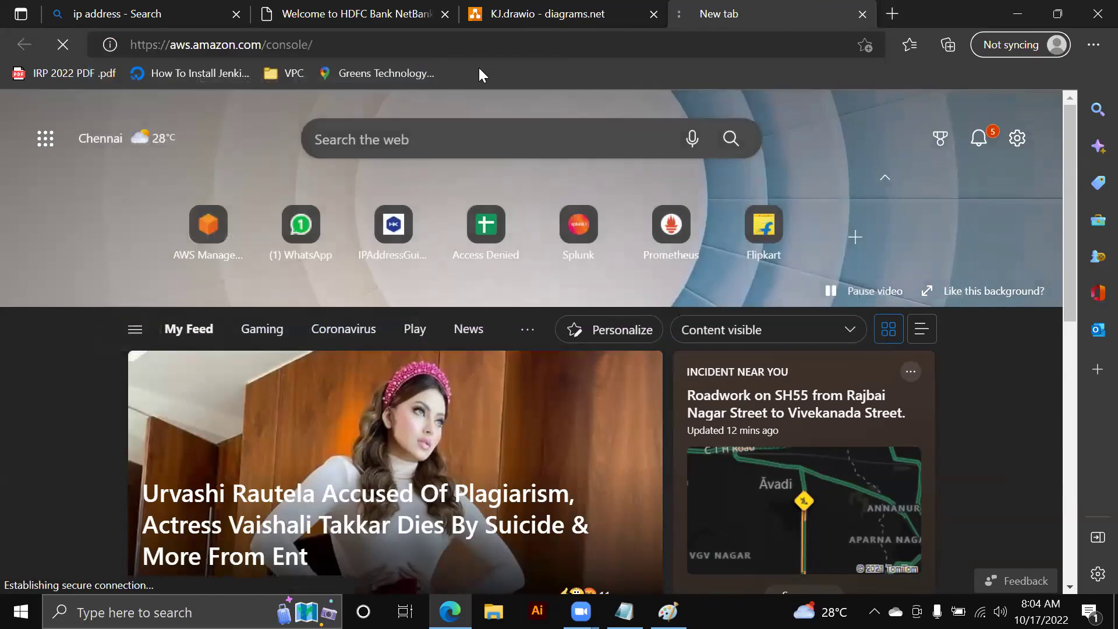
- Sign in to the AWS console as the root user with the saved e-mail and account password
{"action": "left_click", "coordinate": [988, 90]}
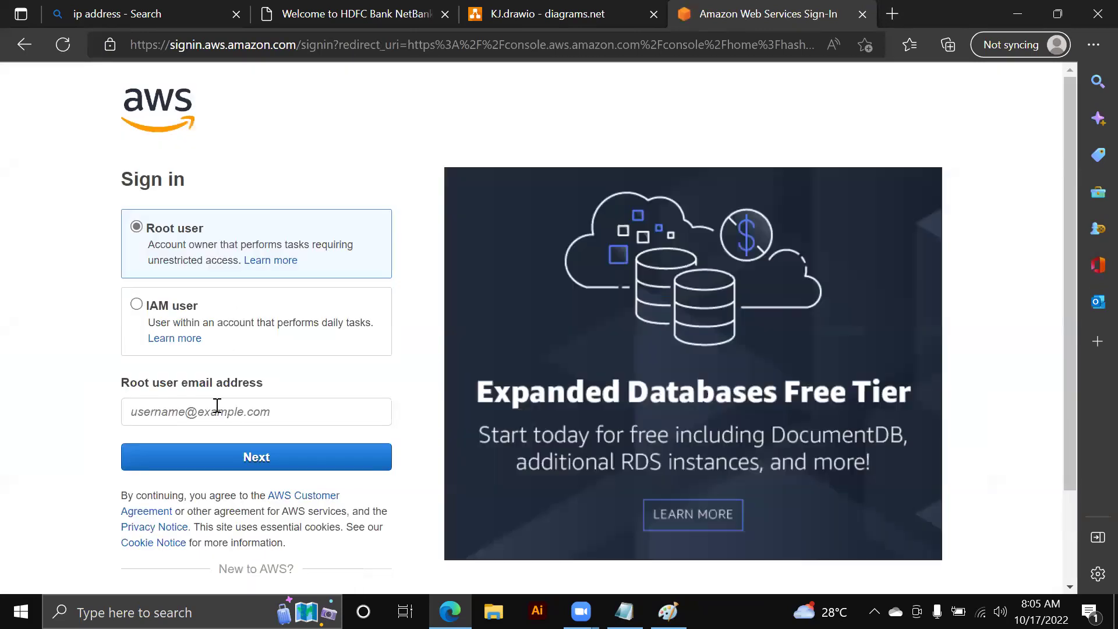
{"action": "left_click", "coordinate": [216, 405]}
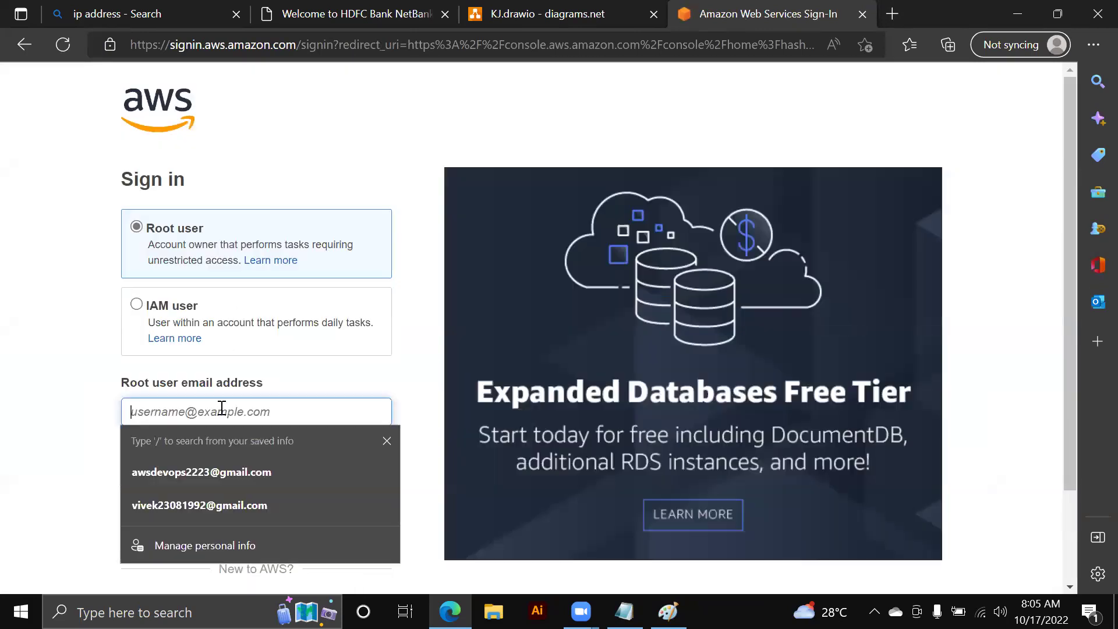
{"action": "left_click", "coordinate": [213, 465]}
{"action": "left_click", "coordinate": [235, 457]}
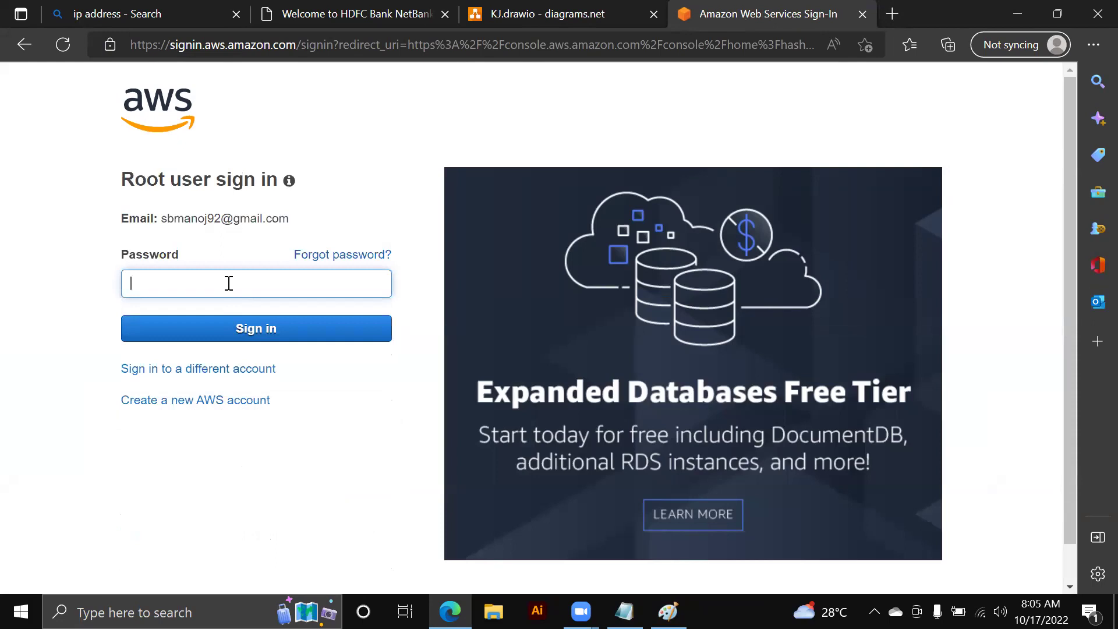
{"action": "type", "text": "*************"}
{"action": "key", "text": "Return"}
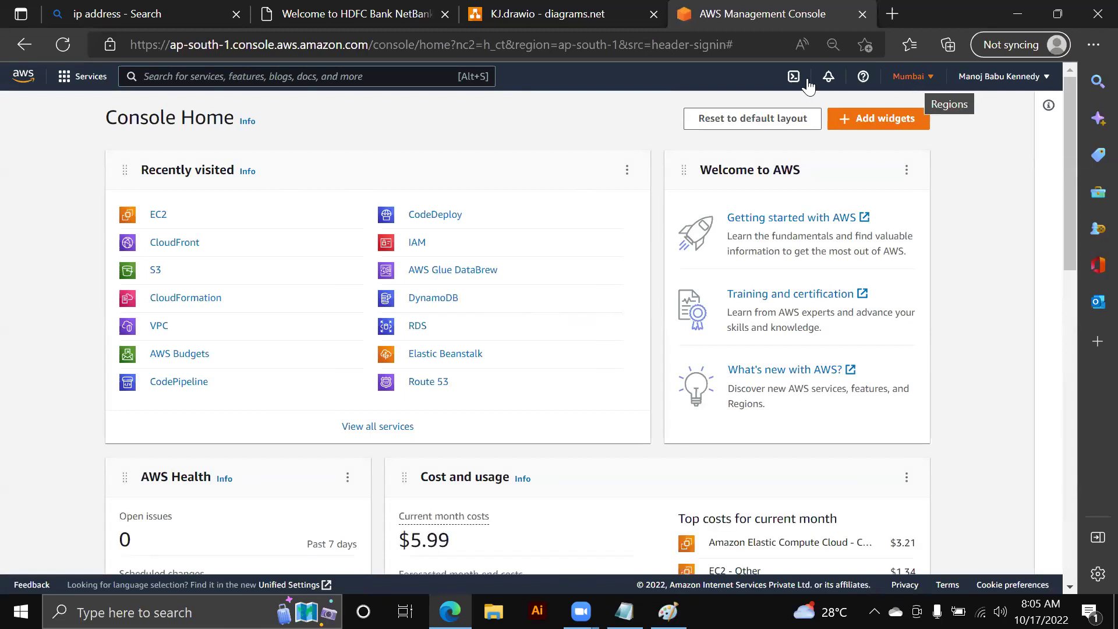
- Go to the VPC service from the recently visited Services list
{"action": "left_click", "coordinate": [91, 78]}
{"action": "scroll", "coordinate": [386, 198], "scroll_direction": "down", "scroll_amount": 3}
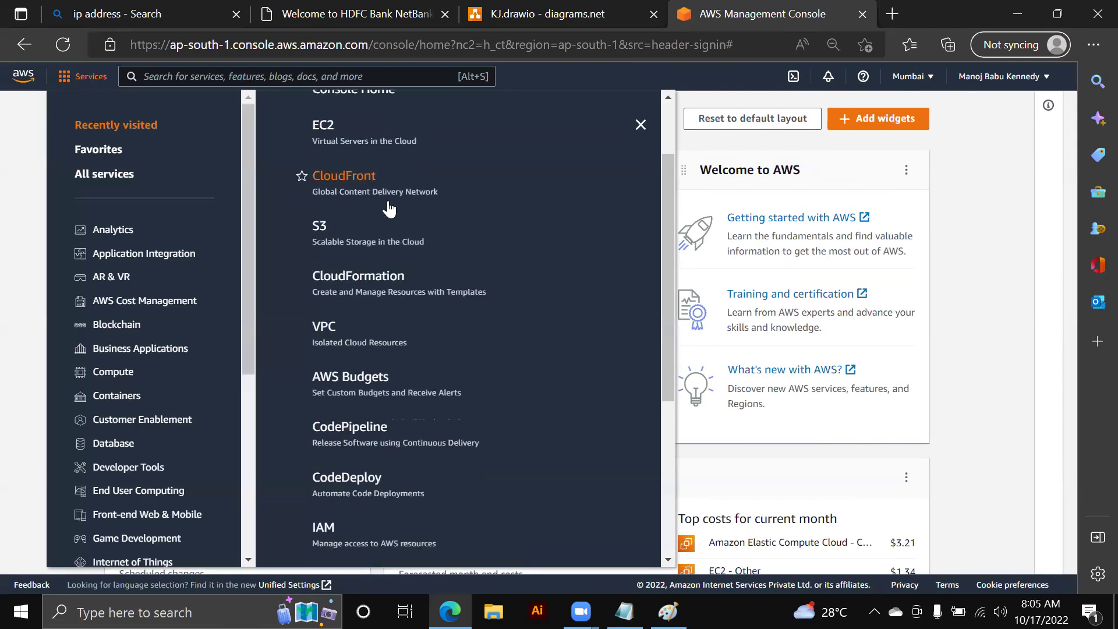
{"action": "scroll", "coordinate": [388, 201], "scroll_direction": "down", "scroll_amount": 1}
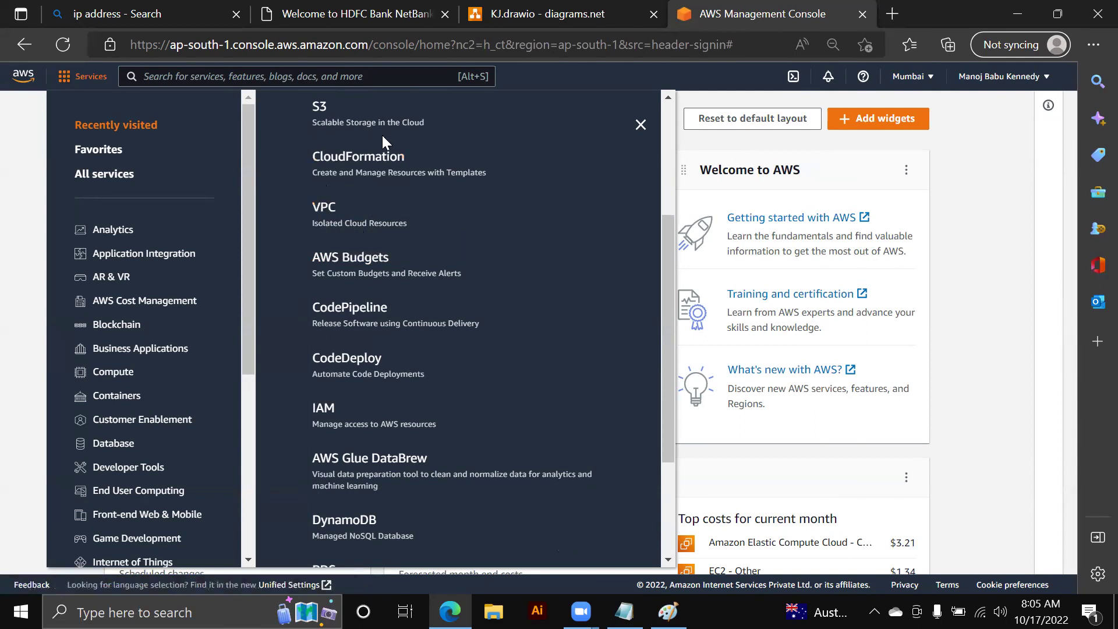
{"action": "left_click", "coordinate": [324, 209]}
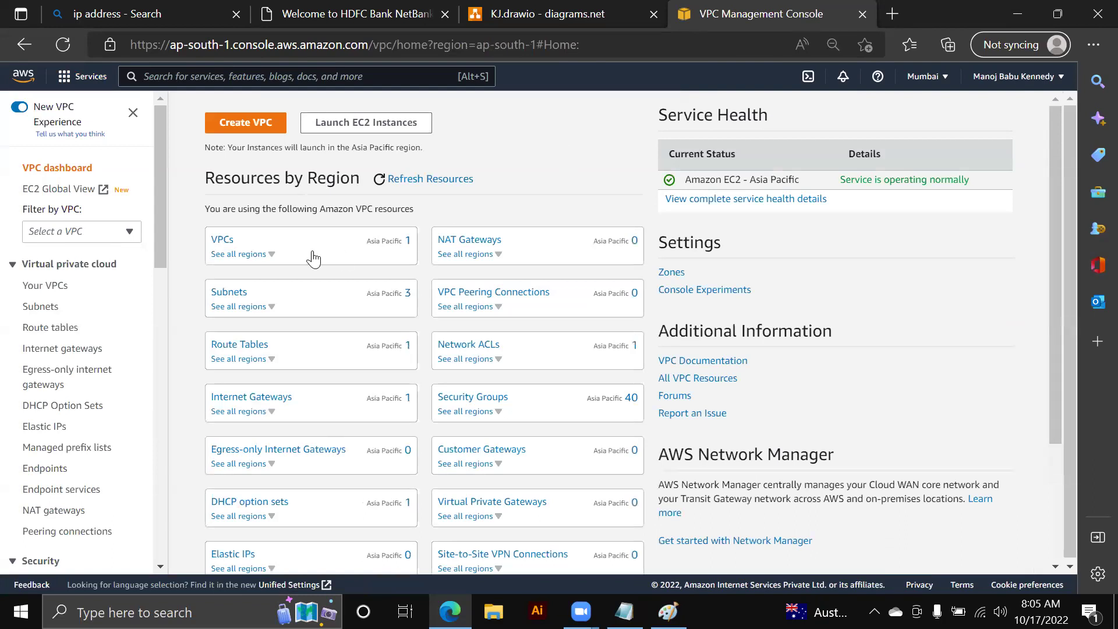
- Expand the VPCs card to show the per-region breakdown of 1 VPC in each of 17 regions
{"action": "left_click", "coordinate": [269, 255]}
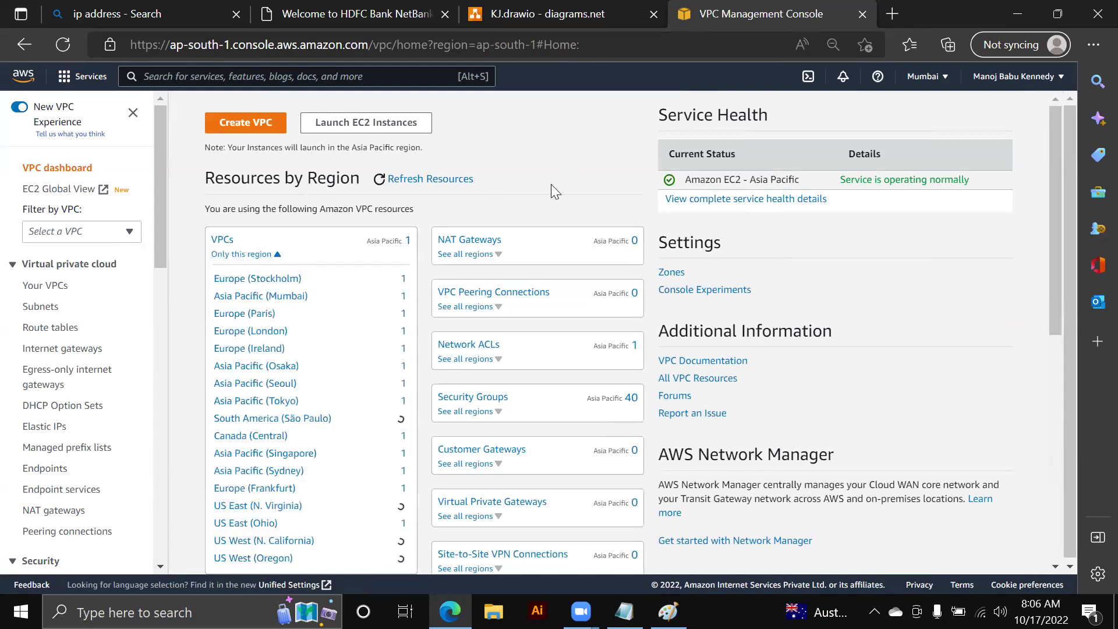
{"action": "scroll", "coordinate": [351, 213], "scroll_direction": "down", "scroll_amount": 1}
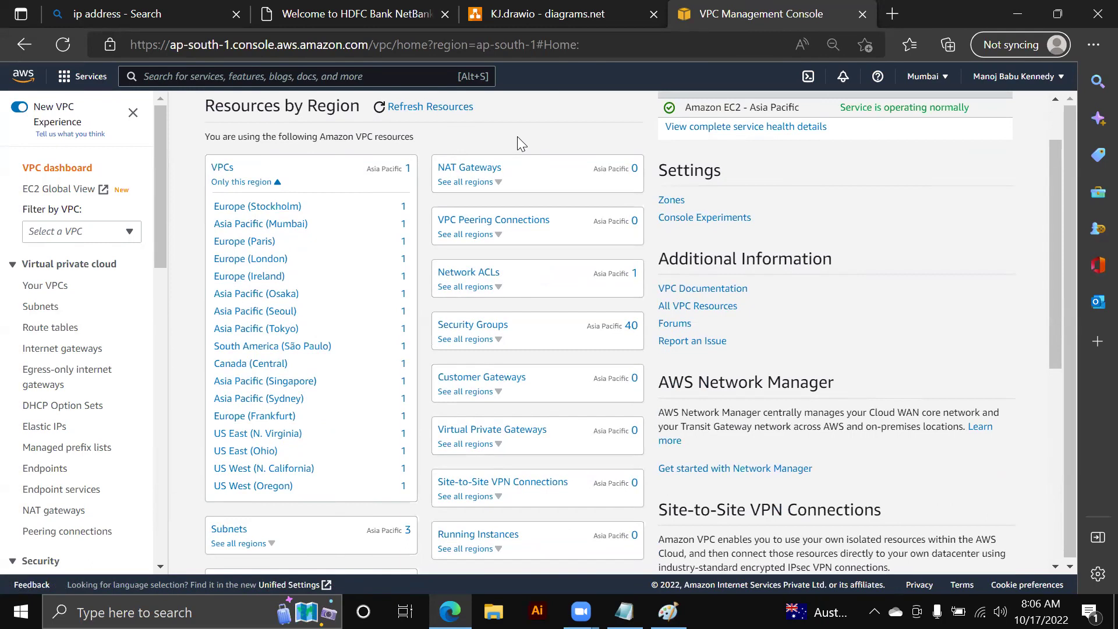
{"action": "left_click", "coordinate": [624, 611]}
{"action": "left_click", "coordinate": [186, 350]}
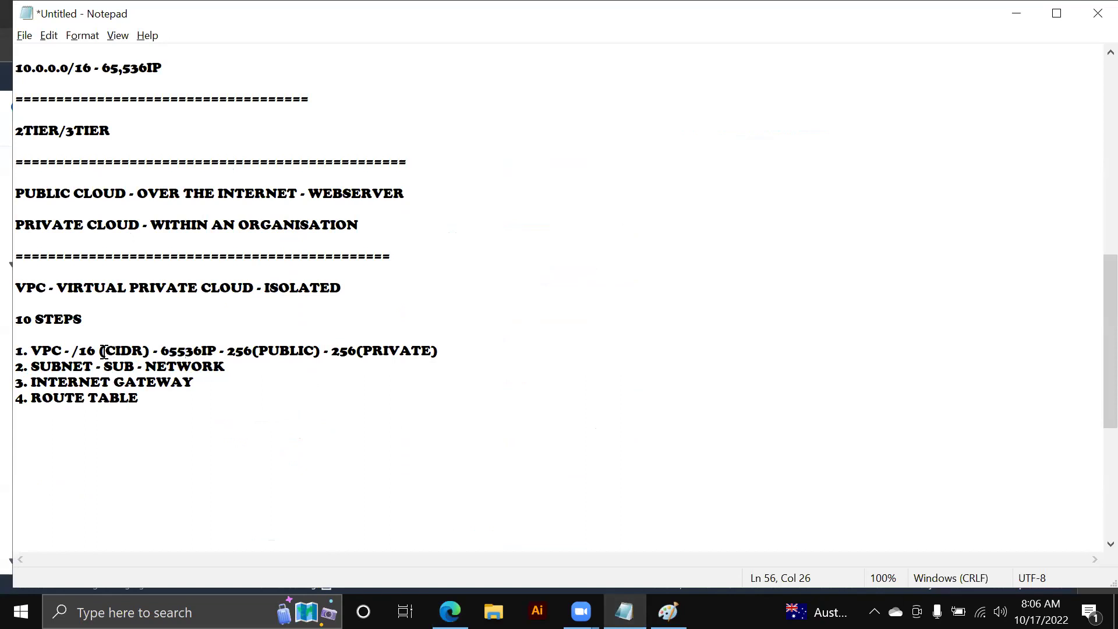
{"action": "scroll", "coordinate": [95, 201], "scroll_direction": "up", "scroll_amount": 3}
{"action": "left_click_drag", "start_coordinate": [96, 209], "coordinate": [15, 210]}
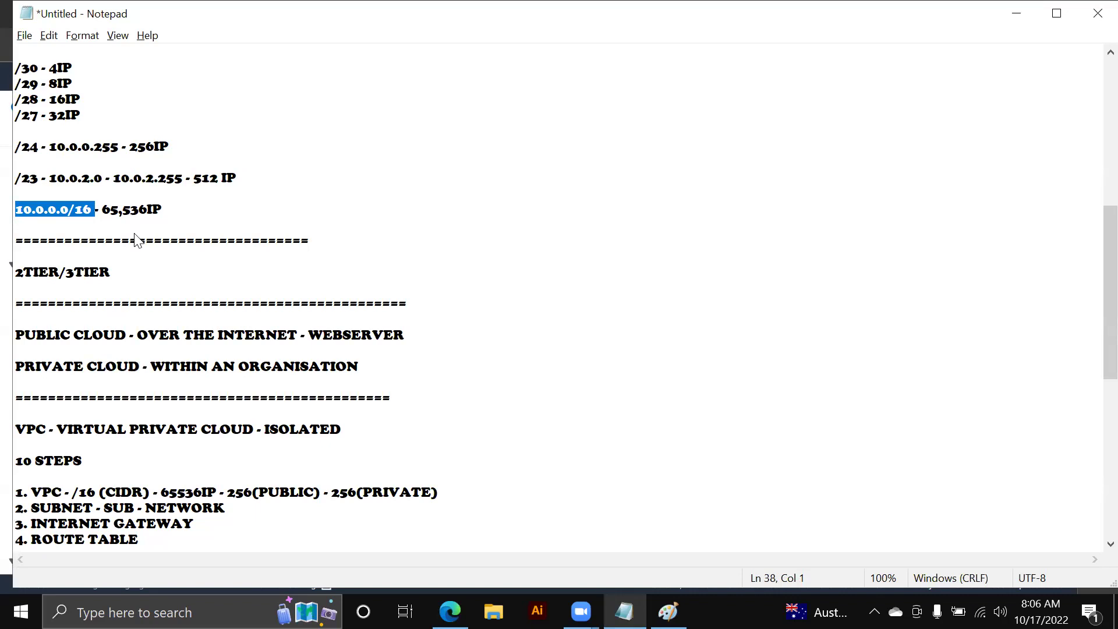
{"action": "key", "text": "alt+Tab"}
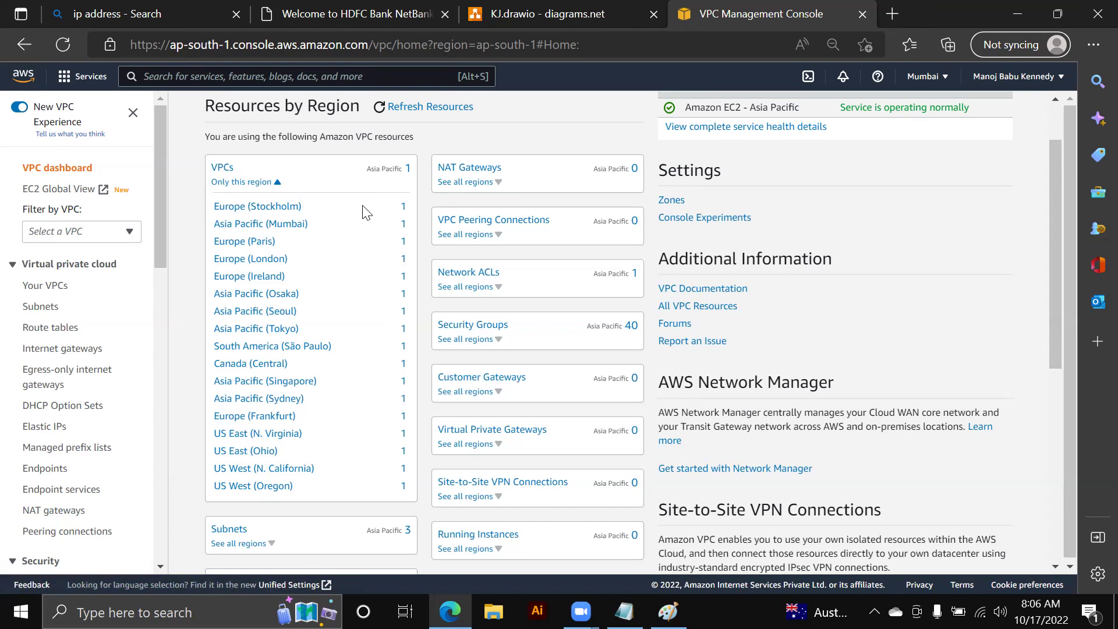
- Open Your VPCs and highlight the default VPC's 172.31.0.0/16 IPv4 CIDR
{"action": "scroll", "coordinate": [365, 213], "scroll_direction": "up", "scroll_amount": 2}
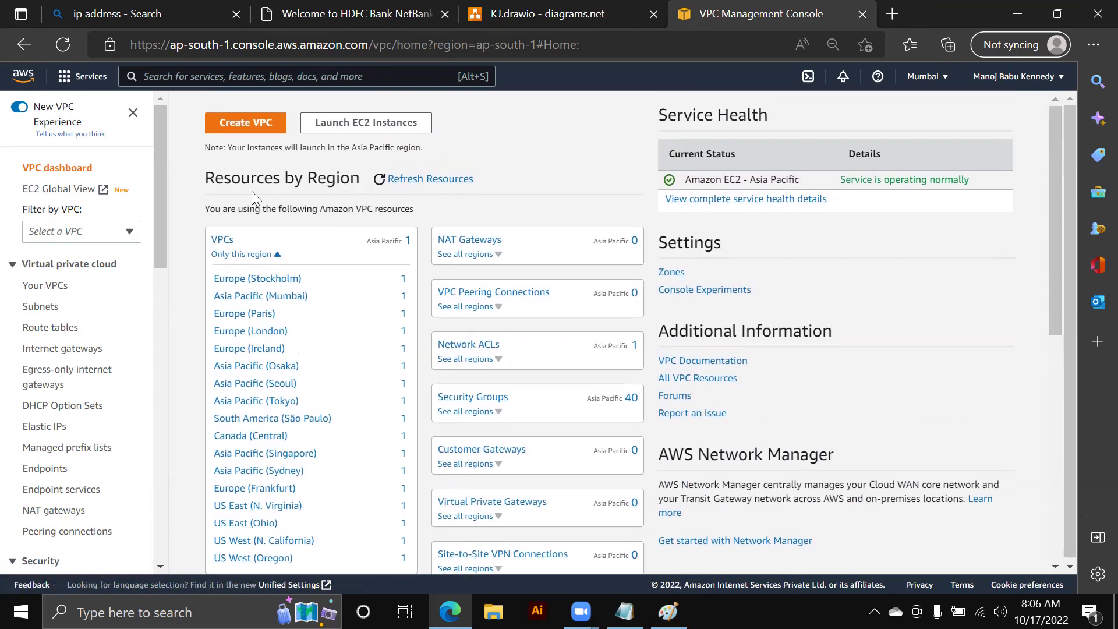
{"action": "left_click", "coordinate": [231, 243]}
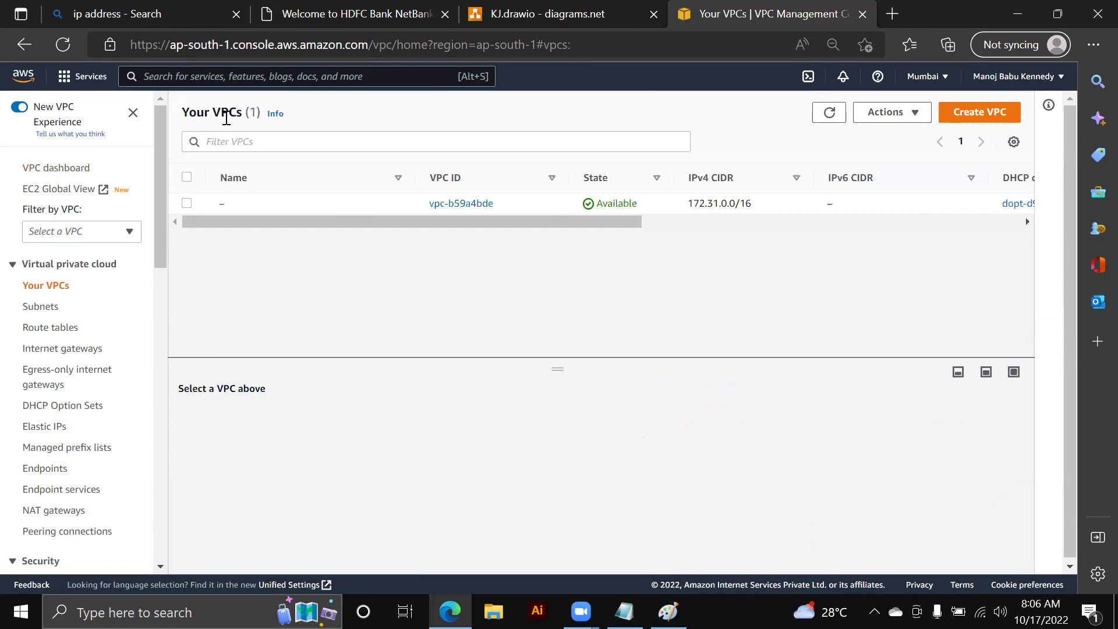
{"action": "left_click_drag", "start_coordinate": [326, 220], "coordinate": [390, 227]}
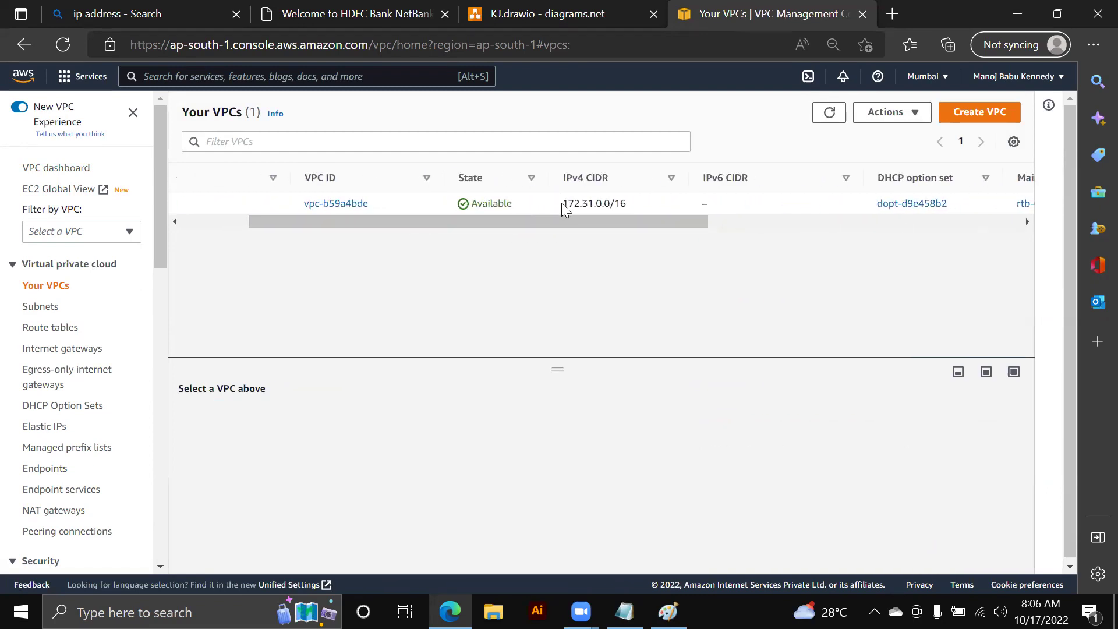
{"action": "left_click_drag", "start_coordinate": [561, 203], "coordinate": [626, 205]}
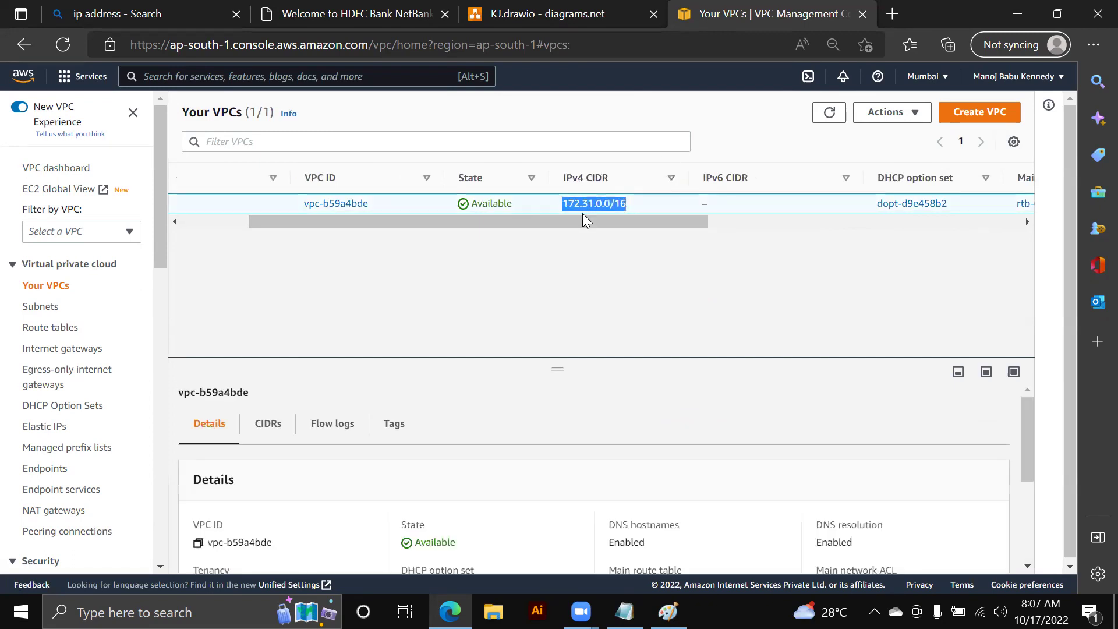
- Note 172.31.0.0/16 on a new line below 10.0.0.0/16 in the Notepad networking notes
{"action": "key", "text": "alt+Tab"}
{"action": "left_click", "coordinate": [192, 214]}
{"action": "key", "text": "Return"}
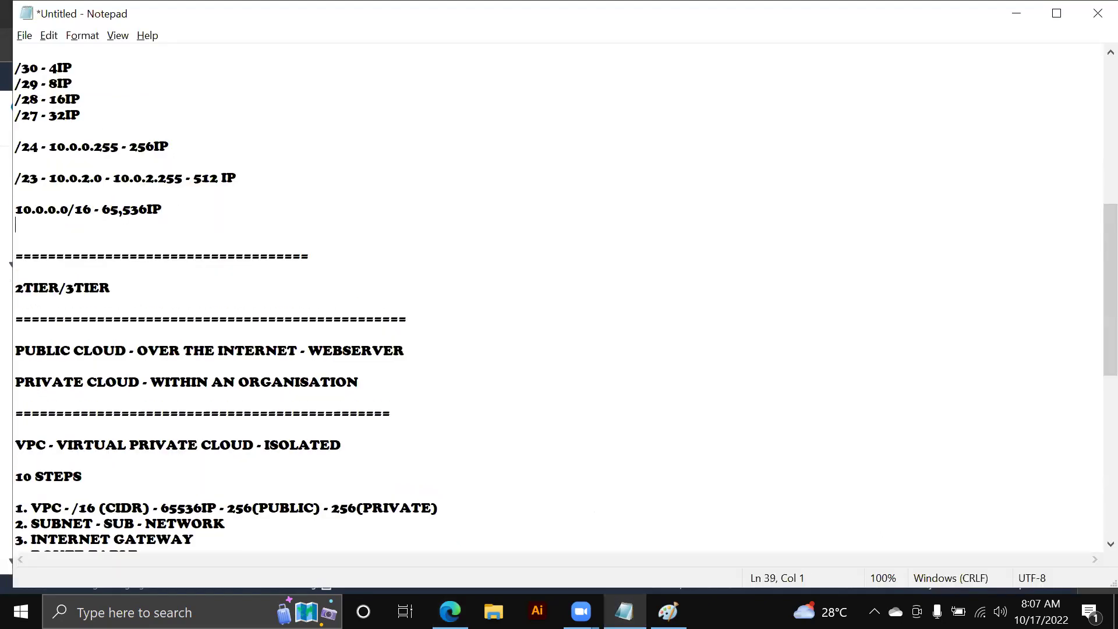
{"action": "key", "text": "Return"}
{"action": "type", "text": "172.31.0.0/16"}
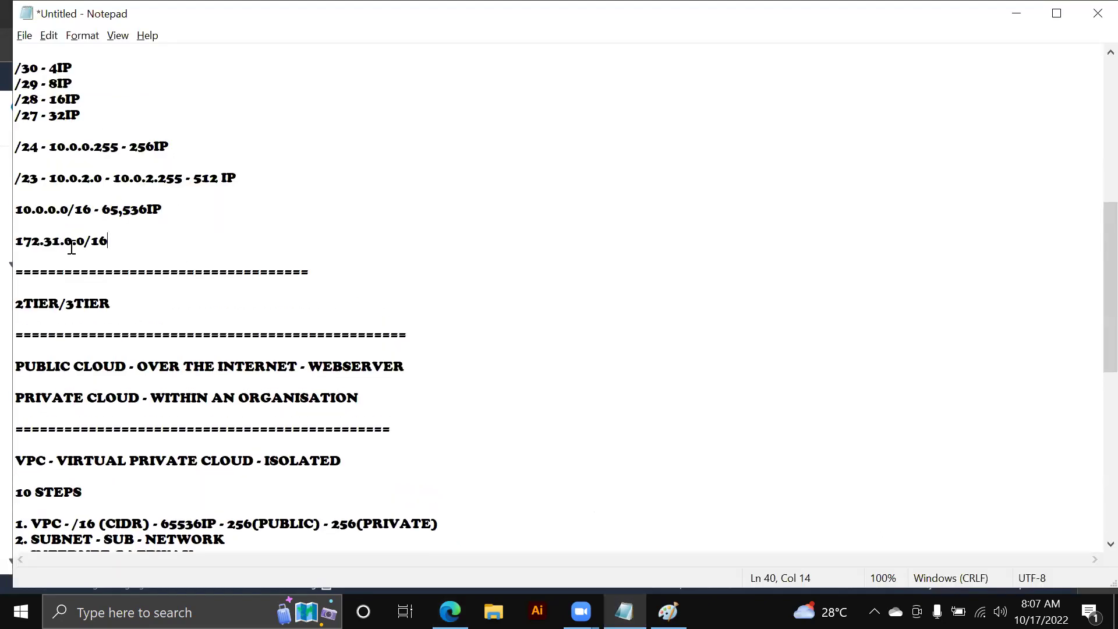
{"action": "left_click_drag", "start_coordinate": [111, 243], "coordinate": [13, 241]}
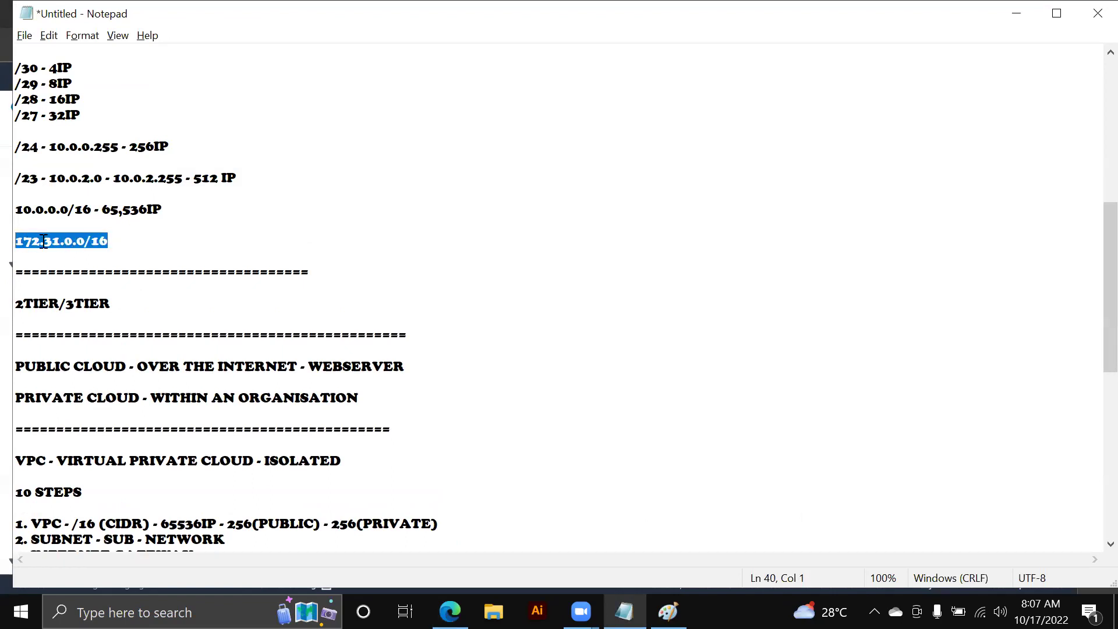
{"action": "left_click", "coordinate": [43, 241]}
{"action": "left_click_drag", "start_coordinate": [40, 241], "coordinate": [5, 243]}
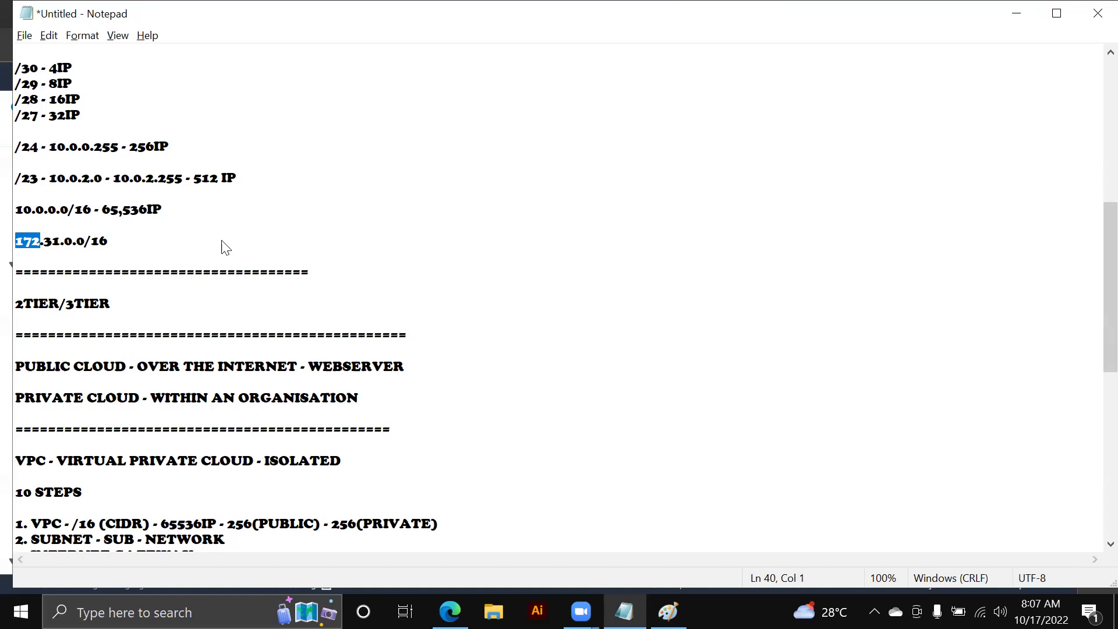
{"action": "key", "text": "alt+Tab"}
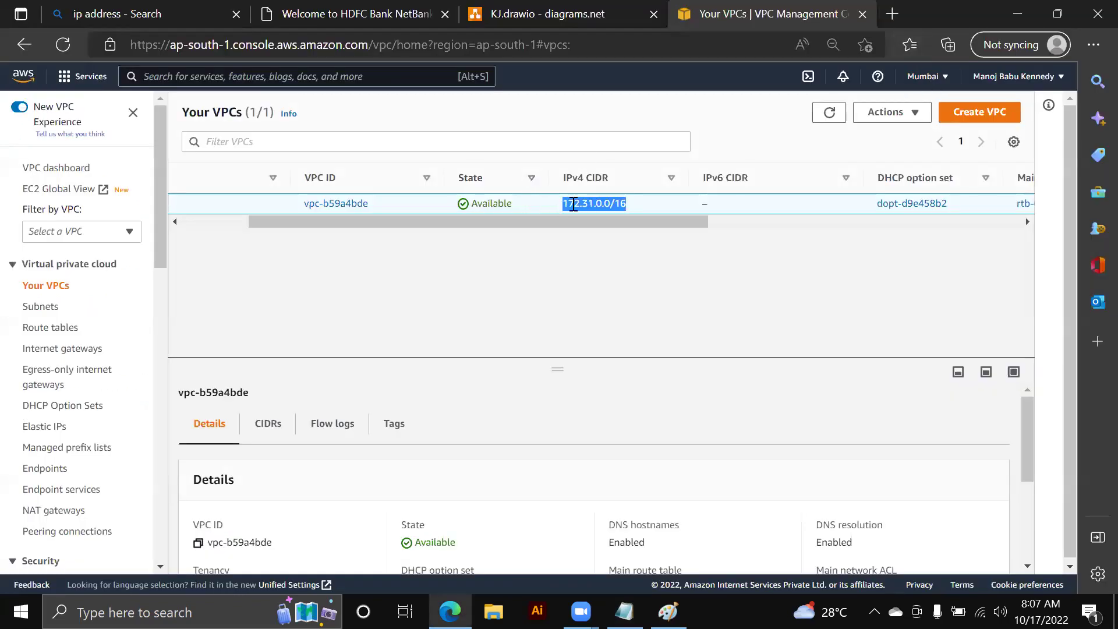
- Deselect the default VPC and start a new VPC, previewing the 'VPC and more' option
{"action": "left_click_drag", "start_coordinate": [529, 216], "coordinate": [361, 223]}
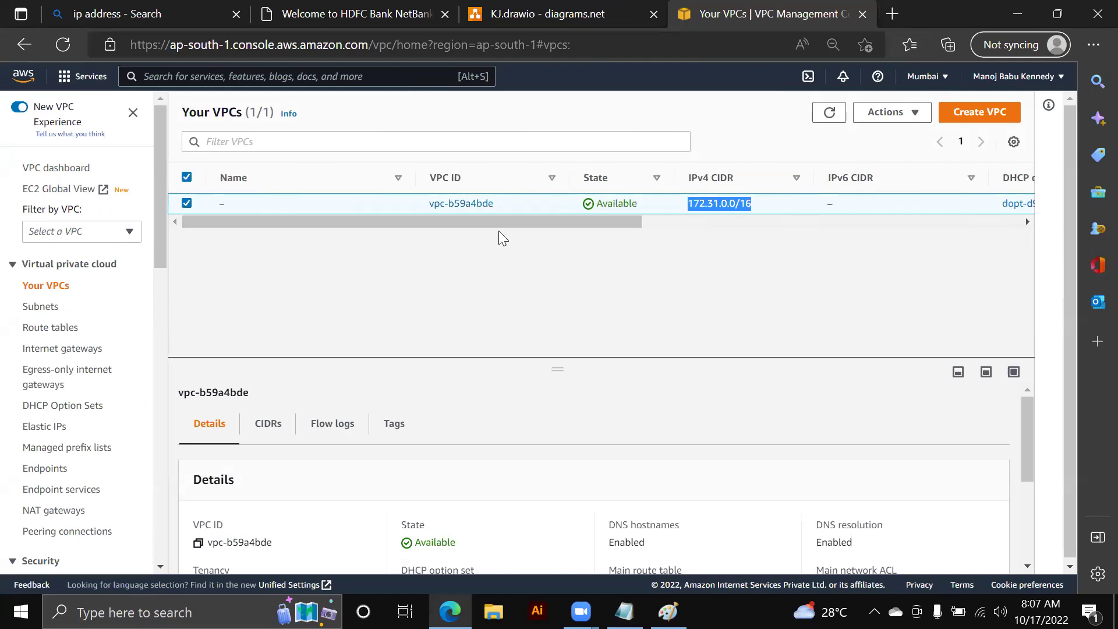
{"action": "left_click", "coordinate": [210, 205]}
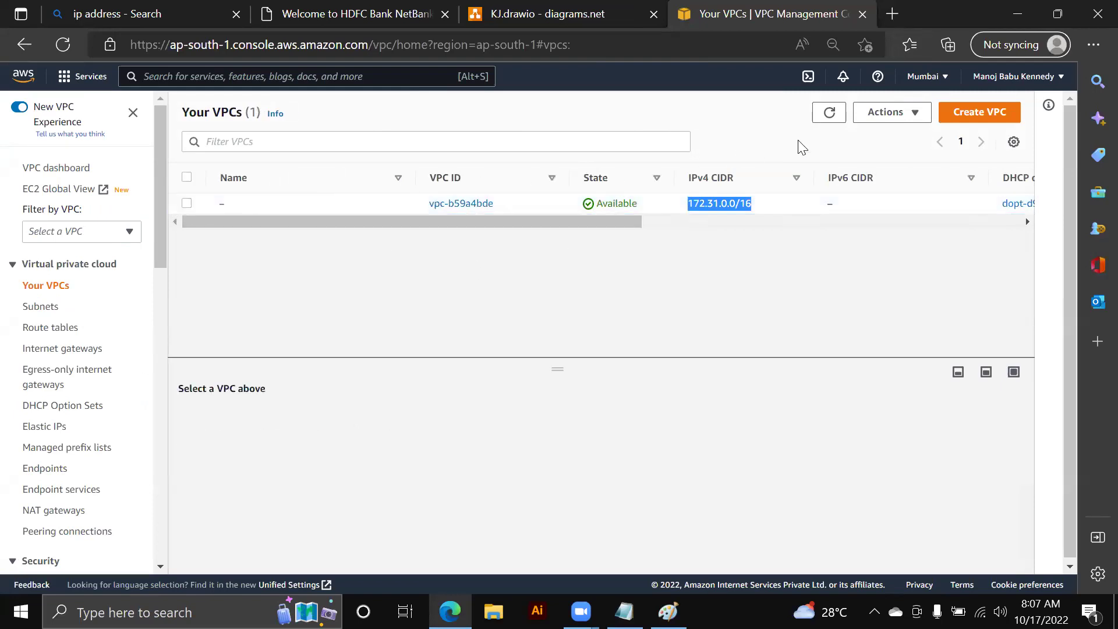
{"action": "left_click", "coordinate": [999, 117]}
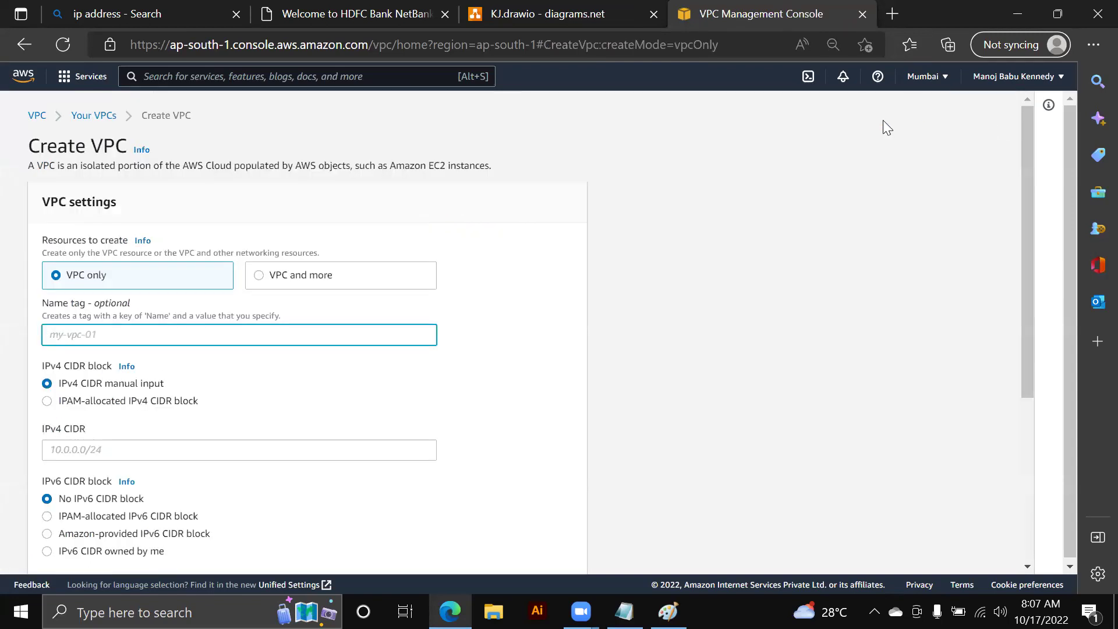
{"action": "left_click", "coordinate": [328, 282]}
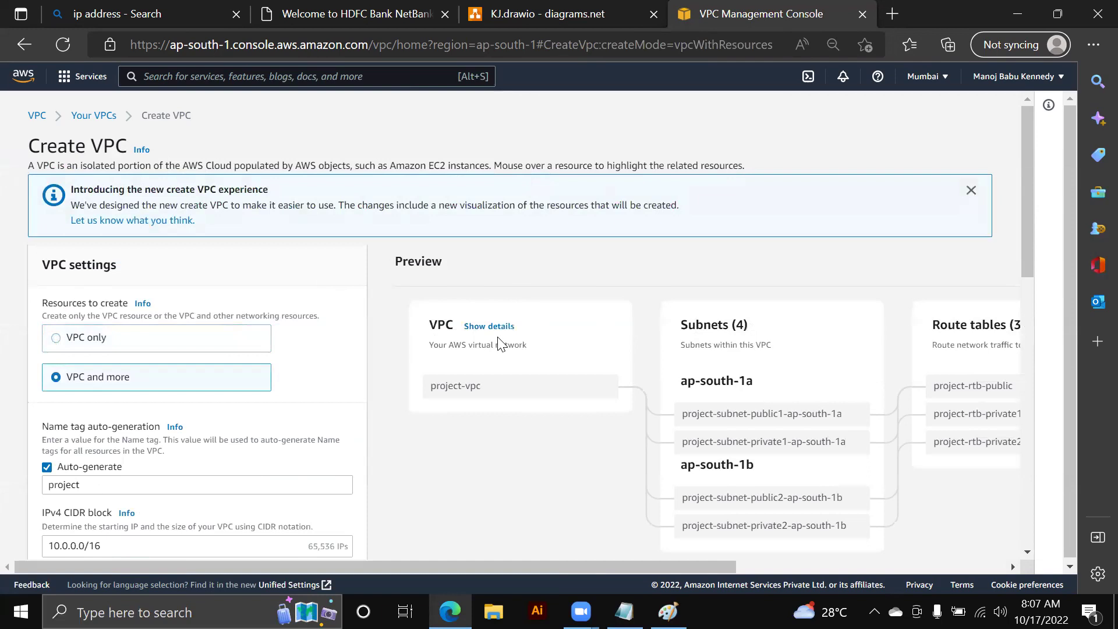
- Switch to VPC only, name it MY-VPC and set the IPv4 CIDR to 10.0.0.0/16
{"action": "left_click", "coordinate": [109, 340]}
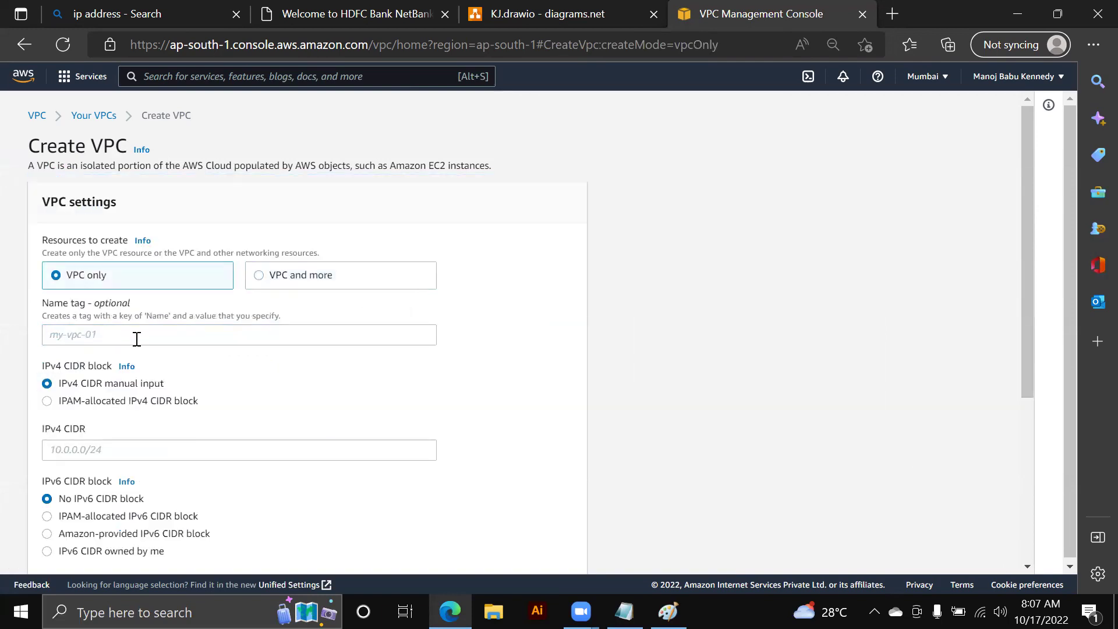
{"action": "left_click", "coordinate": [134, 331]}
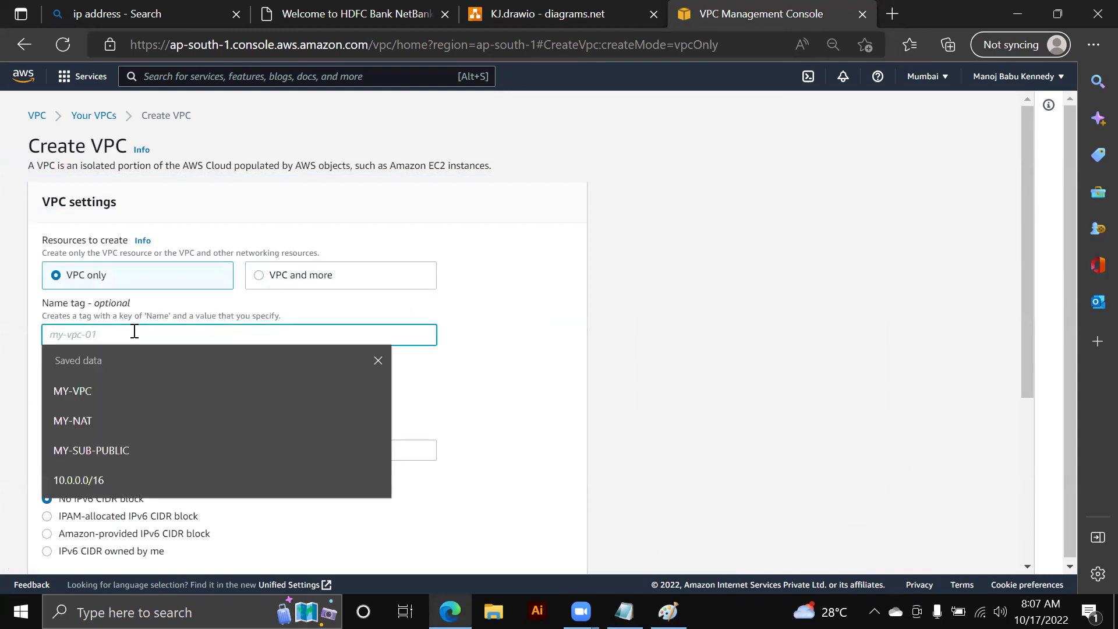
{"action": "type", "text": "MY-VPC"}
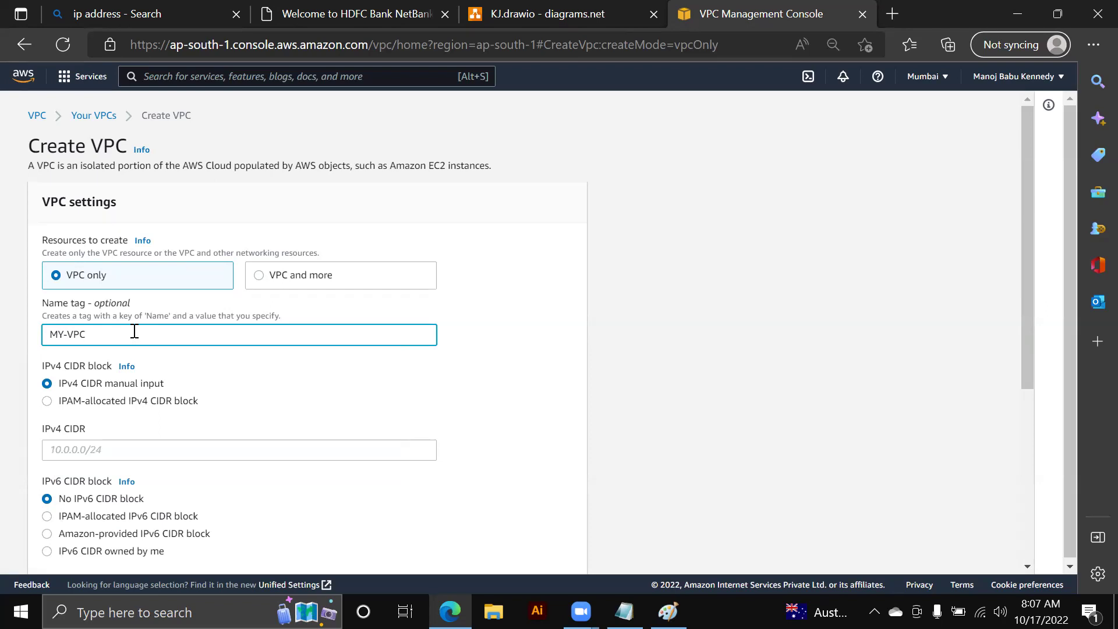
{"action": "scroll", "coordinate": [134, 331], "scroll_direction": "down", "scroll_amount": 1}
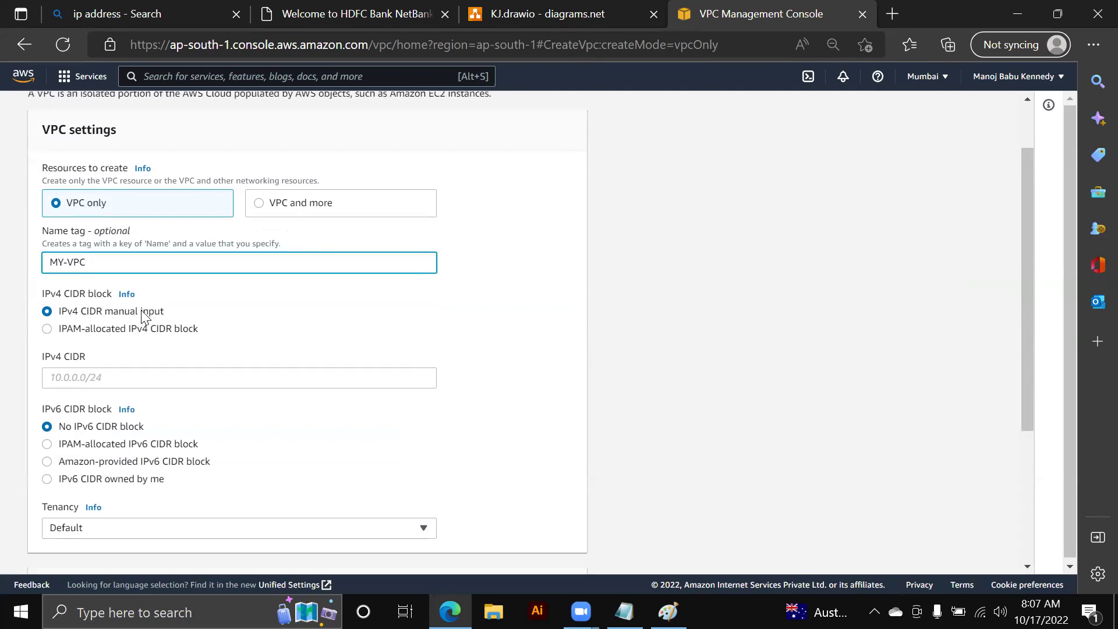
{"action": "left_click", "coordinate": [55, 377]}
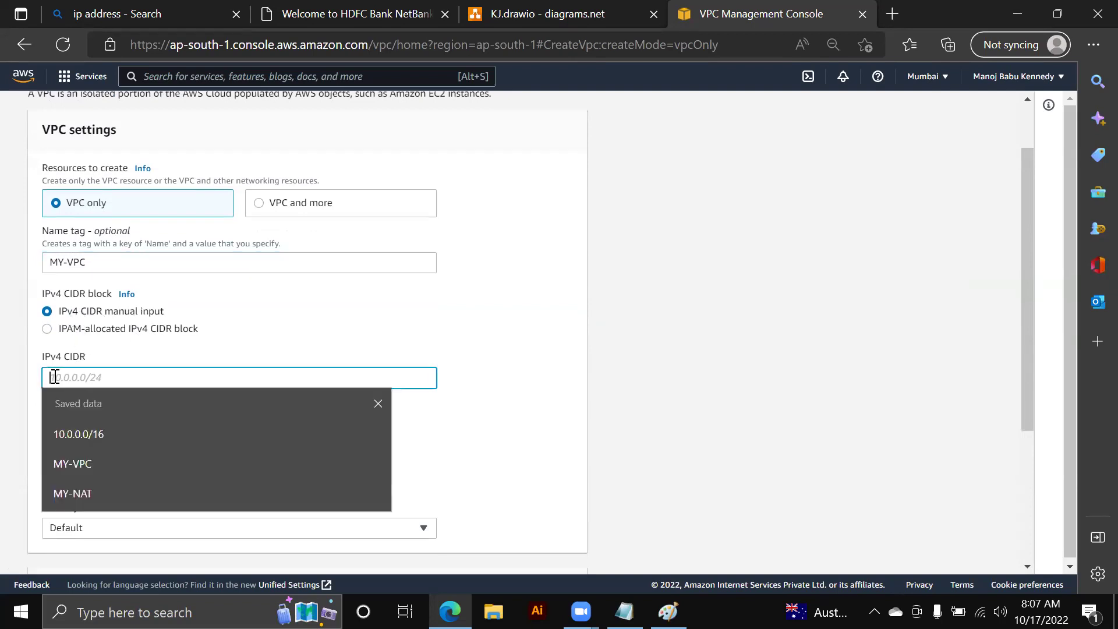
{"action": "type", "text": "1"}
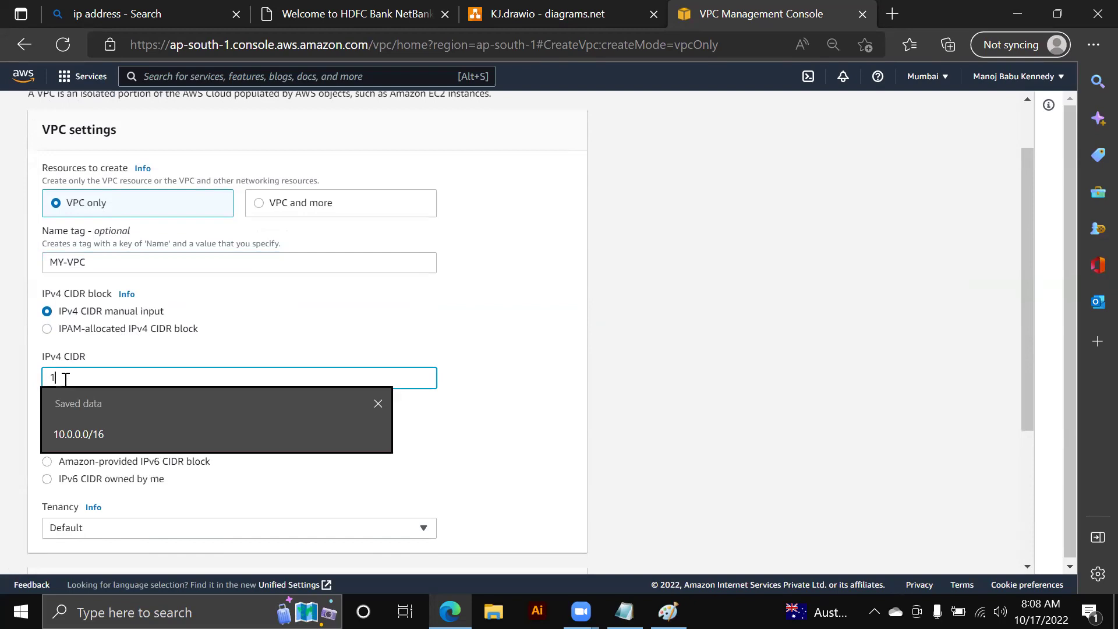
{"action": "type", "text": "0.0.0.0/16"}
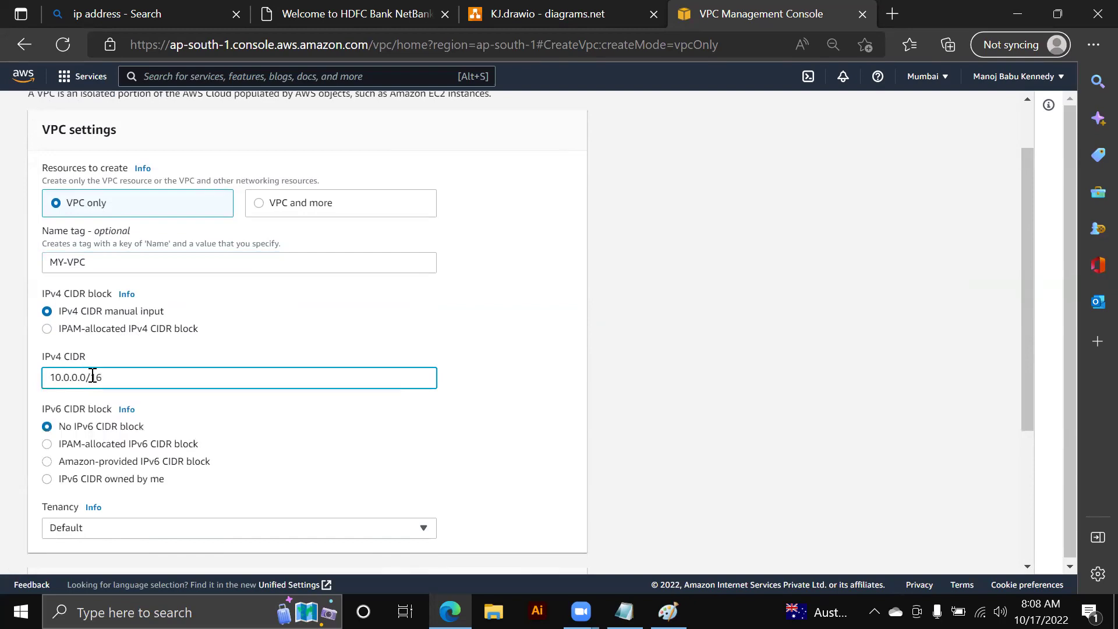
{"action": "left_click_drag", "start_coordinate": [117, 375], "coordinate": [36, 382]}
{"action": "key", "text": "ctrl+c"}
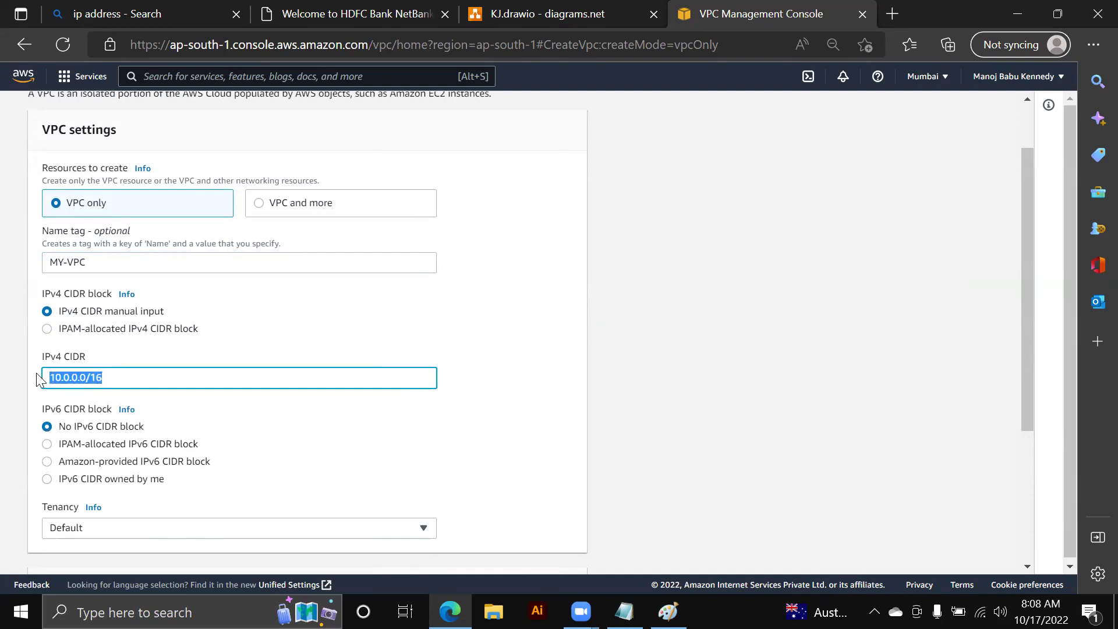
{"action": "key", "text": "BackSpace"}
{"action": "type", "text": "50000IP"}
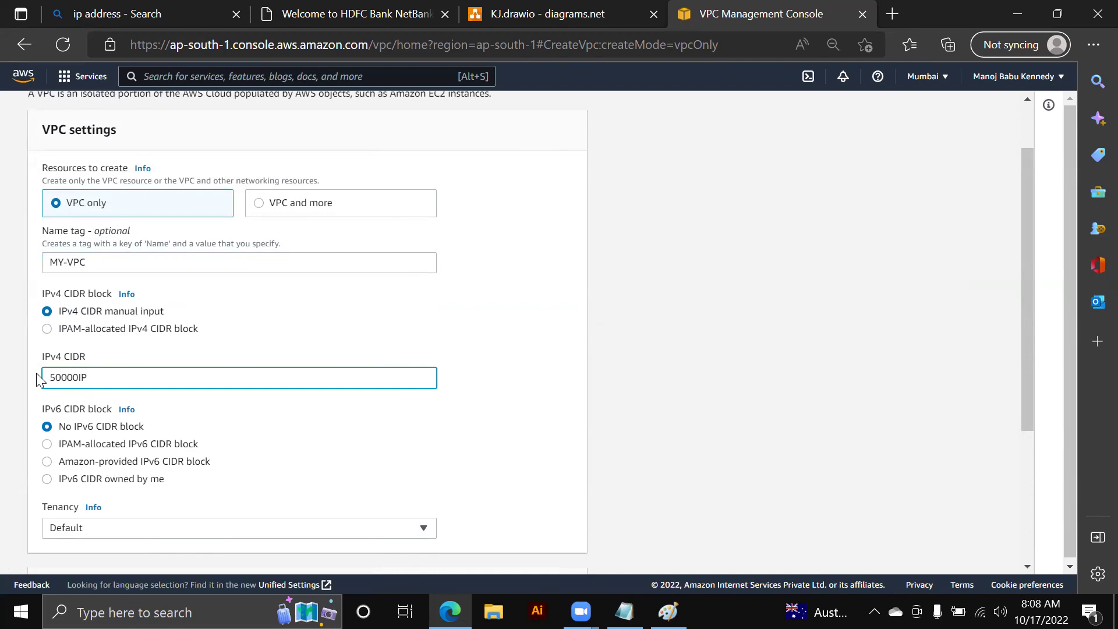
{"action": "key", "text": "ctrl+a"}
{"action": "key", "text": "ctrl+v"}
{"action": "double_click", "coordinate": [103, 383]}
{"action": "left_click", "coordinate": [87, 361]}
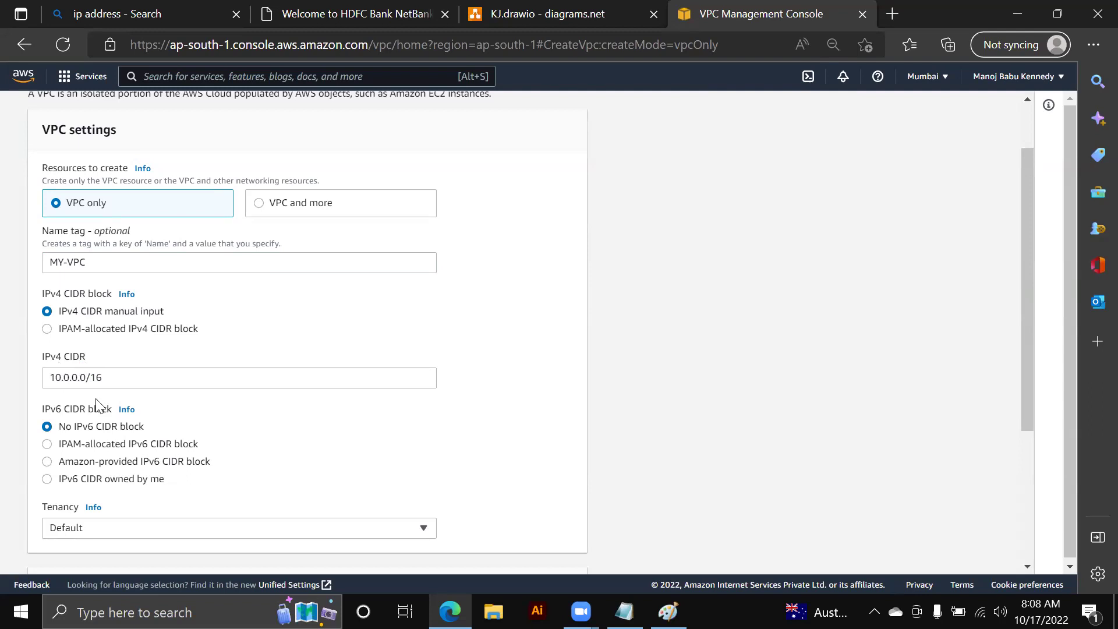
- Keep the VPC tenancy set to Default
{"action": "scroll", "coordinate": [97, 404], "scroll_direction": "down", "scroll_amount": 1}
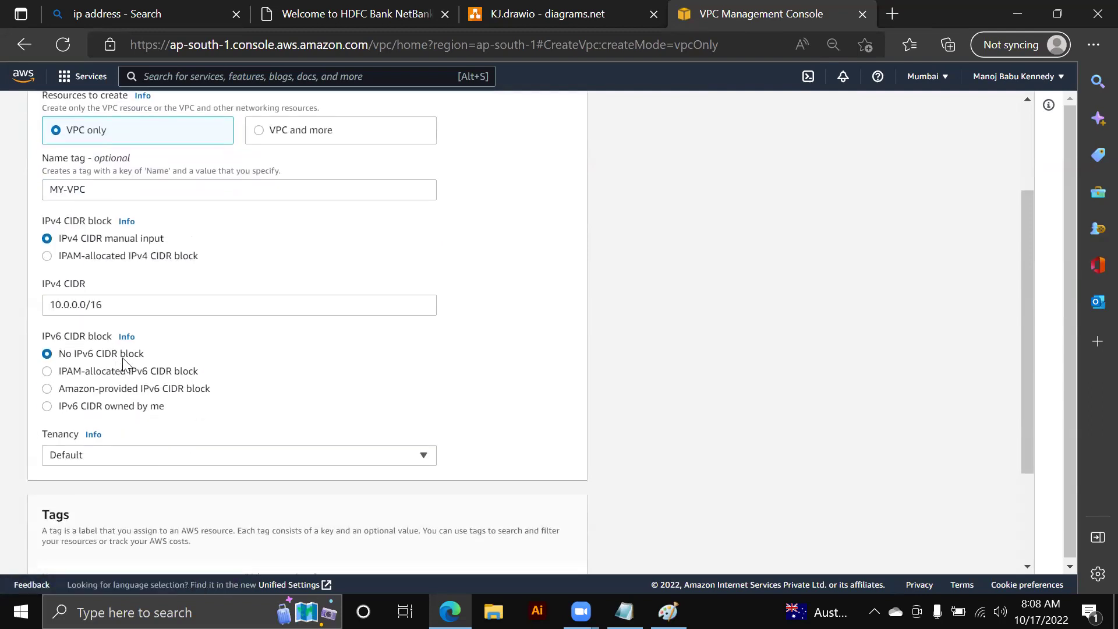
{"action": "scroll", "coordinate": [123, 362], "scroll_direction": "down", "scroll_amount": 2}
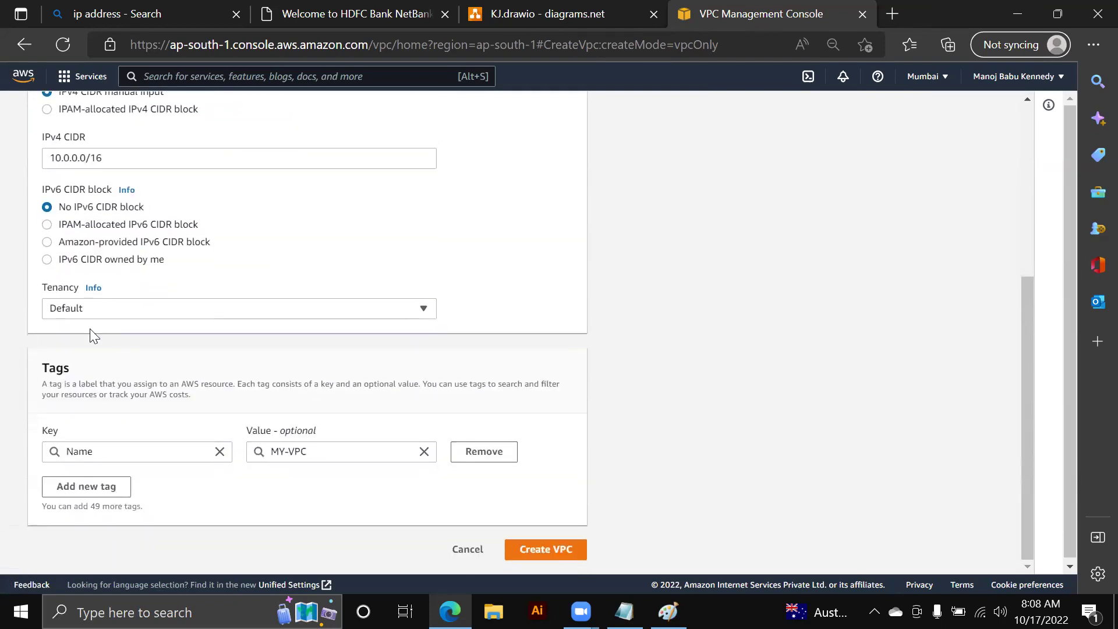
{"action": "left_click", "coordinate": [91, 320]}
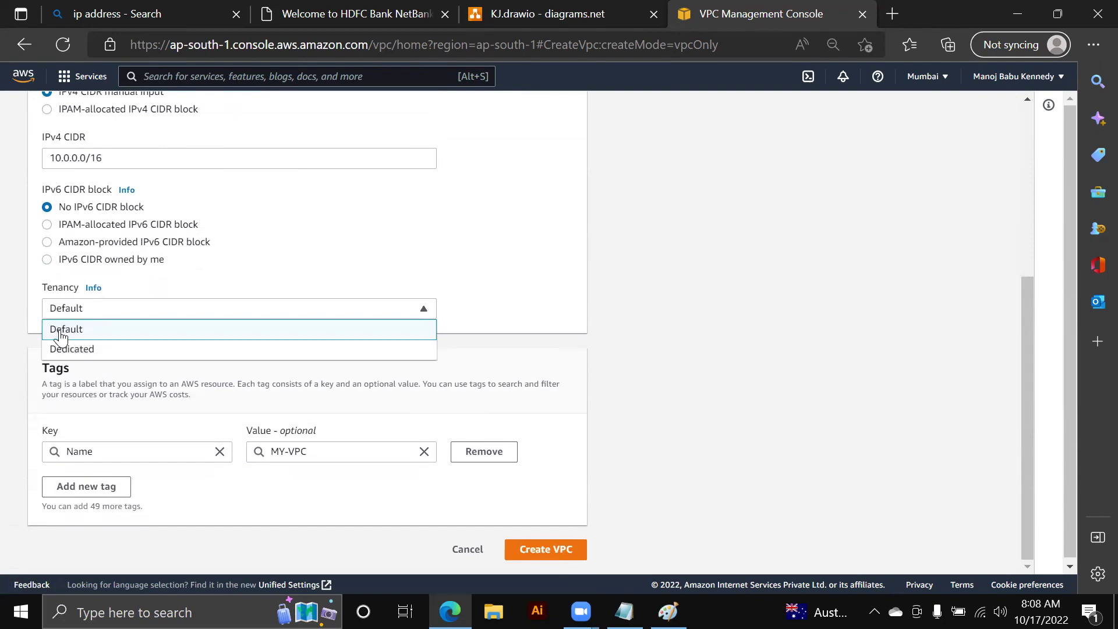
{"action": "left_click", "coordinate": [63, 332]}
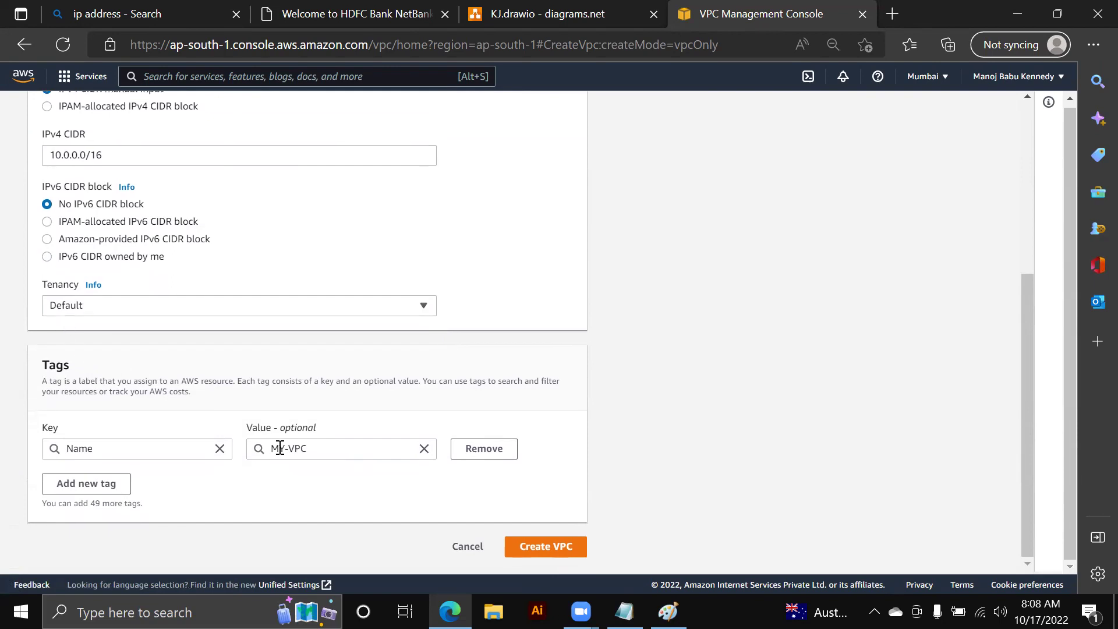
- Append '--- 10.0.0.0/16' to the end of step 1 in the Notepad notes
{"action": "key", "text": "alt+Tab"}
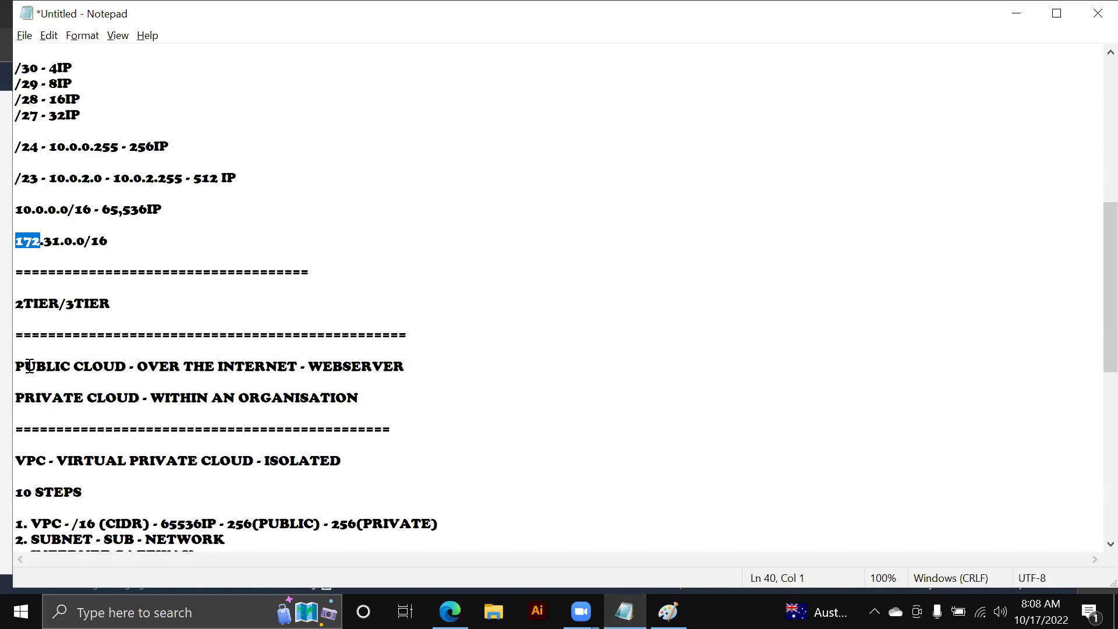
{"action": "scroll", "coordinate": [29, 366], "scroll_direction": "down", "scroll_amount": 4}
{"action": "left_click_drag", "start_coordinate": [36, 329], "coordinate": [216, 331]}
{"action": "scroll", "coordinate": [88, 161], "scroll_direction": "up", "scroll_amount": 1}
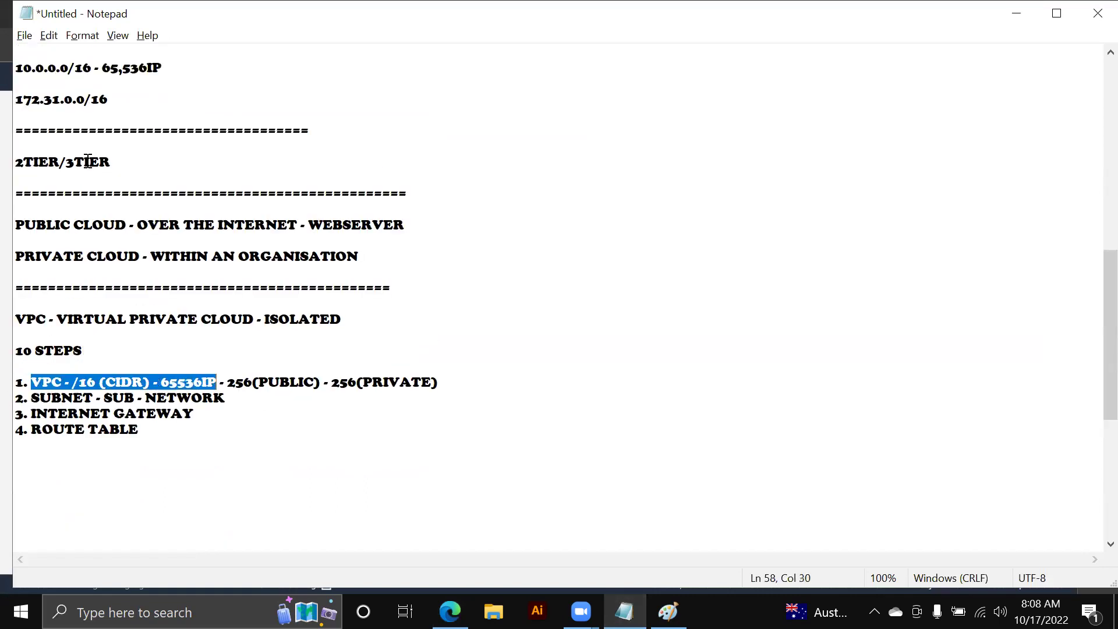
{"action": "left_click_drag", "start_coordinate": [93, 82], "coordinate": [14, 72]}
{"action": "left_click", "coordinate": [68, 69]}
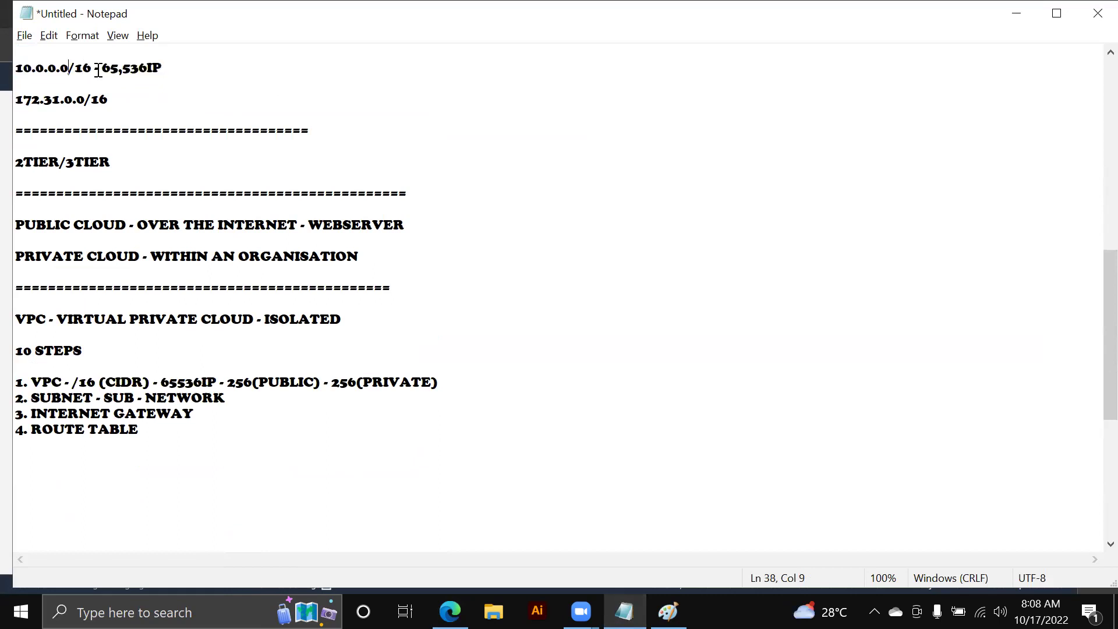
{"action": "left_click_drag", "start_coordinate": [91, 69], "coordinate": [8, 70]}
{"action": "key", "text": "ctrl+c"}
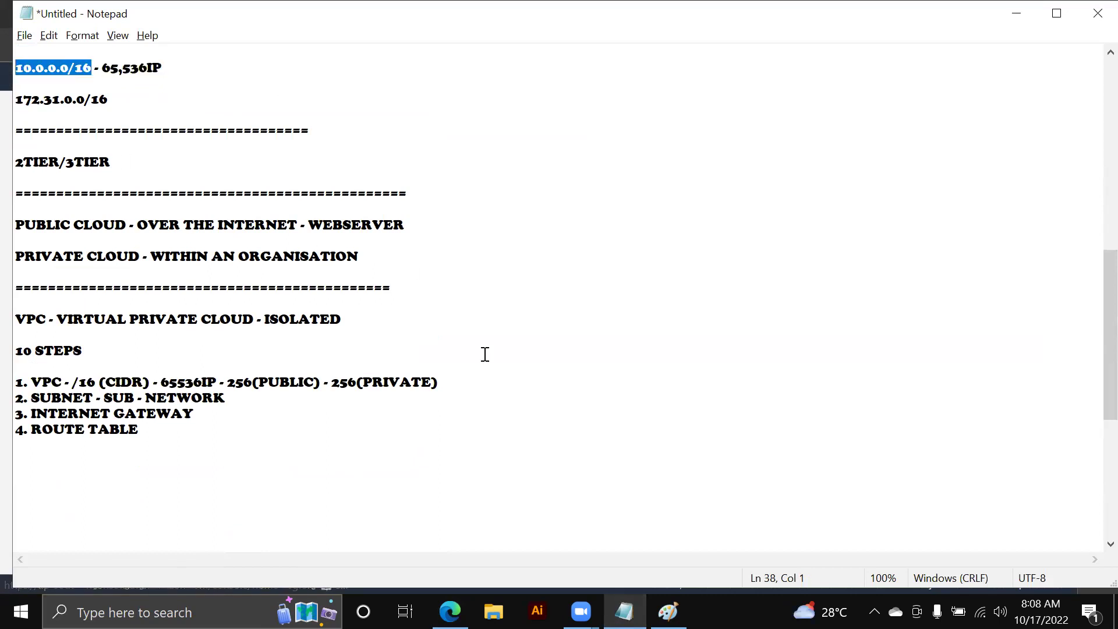
{"action": "left_click", "coordinate": [487, 381]}
{"action": "type", "text": "---"}
{"action": "key", "text": "ctrl+v"}
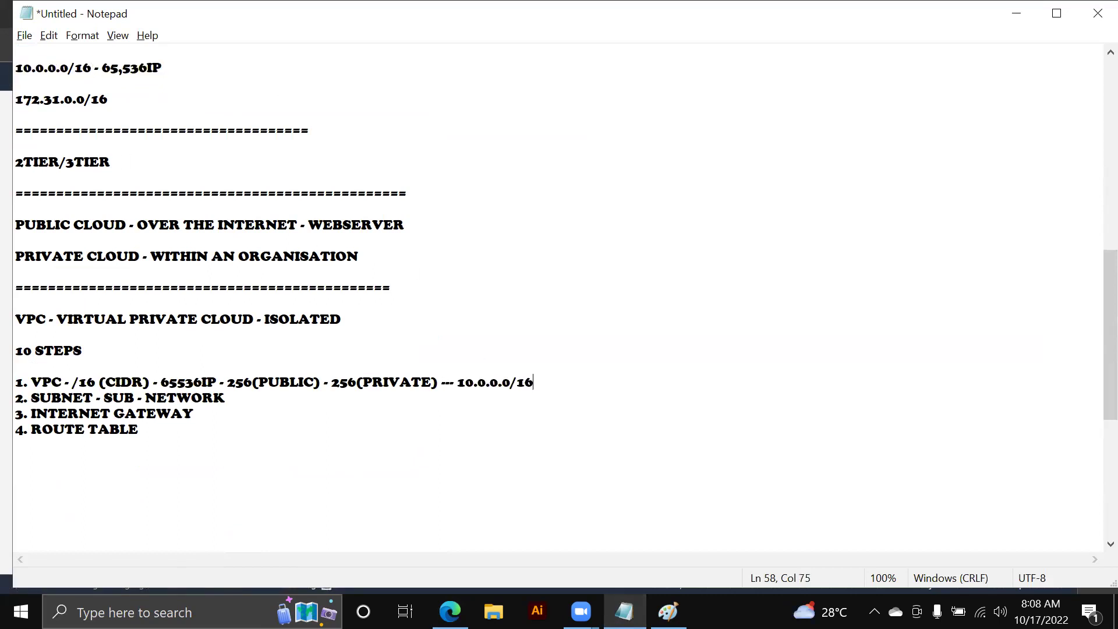
{"action": "key", "text": "alt+Tab"}
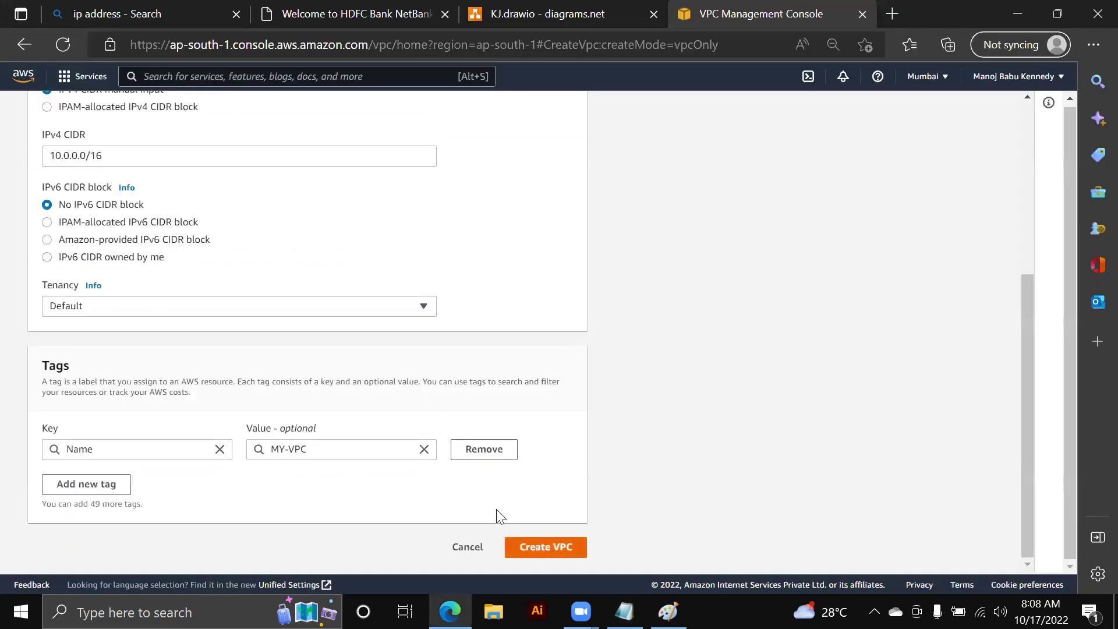
- Create MY-VPC and compare its 10.0.0.0/16 range with the default VPC's 172.31.0.0/16
{"action": "key", "text": "Return"}
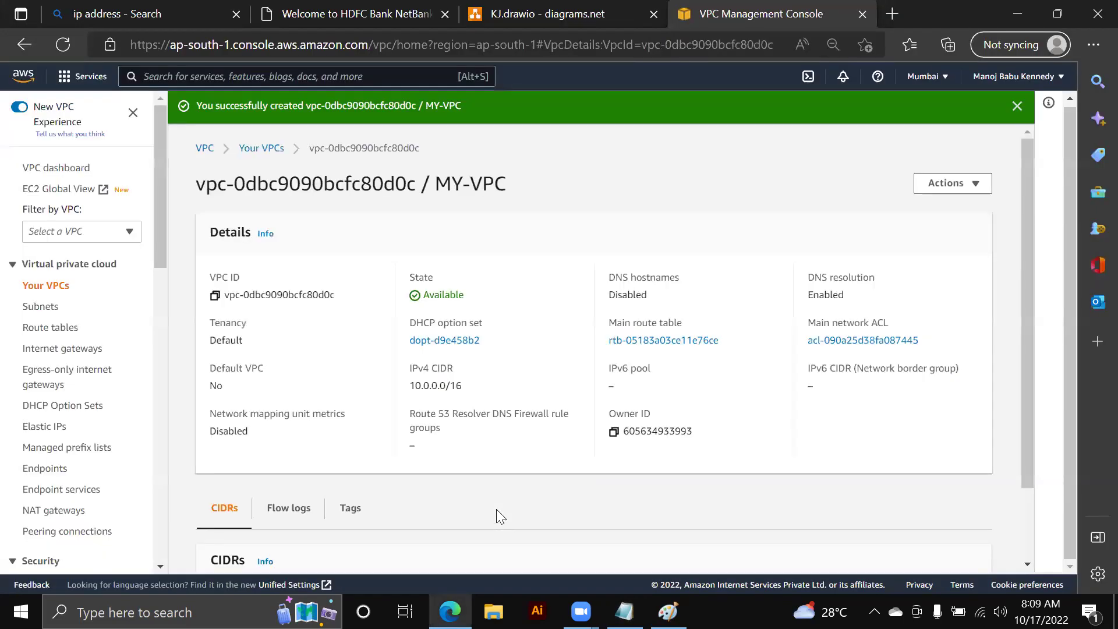
{"action": "left_click", "coordinate": [261, 148]}
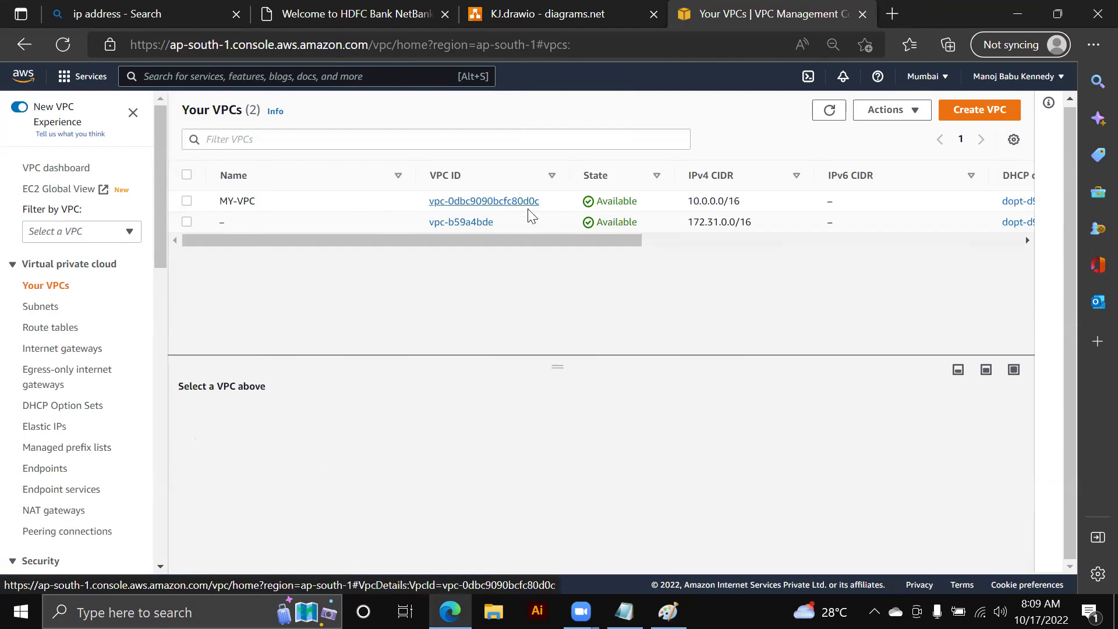
{"action": "scroll", "coordinate": [634, 245], "scroll_direction": "right", "scroll_amount": 3}
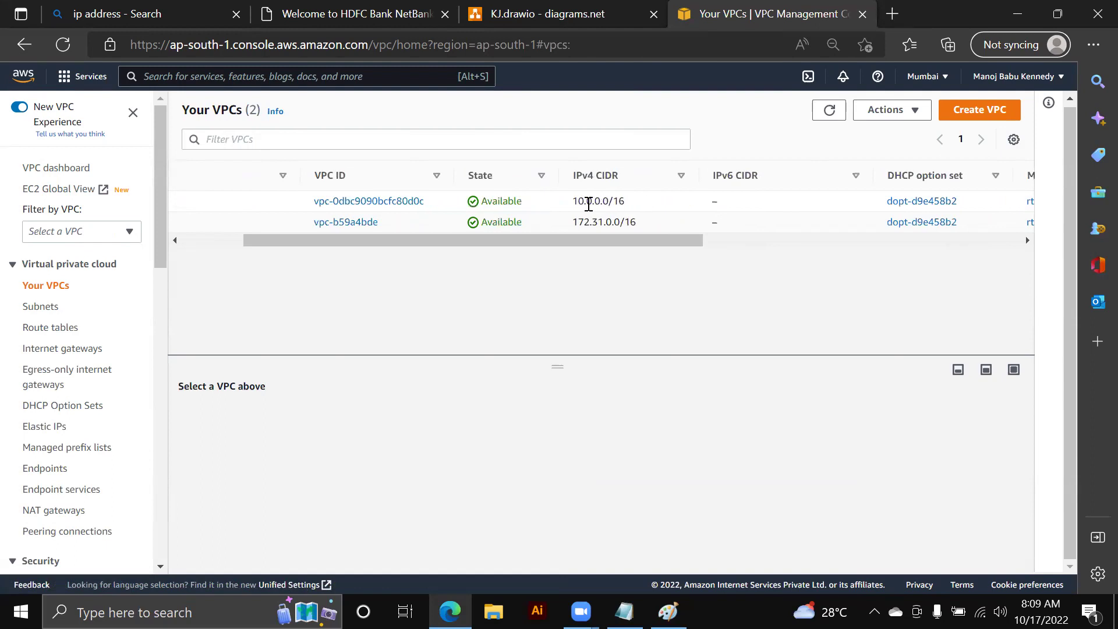
{"action": "left_click_drag", "start_coordinate": [571, 201], "coordinate": [637, 224]}
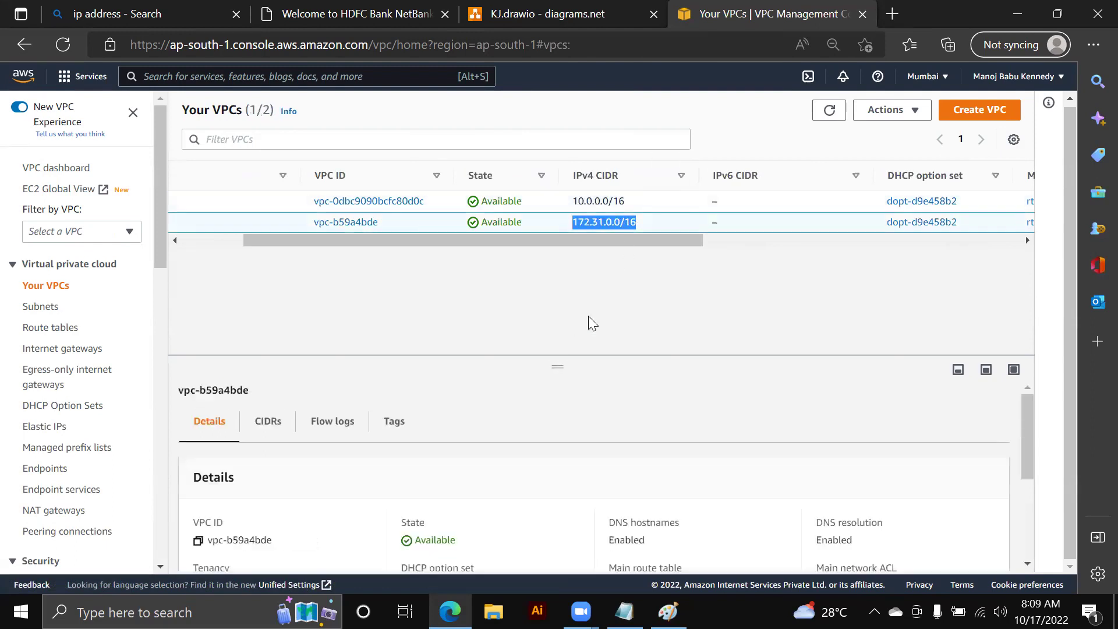
{"action": "left_click_drag", "start_coordinate": [604, 241], "coordinate": [534, 250]}
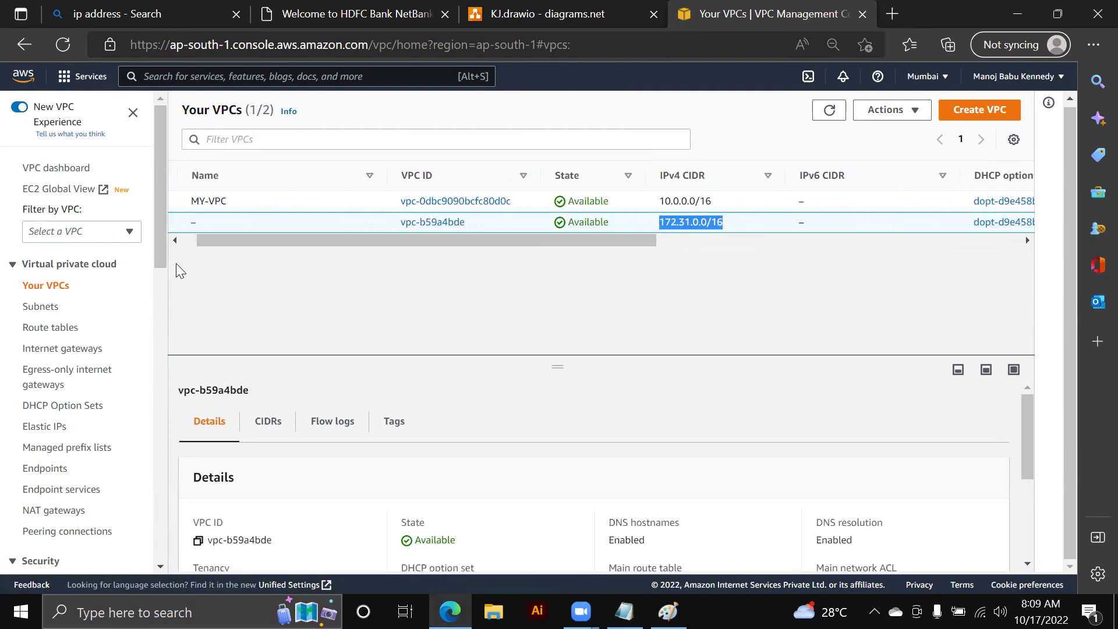
{"action": "left_click", "coordinate": [668, 611]}
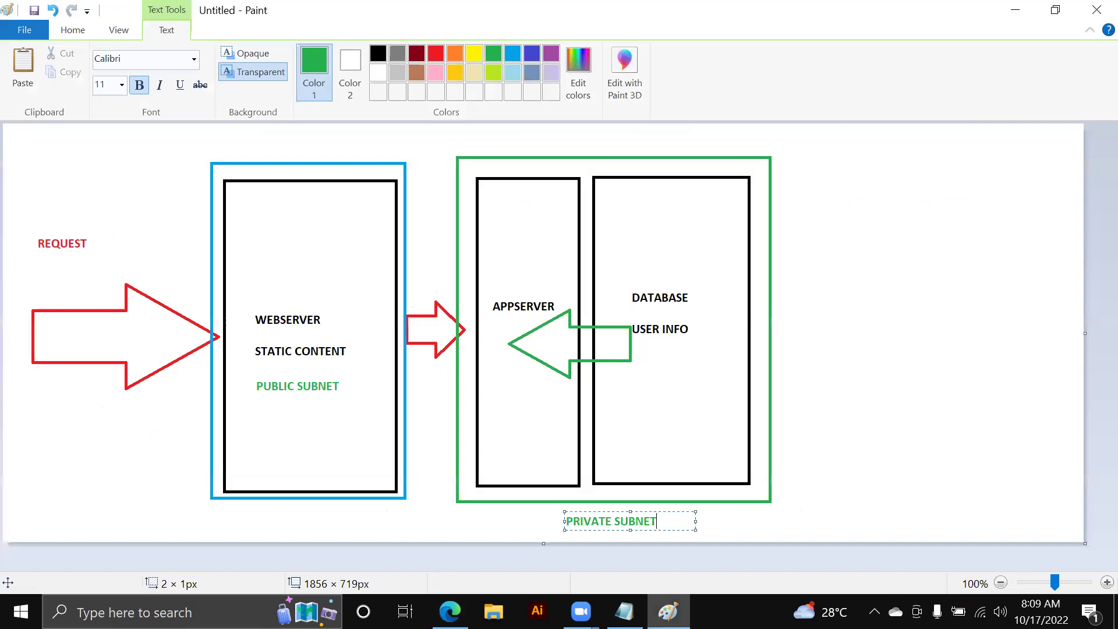
{"action": "left_click", "coordinate": [1032, 8]}
{"action": "left_click", "coordinate": [531, 18]}
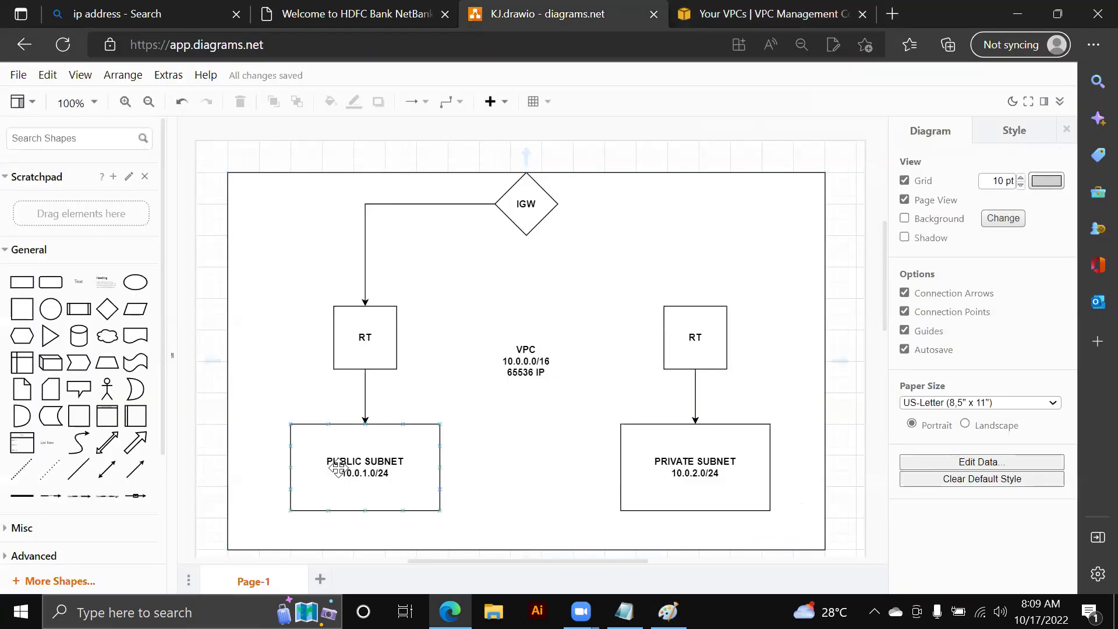
{"action": "left_click", "coordinate": [717, 431]}
{"action": "key", "text": "Escape"}
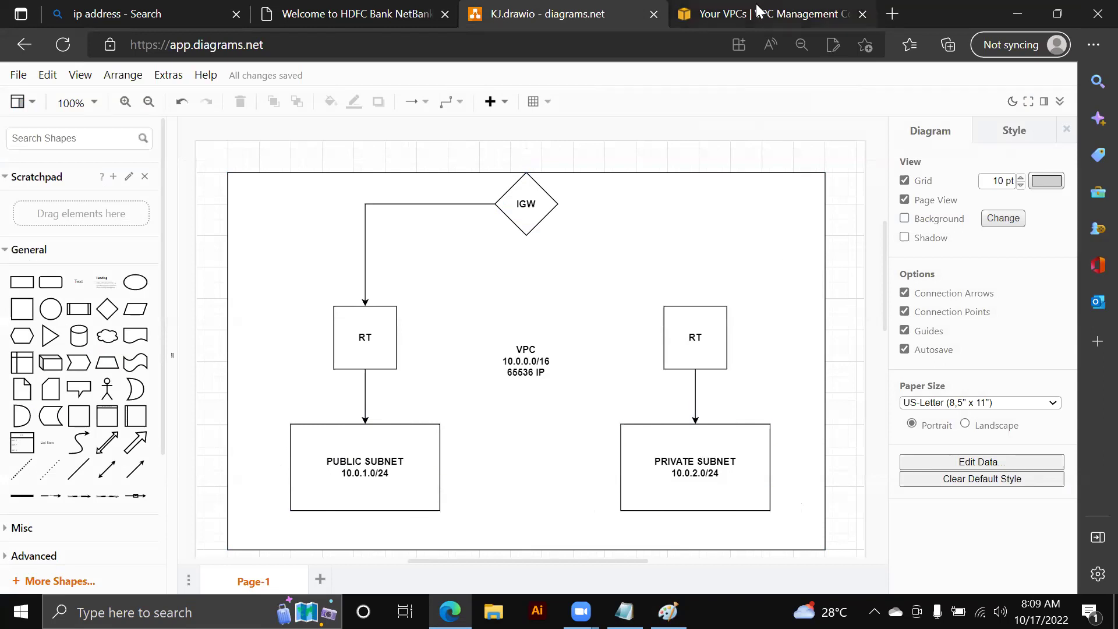
{"action": "left_click", "coordinate": [758, 13]}
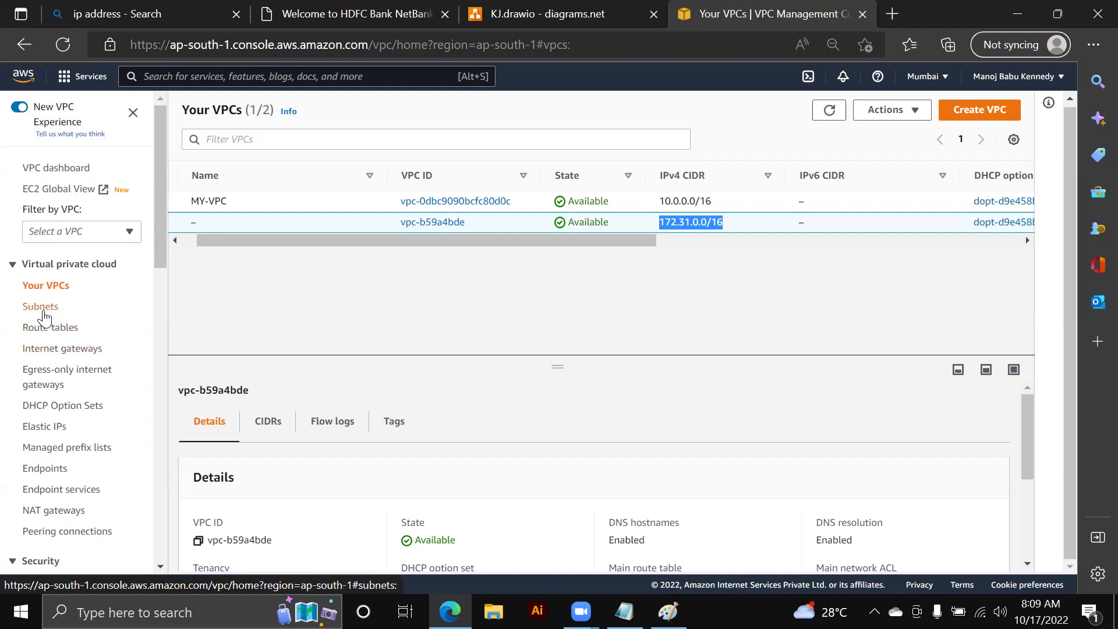
- Inspect the three default subnets' availability zones ap-south-1a, ap-south-1b and ap-south-1c
{"action": "left_click", "coordinate": [42, 309]}
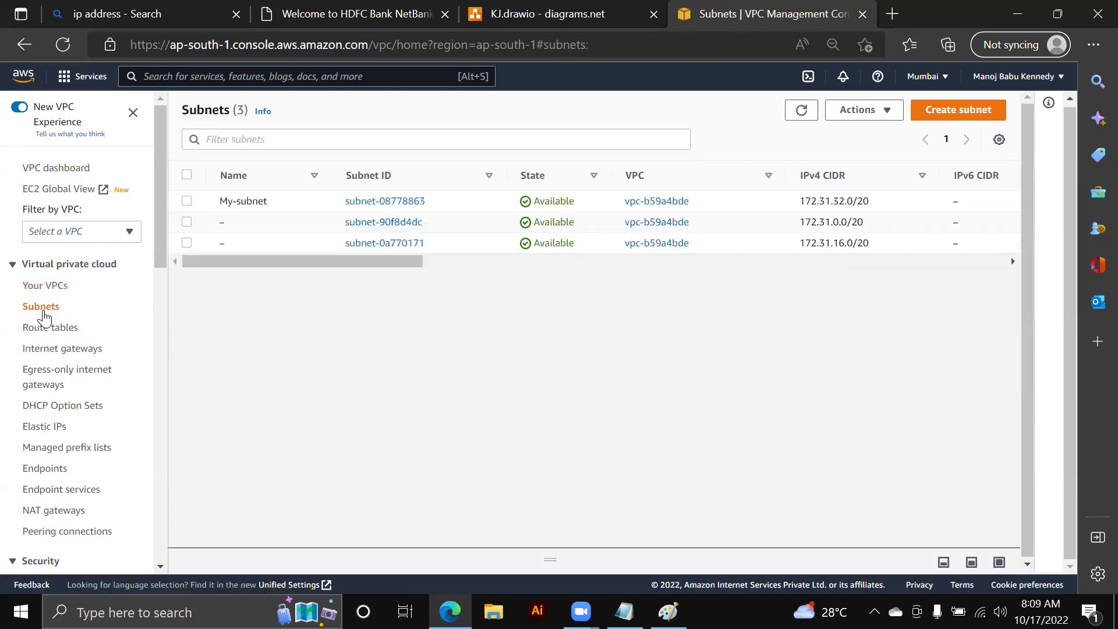
{"action": "left_click_drag", "start_coordinate": [250, 266], "coordinate": [229, 265]}
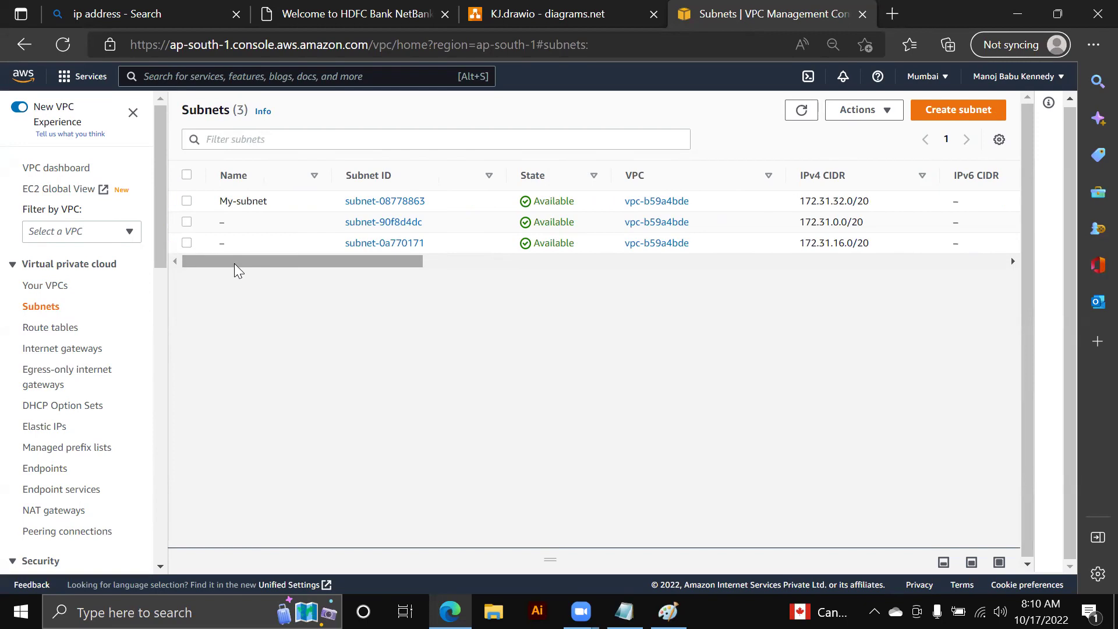
{"action": "left_click_drag", "start_coordinate": [239, 263], "coordinate": [393, 265]}
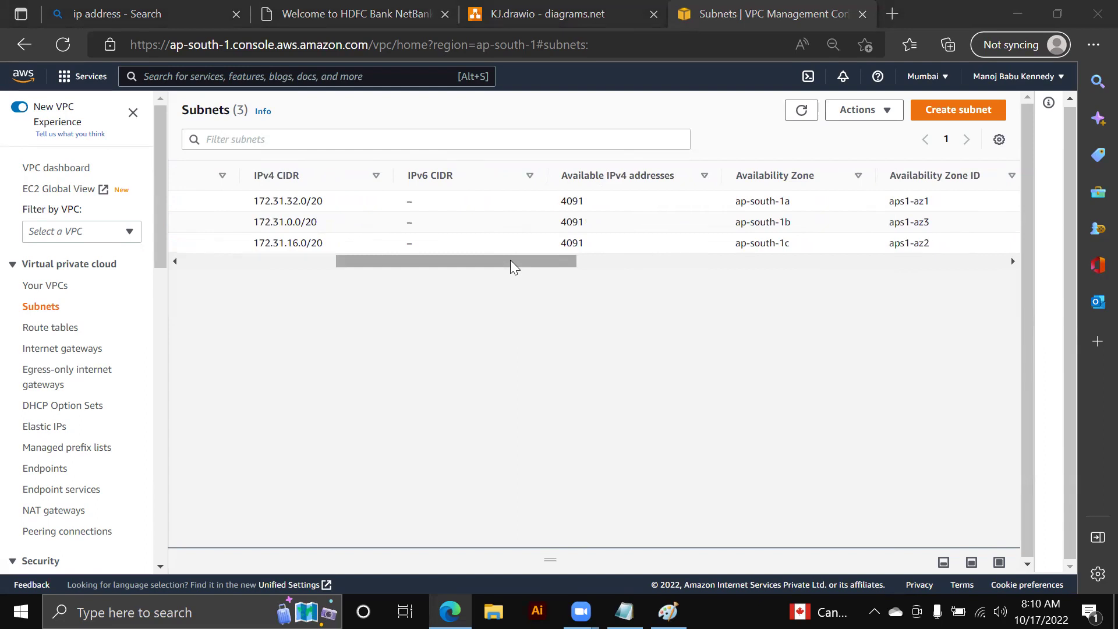
{"action": "left_click_drag", "start_coordinate": [510, 259], "coordinate": [600, 265]}
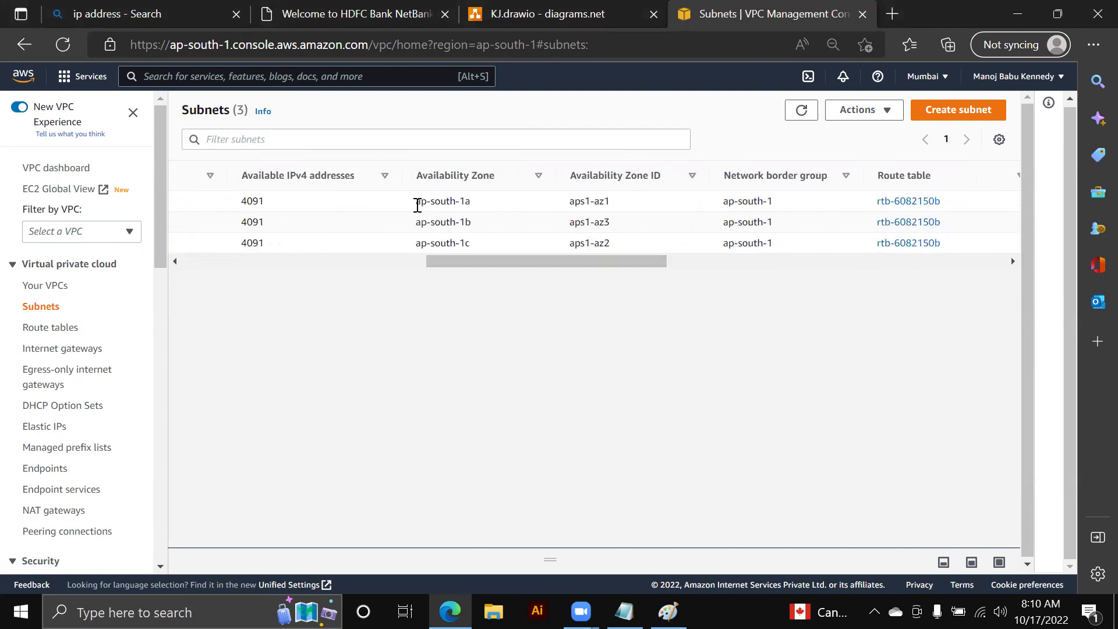
{"action": "left_click_drag", "start_coordinate": [417, 205], "coordinate": [478, 243]}
{"action": "left_click_drag", "start_coordinate": [416, 221], "coordinate": [473, 225]}
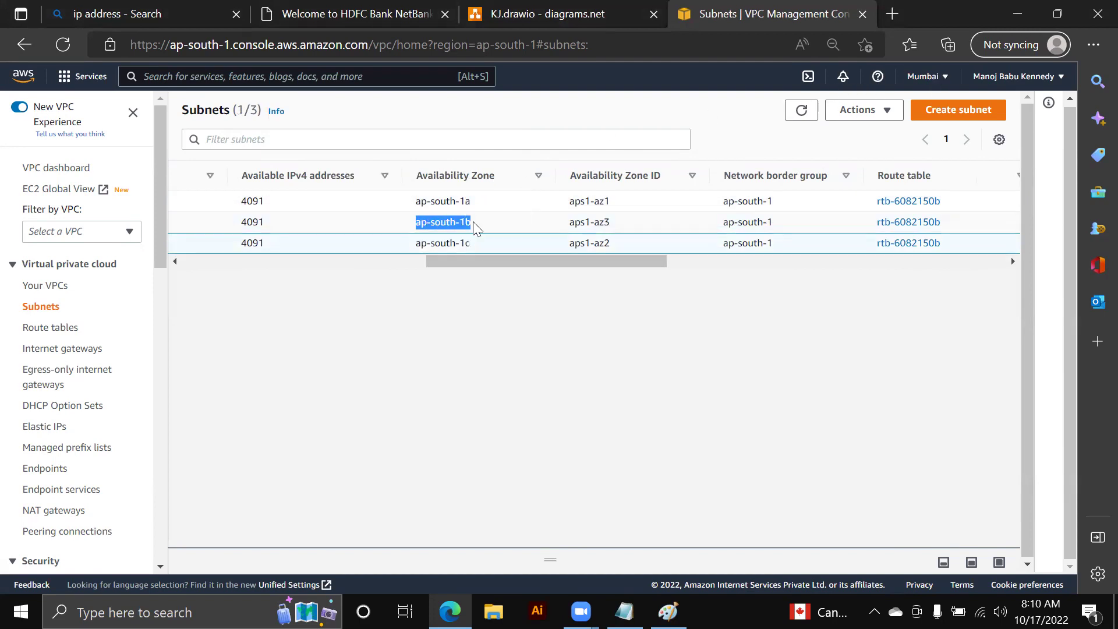
{"action": "left_click_drag", "start_coordinate": [415, 201], "coordinate": [473, 204]}
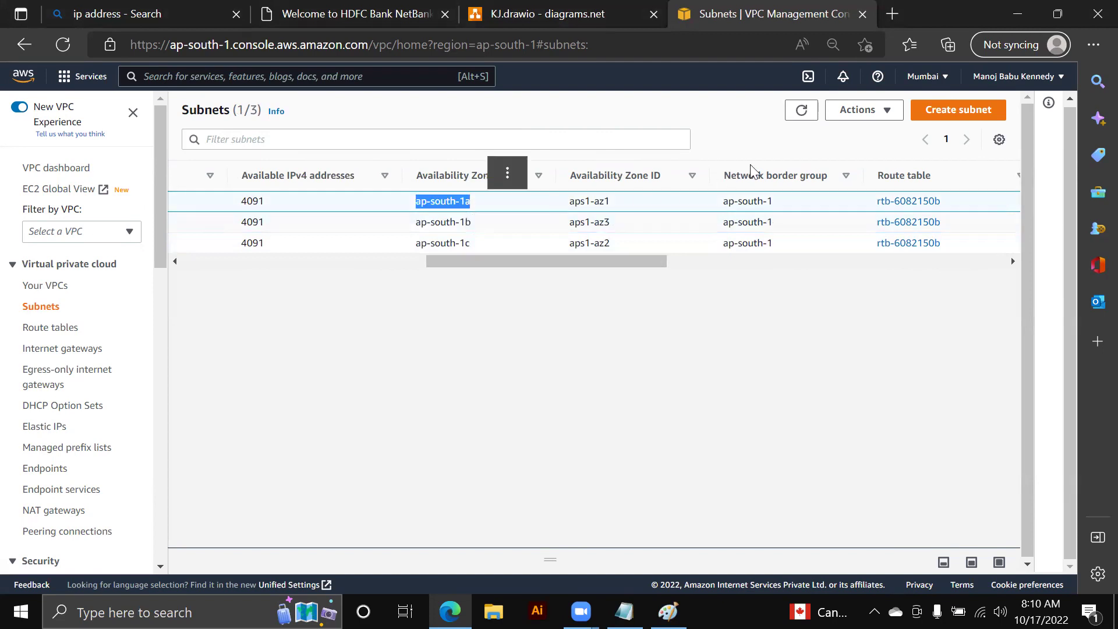
{"action": "left_click", "coordinate": [925, 76]}
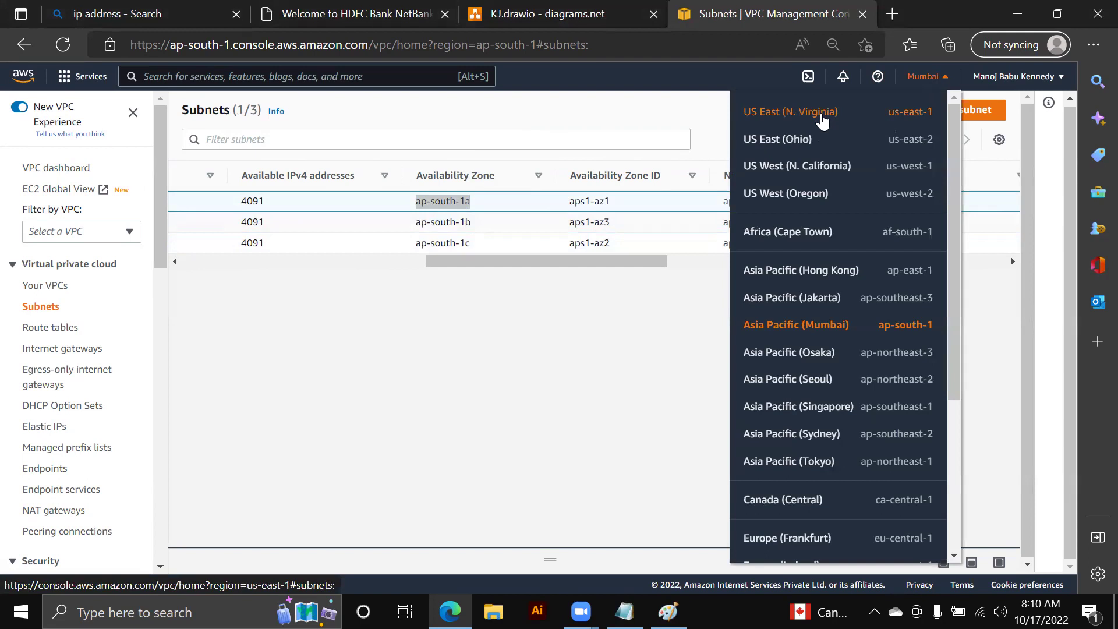
- Review the six US East (N. Virginia) subnets sorted by availability zone, us-east-1a to 1f
{"action": "left_click", "coordinate": [822, 116]}
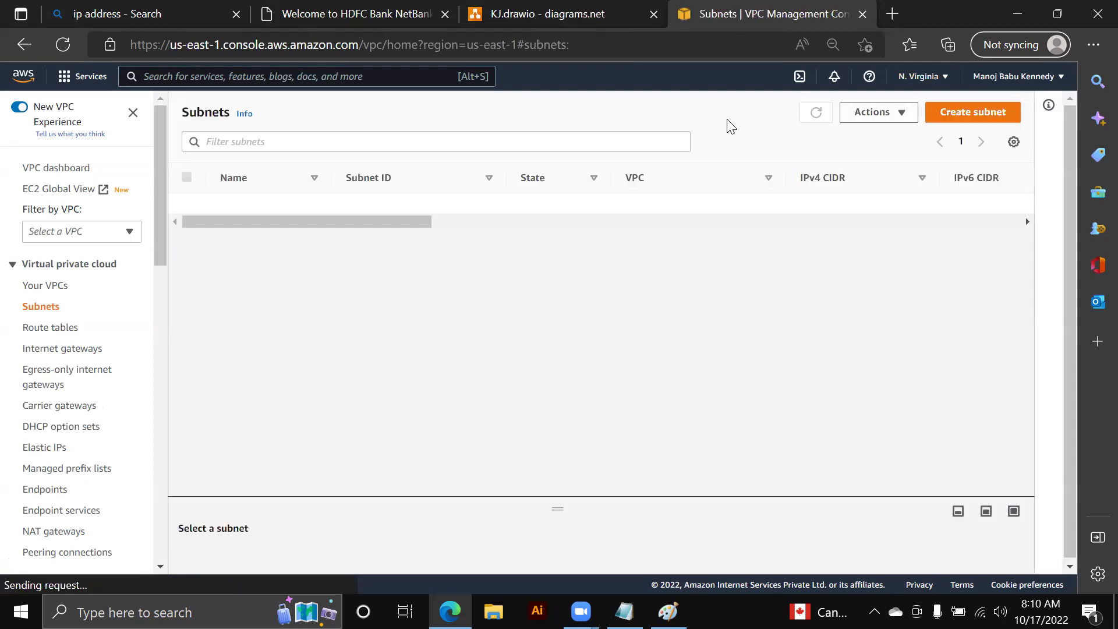
{"action": "left_click_drag", "start_coordinate": [424, 327], "coordinate": [664, 327]}
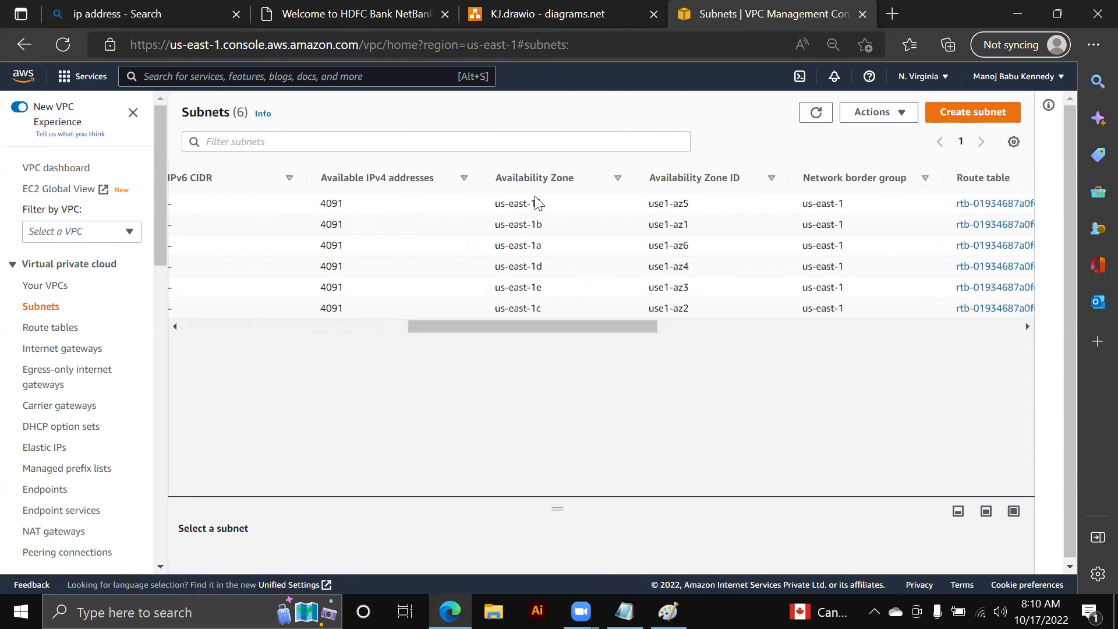
{"action": "left_click", "coordinate": [506, 179]}
{"action": "left_click_drag", "start_coordinate": [495, 204], "coordinate": [547, 248]}
{"action": "left_click_drag", "start_coordinate": [536, 329], "coordinate": [272, 331]}
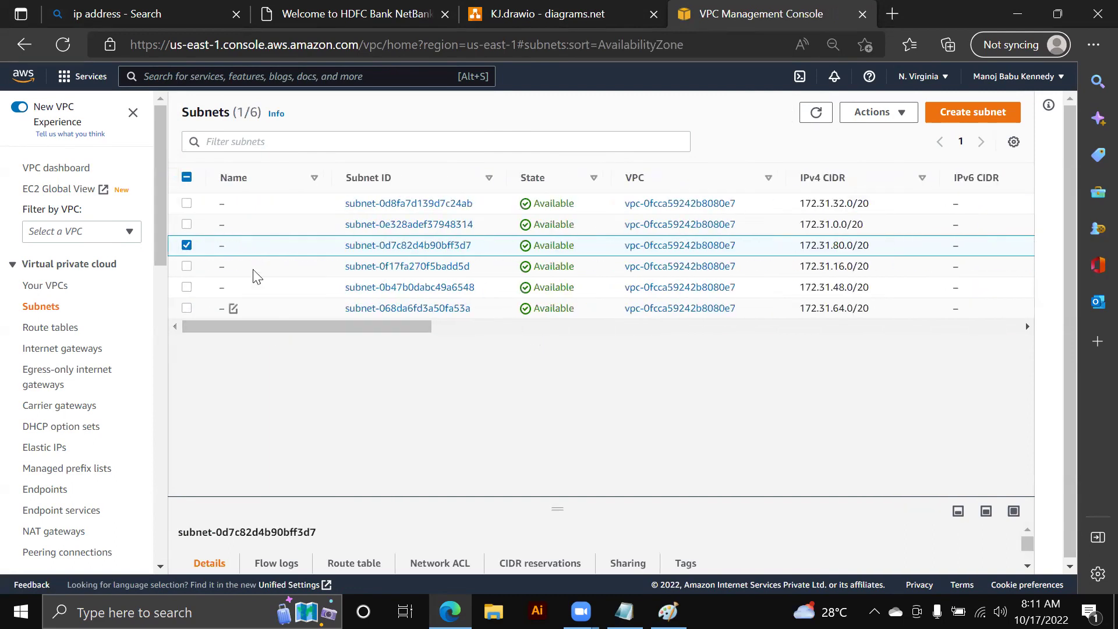
- Clear the subnet selection and switch the console to Asia Pacific (Mumbai)
{"action": "left_click", "coordinate": [204, 245]}
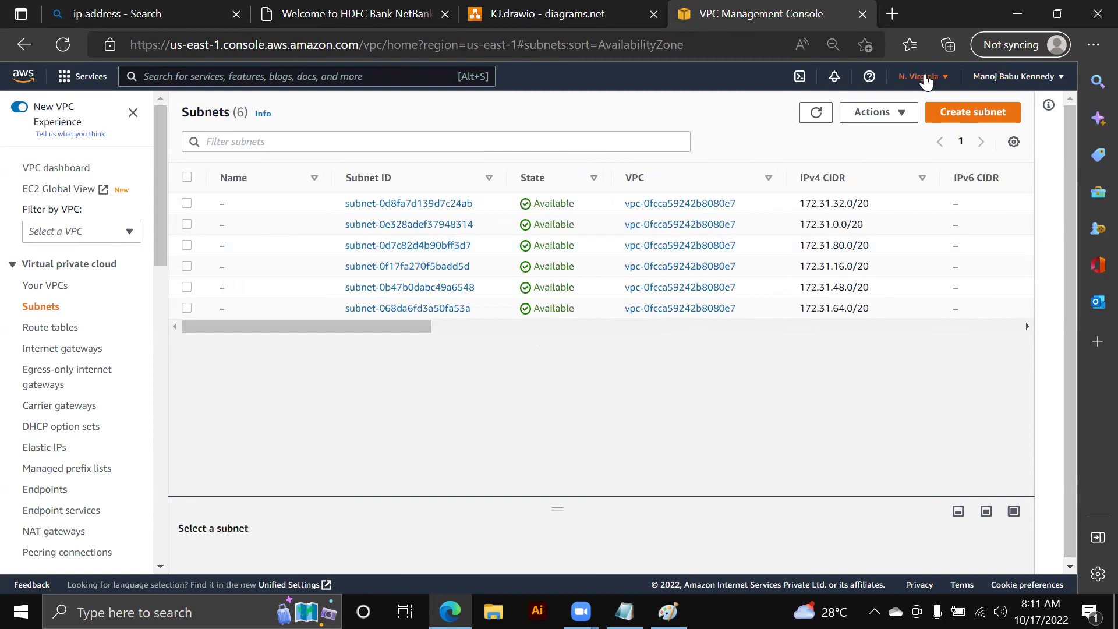
{"action": "left_click", "coordinate": [926, 79]}
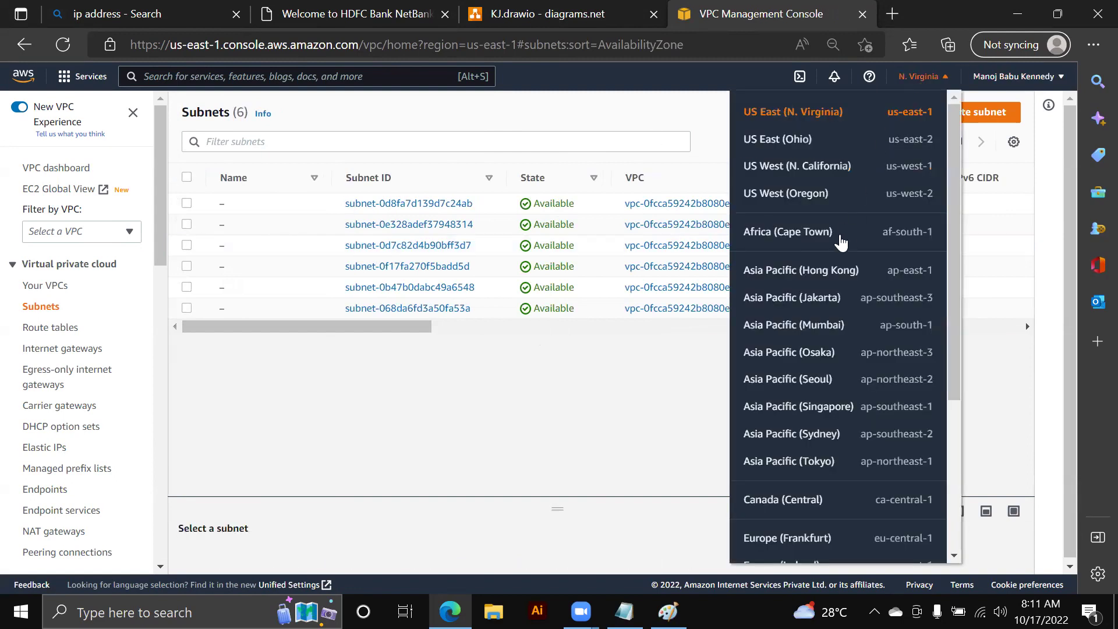
{"action": "left_click", "coordinate": [828, 325]}
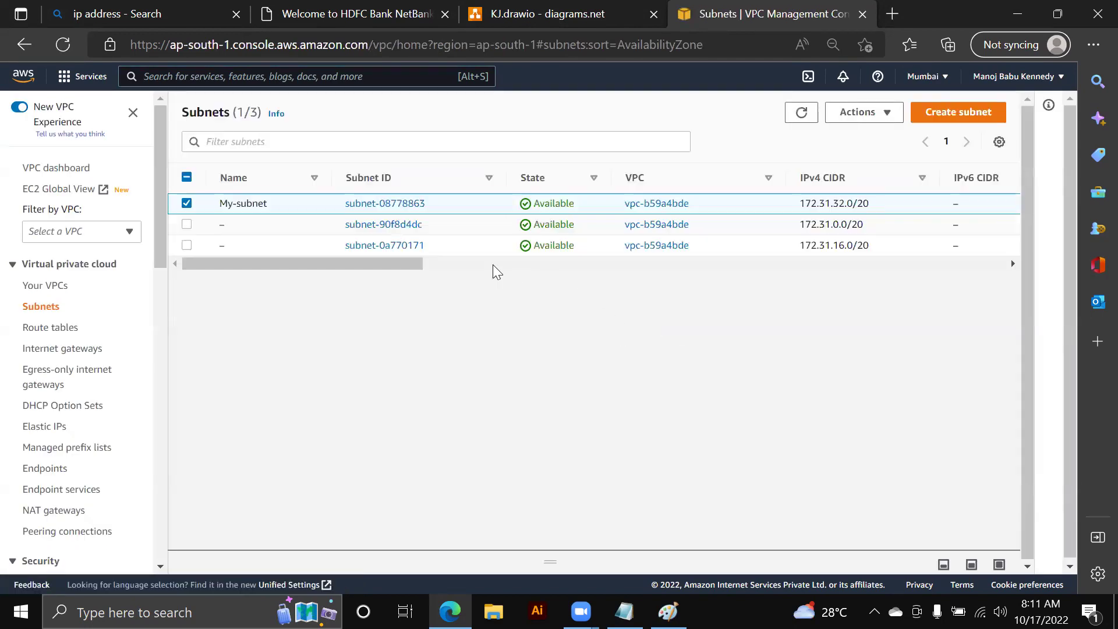
- Start a new subnet in MY-VPC named MY-SUBNET-PUBLIC in zone ap-south-1a
{"action": "left_click_drag", "start_coordinate": [385, 263], "coordinate": [644, 273]}
{"action": "left_click", "coordinate": [951, 115]}
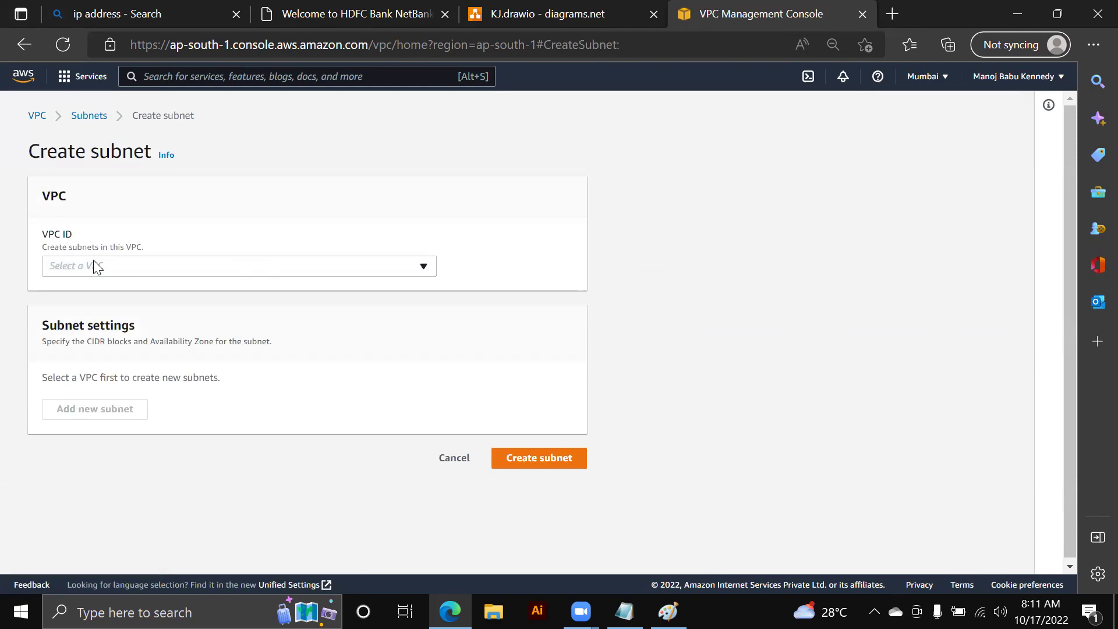
{"action": "left_click", "coordinate": [94, 263]}
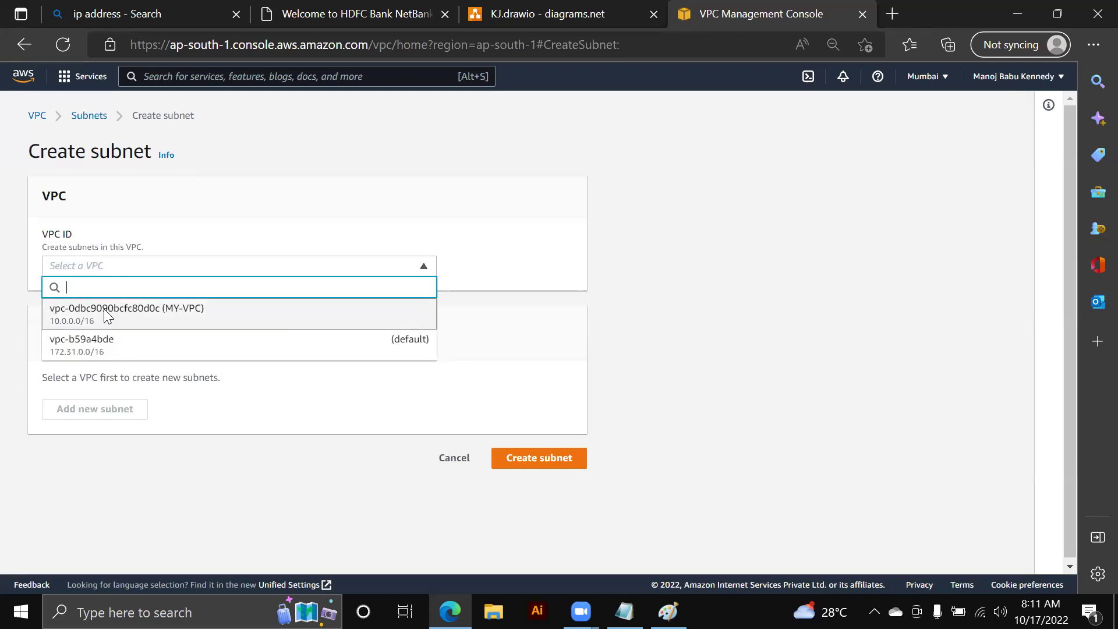
{"action": "left_click", "coordinate": [106, 315]}
{"action": "scroll", "coordinate": [104, 311], "scroll_direction": "down", "scroll_amount": 3}
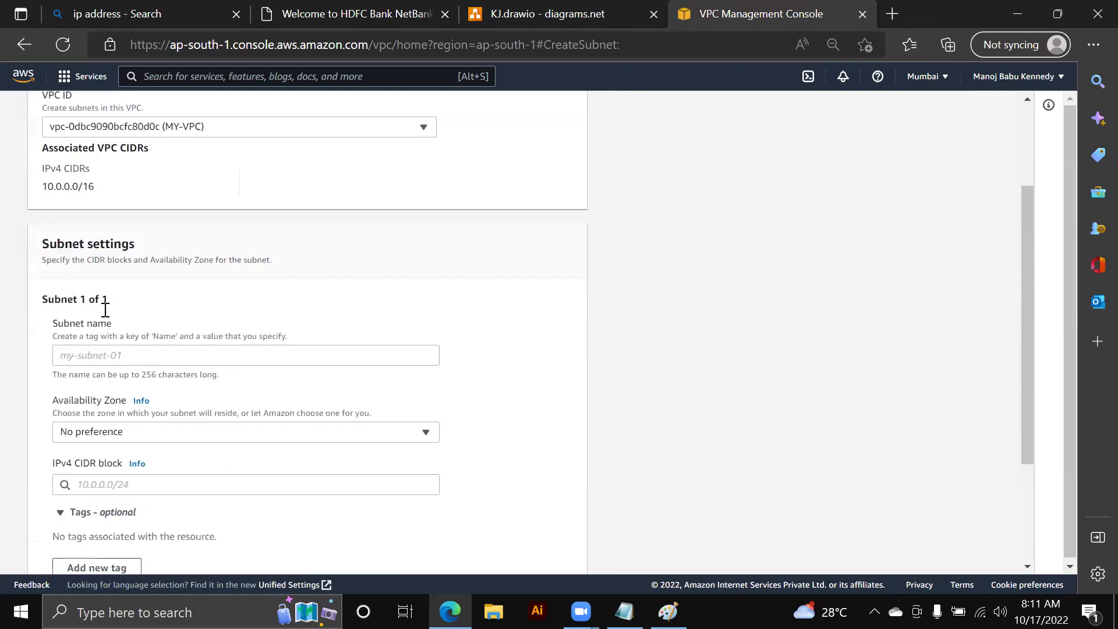
{"action": "left_click", "coordinate": [98, 349]}
{"action": "type", "text": "M"}
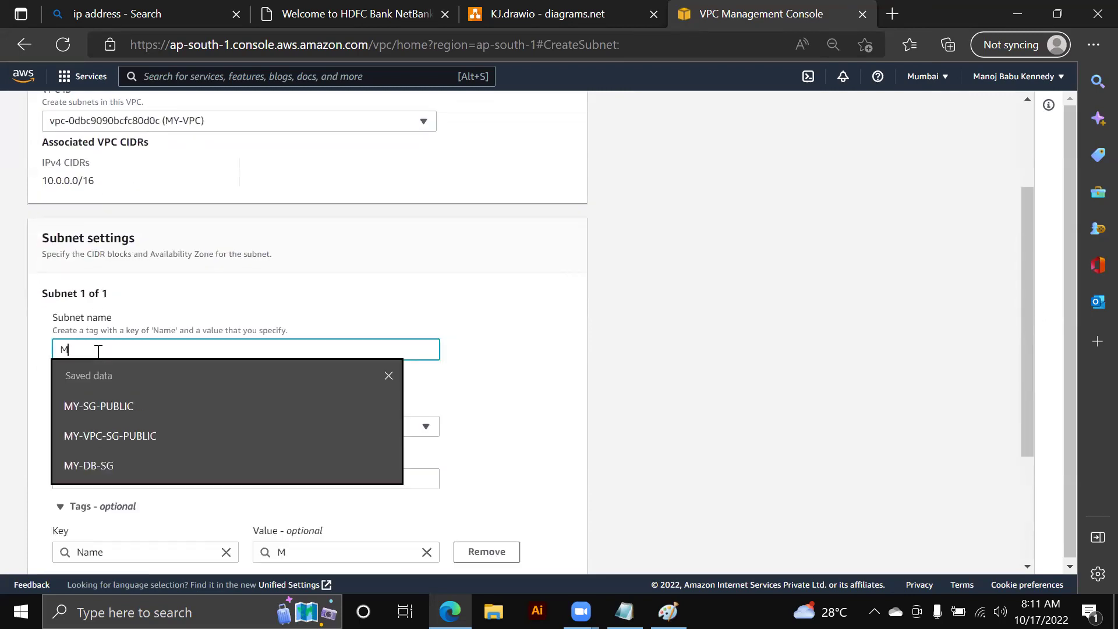
{"action": "type", "text": "Y-SUBNE"}
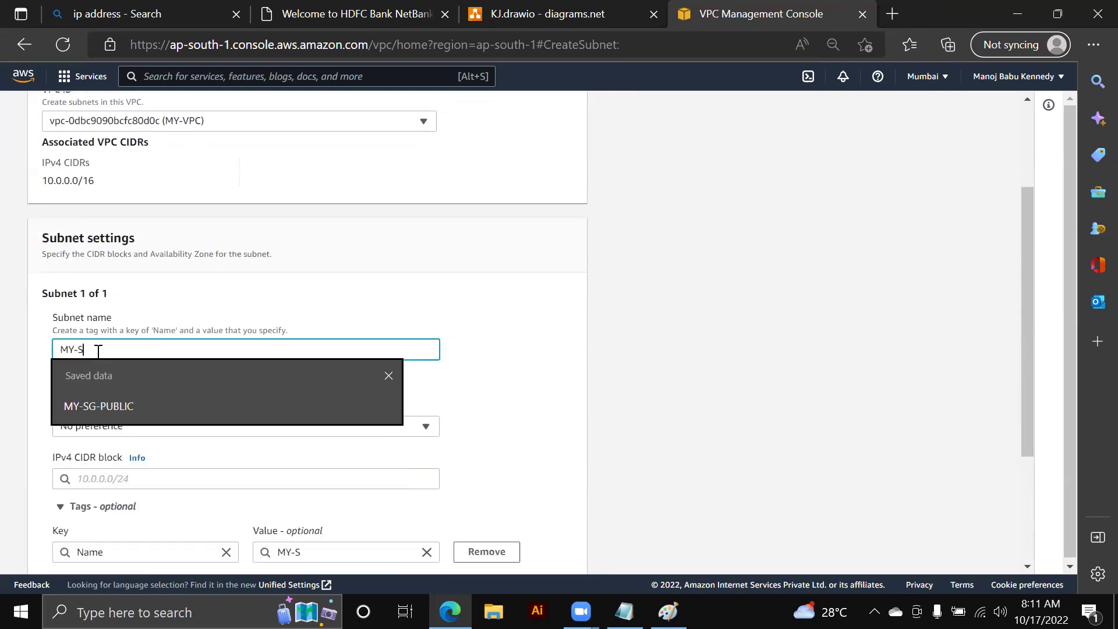
{"action": "type", "text": "PUBLIC"}
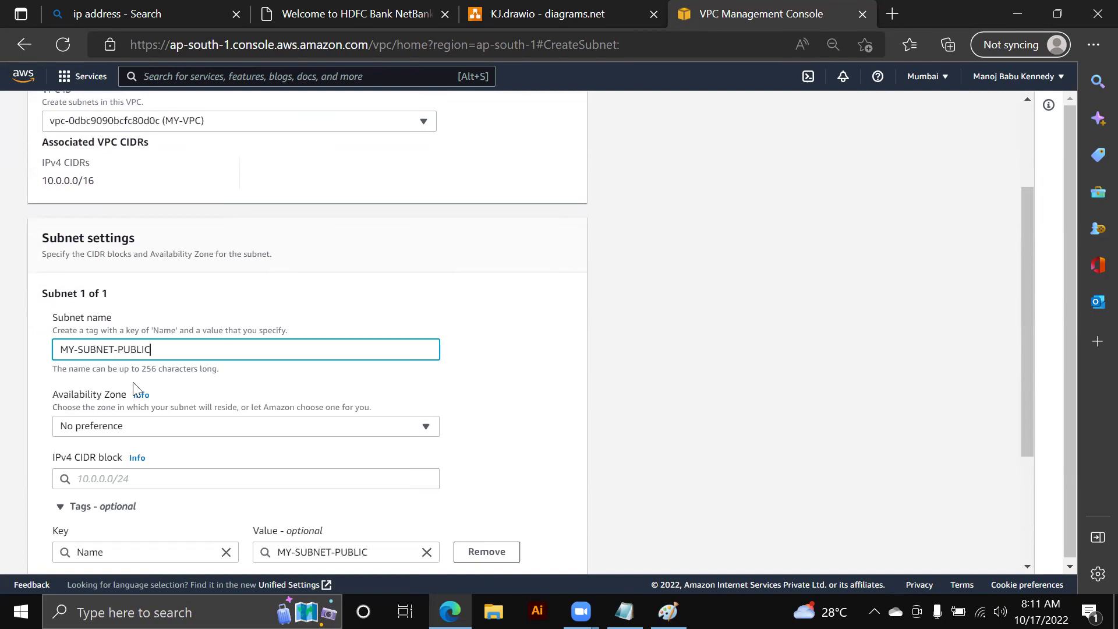
{"action": "left_click", "coordinate": [152, 431]}
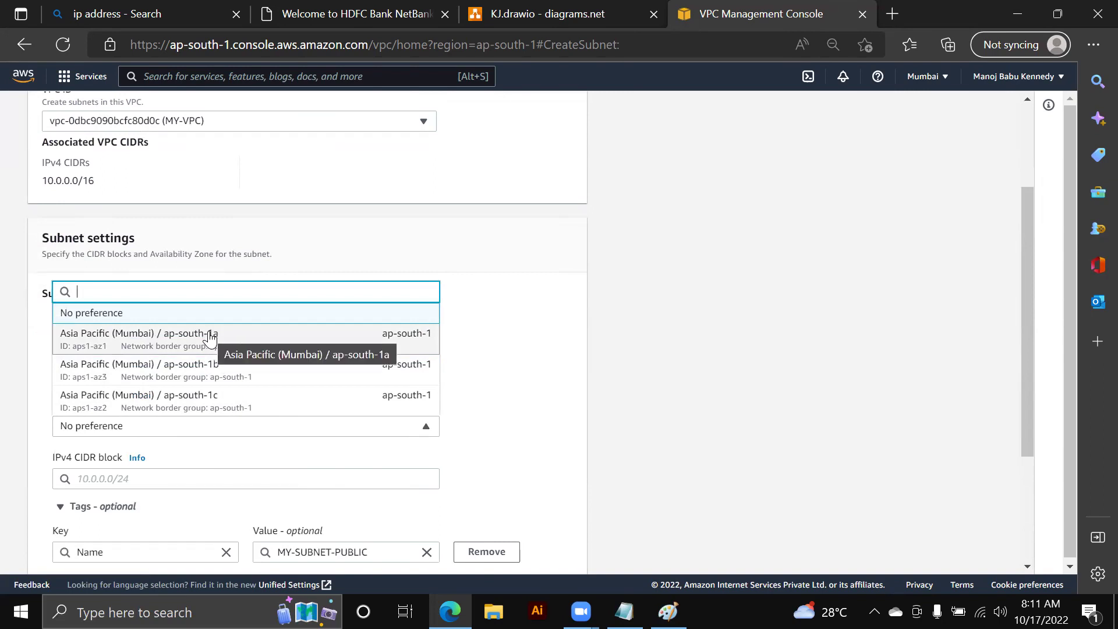
{"action": "left_click", "coordinate": [210, 338]}
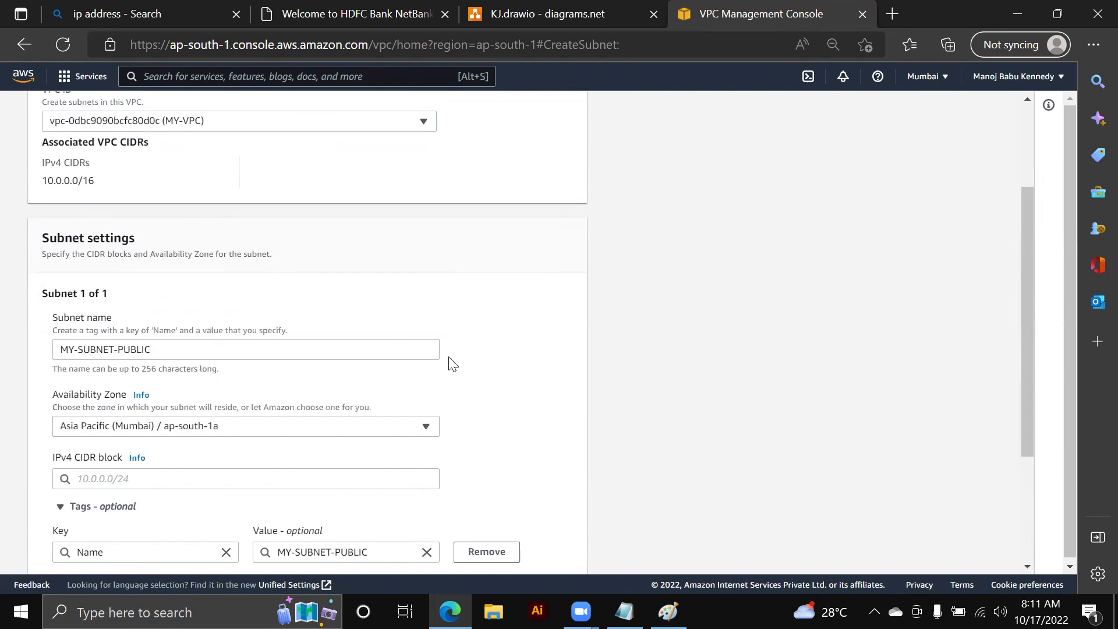
{"action": "scroll", "coordinate": [453, 364], "scroll_direction": "down", "scroll_amount": 1}
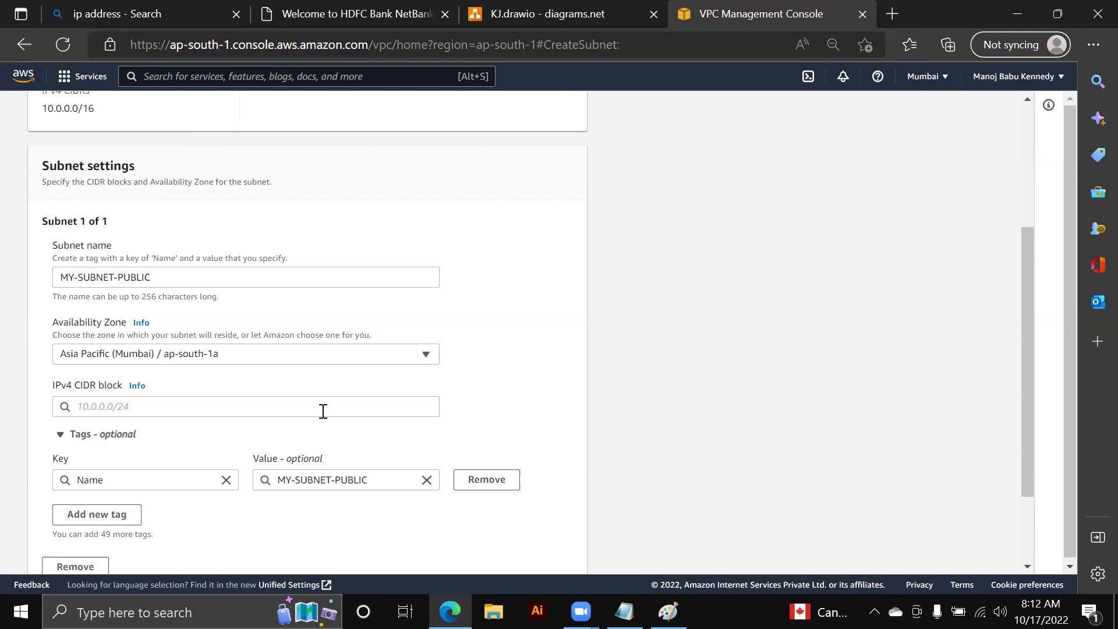
- Enter IPv4 CIDR block 10.0.1.0/24, checked against the KJ.drawio diagram, and create the subnet
{"action": "left_click", "coordinate": [309, 404]}
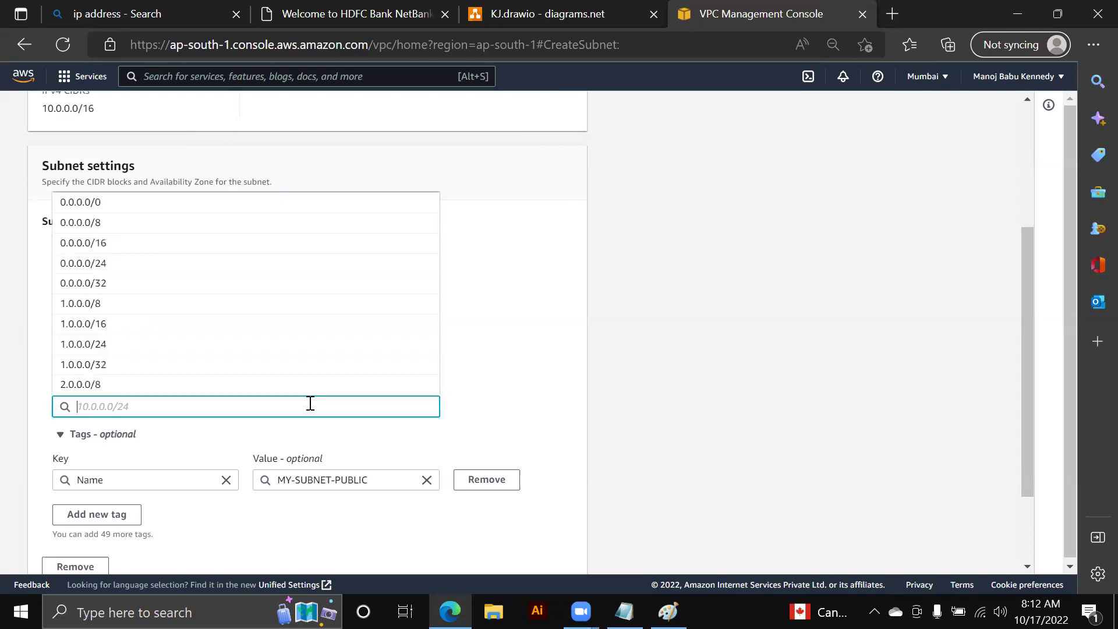
{"action": "left_click", "coordinate": [576, 23]}
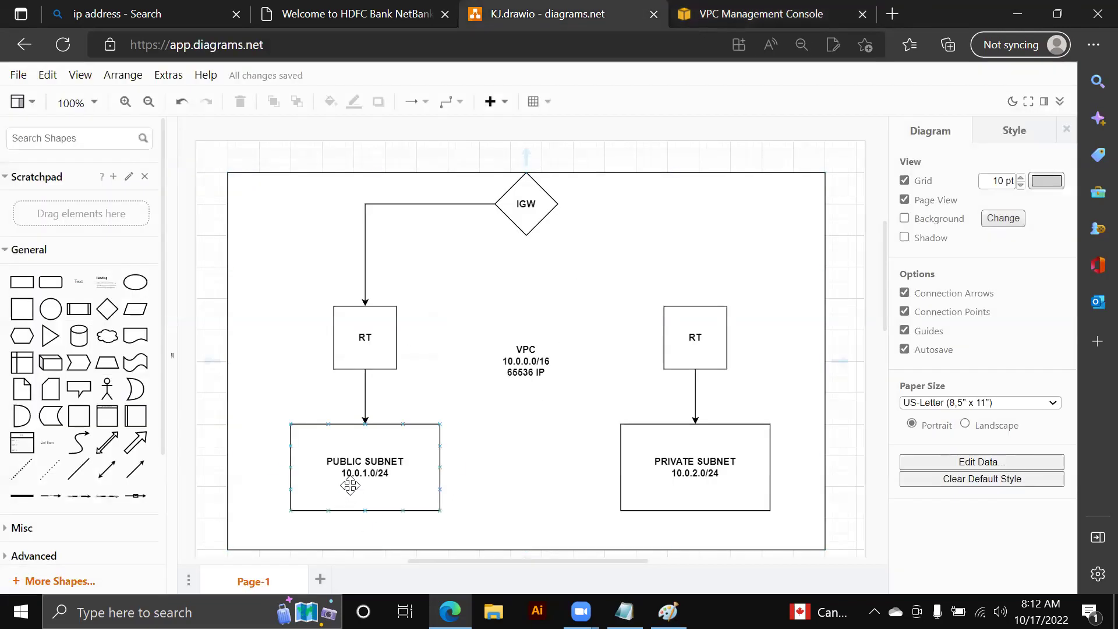
{"action": "left_click", "coordinate": [765, 15]}
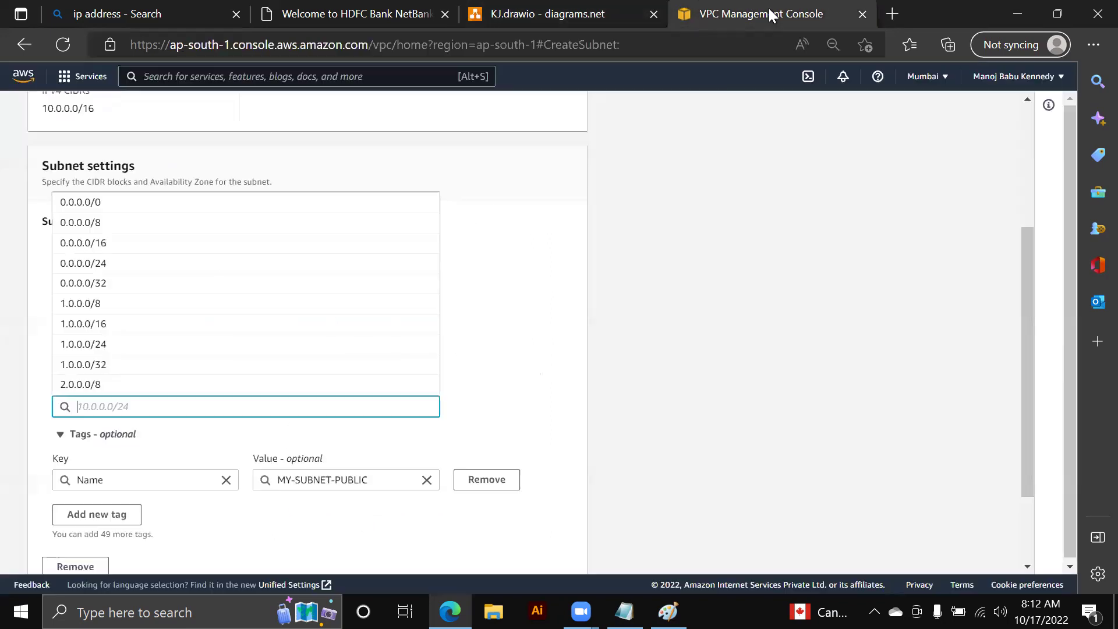
{"action": "type", "text": "10."}
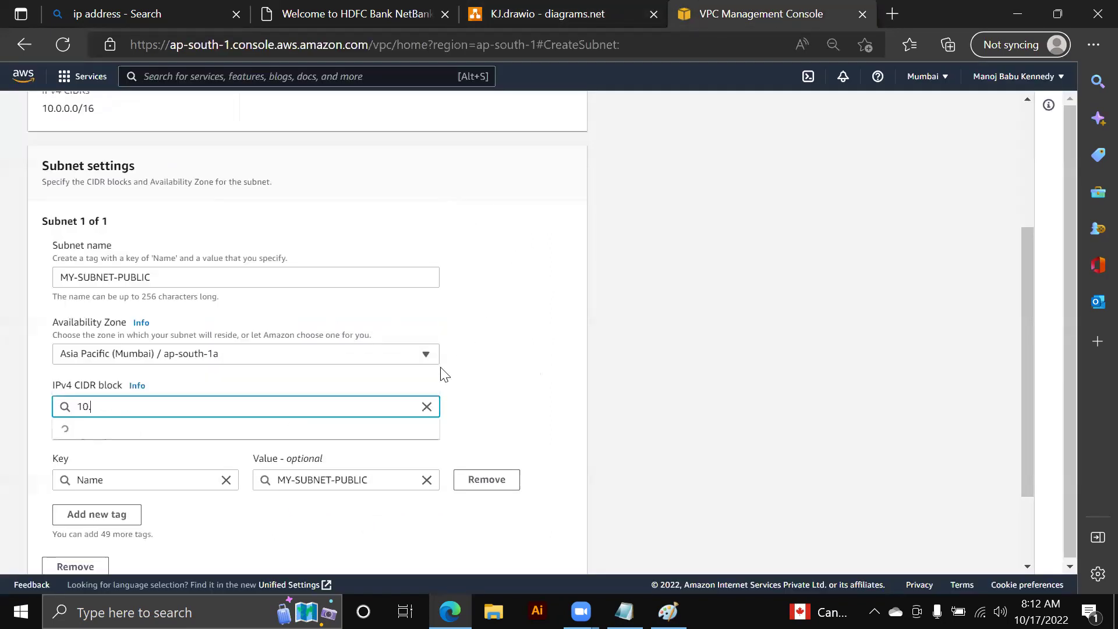
{"action": "type", "text": "0.1.0/24"}
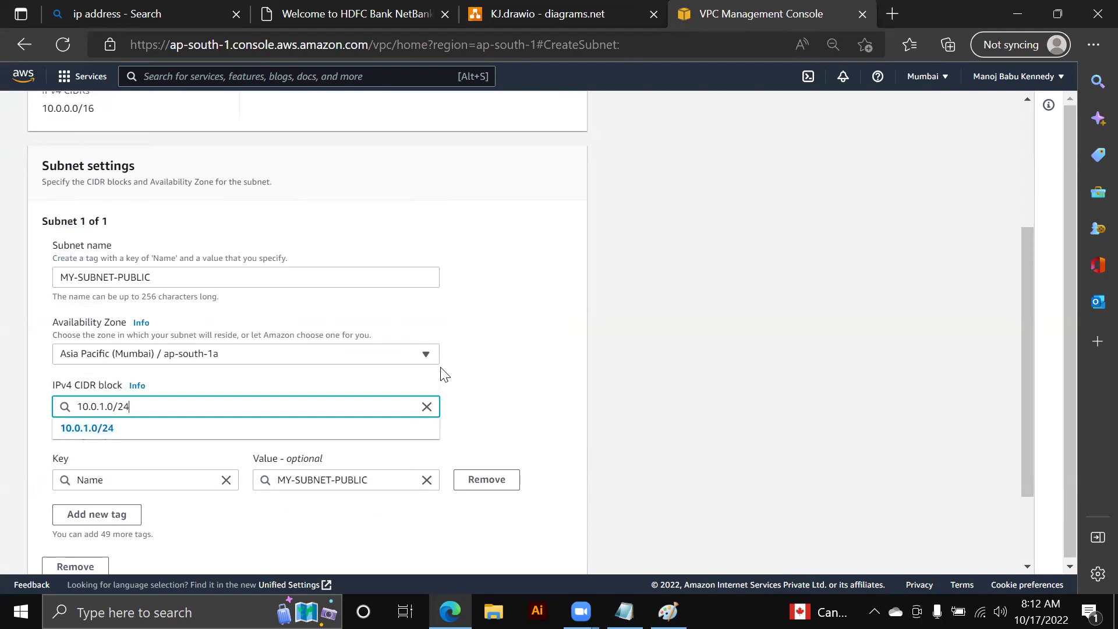
{"action": "left_click", "coordinate": [205, 429]}
{"action": "double_click", "coordinate": [102, 406]}
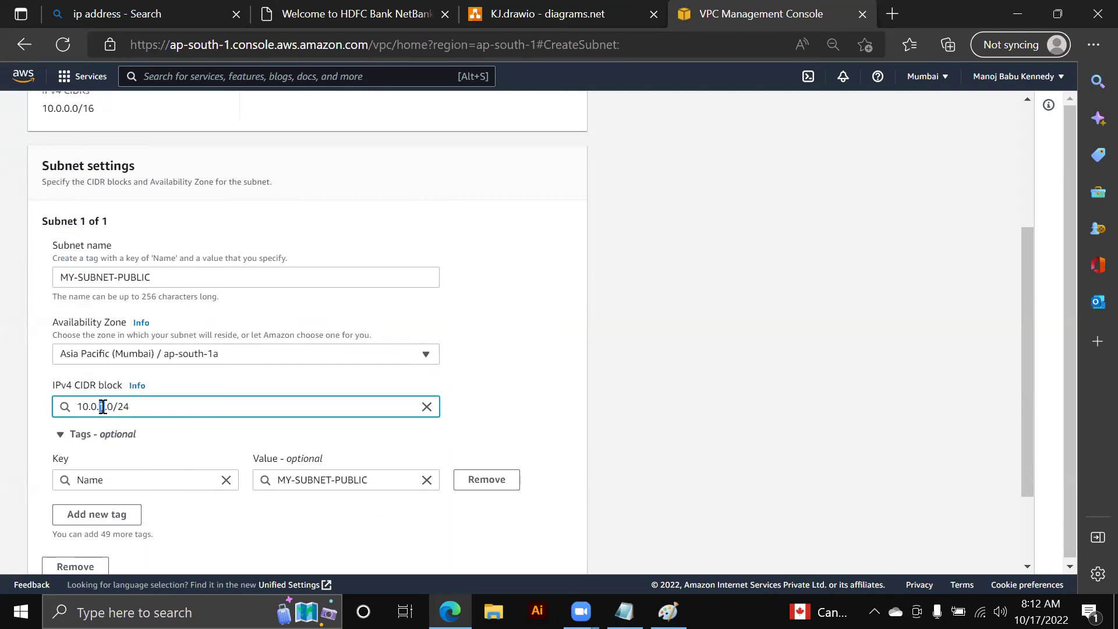
{"action": "scroll", "coordinate": [344, 396], "scroll_direction": "down", "scroll_amount": 2}
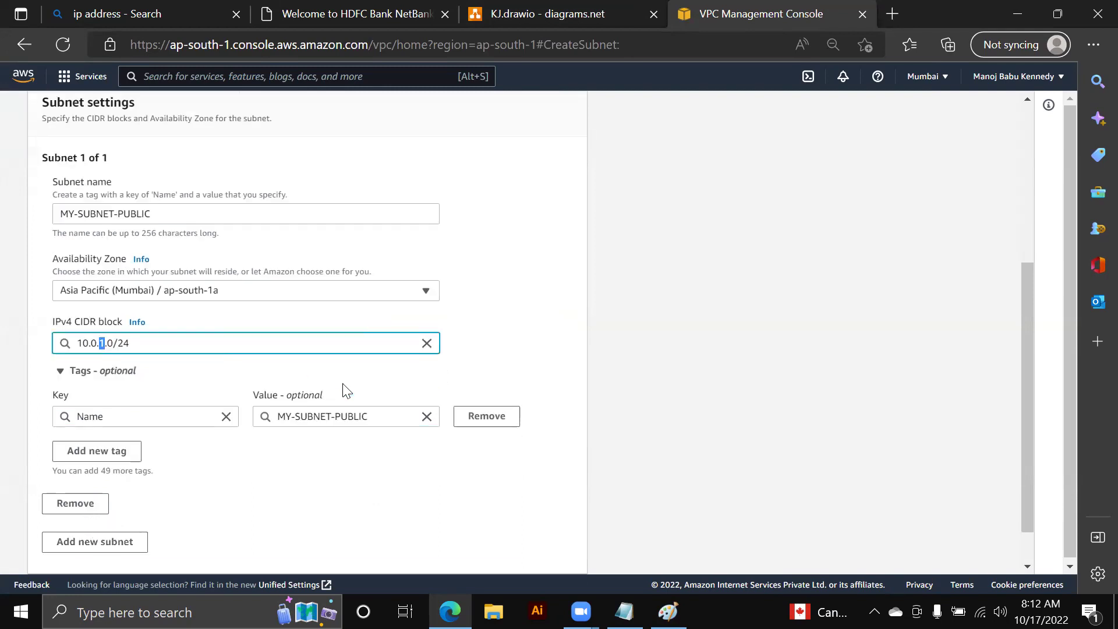
{"action": "key", "text": "Return"}
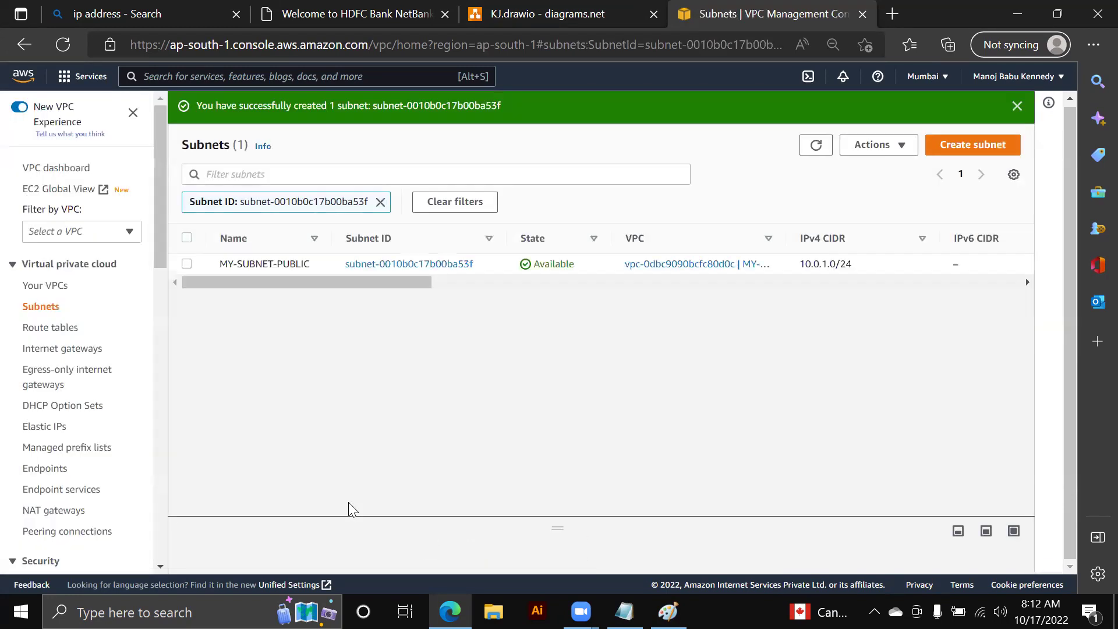
- Start another subnet in MY-VPC named MY-SUBNET-PRIVATE in zone ap-south-1b
{"action": "left_click", "coordinate": [953, 147]}
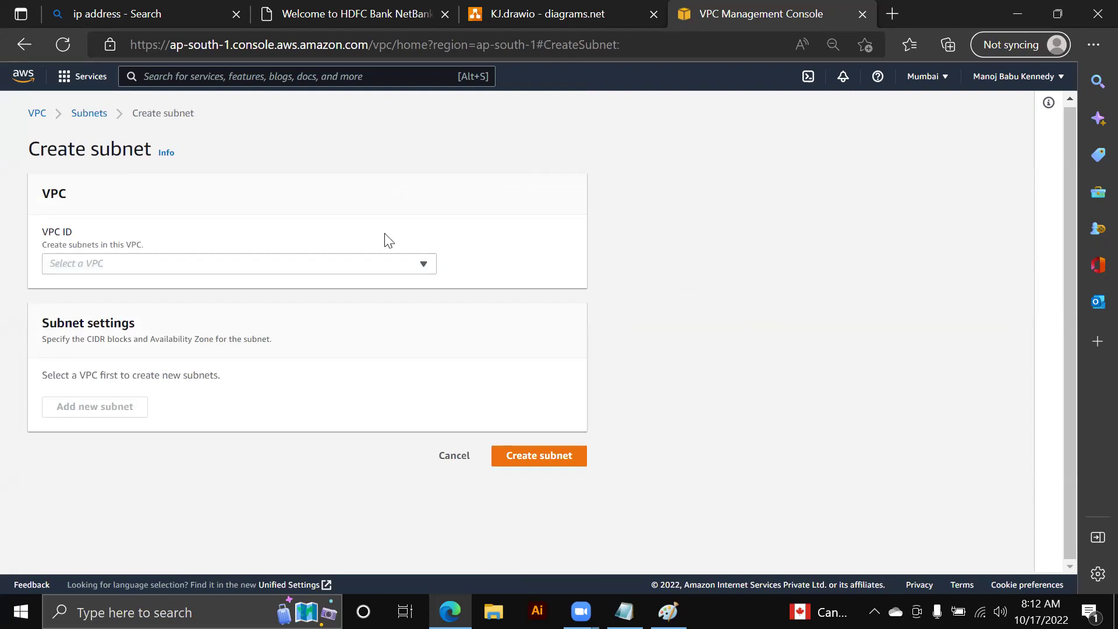
{"action": "left_click", "coordinate": [387, 263]}
{"action": "left_click", "coordinate": [303, 315]}
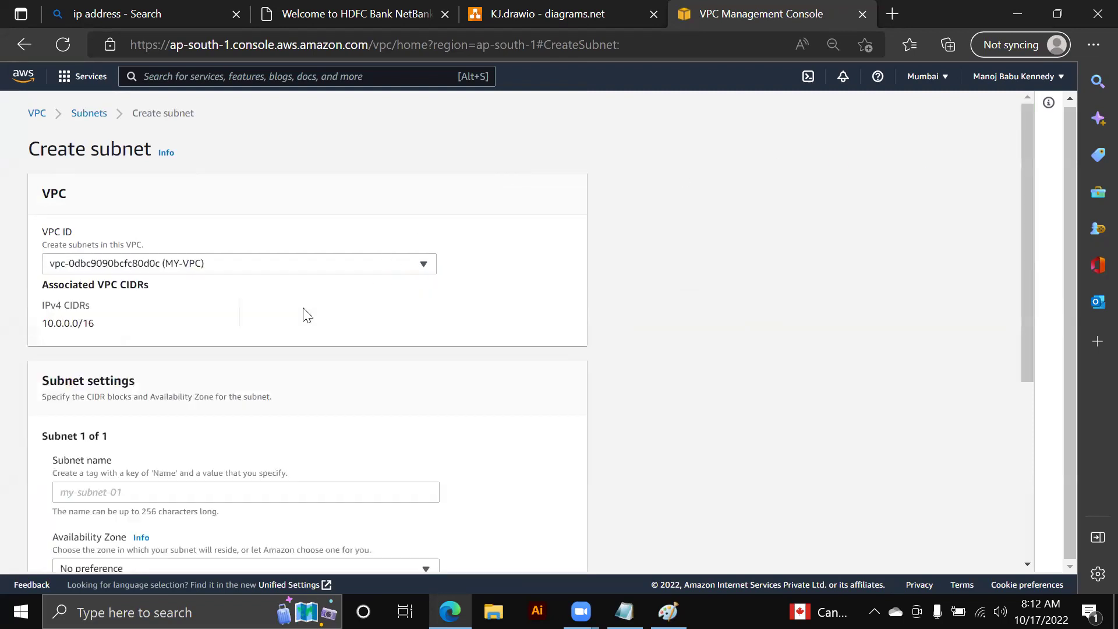
{"action": "scroll", "coordinate": [183, 437], "scroll_direction": "down", "scroll_amount": 2}
{"action": "left_click", "coordinate": [161, 354]}
{"action": "type", "text": "MY"}
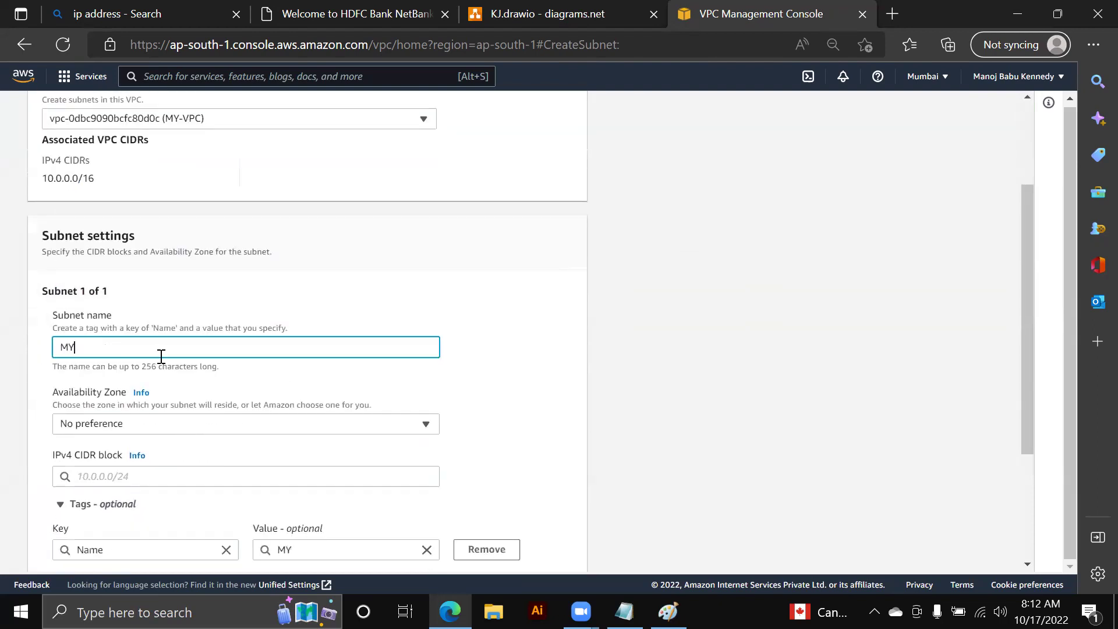
{"action": "type", "text": "-SUBNET-PRUV"}
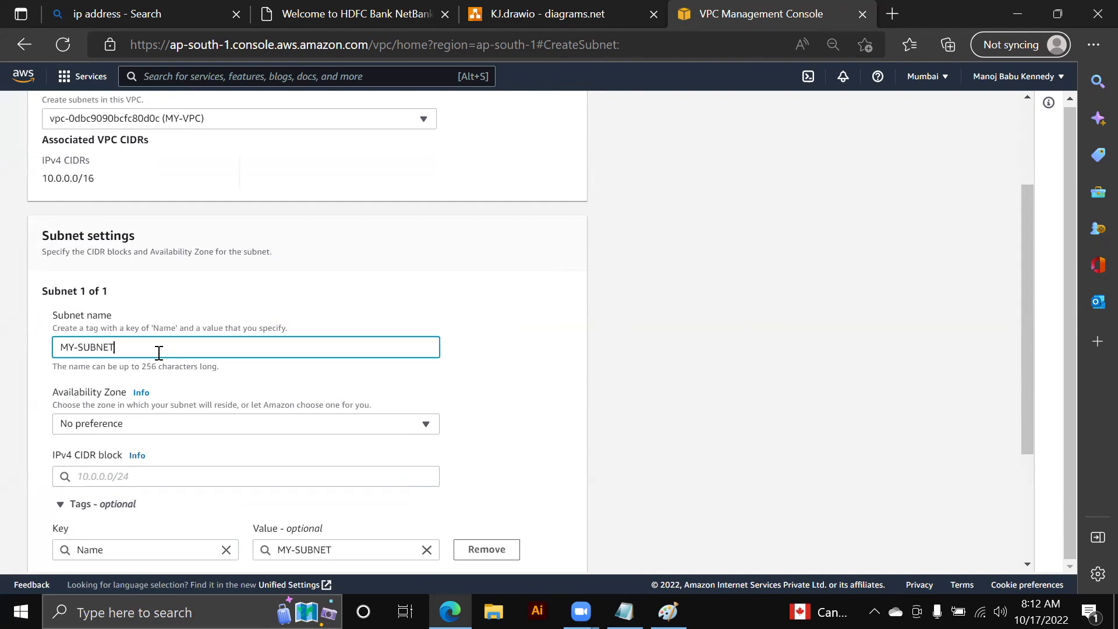
{"action": "key", "text": "BackSpace"}
{"action": "key", "text": "BackSpace"}
{"action": "type", "text": "IVATE"}
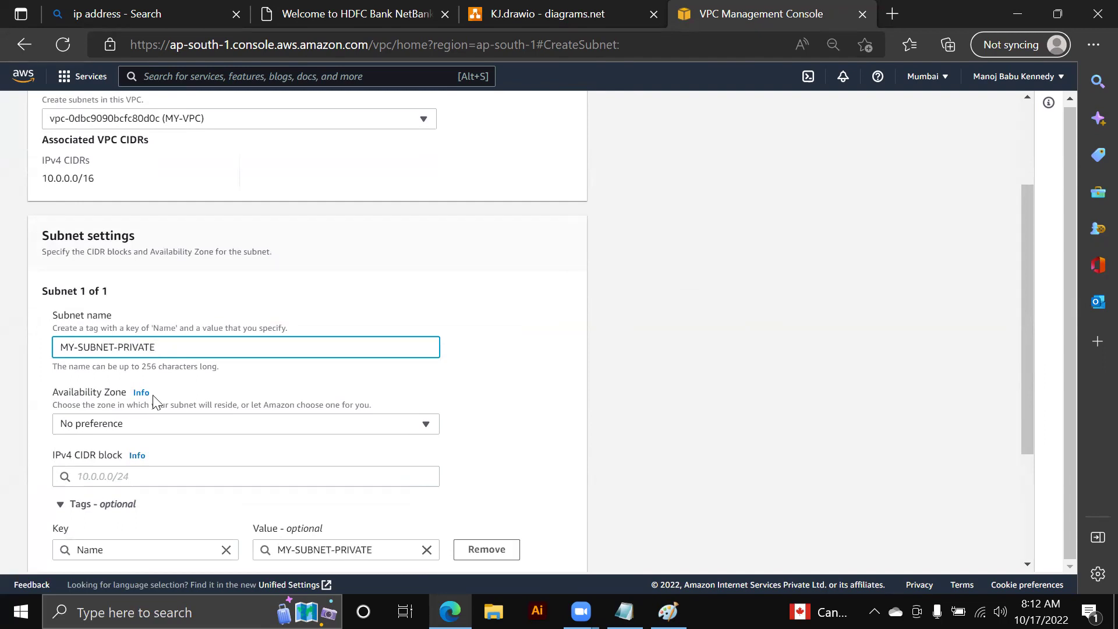
{"action": "left_click", "coordinate": [154, 423]}
{"action": "left_click", "coordinate": [182, 369]}
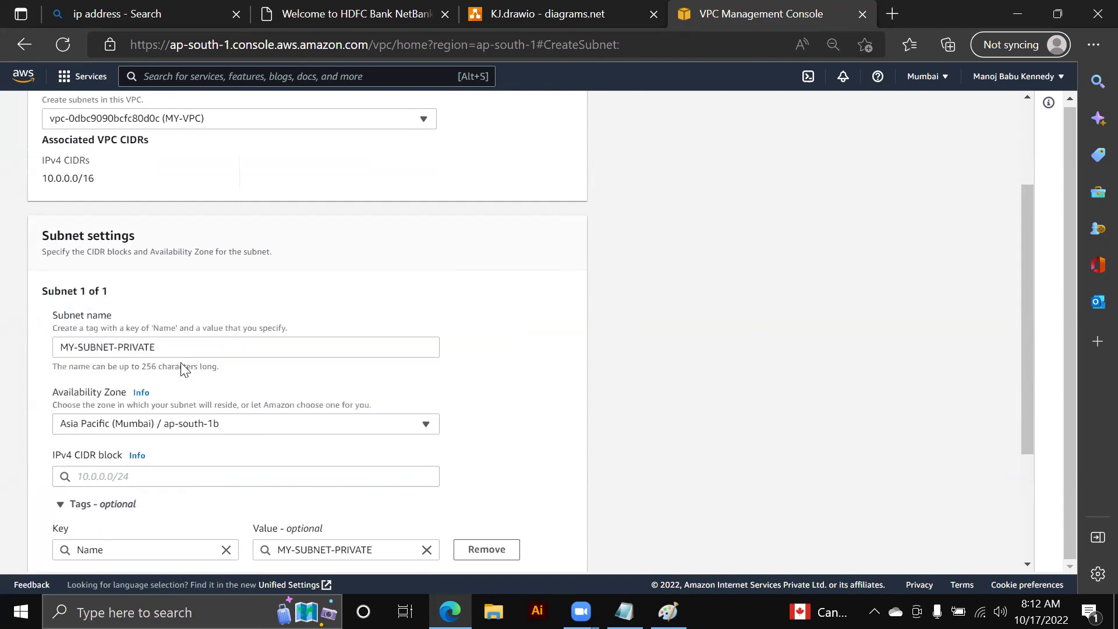
{"action": "scroll", "coordinate": [386, 351], "scroll_direction": "down", "scroll_amount": 3}
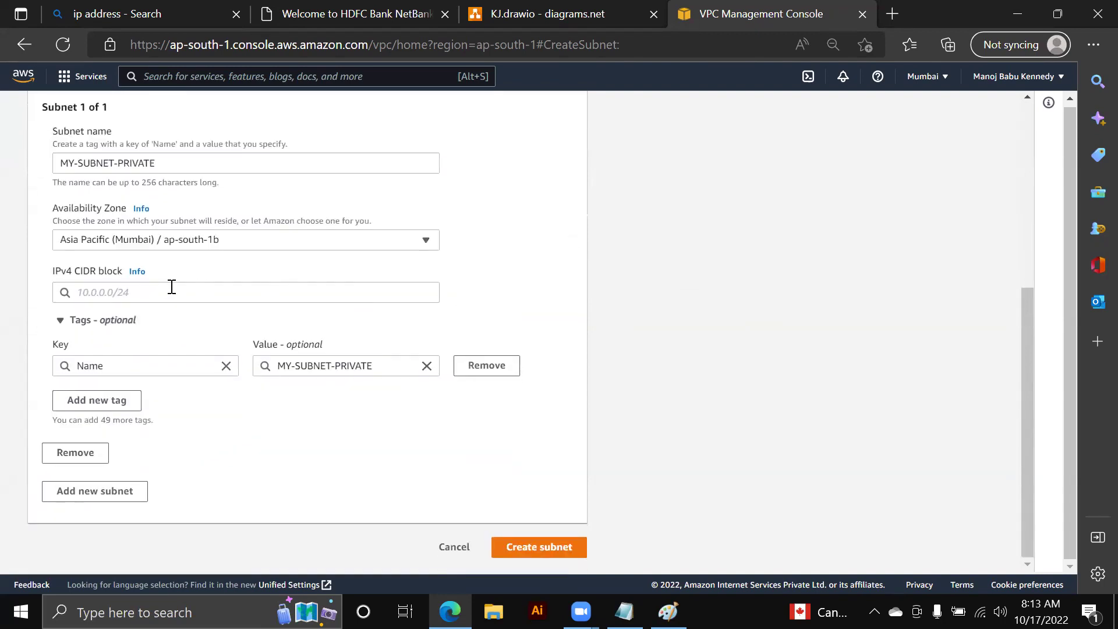
- Enter IPv4 CIDR block 10.0.2.0/24 and submit the private subnet
{"action": "left_click", "coordinate": [170, 290]}
{"action": "type", "text": "10.0."}
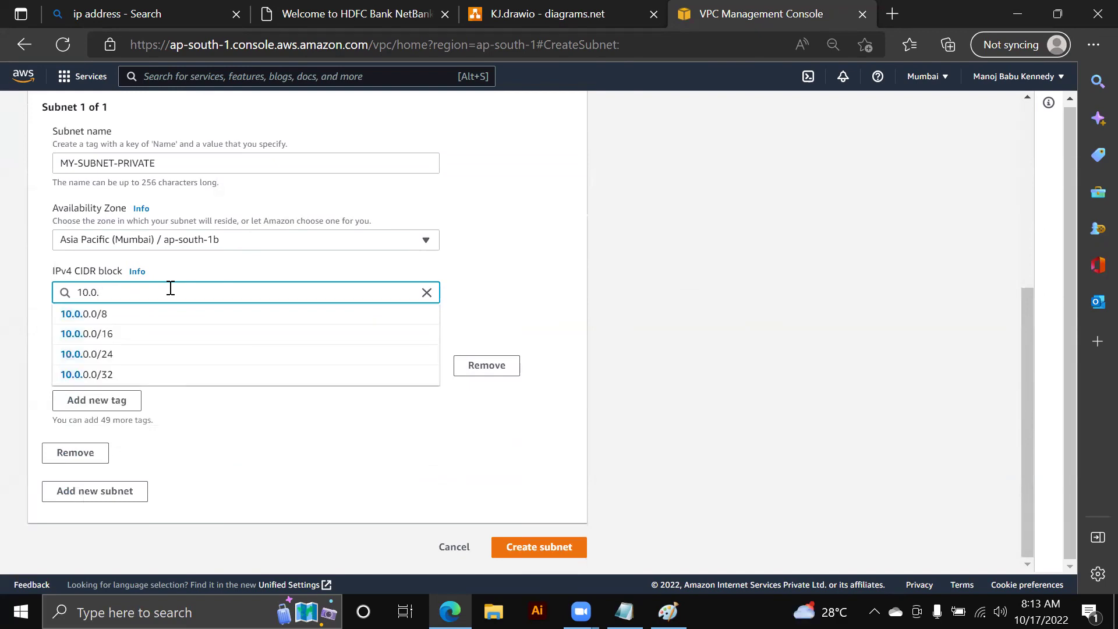
{"action": "type", "text": "2.0/"}
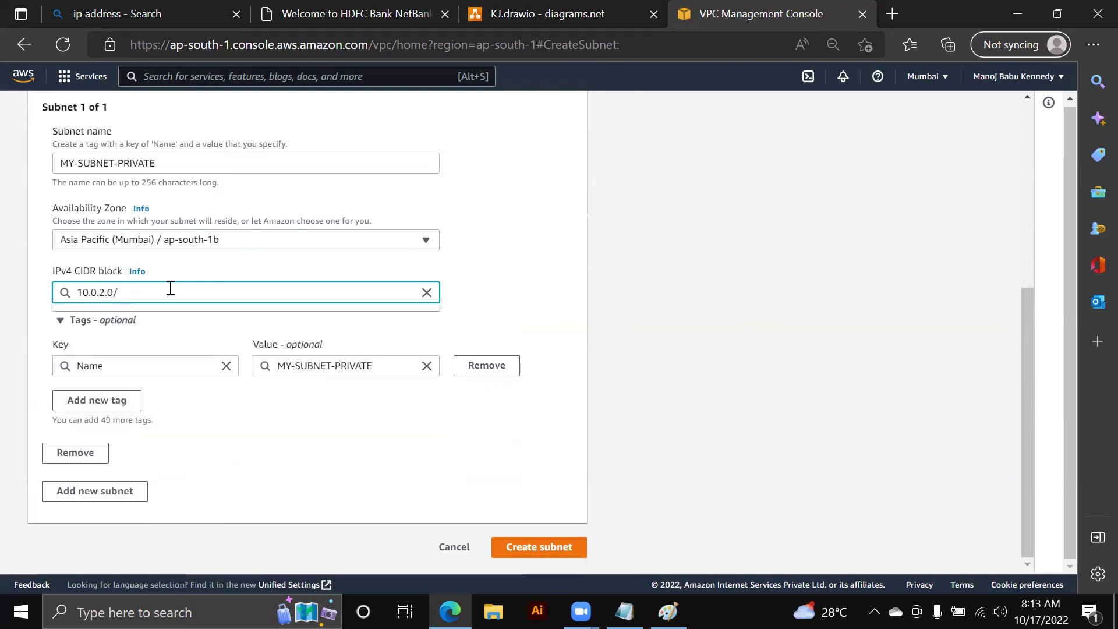
{"action": "type", "text": "24"}
{"action": "left_click", "coordinate": [121, 317]}
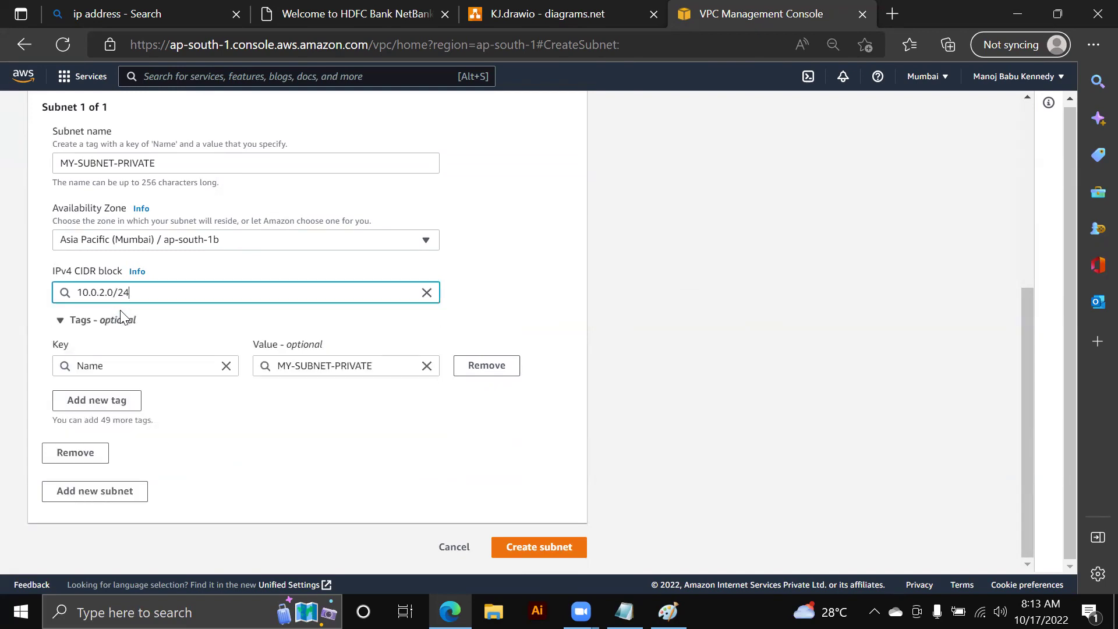
{"action": "left_click_drag", "start_coordinate": [105, 292], "coordinate": [119, 292]}
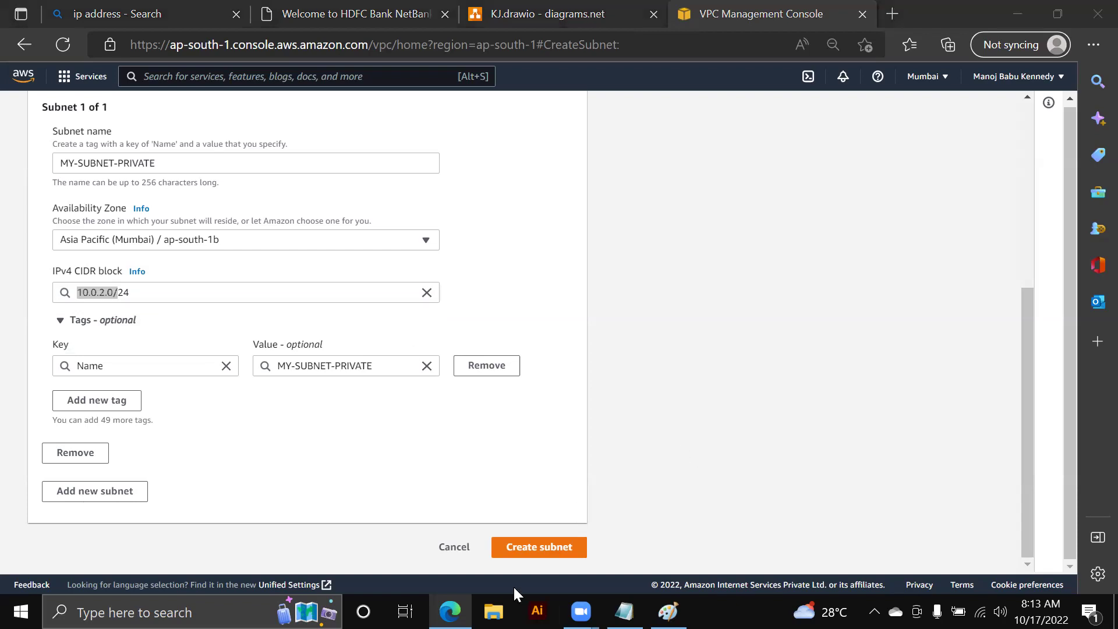
{"action": "left_click", "coordinate": [528, 550]}
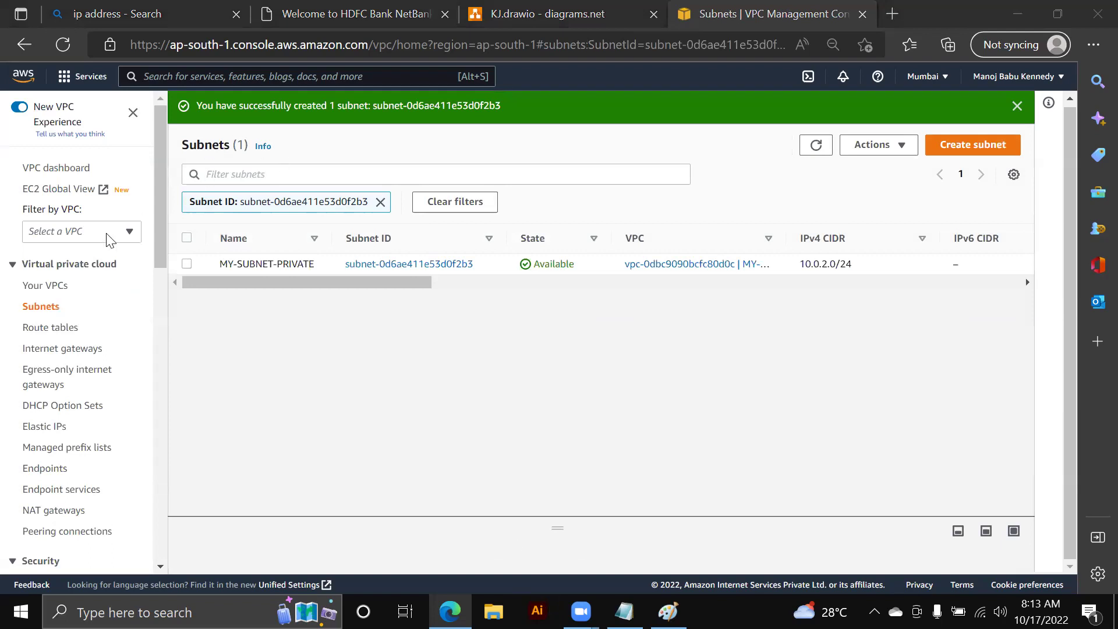
- Clear the subnet filter to list all subnets and glance at the VPC diagram
{"action": "left_click", "coordinate": [42, 309]}
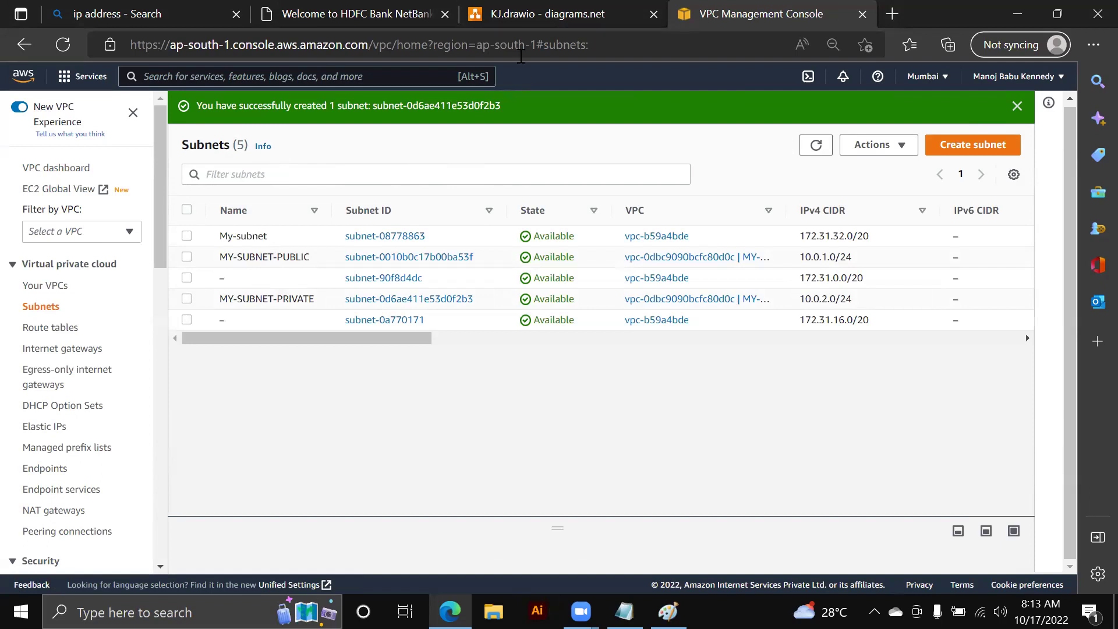
{"action": "key", "text": "ctrl+shift+Tab"}
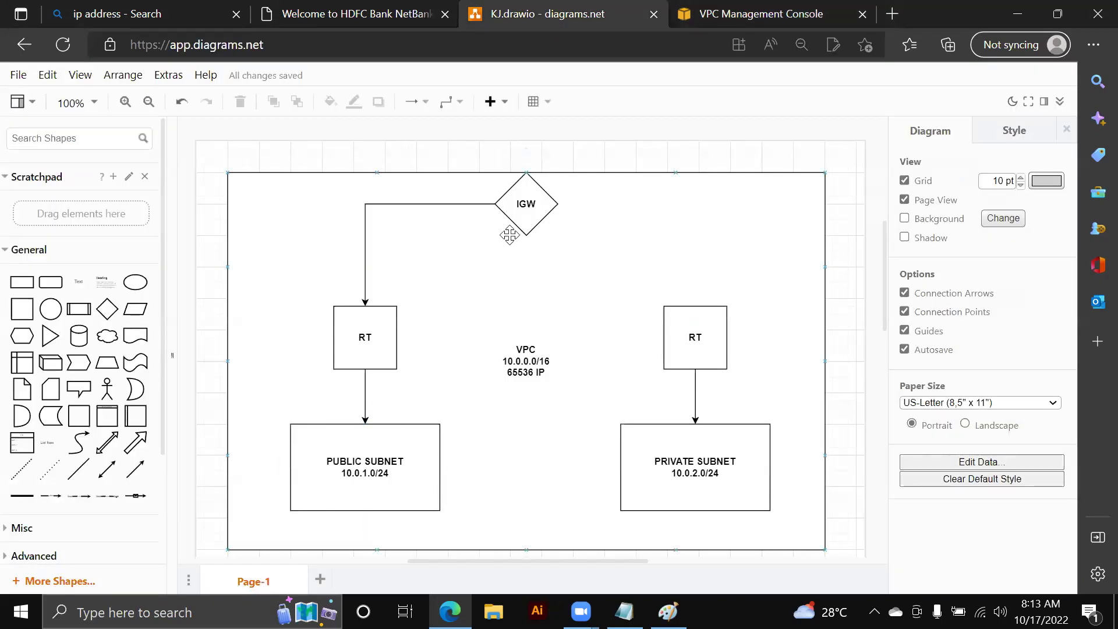
{"action": "left_click", "coordinate": [711, 9]}
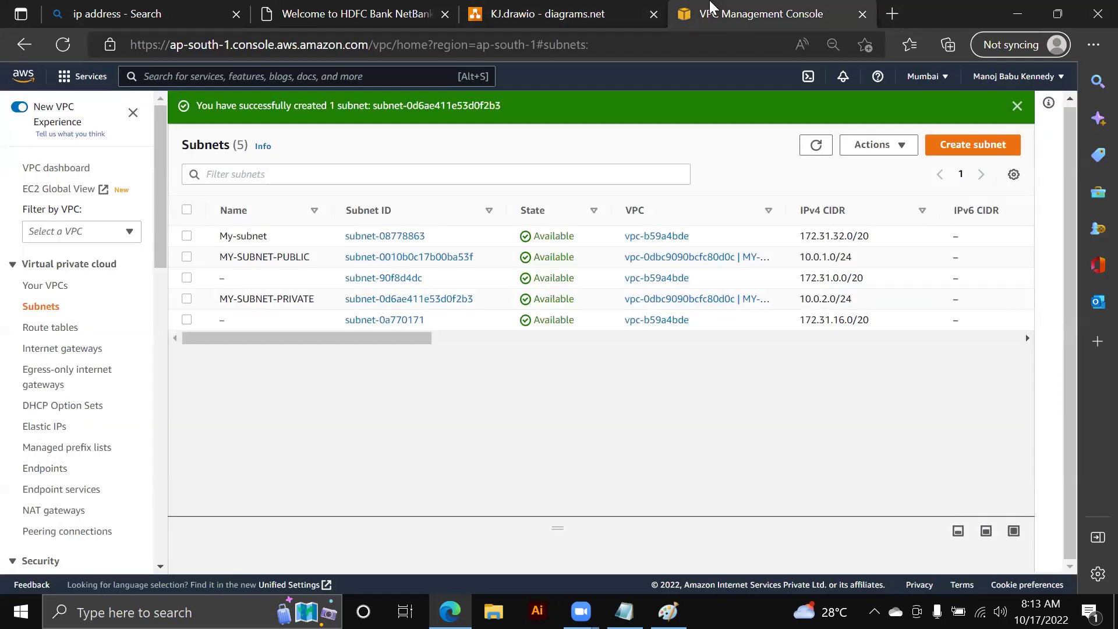
- Create internet gateway MY-IGW and return to the internet gateways list
{"action": "left_click", "coordinate": [67, 349]}
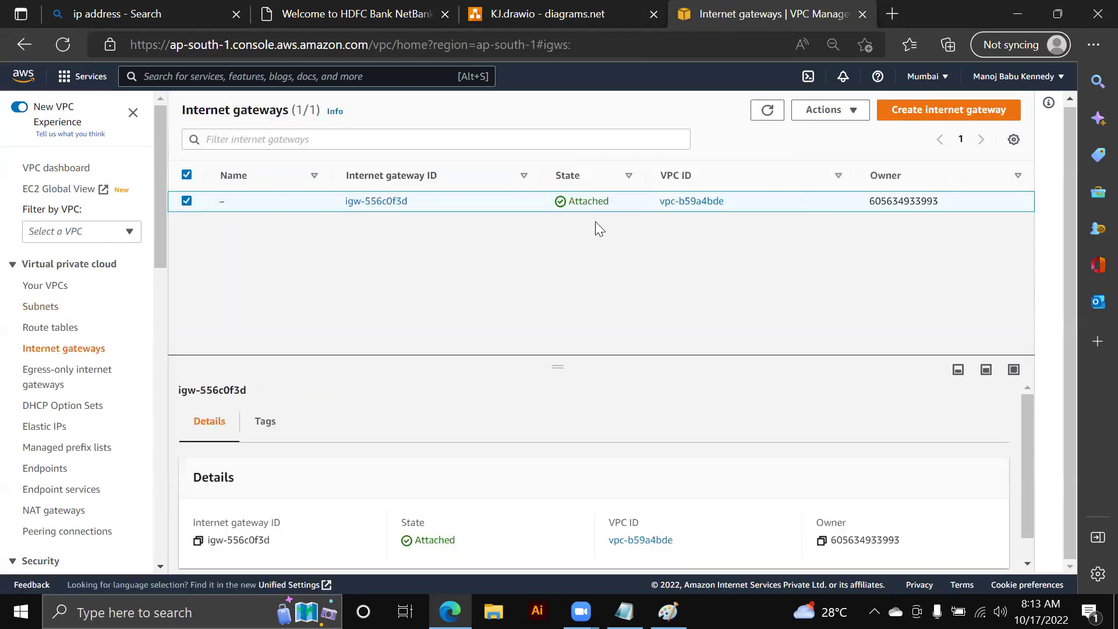
{"action": "left_click", "coordinate": [920, 120]}
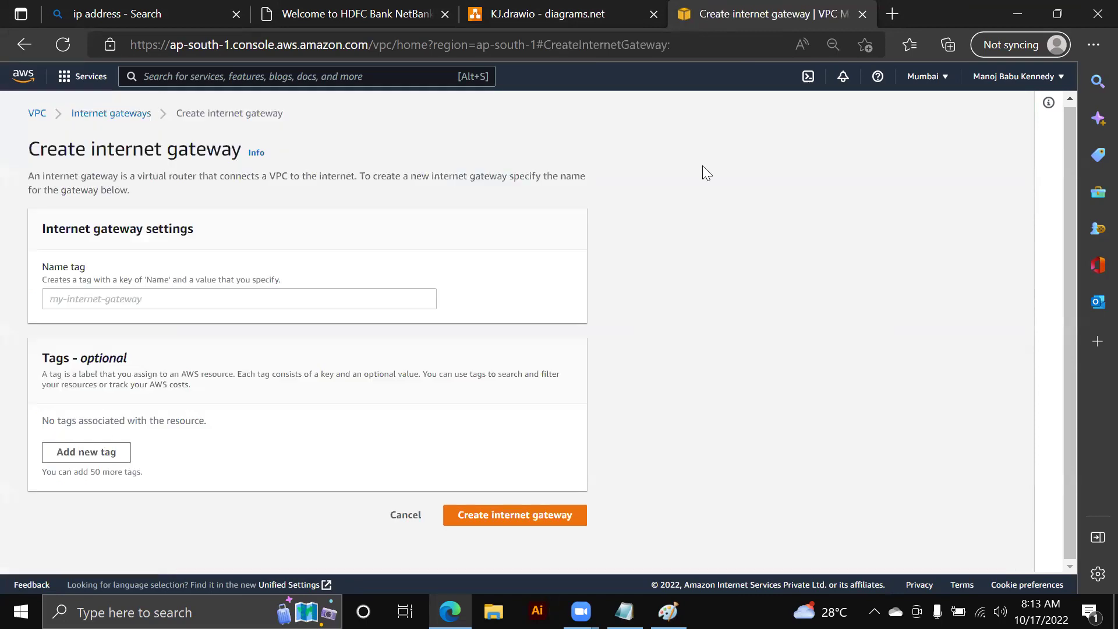
{"action": "left_click", "coordinate": [116, 305]}
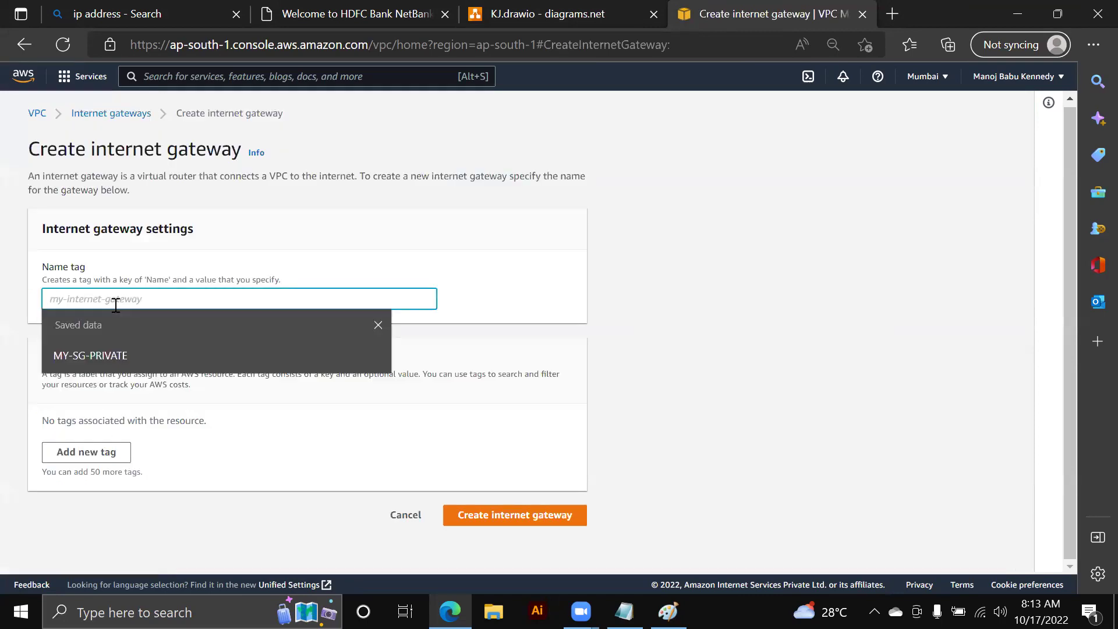
{"action": "type", "text": "MY0IG"}
{"action": "key", "text": "BackSpace"}
{"action": "key", "text": "BackSpace"}
{"action": "key", "text": "BackSpace"}
{"action": "type", "text": "-IGW"}
{"action": "left_click", "coordinate": [496, 512]}
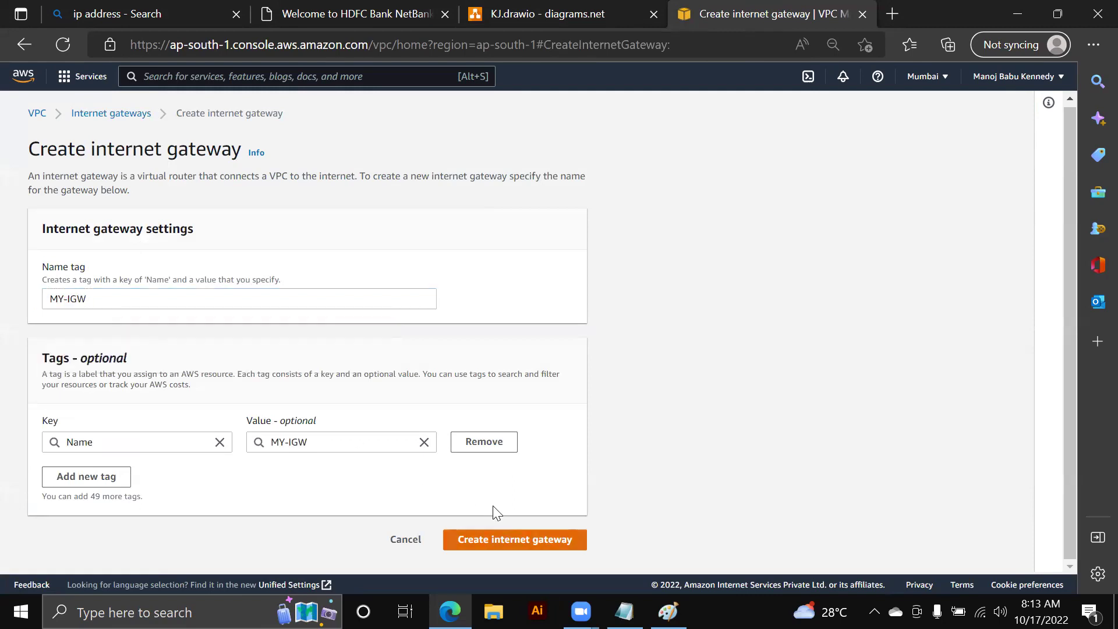
{"action": "left_click", "coordinate": [511, 539]}
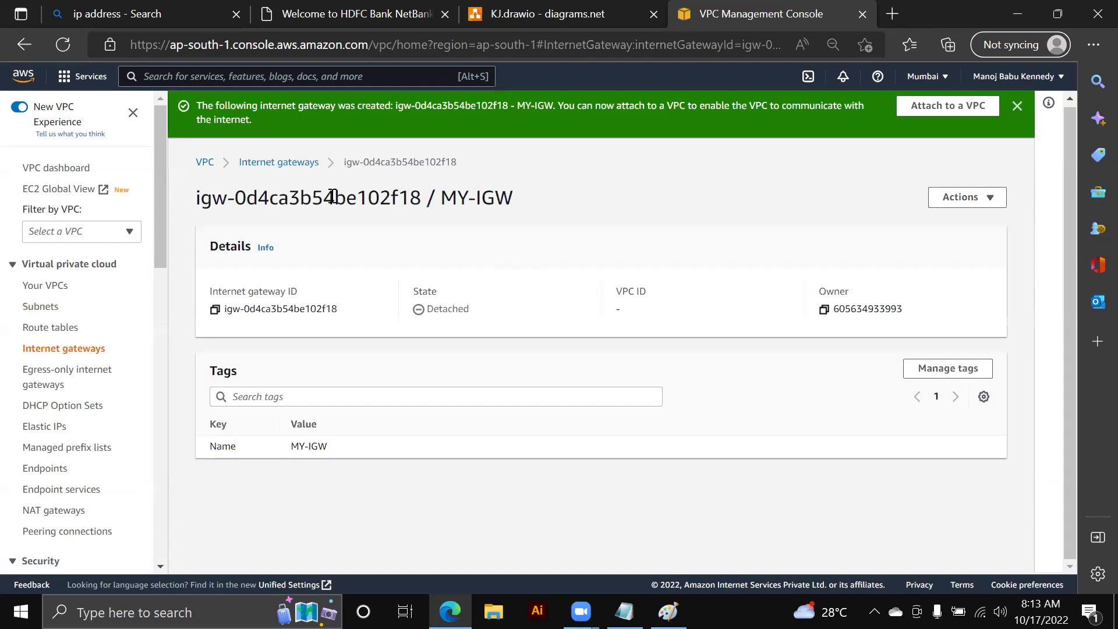
{"action": "left_click", "coordinate": [288, 163]}
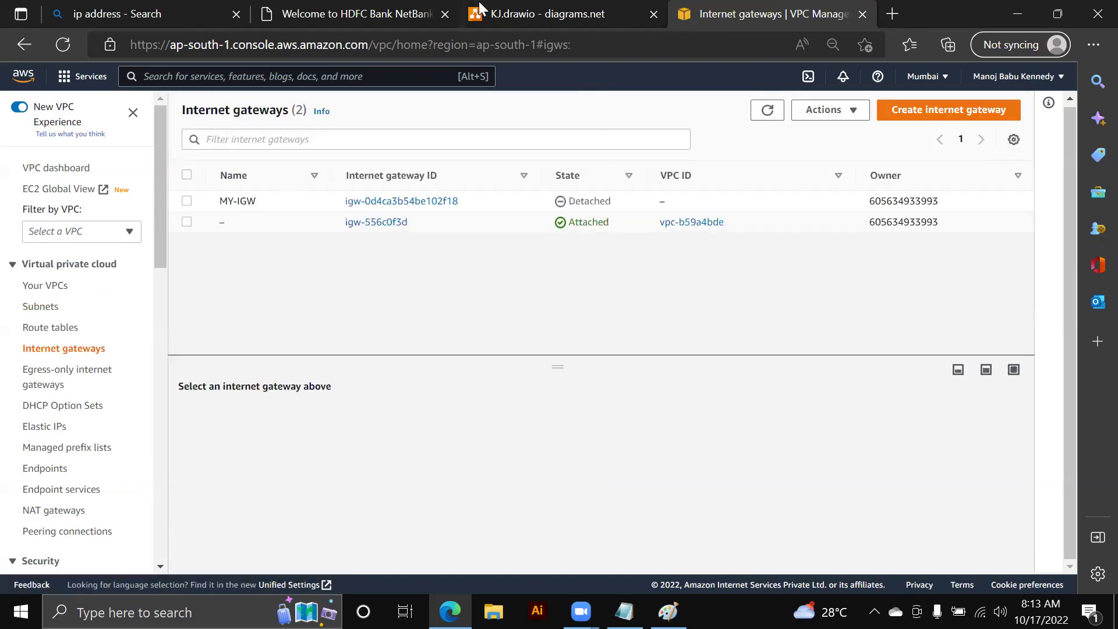
{"action": "left_click", "coordinate": [524, 14]}
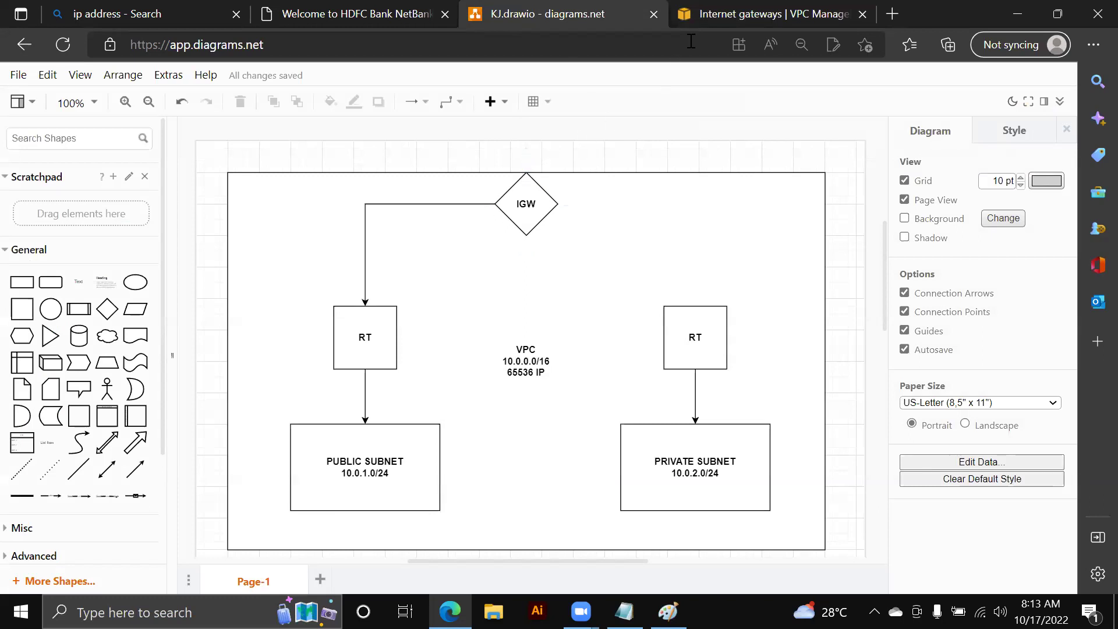
- Leave the KJ.drawio diagram and return to the console's internet gateways list
{"action": "left_click", "coordinate": [705, 23]}
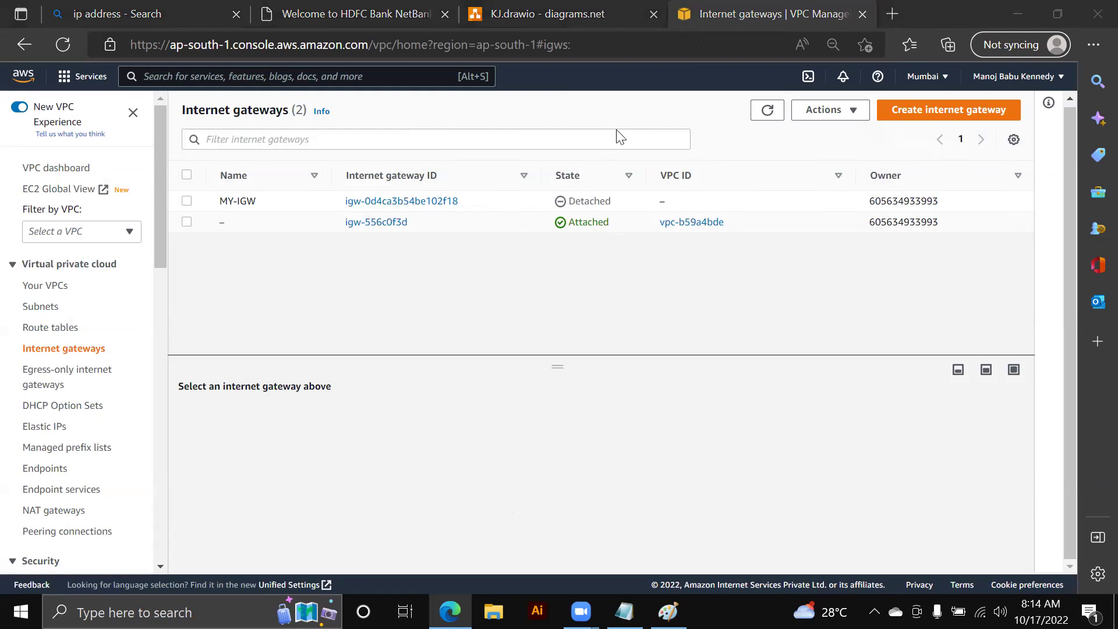
- Attach internet gateway MY-IGW to MY-VPC via Actions > Attach to VPC
{"action": "left_click", "coordinate": [187, 201]}
{"action": "left_click", "coordinate": [830, 109]}
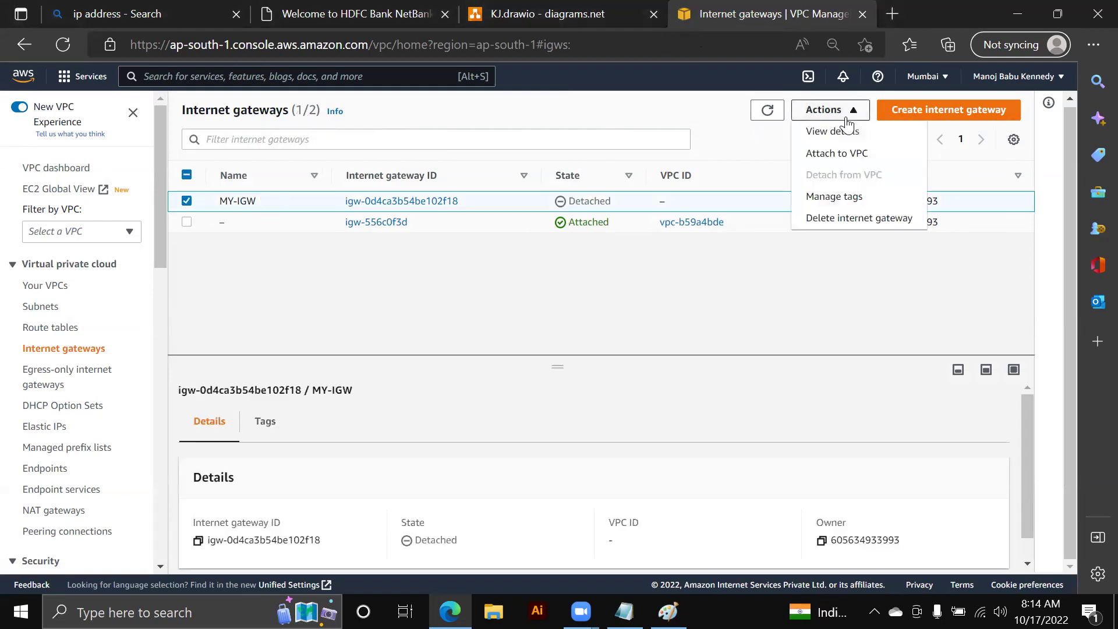
{"action": "left_click", "coordinate": [836, 152]}
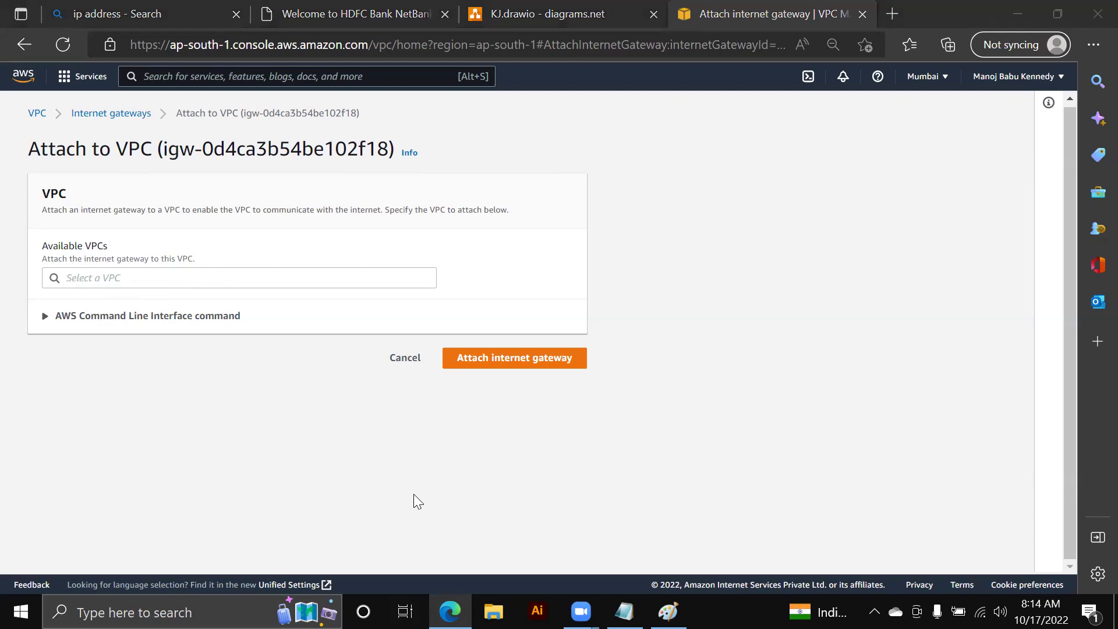
{"action": "left_click", "coordinate": [340, 285]}
{"action": "left_click", "coordinate": [211, 298]}
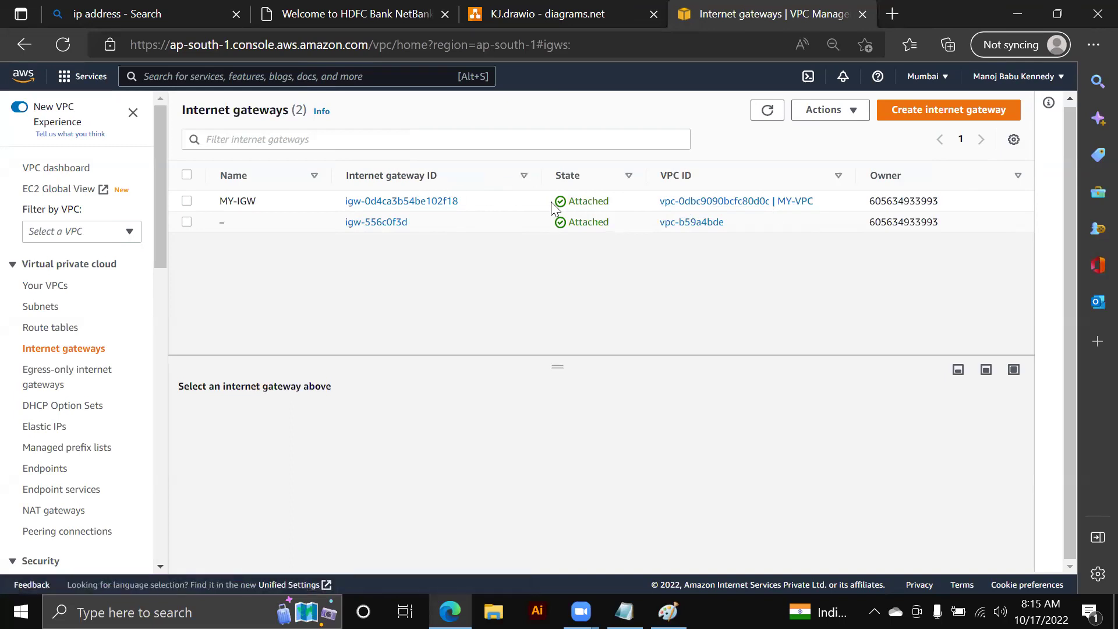
{"action": "left_click", "coordinate": [544, 14]}
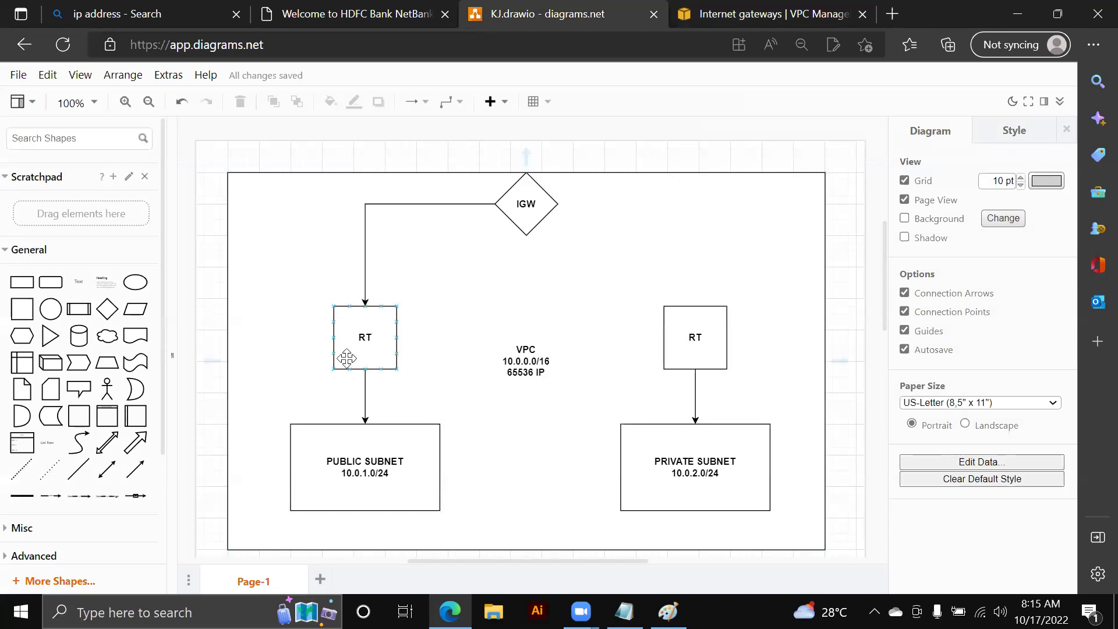
- Go to Route tables, where two main tables are listed, and open Create route table
{"action": "left_click", "coordinate": [686, 14]}
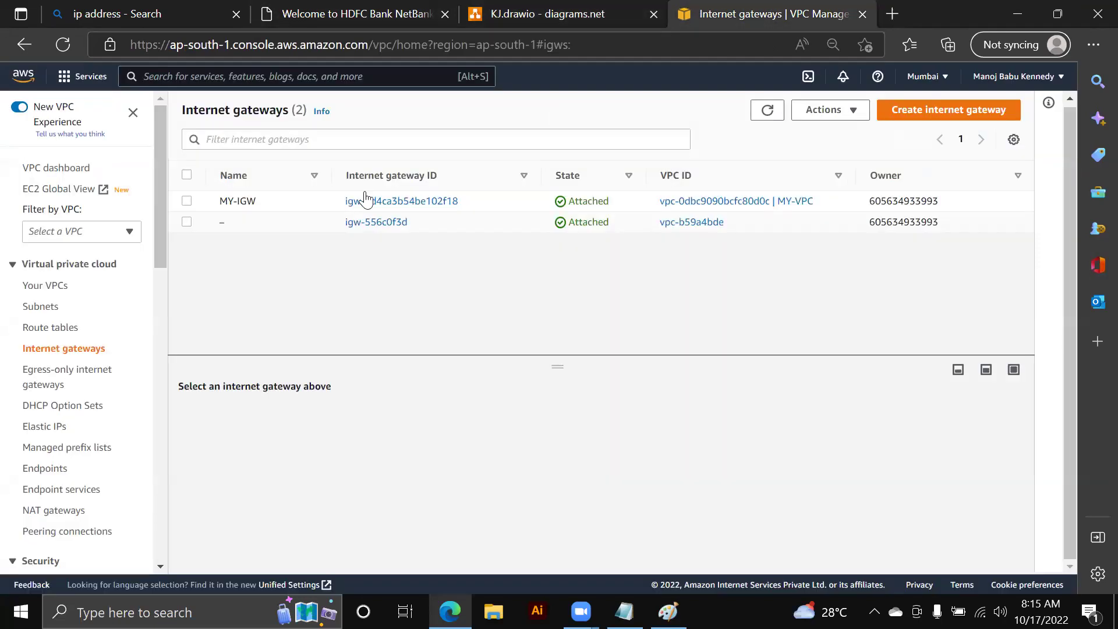
{"action": "left_click", "coordinate": [45, 331]}
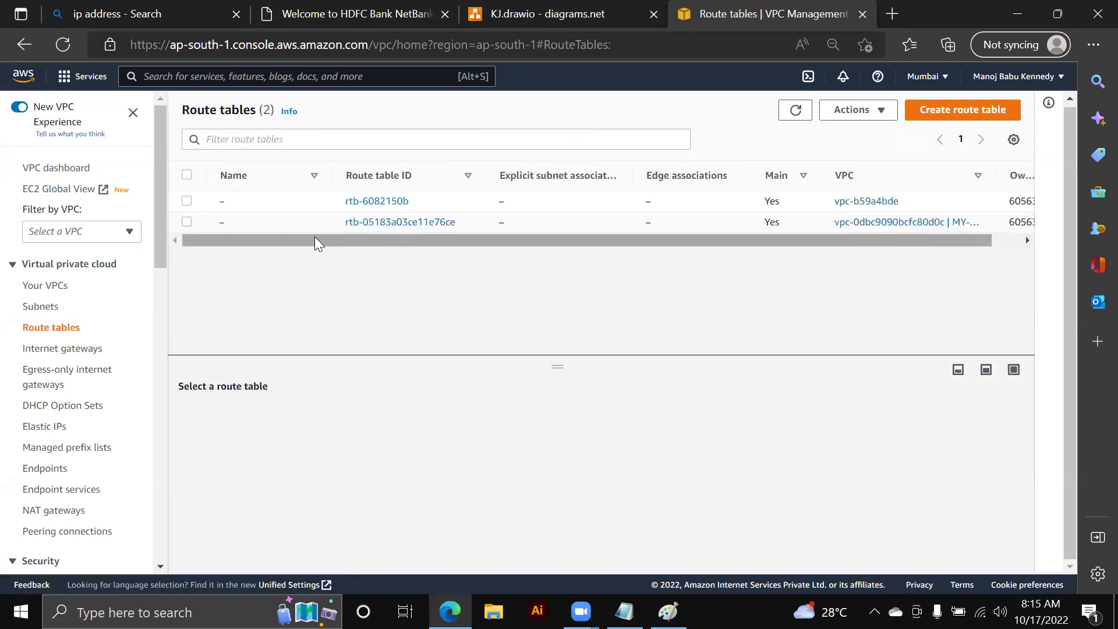
{"action": "left_click_drag", "start_coordinate": [314, 242], "coordinate": [607, 241]}
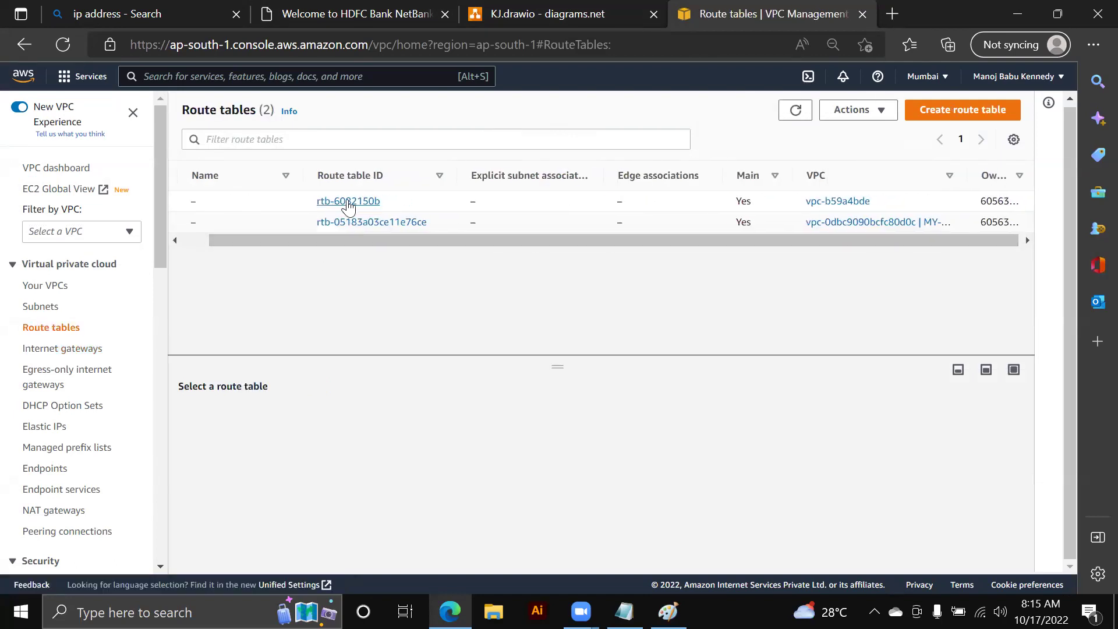
{"action": "left_click_drag", "start_coordinate": [376, 240], "coordinate": [294, 240]}
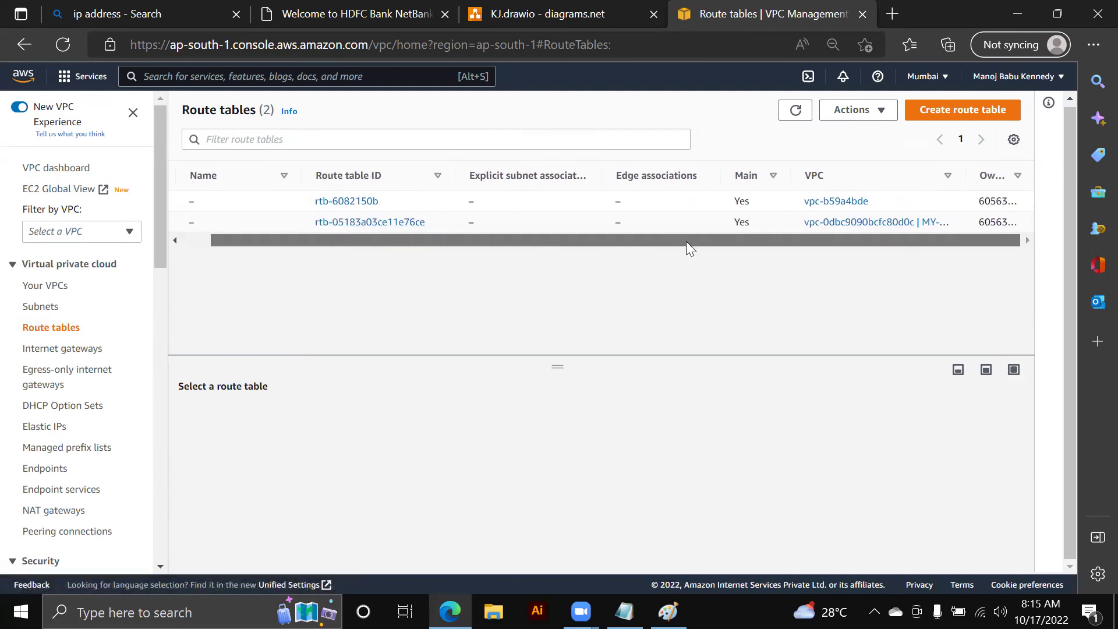
{"action": "left_click", "coordinate": [941, 121]}
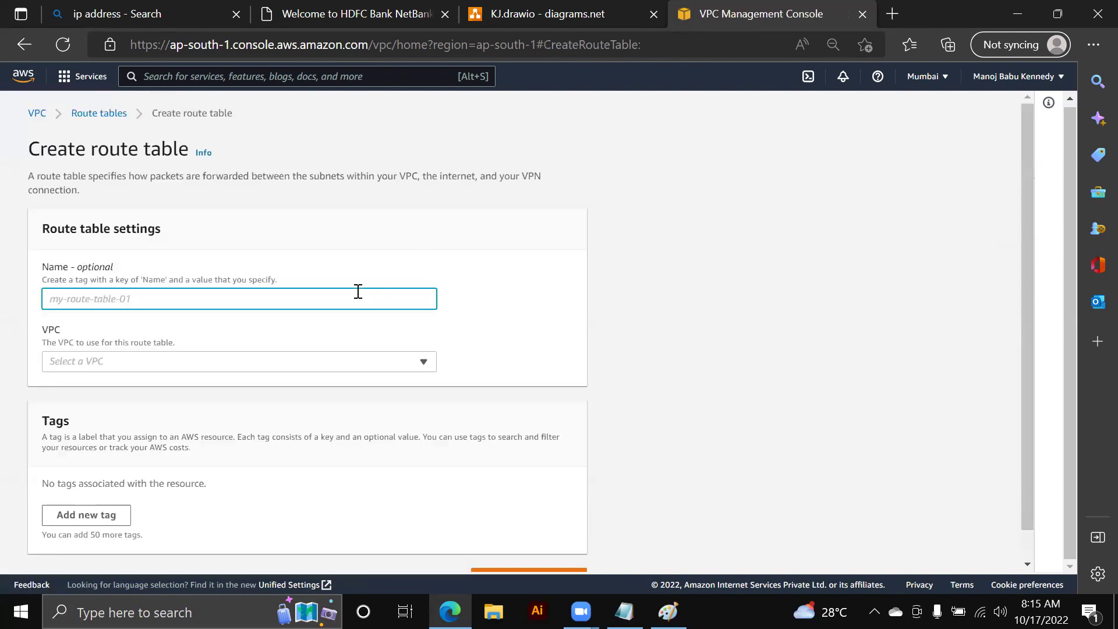
- Create route table MY-RT-PUBLIC in MY-VPC
{"action": "type", "text": "MY-RT-PUBLIC"}
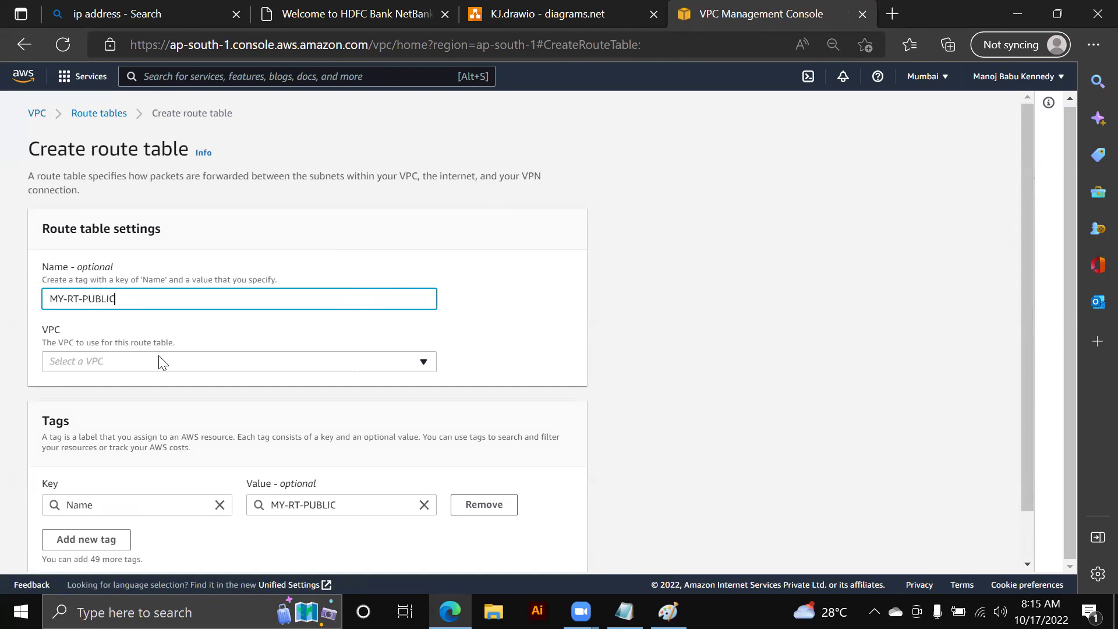
{"action": "left_click_drag", "start_coordinate": [42, 342], "coordinate": [176, 342]}
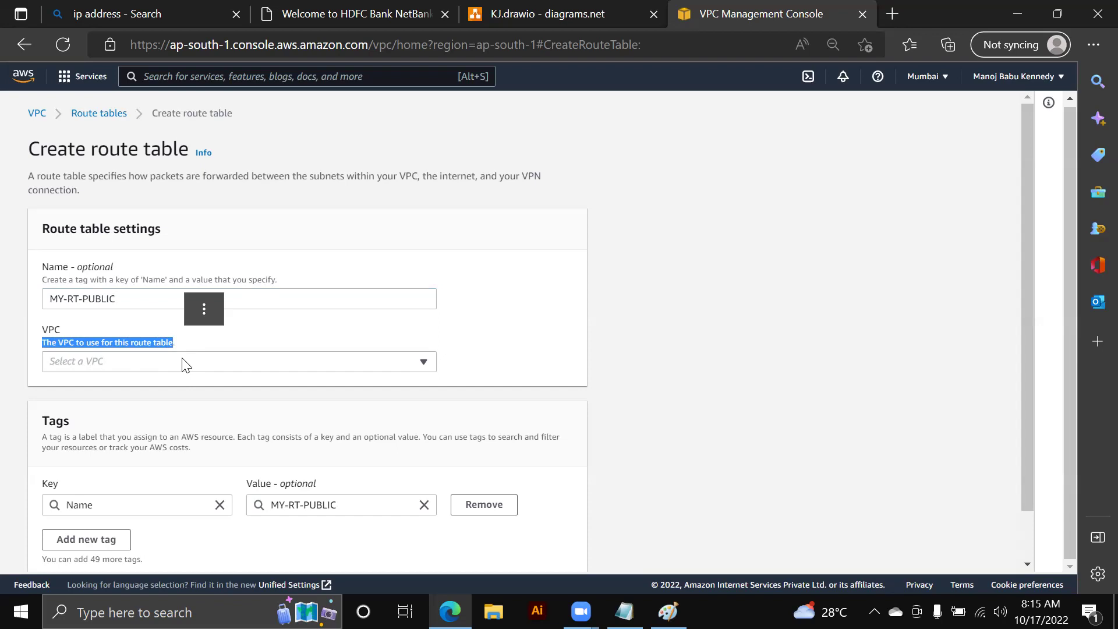
{"action": "left_click", "coordinate": [184, 362]}
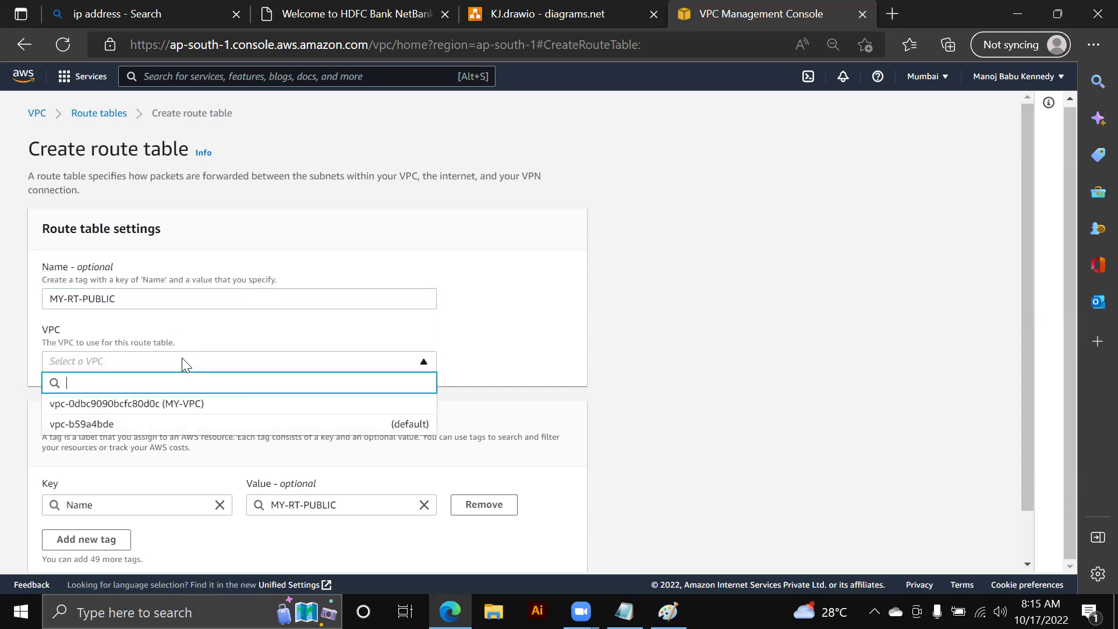
{"action": "left_click", "coordinate": [173, 407]}
{"action": "scroll", "coordinate": [354, 295], "scroll_direction": "down", "scroll_amount": 1}
{"action": "key", "text": "Return"}
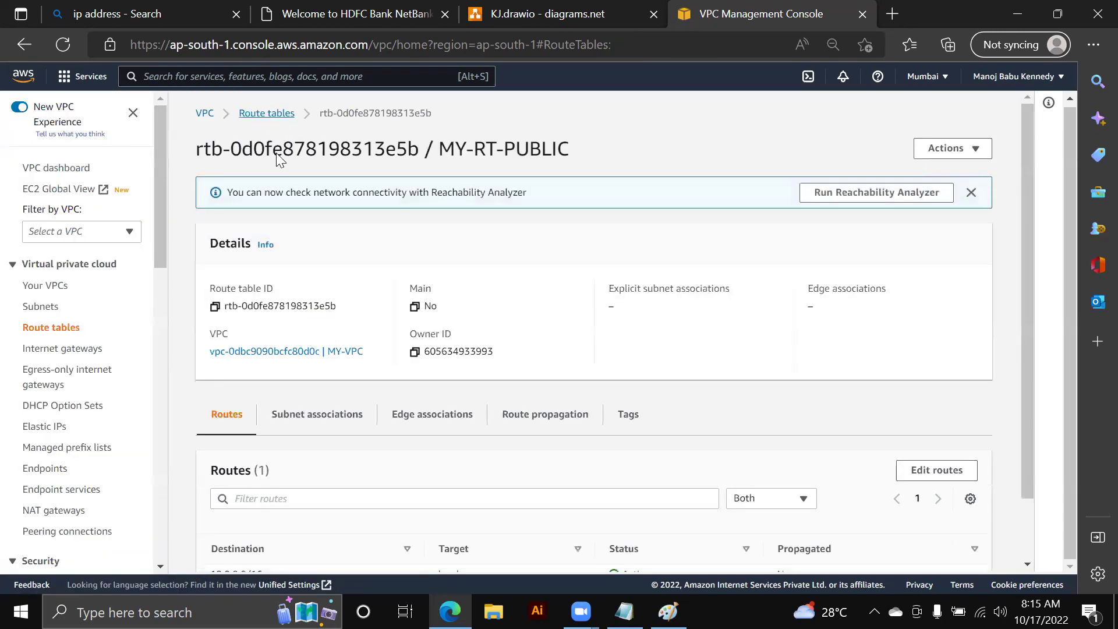
{"action": "left_click", "coordinate": [274, 114]}
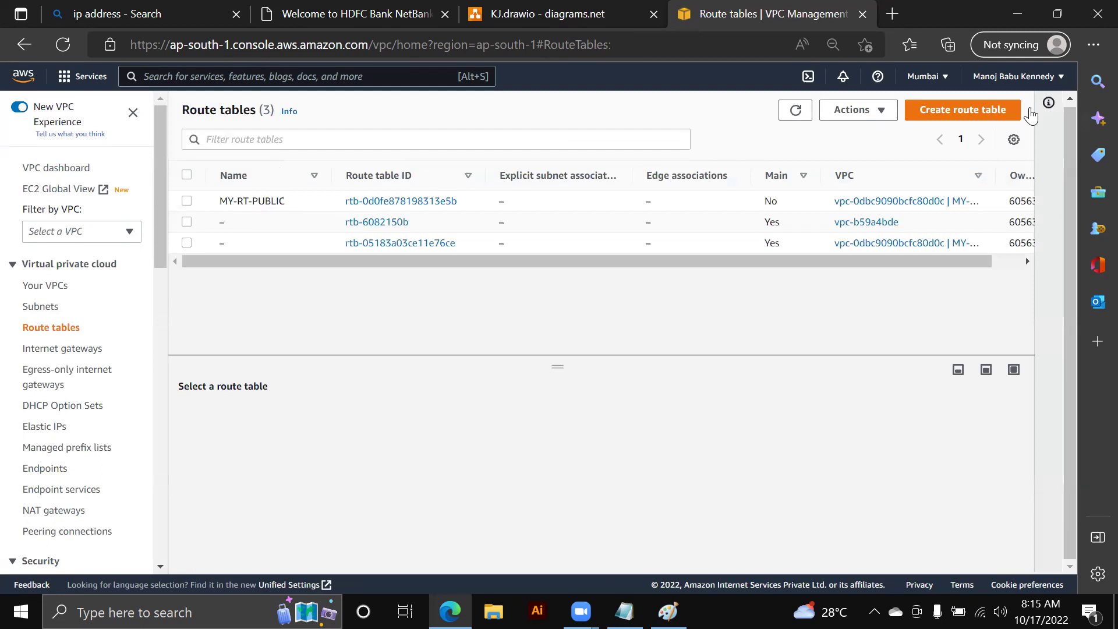
- Create route table MY-RT-PRIVATE in MY-VPC
{"action": "left_click", "coordinate": [955, 114]}
{"action": "type", "text": "MY"}
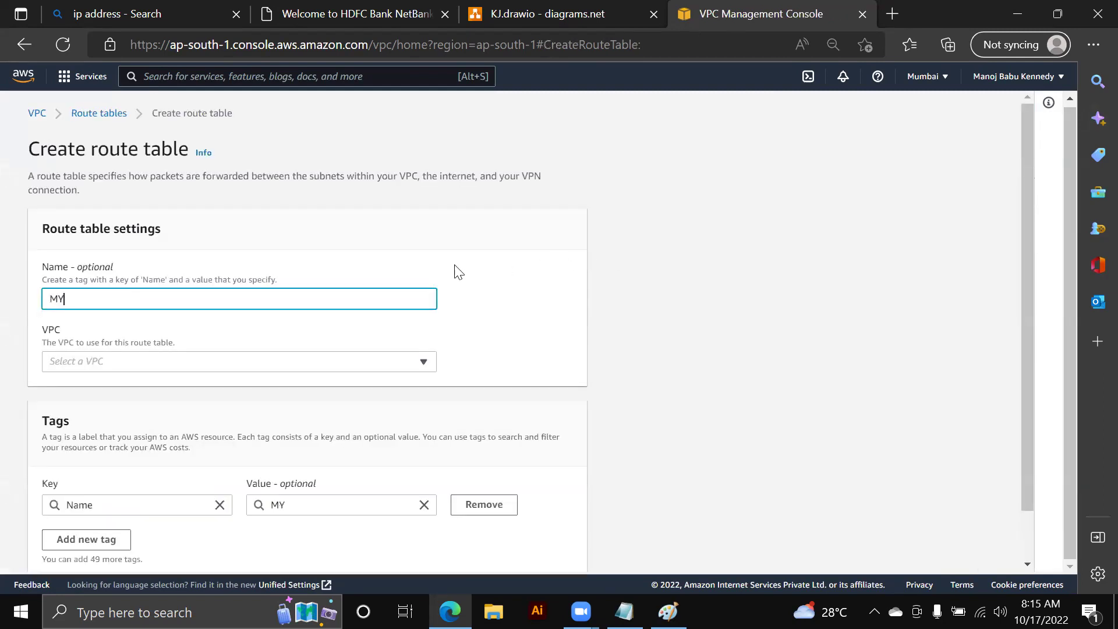
{"action": "type", "text": "-RT-PRIVATE"}
{"action": "left_click", "coordinate": [423, 362]}
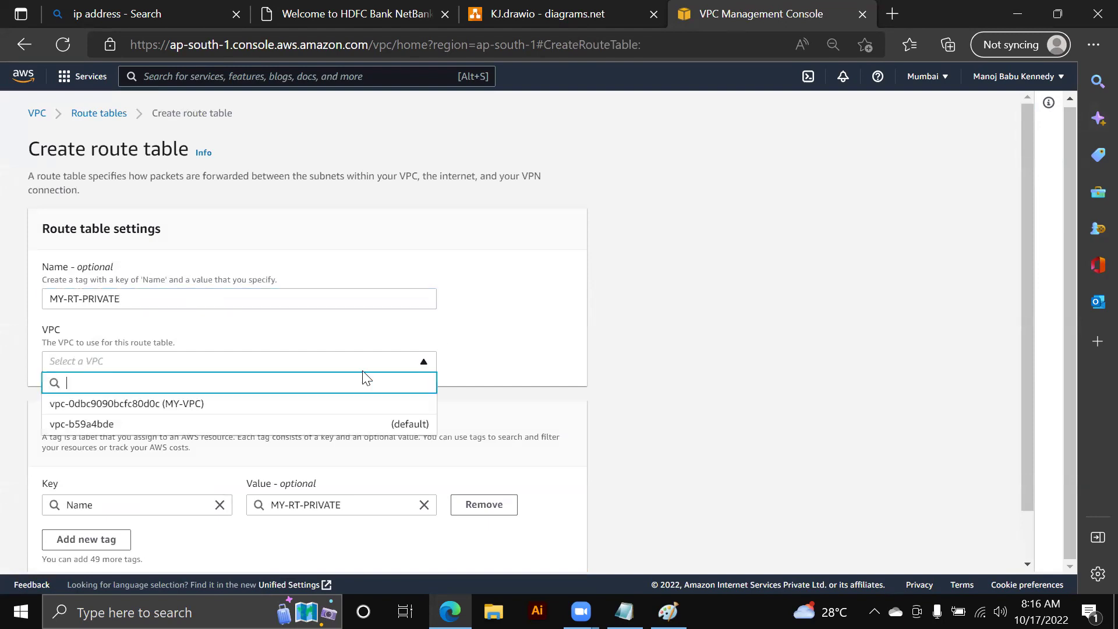
{"action": "left_click", "coordinate": [324, 408]}
{"action": "scroll", "coordinate": [323, 416], "scroll_direction": "down", "scroll_amount": 2}
{"action": "left_click", "coordinate": [495, 545]}
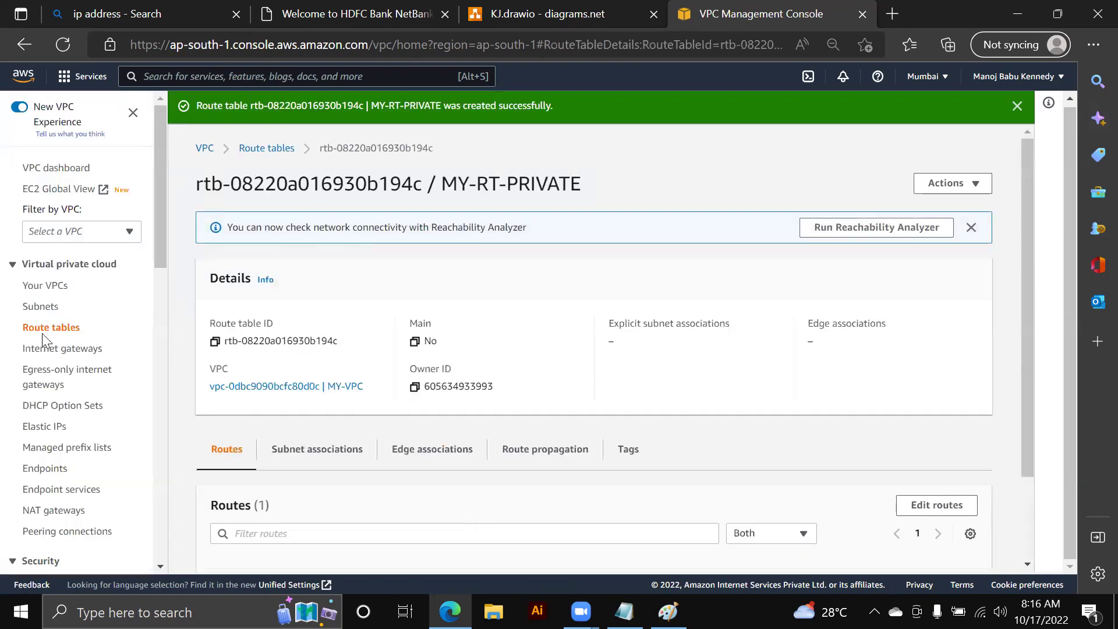
{"action": "left_click", "coordinate": [602, 22]}
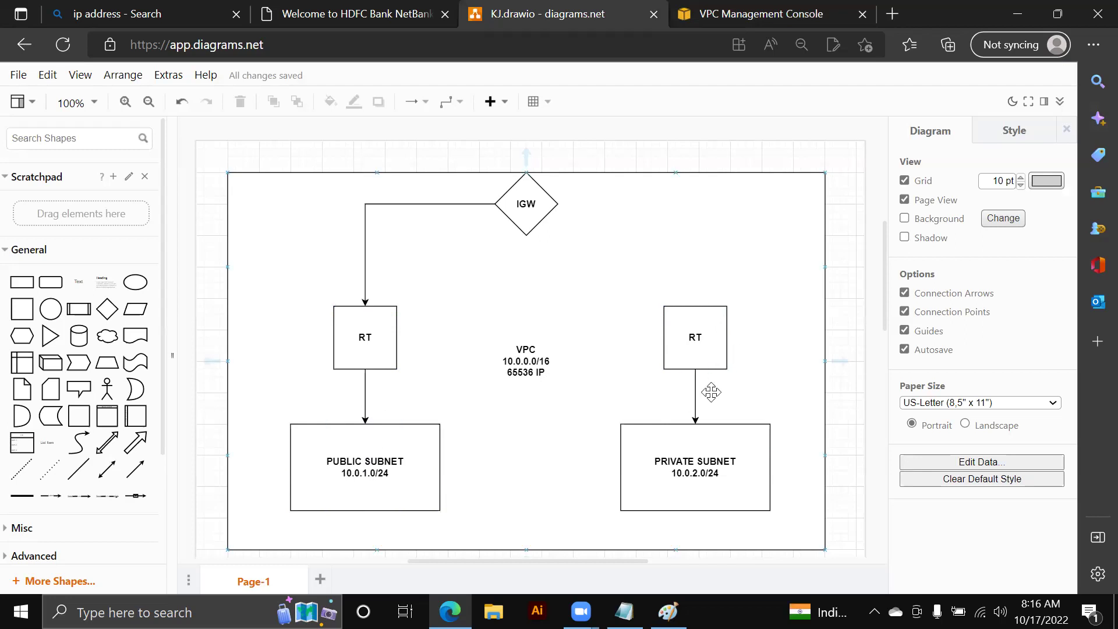
- Inspect the diagram's RT, PUBLIC SUBNET and PRIVATE SUBNET boxes, then go back to the console
{"action": "left_click", "coordinate": [350, 344]}
{"action": "left_click", "coordinate": [359, 442]}
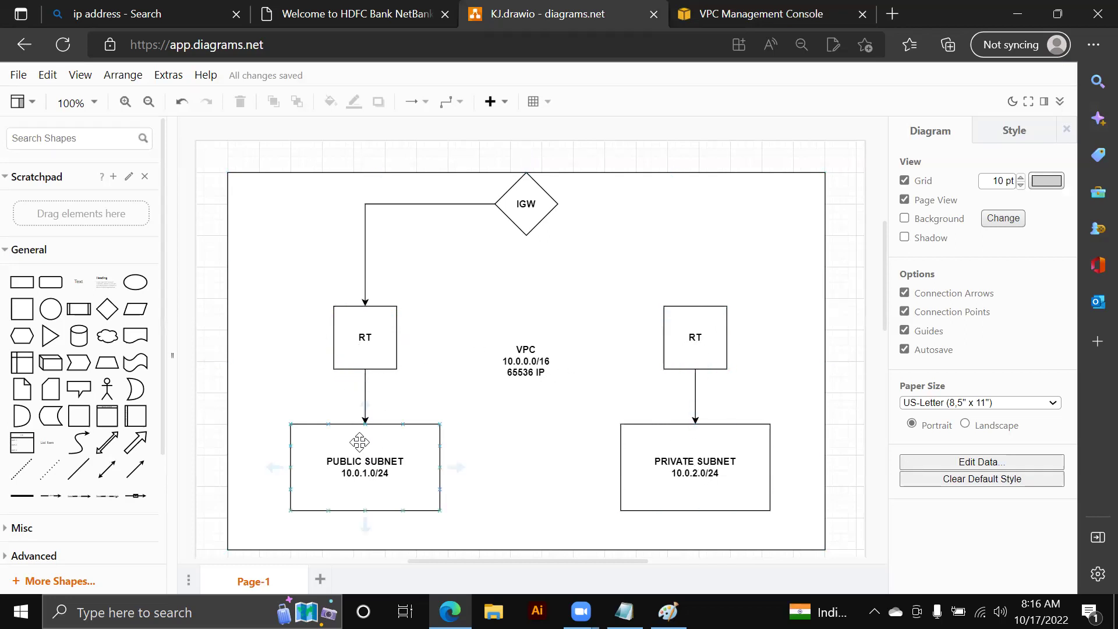
{"action": "left_click", "coordinate": [701, 444]}
{"action": "left_click", "coordinate": [383, 346]}
{"action": "key", "text": "Escape"}
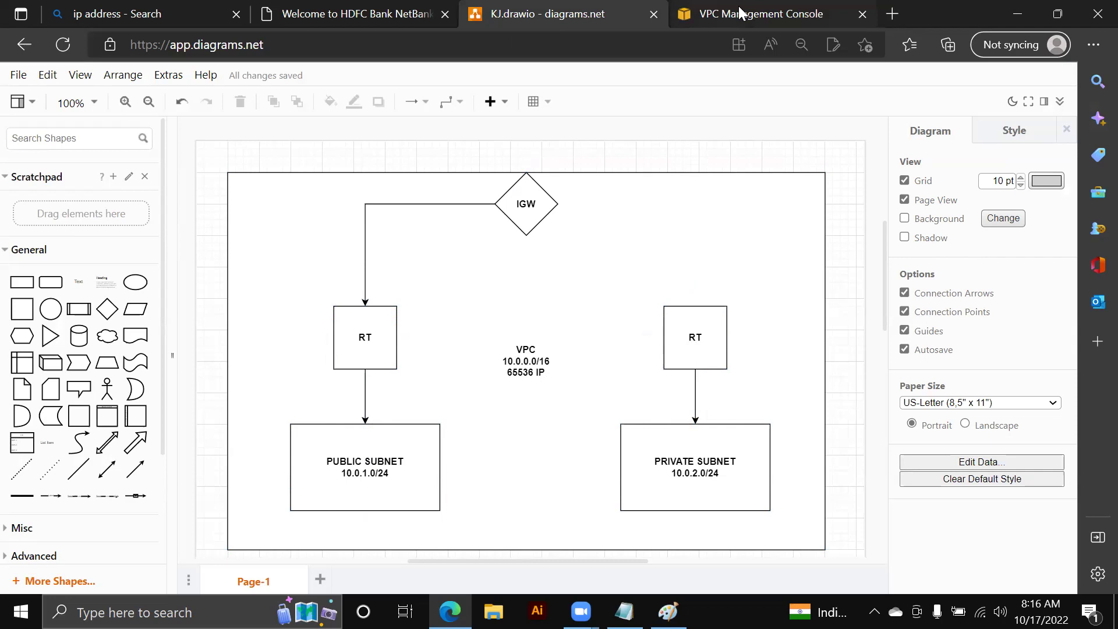
{"action": "left_click", "coordinate": [740, 13]}
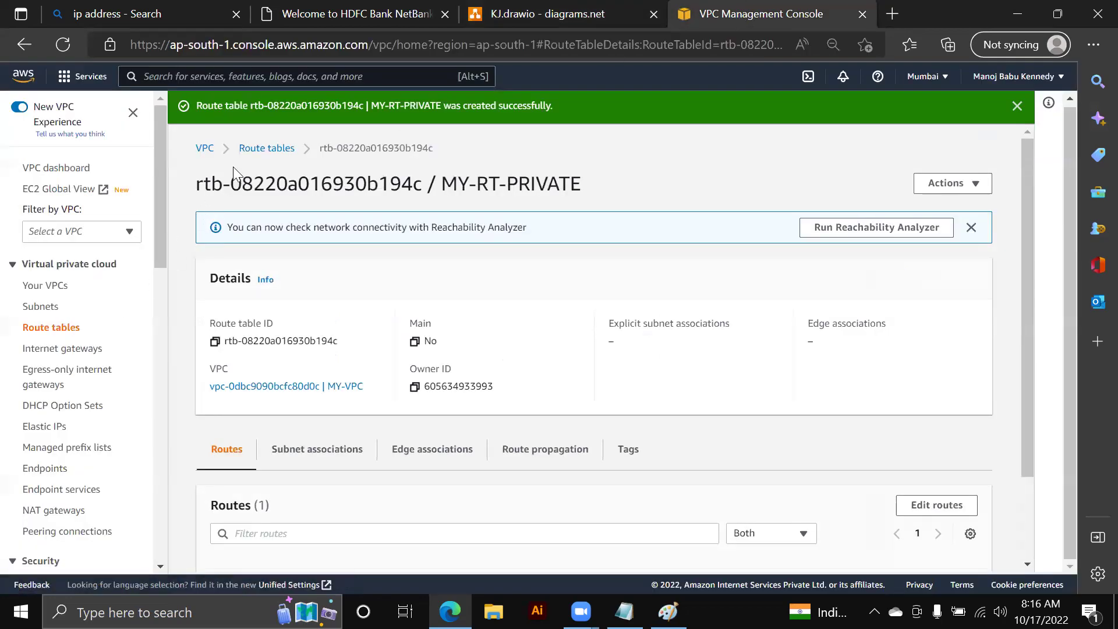
- Associate MY-SUBNET-PUBLIC with route table MY-RT-PUBLIC
{"action": "left_click", "coordinate": [248, 148]}
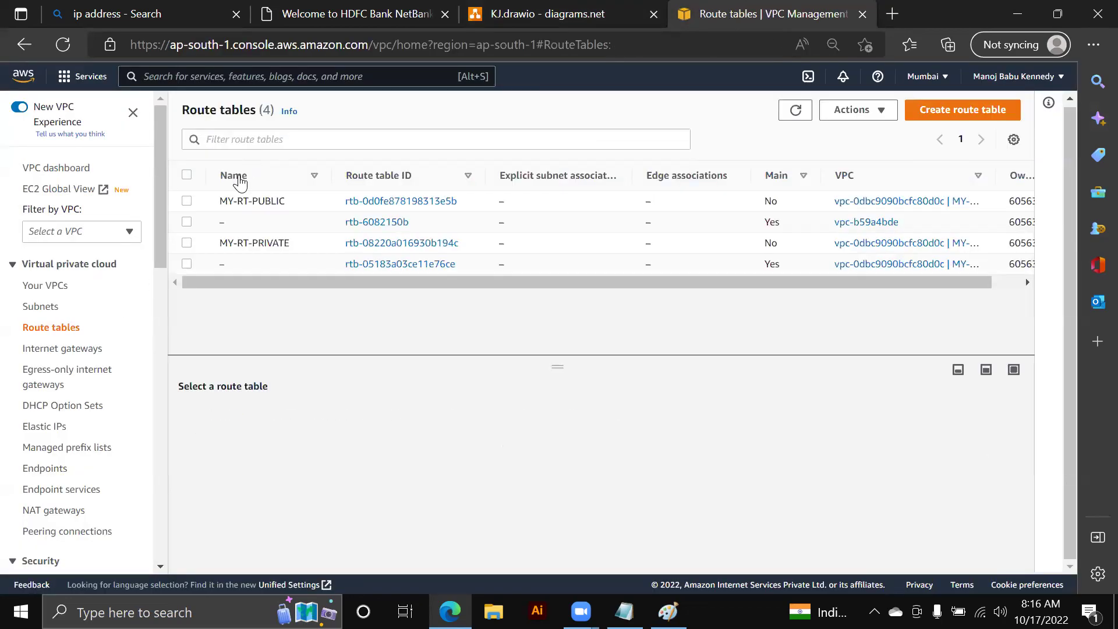
{"action": "left_click", "coordinate": [186, 201]}
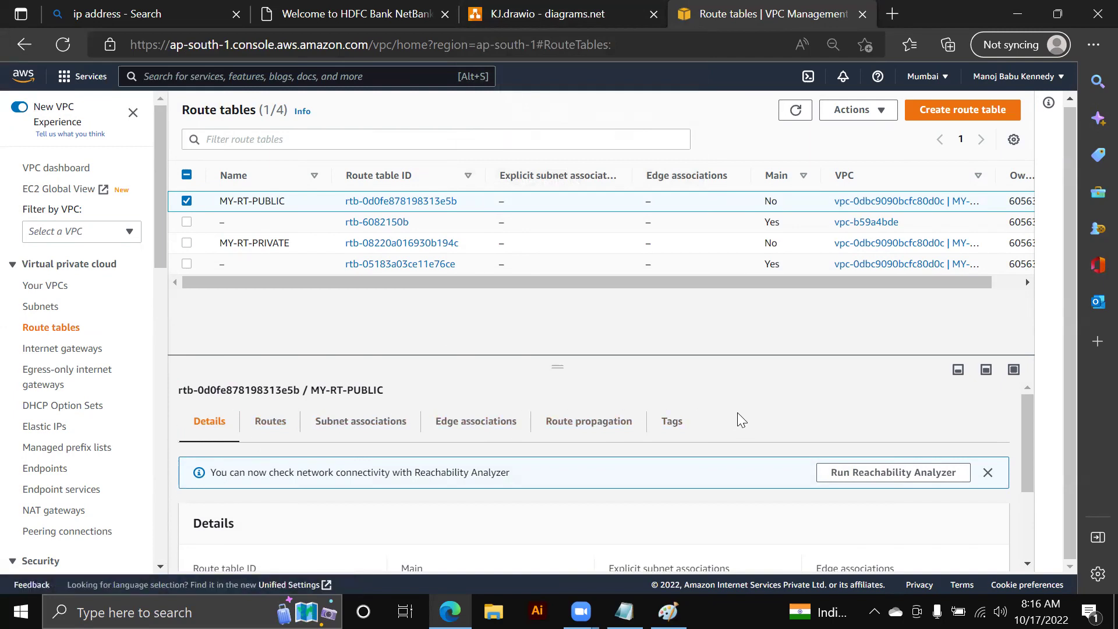
{"action": "left_click", "coordinate": [376, 424]}
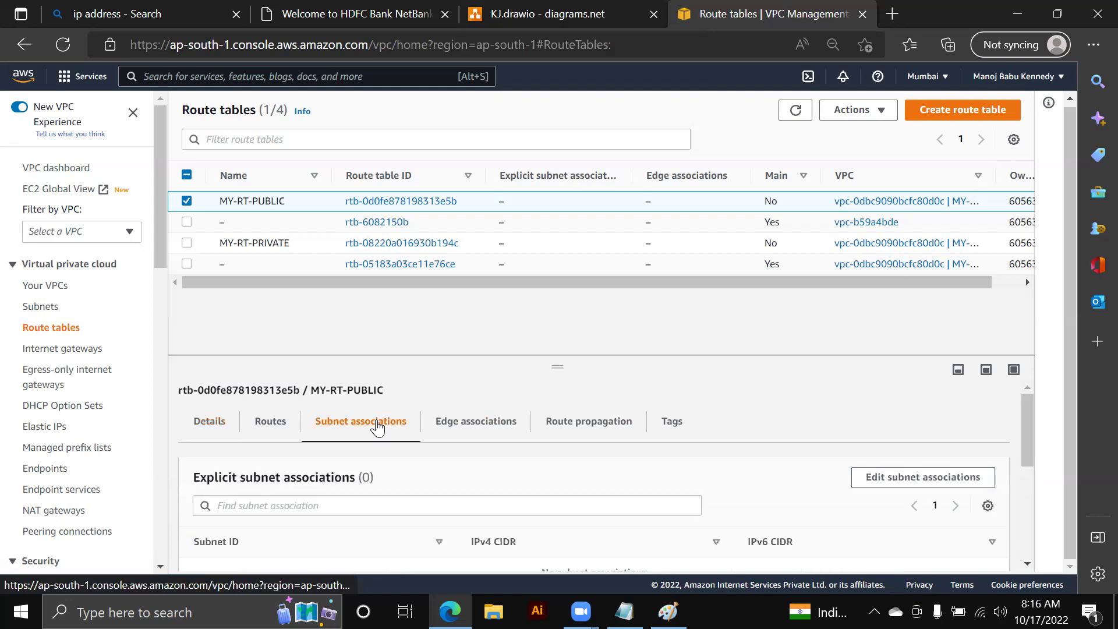
{"action": "left_click", "coordinate": [876, 478]}
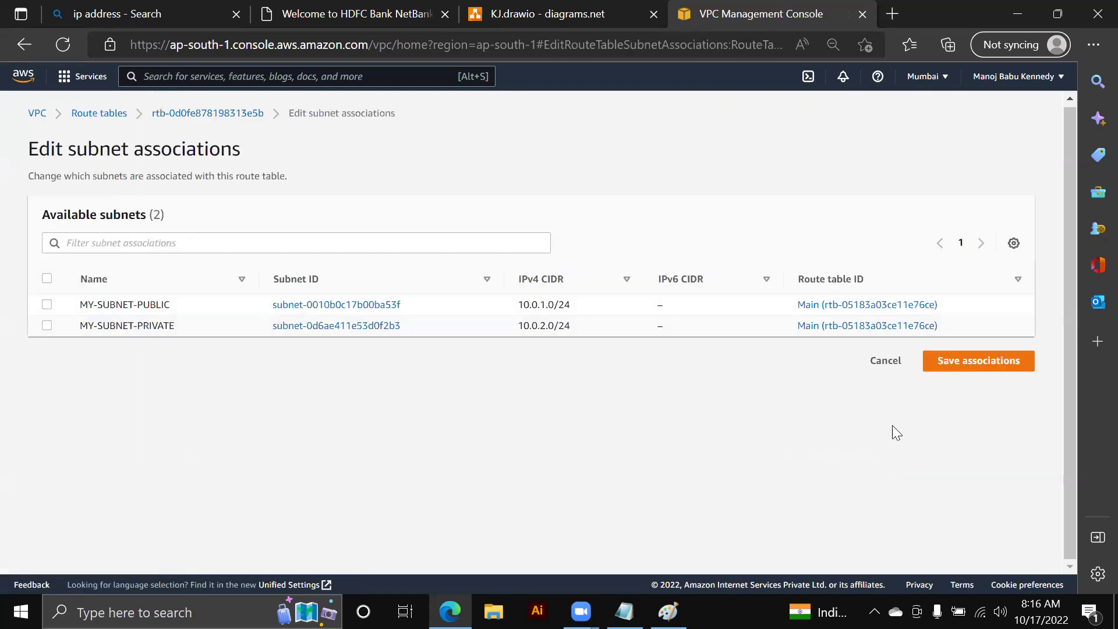
{"action": "left_click", "coordinate": [47, 305]}
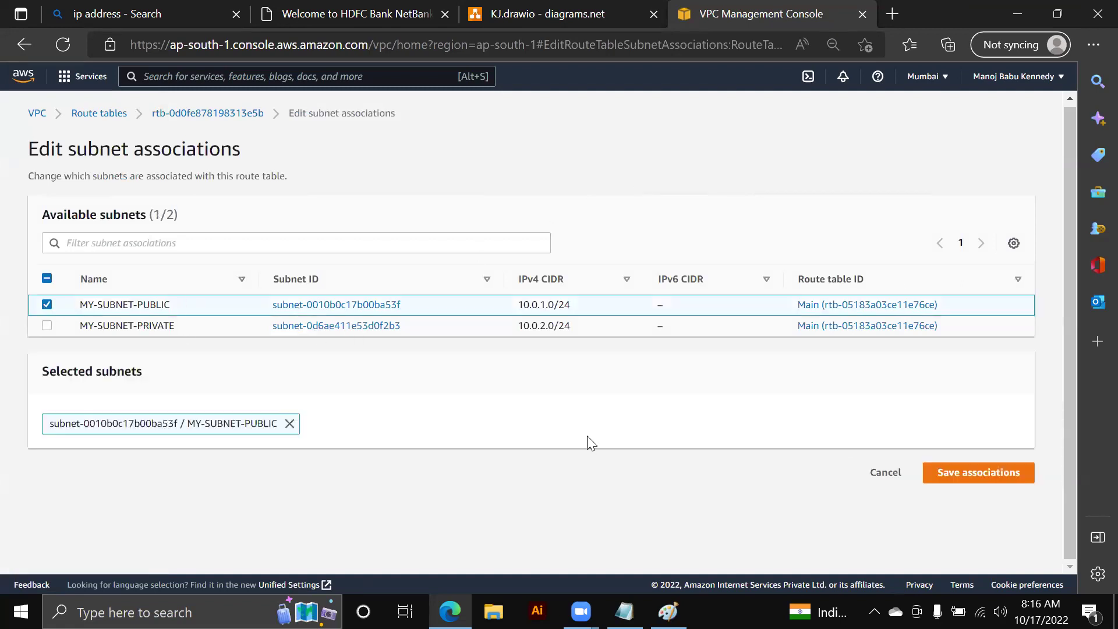
{"action": "left_click", "coordinate": [980, 471]}
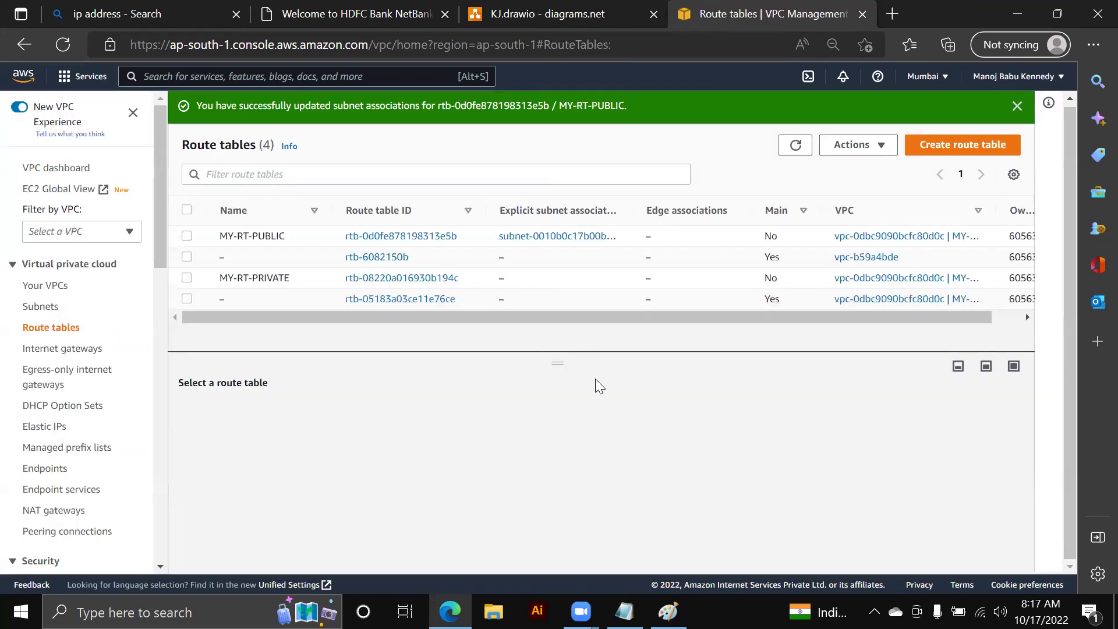
- Associate MY-SUBNET-PRIVATE with route table MY-RT-PRIVATE
{"action": "left_click", "coordinate": [186, 278]}
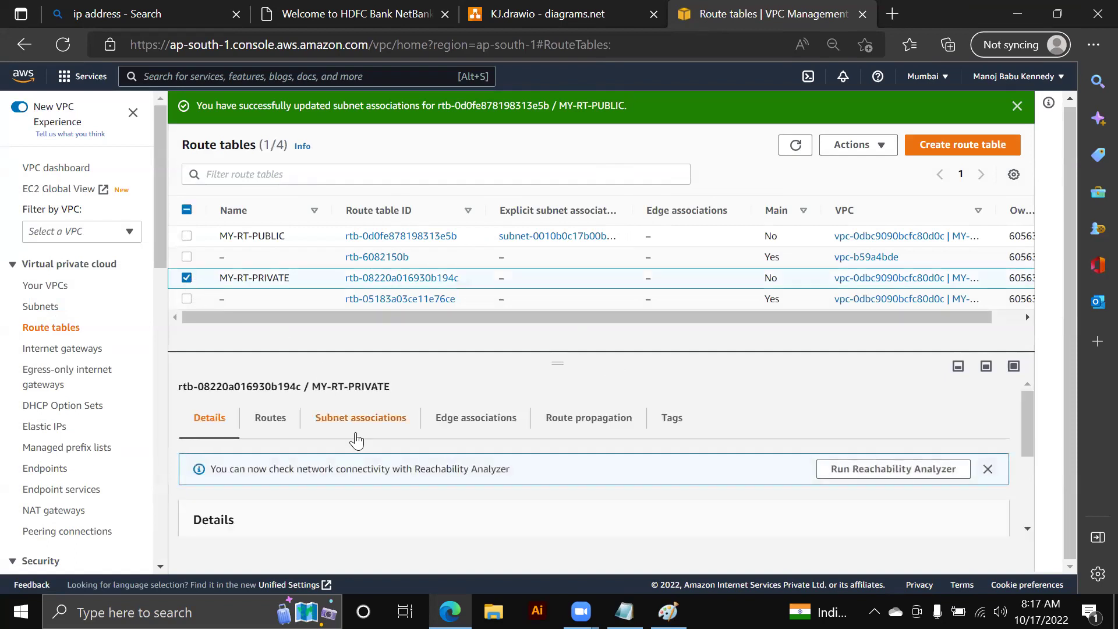
{"action": "left_click", "coordinate": [324, 417]}
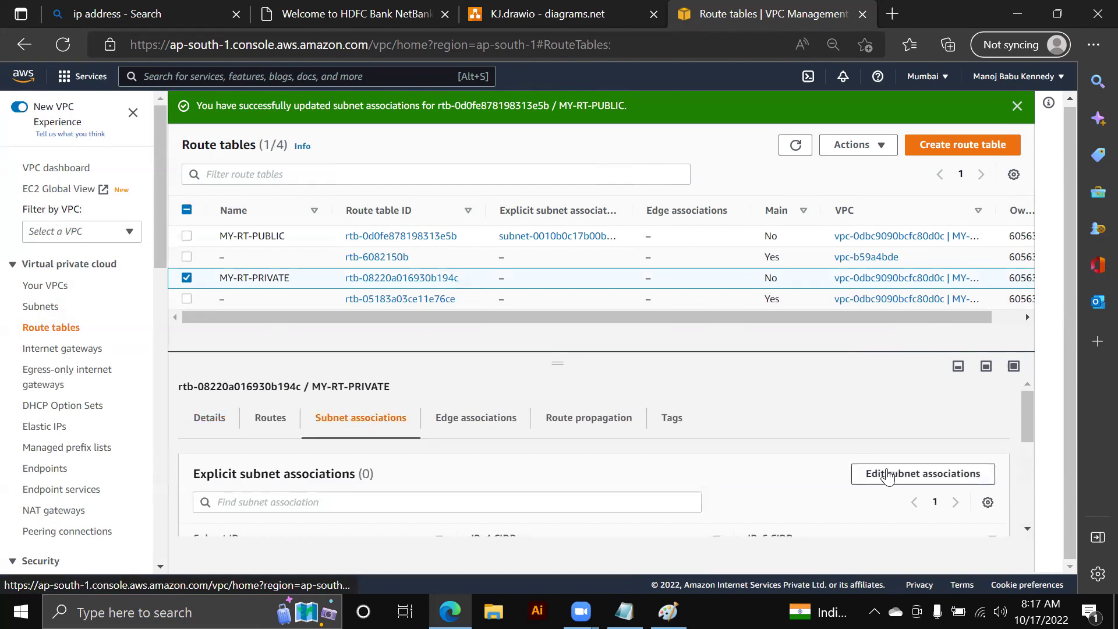
{"action": "left_click", "coordinate": [882, 473]}
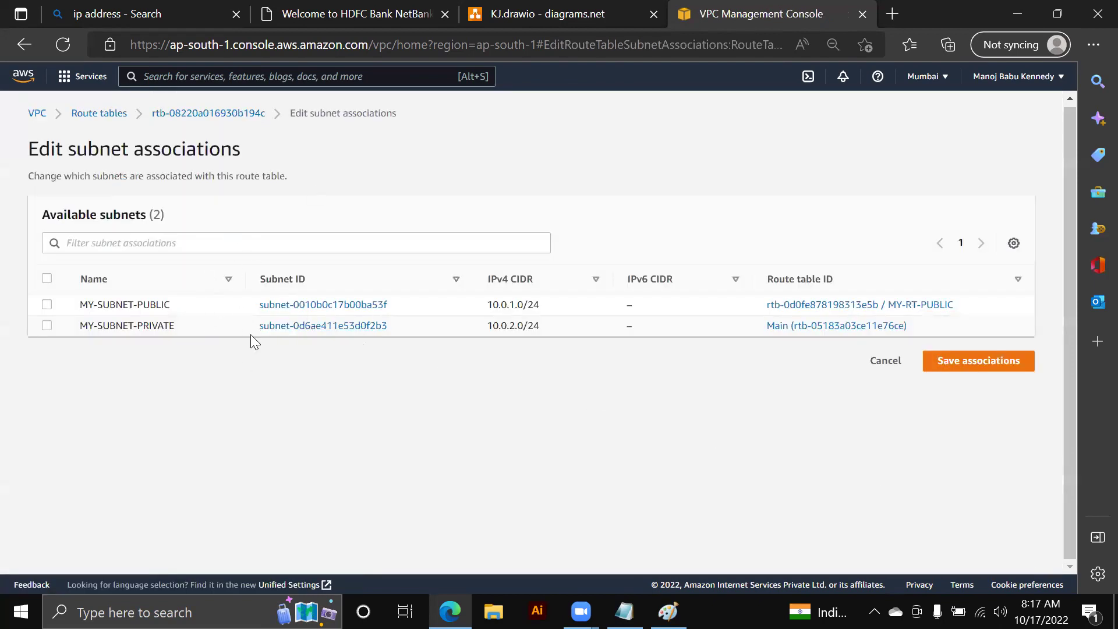
{"action": "left_click", "coordinate": [46, 326]}
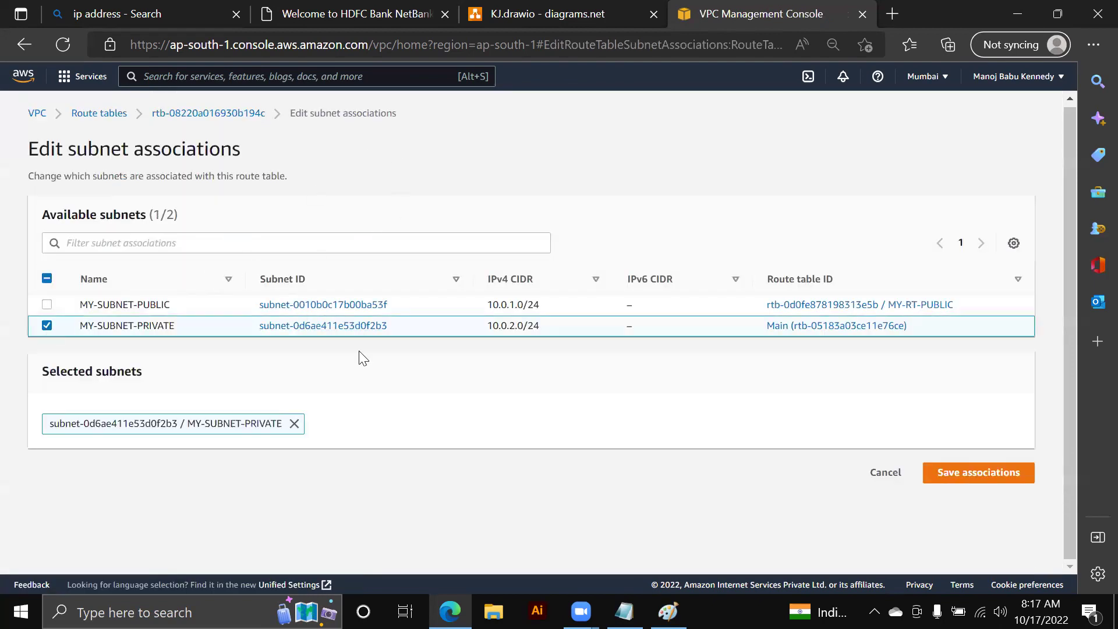
{"action": "left_click", "coordinate": [979, 472]}
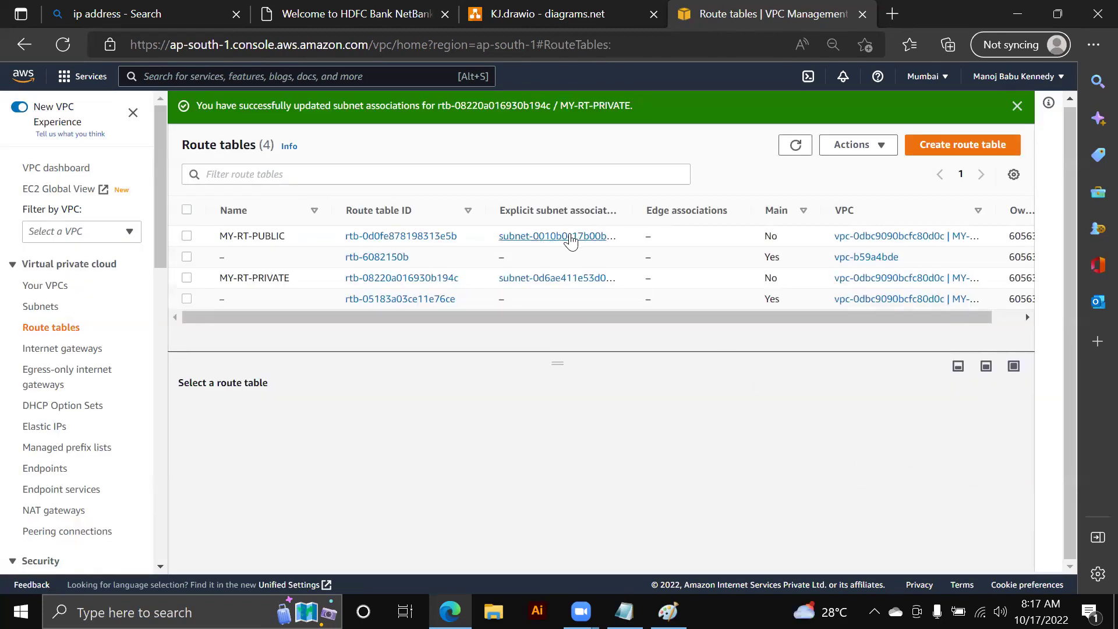
{"action": "left_click", "coordinate": [536, 12]}
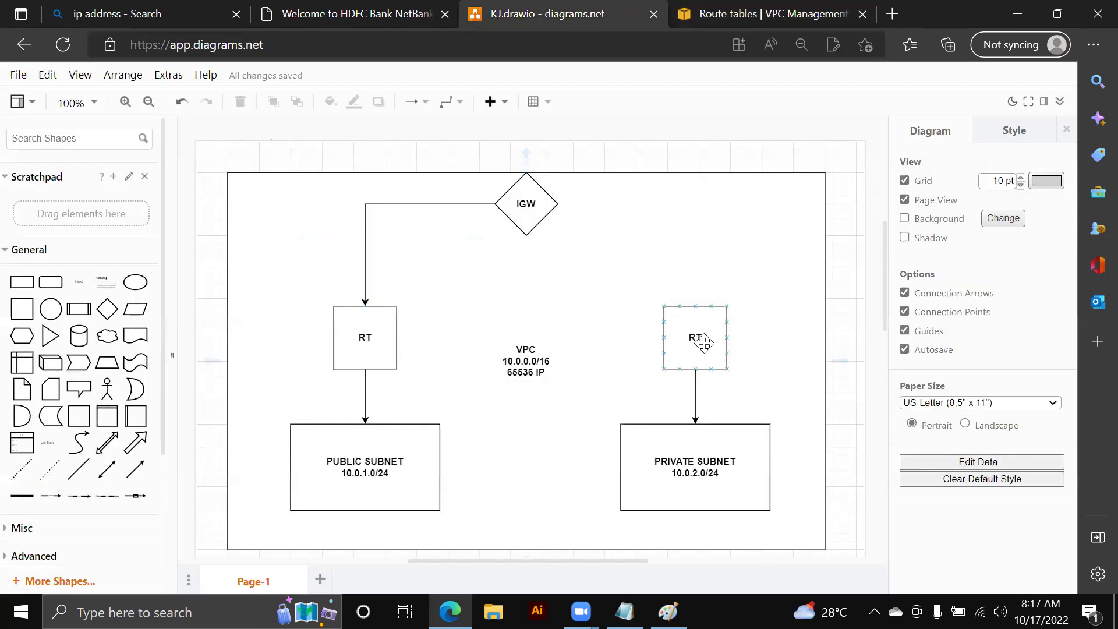
{"action": "left_click", "coordinate": [373, 329]}
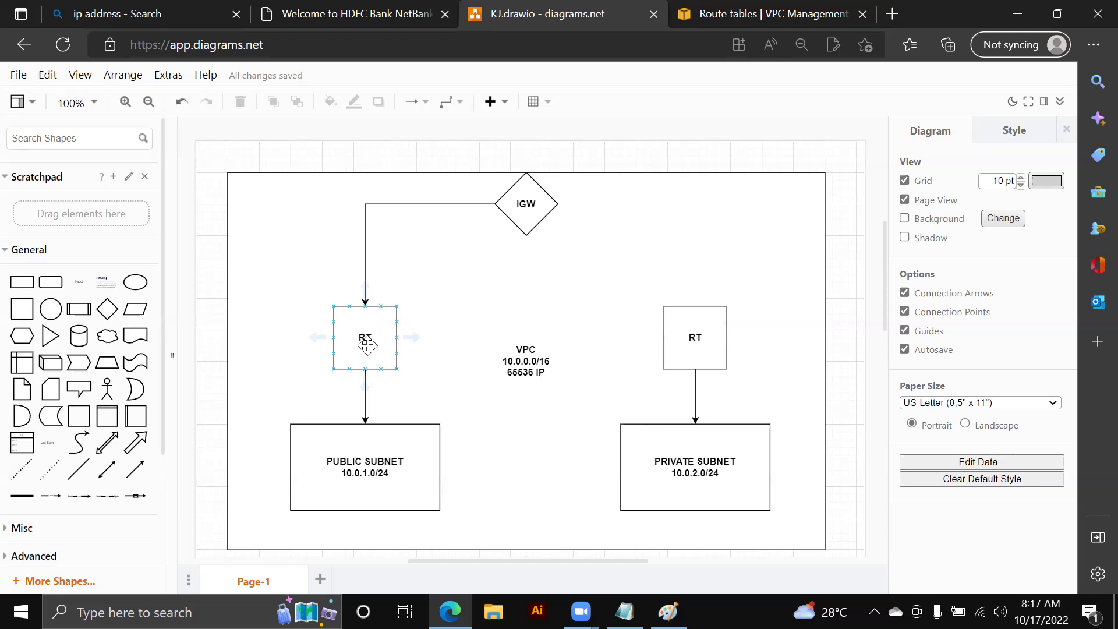
{"action": "left_click", "coordinate": [361, 451]}
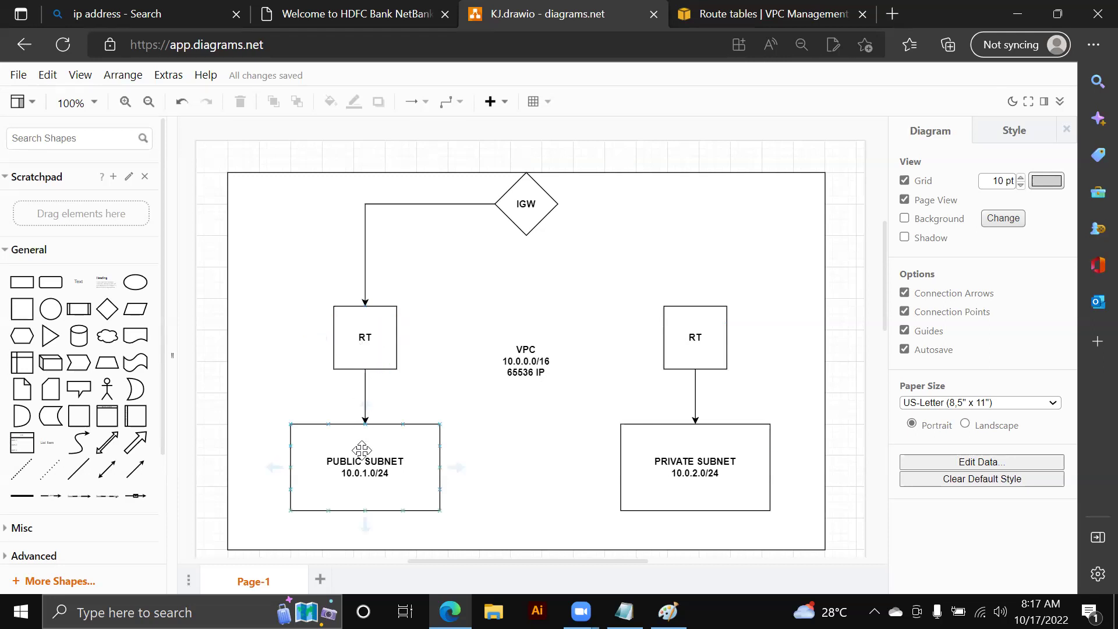
{"action": "left_click", "coordinate": [517, 231]}
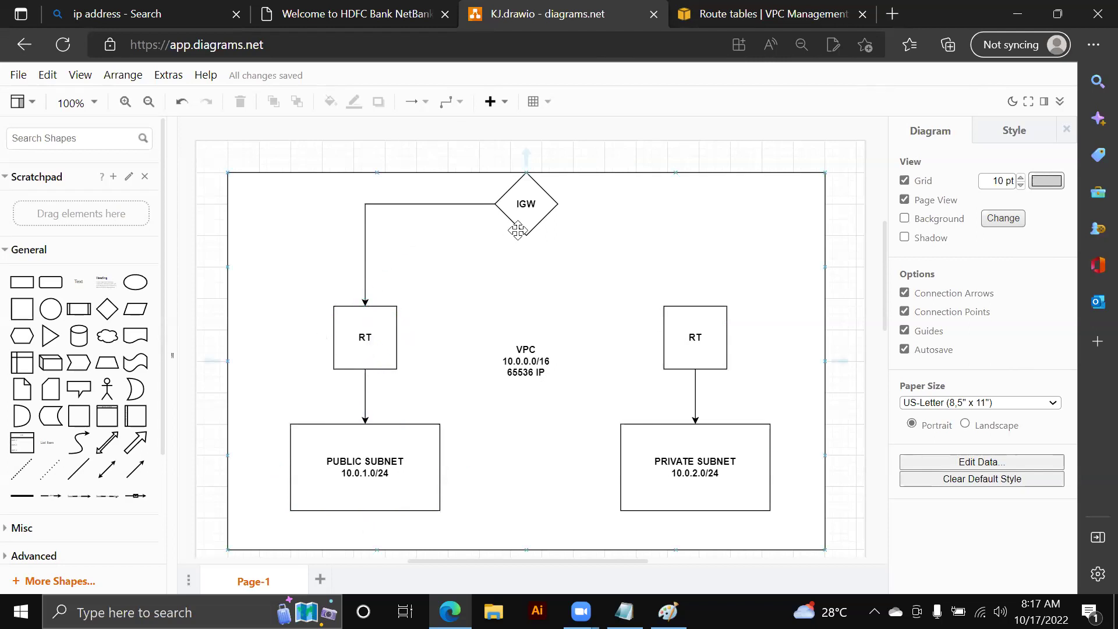
{"action": "left_click", "coordinate": [368, 436]}
{"action": "left_click", "coordinate": [488, 280]}
- Bring up Edit routes for MY-RT-PUBLIC, which currently holds only the 10.0.0.0/16 local route
{"action": "left_click", "coordinate": [721, 15]}
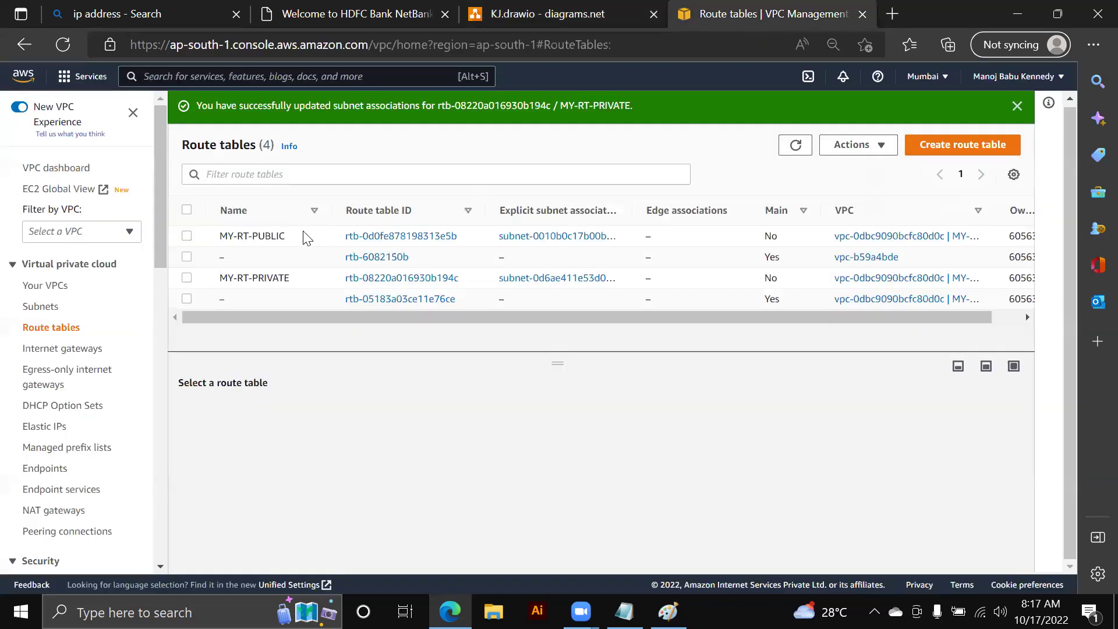
{"action": "left_click", "coordinate": [186, 235]}
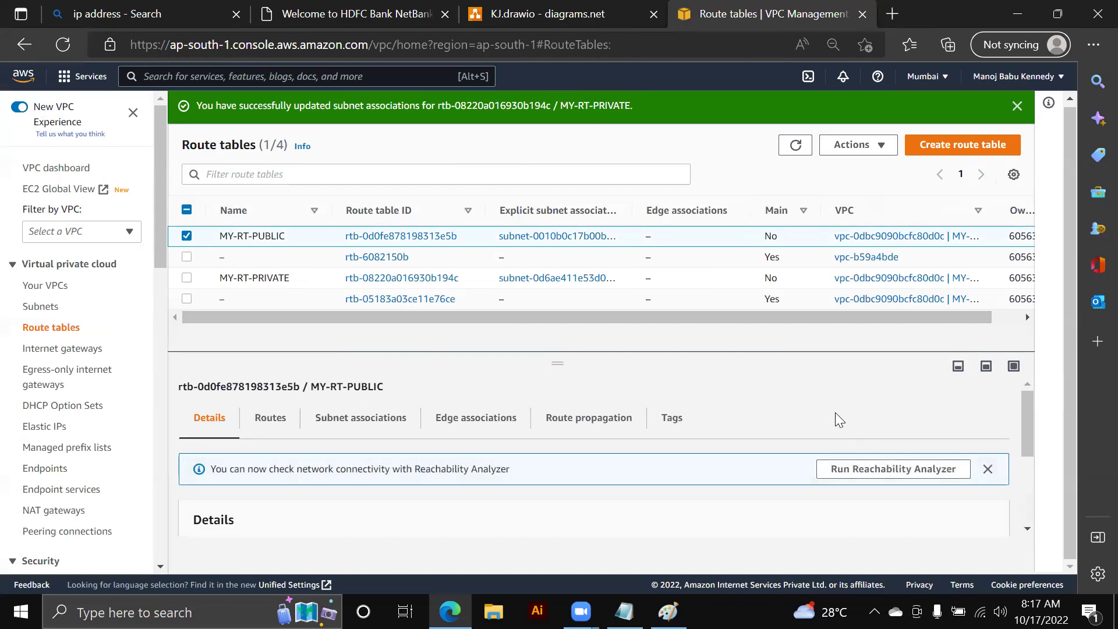
{"action": "scroll", "coordinate": [835, 413], "scroll_direction": "down", "scroll_amount": 1}
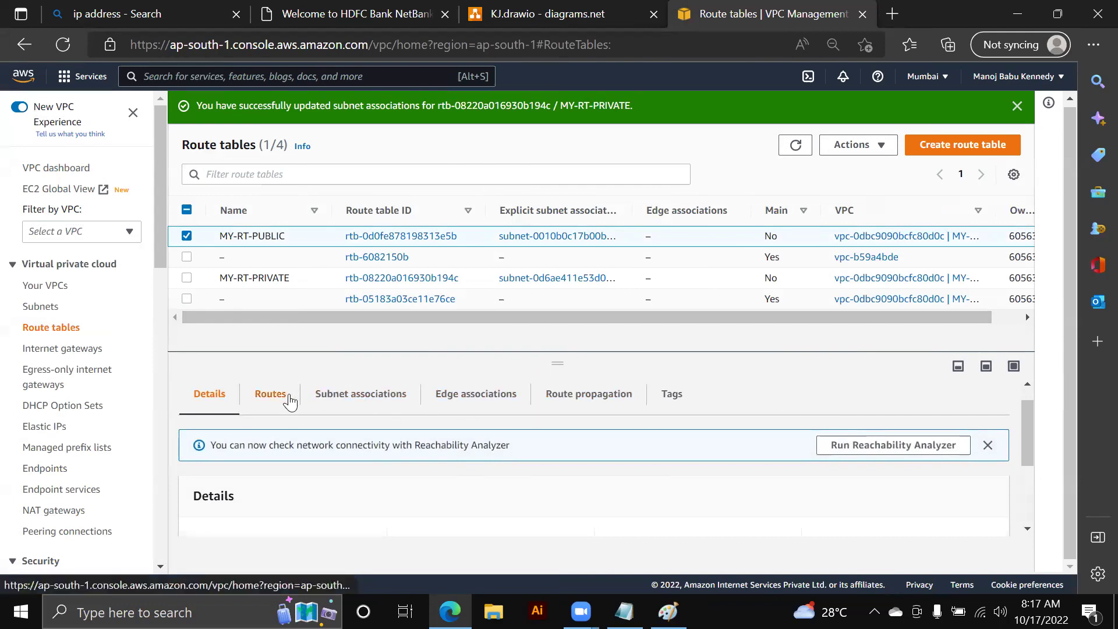
{"action": "left_click", "coordinate": [271, 394]}
{"action": "scroll", "coordinate": [794, 454], "scroll_direction": "down", "scroll_amount": 1}
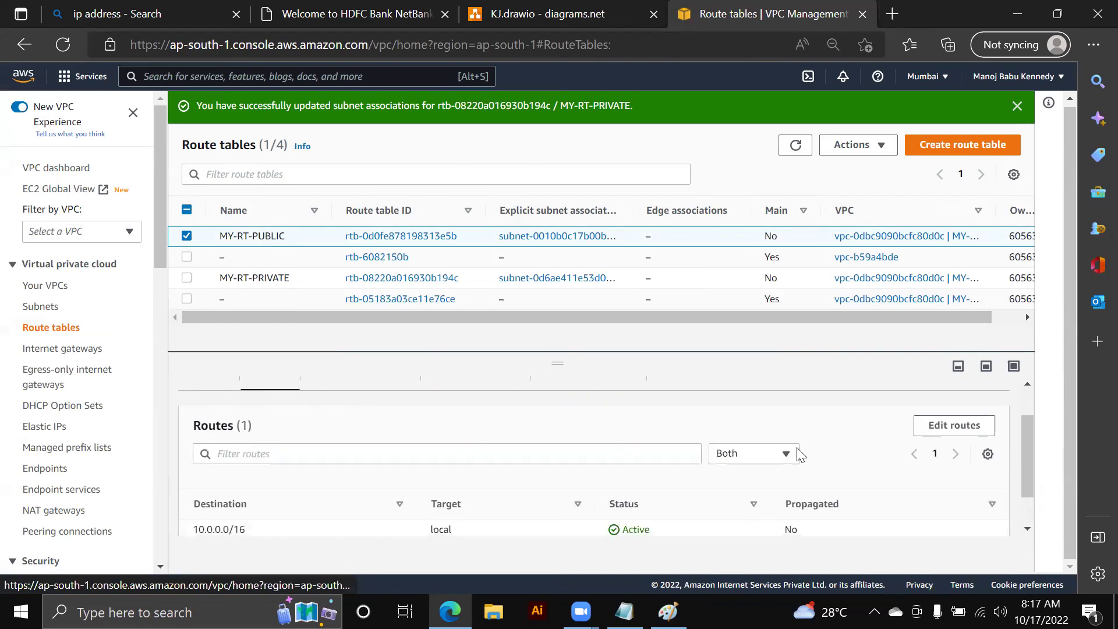
{"action": "left_click", "coordinate": [944, 425]}
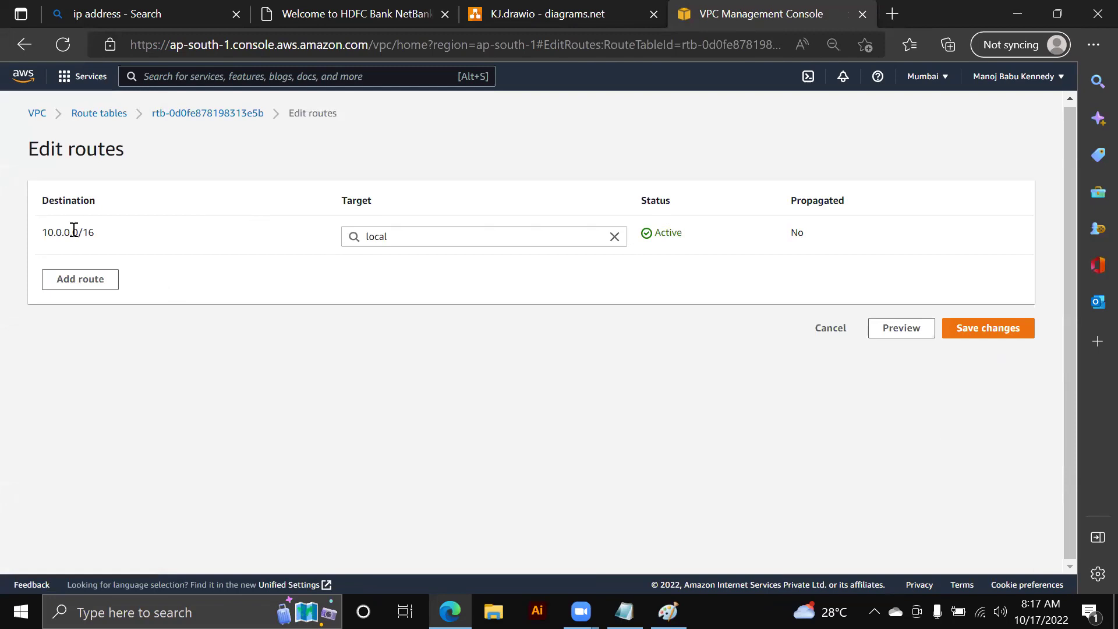
- Add a new route row with destination 0.0.0.0/0
{"action": "left_click", "coordinate": [81, 281]}
{"action": "left_click", "coordinate": [82, 278]}
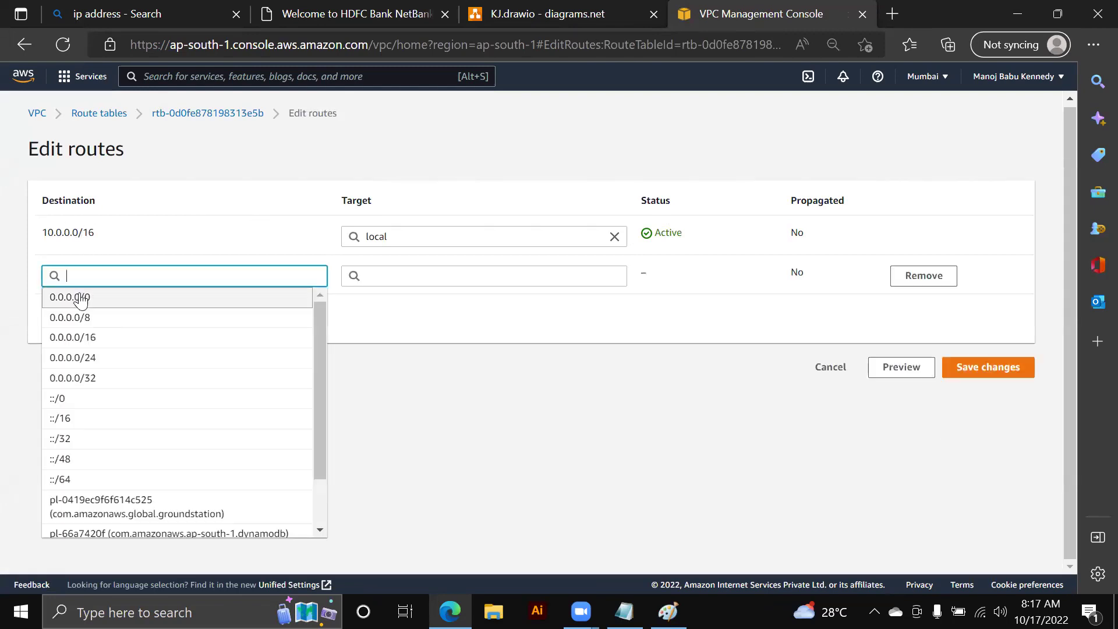
{"action": "left_click", "coordinate": [81, 298]}
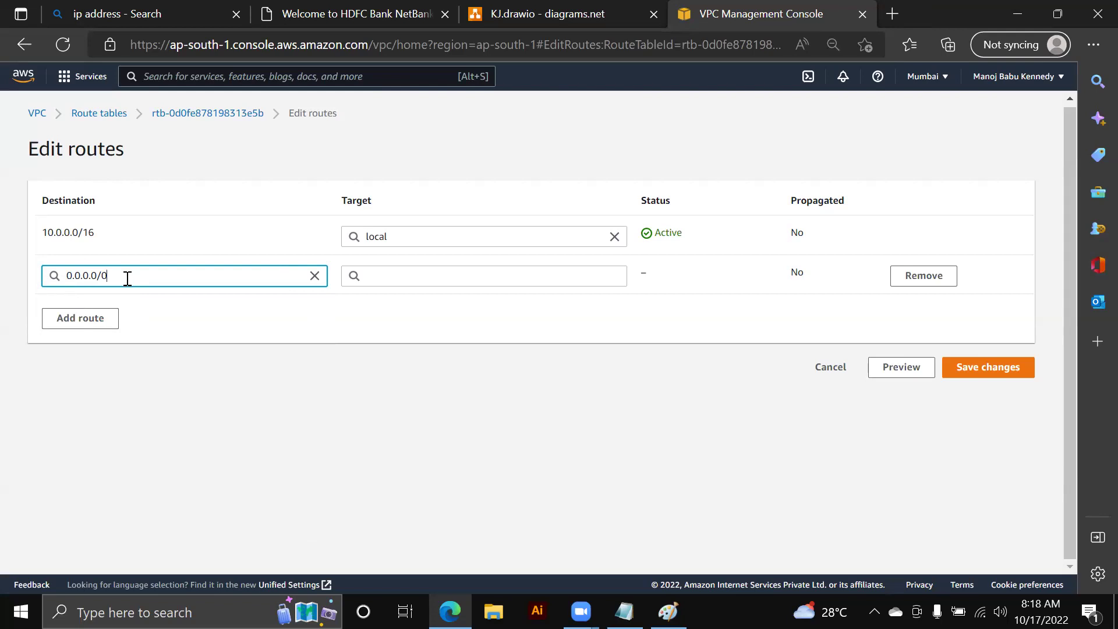
{"action": "left_click", "coordinate": [323, 15]}
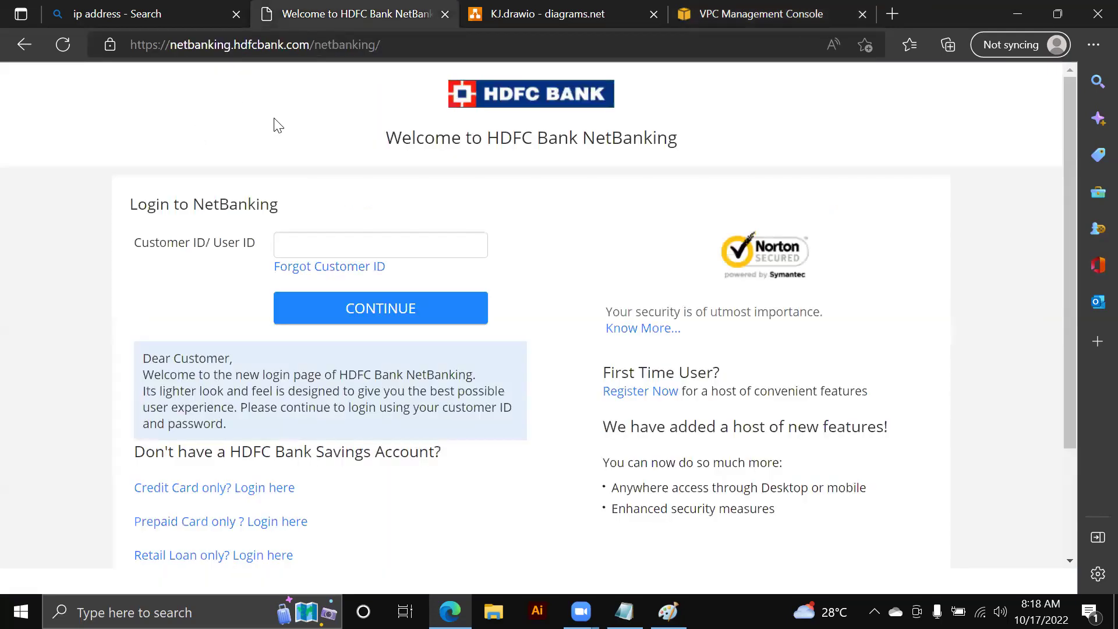
{"action": "left_click", "coordinate": [744, 12]}
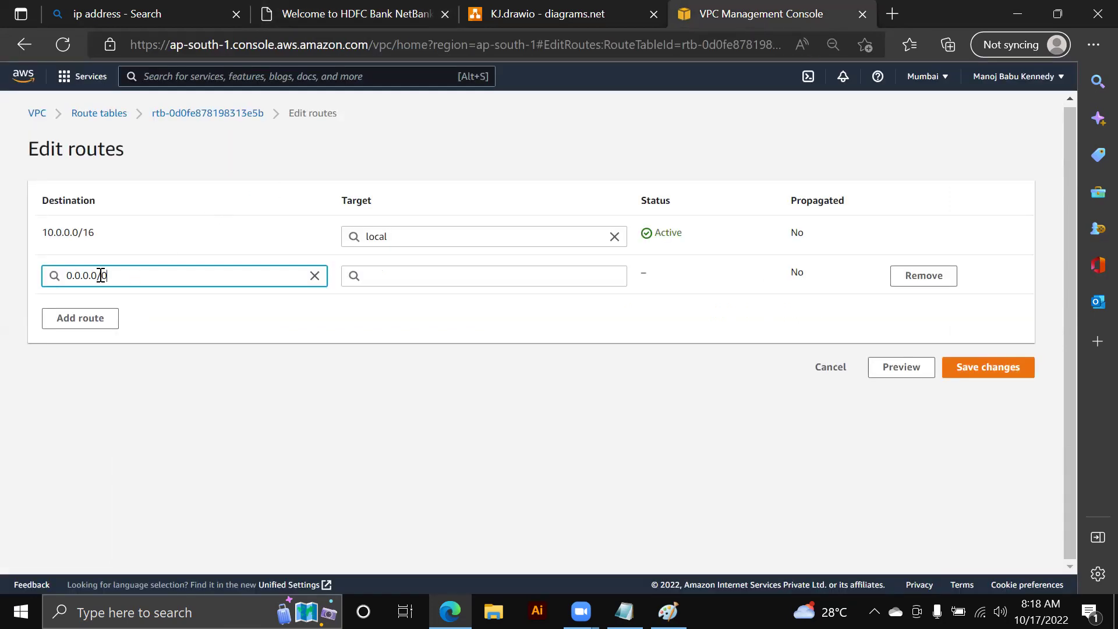
- Target the route at Internet Gateway MY-IGW (igw-0d4ca3b54be102f18) and save the changes
{"action": "left_click", "coordinate": [451, 277]}
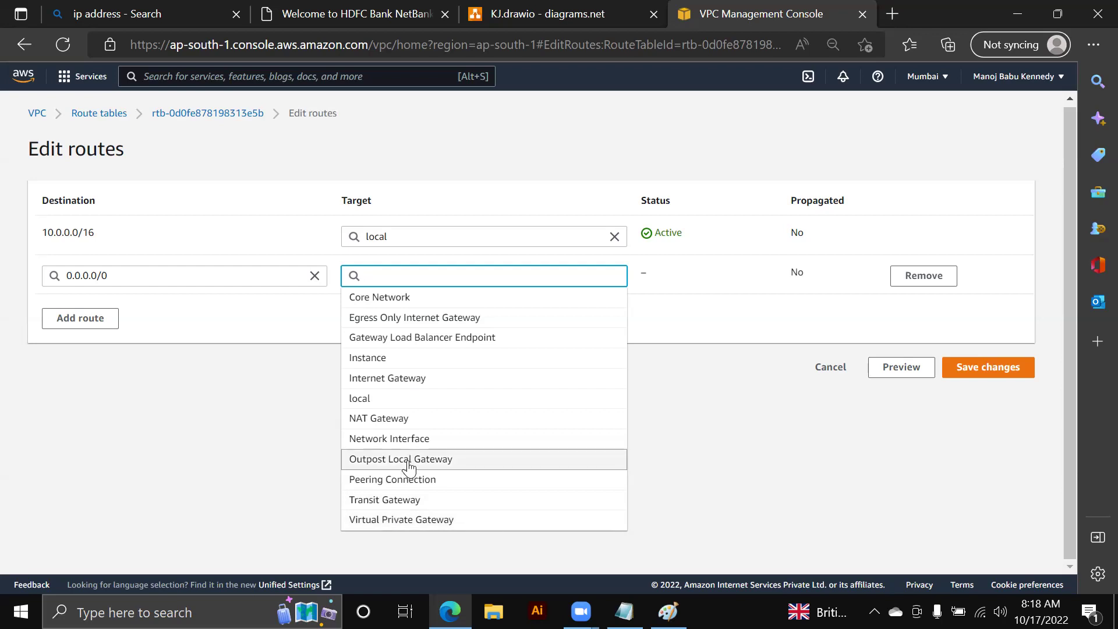
{"action": "left_click", "coordinate": [398, 378]}
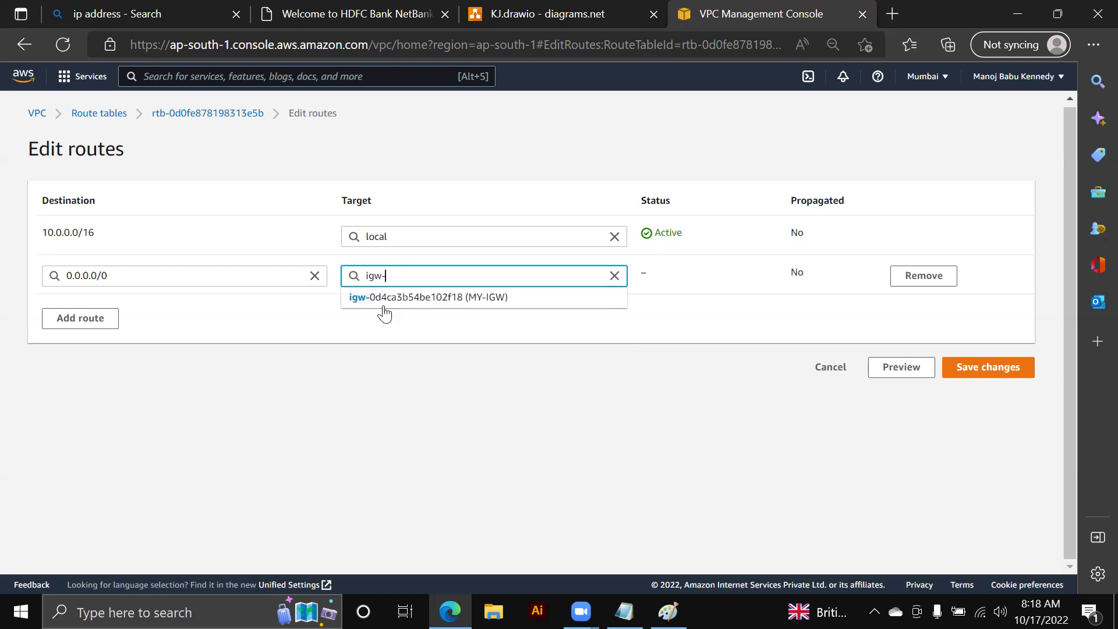
{"action": "left_click", "coordinate": [486, 298]}
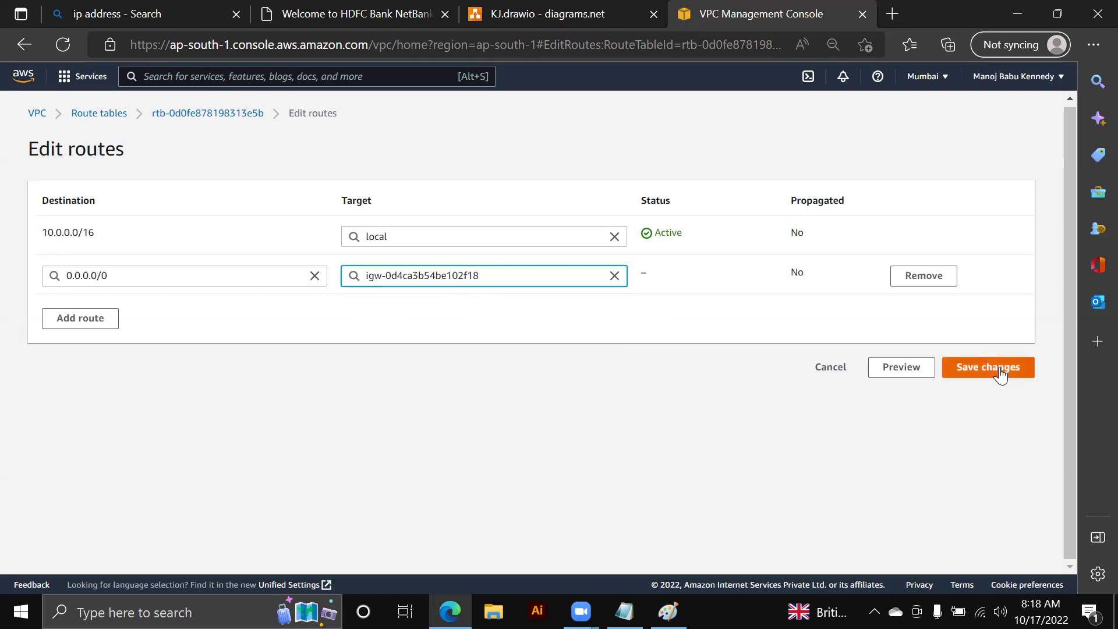
{"action": "left_click", "coordinate": [999, 368]}
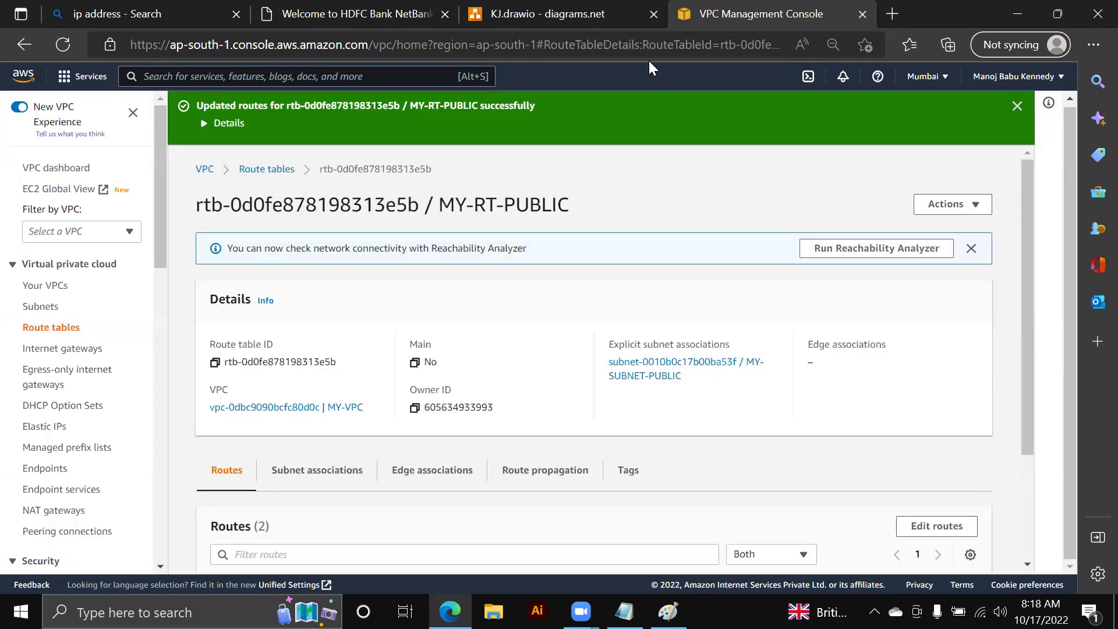
{"action": "left_click", "coordinate": [527, 16]}
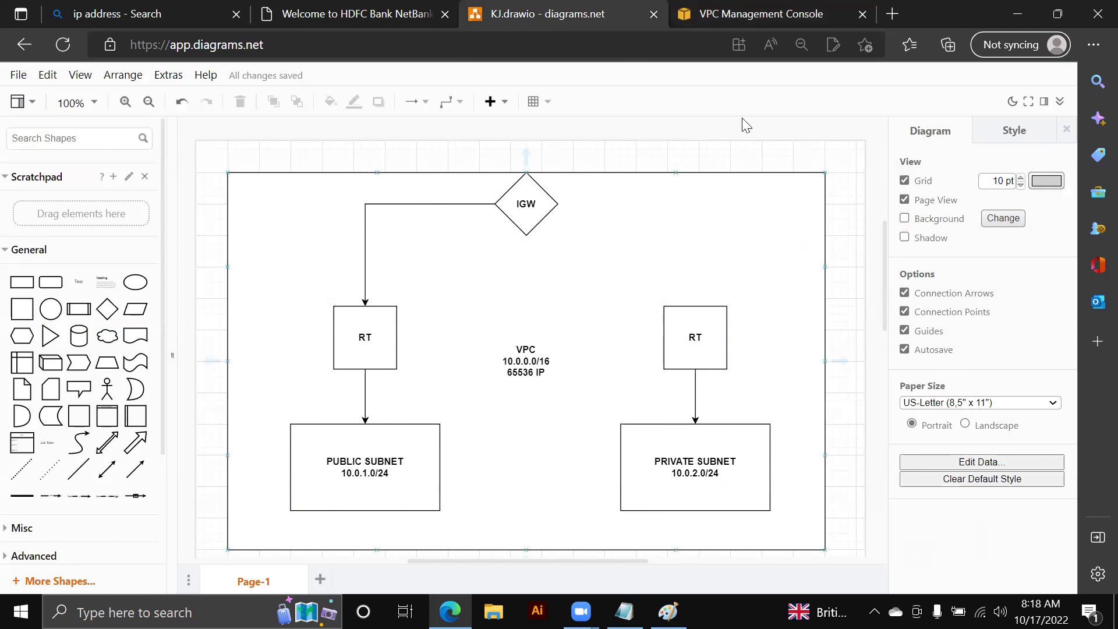
{"action": "key", "text": "ctrl+Tab"}
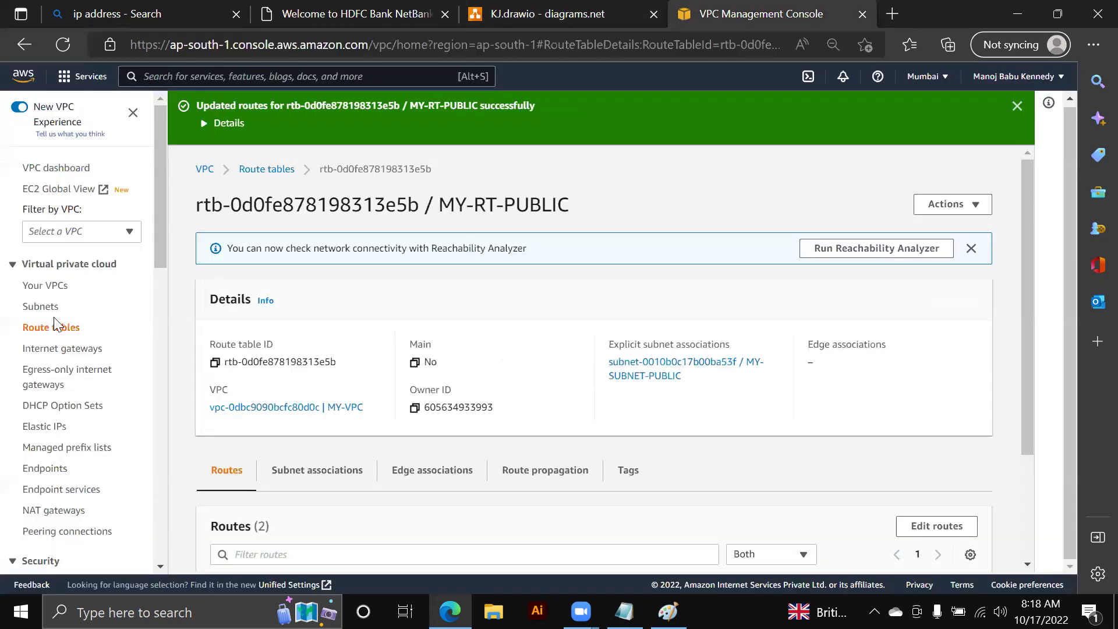
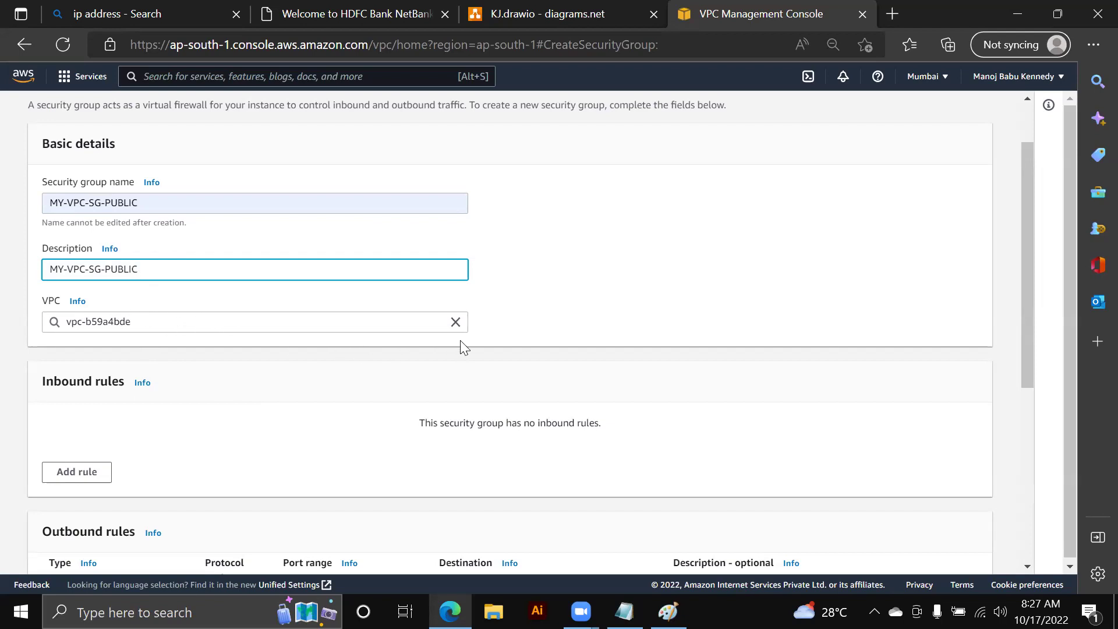
- Place the security group in MY-VPC (vpc-0dbc9090bcfc80d0c) instead of the default VPC
{"action": "left_click", "coordinate": [455, 321]}
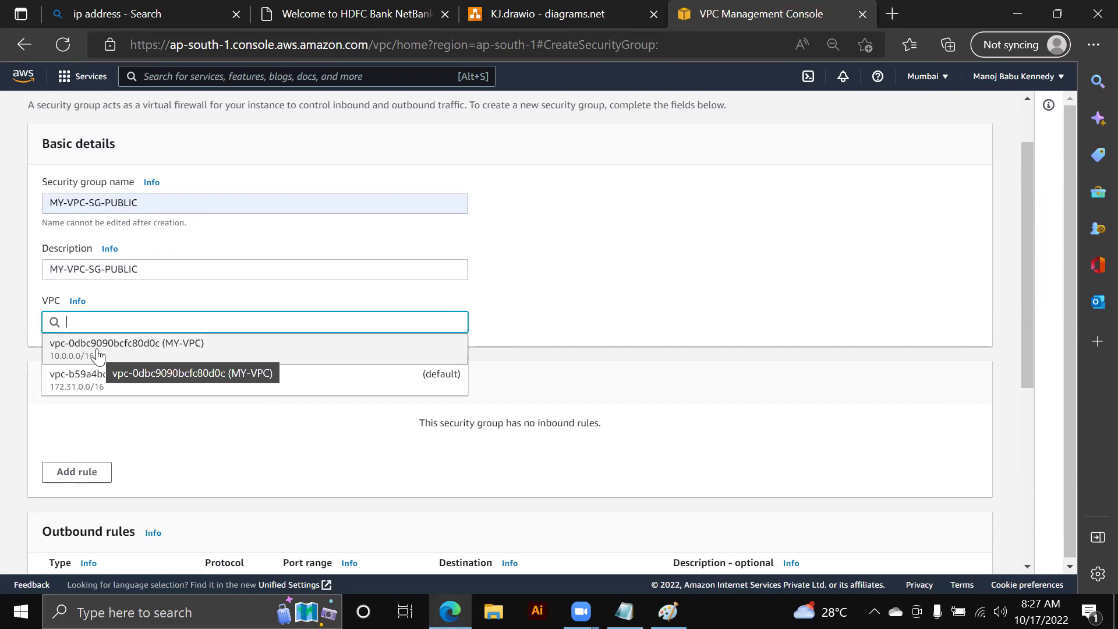
{"action": "left_click", "coordinate": [97, 349]}
{"action": "scroll", "coordinate": [175, 349], "scroll_direction": "down", "scroll_amount": 1}
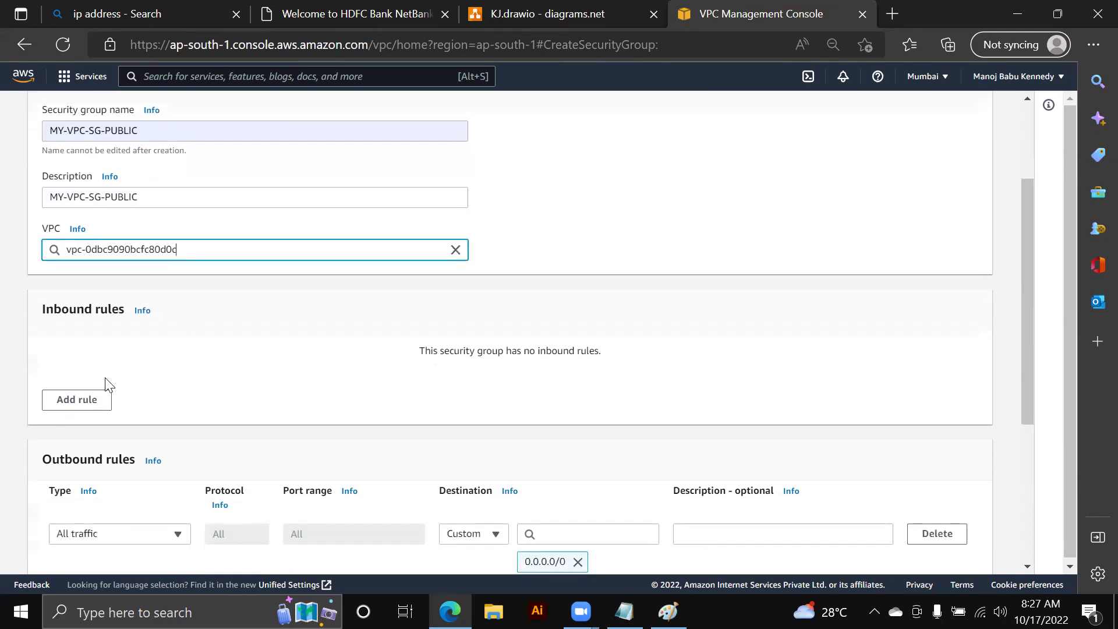
- Add inbound SSH and HTTP (port 80) rules, each with source 0.0.0.0/0
{"action": "left_click", "coordinate": [87, 401]}
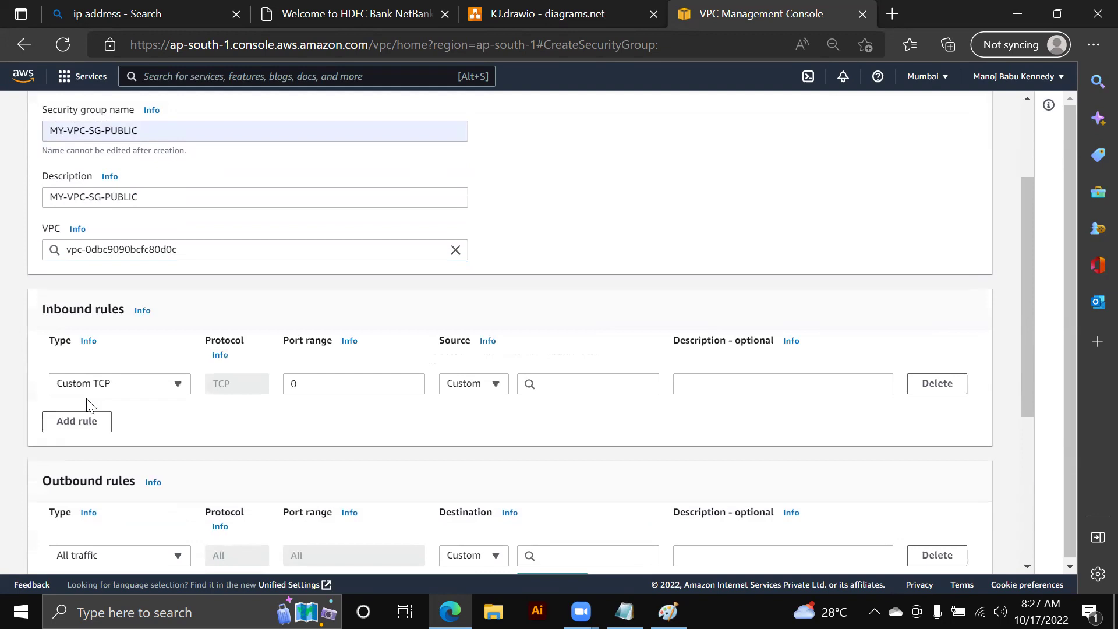
{"action": "left_click", "coordinate": [153, 393]}
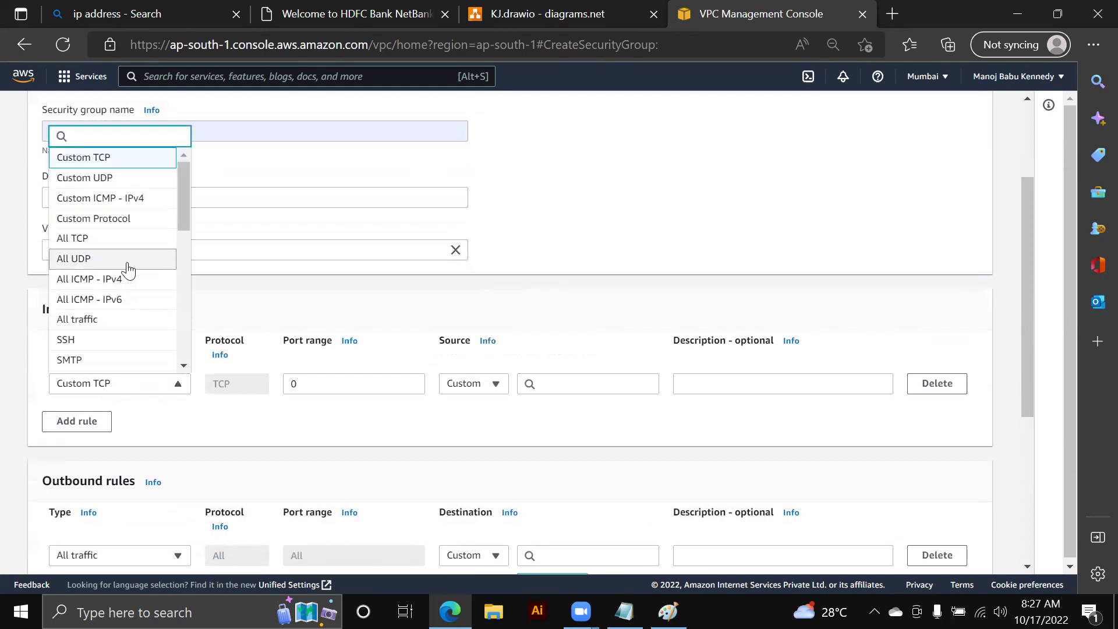
{"action": "left_click", "coordinate": [108, 341]}
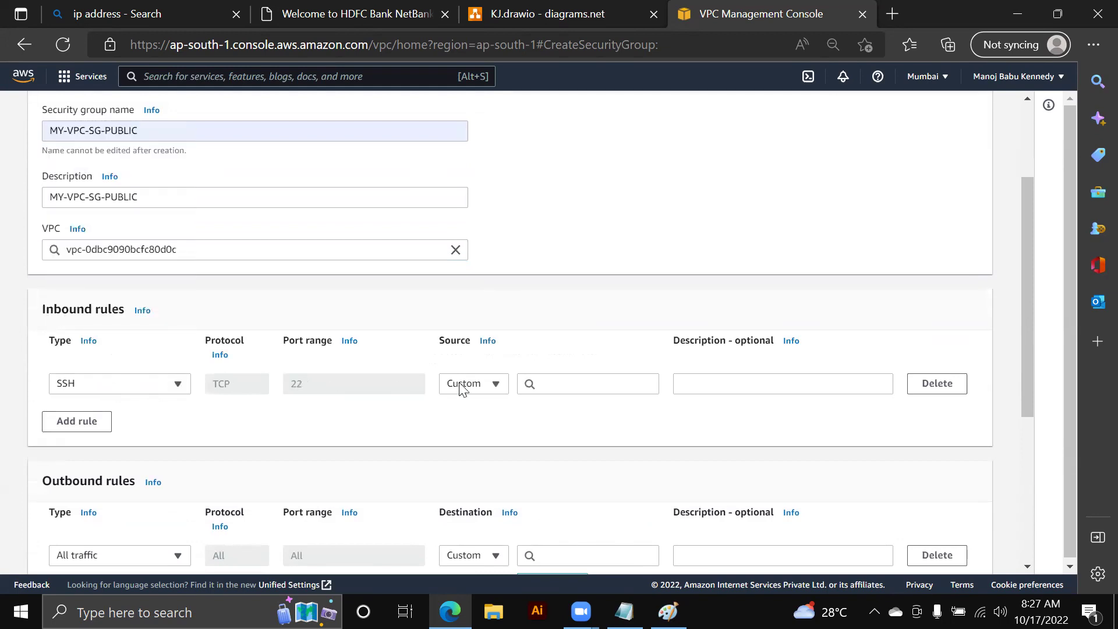
{"action": "left_click", "coordinate": [540, 388]}
{"action": "left_click", "coordinate": [585, 170]}
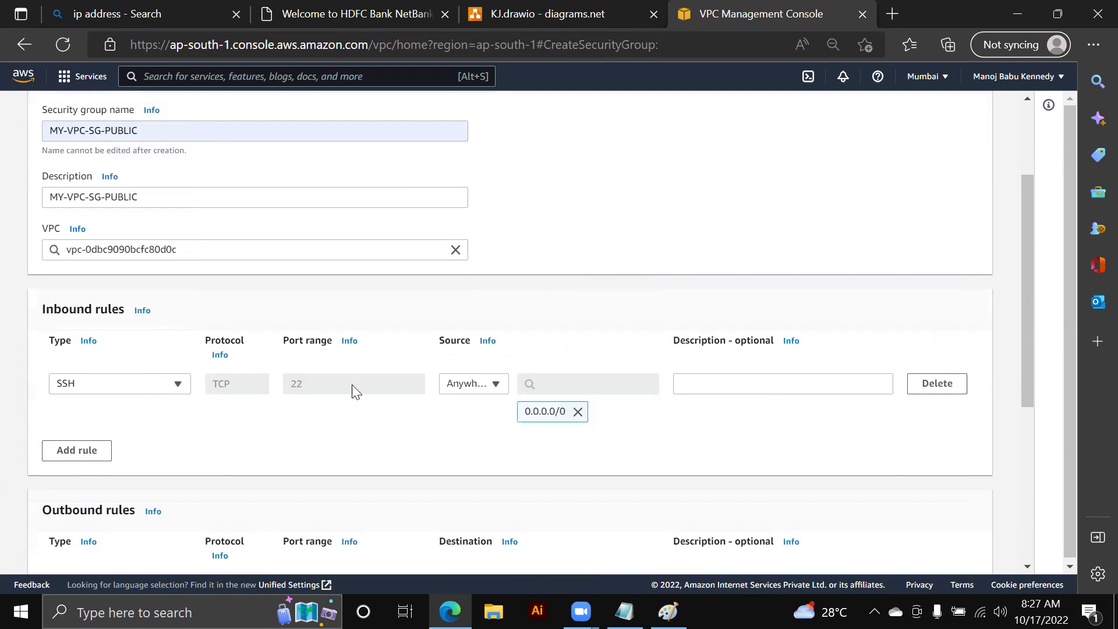
{"action": "left_click", "coordinate": [81, 454]}
{"action": "left_click", "coordinate": [117, 452]}
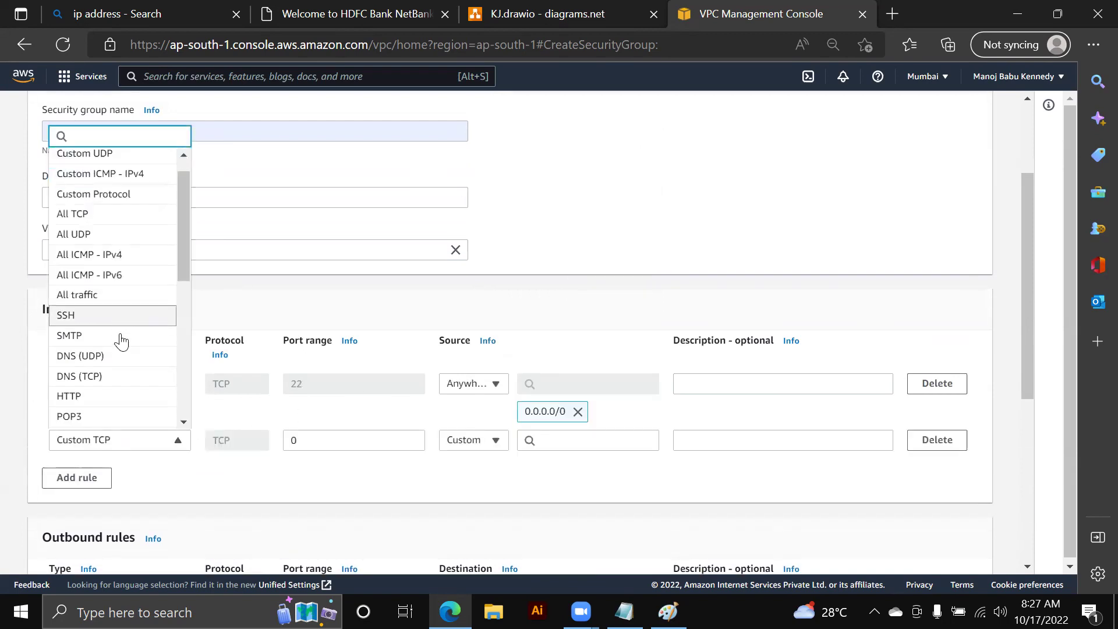
{"action": "left_click", "coordinate": [108, 335]}
{"action": "left_click", "coordinate": [569, 437]}
{"action": "left_click", "coordinate": [574, 184]}
- Add an inbound HTTPS (port 443) rule with source 0.0.0.0/0
{"action": "scroll", "coordinate": [437, 341], "scroll_direction": "down", "scroll_amount": 5}
{"action": "left_click", "coordinate": [81, 218]}
{"action": "scroll", "coordinate": [134, 332], "scroll_direction": "up", "scroll_amount": 2}
{"action": "left_click", "coordinate": [132, 352]}
{"action": "scroll", "coordinate": [116, 285], "scroll_direction": "down", "scroll_amount": 2}
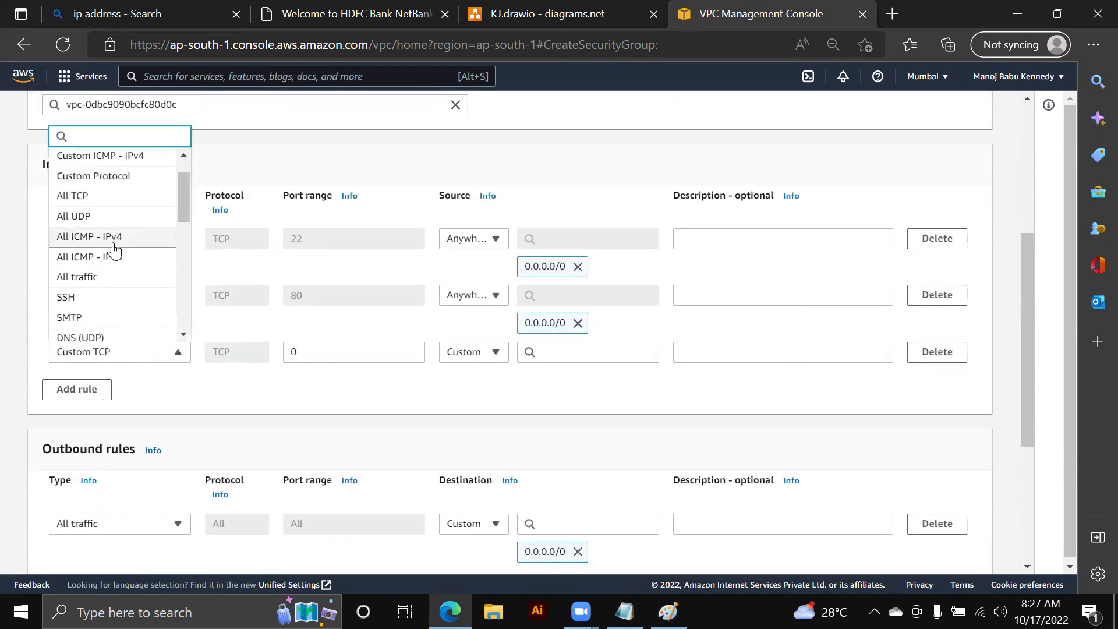
{"action": "scroll", "coordinate": [111, 286], "scroll_direction": "down", "scroll_amount": 3}
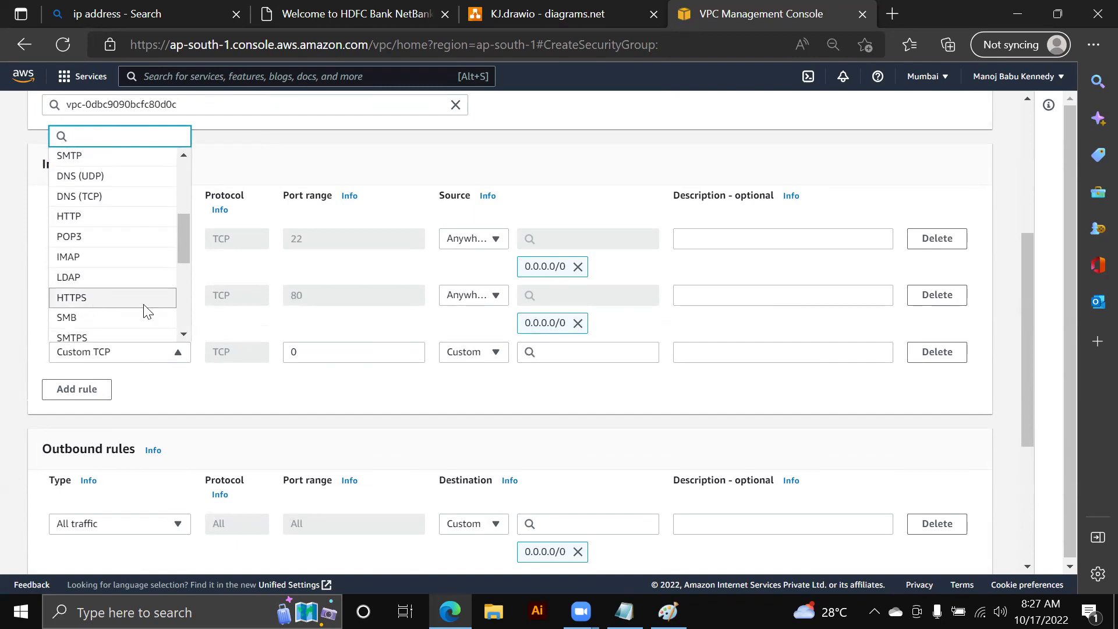
{"action": "left_click", "coordinate": [99, 297]}
{"action": "left_click", "coordinate": [536, 351]}
{"action": "left_click", "coordinate": [545, 165]}
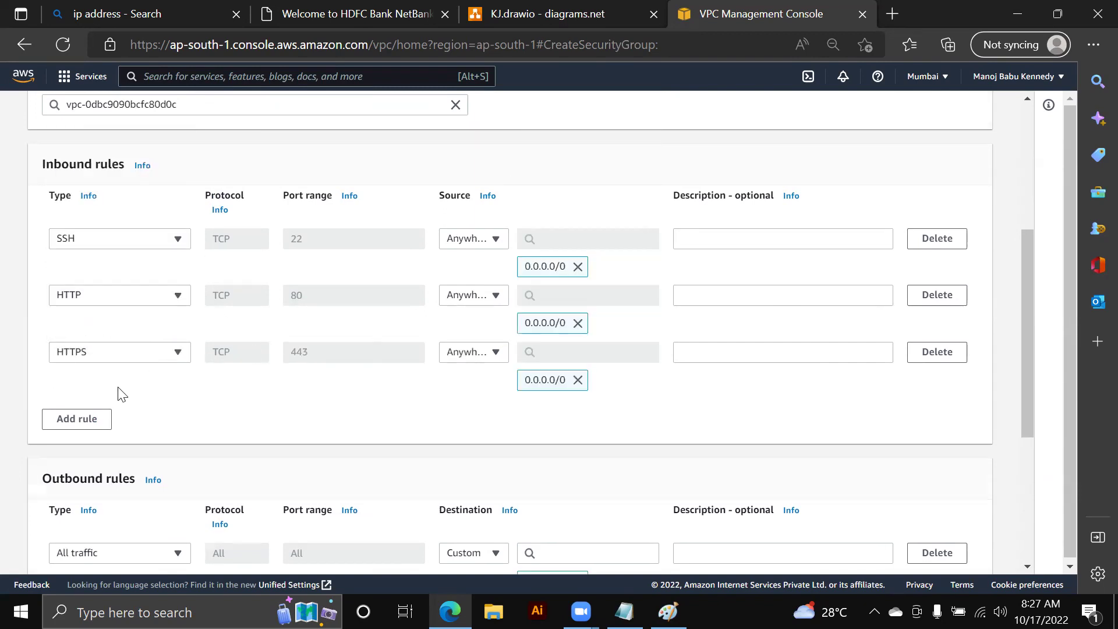
- Add an inbound RDP (port 3389) rule with source 0.0.0.0/0
{"action": "left_click", "coordinate": [98, 420]}
{"action": "left_click", "coordinate": [113, 410]}
{"action": "scroll", "coordinate": [117, 341], "scroll_direction": "down", "scroll_amount": 3}
{"action": "scroll", "coordinate": [113, 338], "scroll_direction": "down", "scroll_amount": 5}
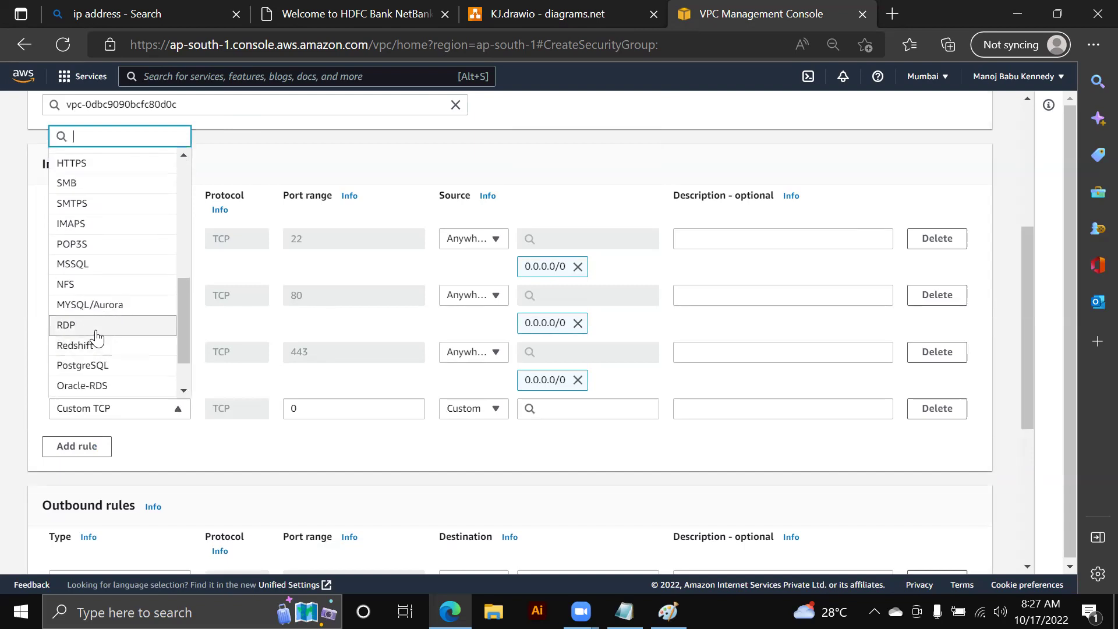
{"action": "left_click", "coordinate": [96, 329]}
{"action": "left_click", "coordinate": [599, 403]}
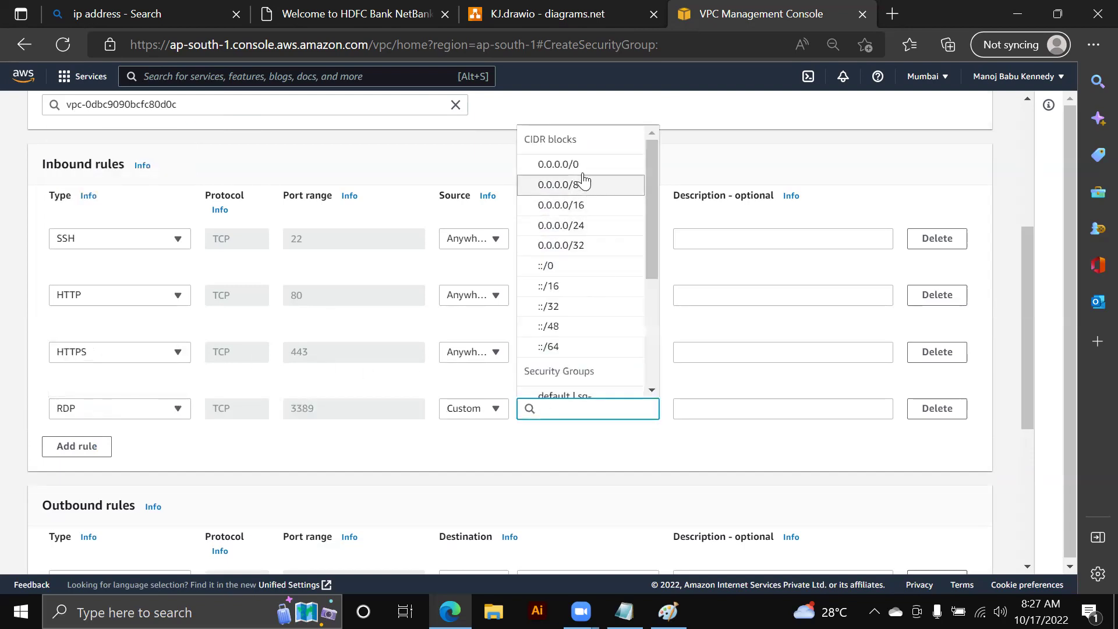
{"action": "left_click", "coordinate": [548, 160]}
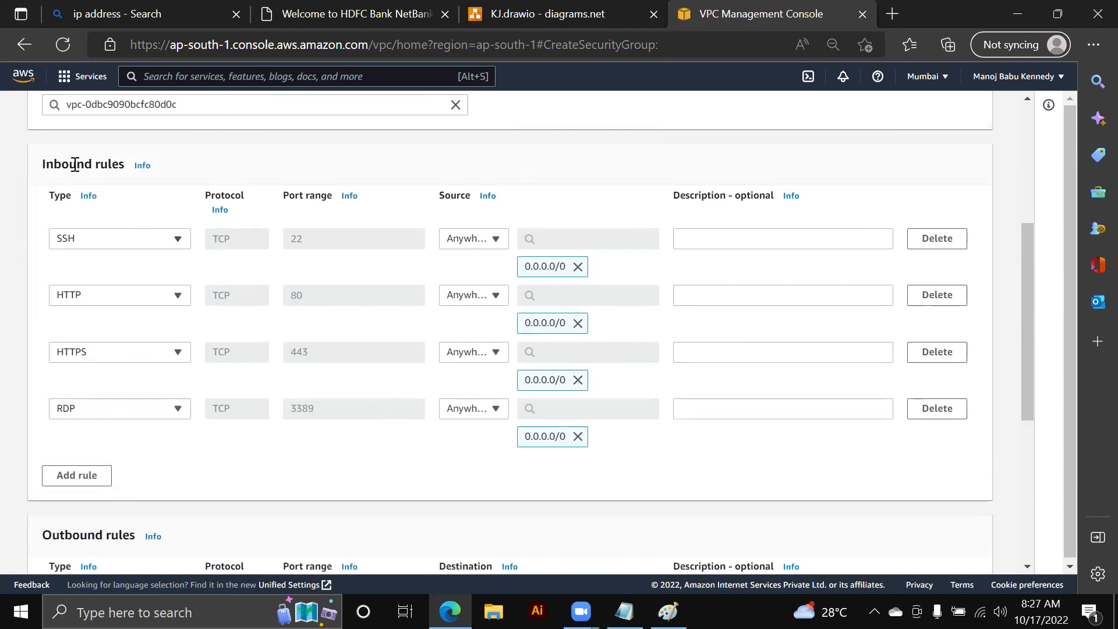
{"action": "scroll", "coordinate": [138, 355], "scroll_direction": "down", "scroll_amount": 3}
{"action": "scroll", "coordinate": [306, 290], "scroll_direction": "up", "scroll_amount": 2}
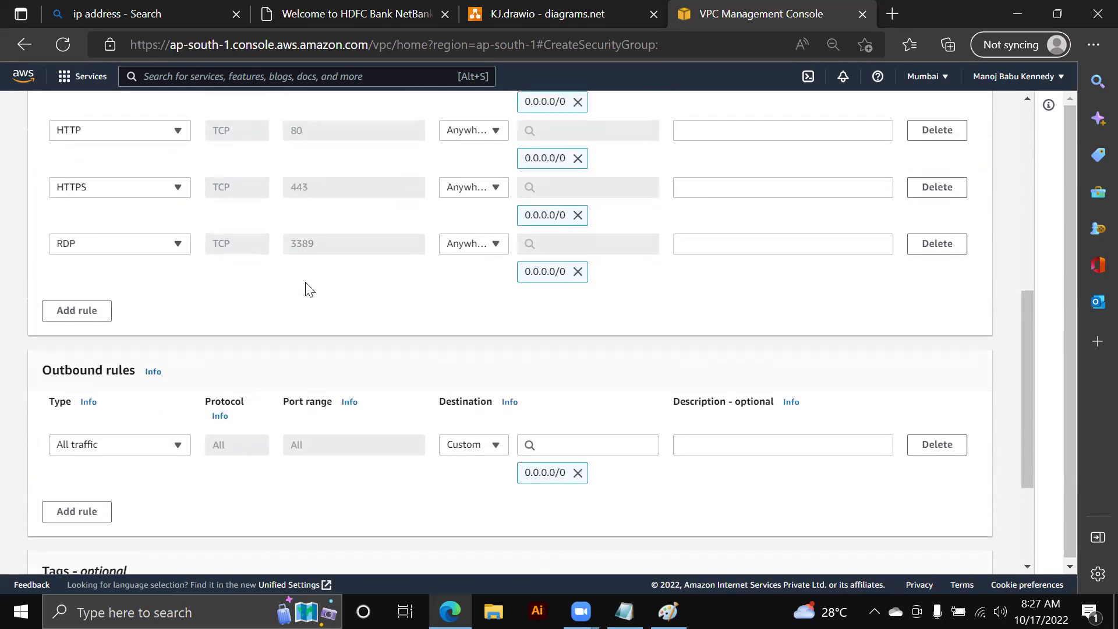
{"action": "scroll", "coordinate": [592, 326], "scroll_direction": "down", "scroll_amount": 1}
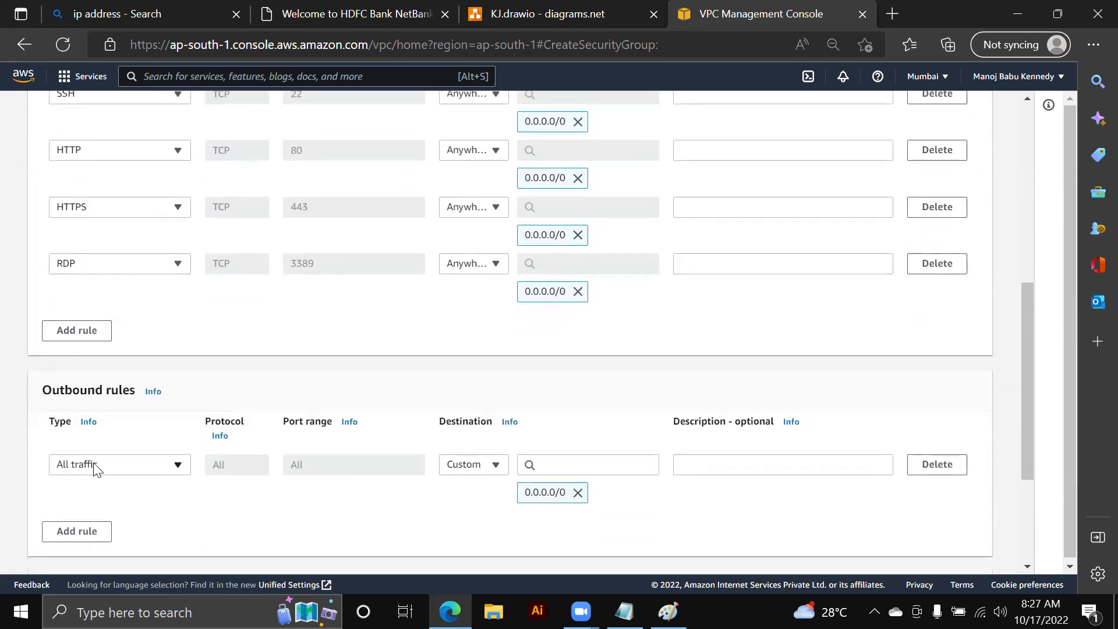
{"action": "scroll", "coordinate": [441, 421], "scroll_direction": "down", "scroll_amount": 1}
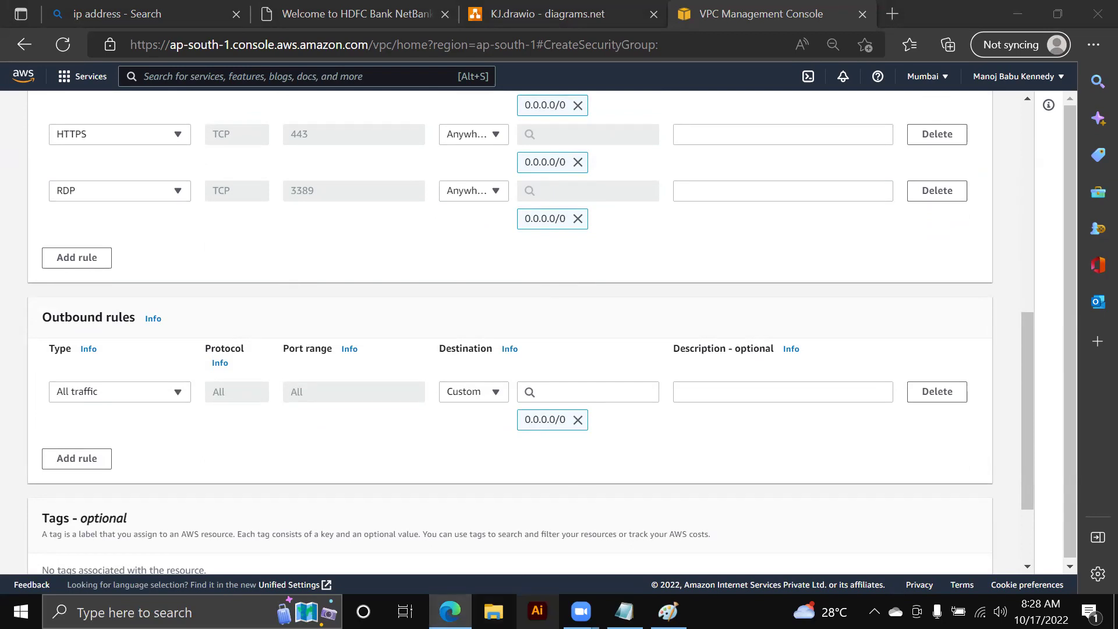
- Add tag key Name with value MY-VPC-SG-PUBLIC, then create the security group
{"action": "scroll", "coordinate": [501, 332], "scroll_direction": "up", "scroll_amount": 3}
{"action": "mouse_move", "coordinate": [580, 611]}
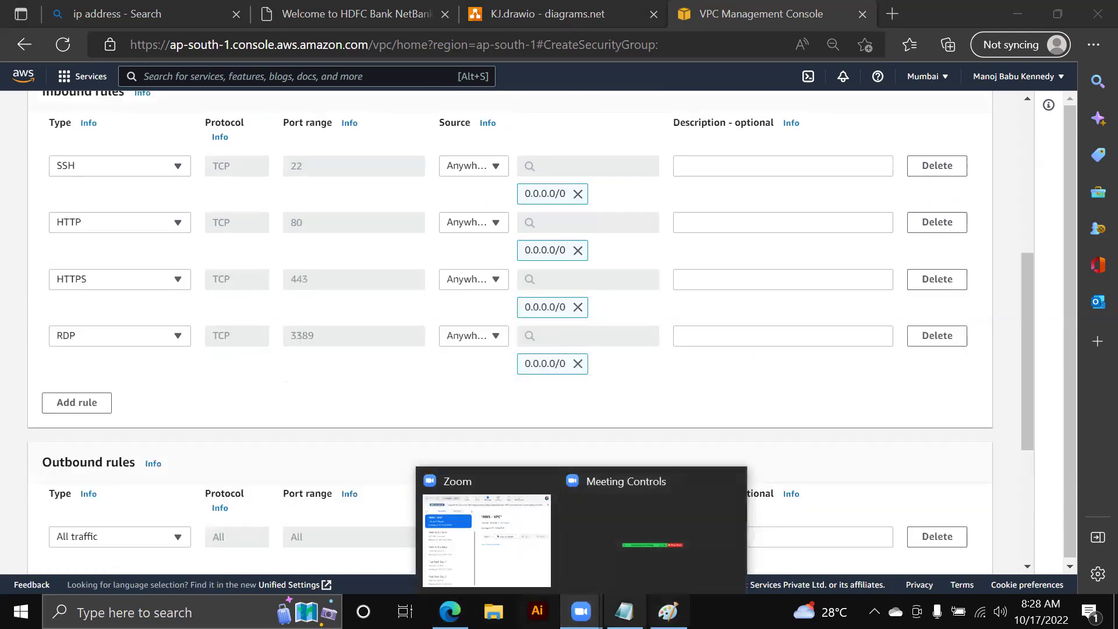
{"action": "scroll", "coordinate": [530, 467], "scroll_direction": "down", "scroll_amount": 2}
{"action": "scroll", "coordinate": [535, 476], "scroll_direction": "down", "scroll_amount": 2}
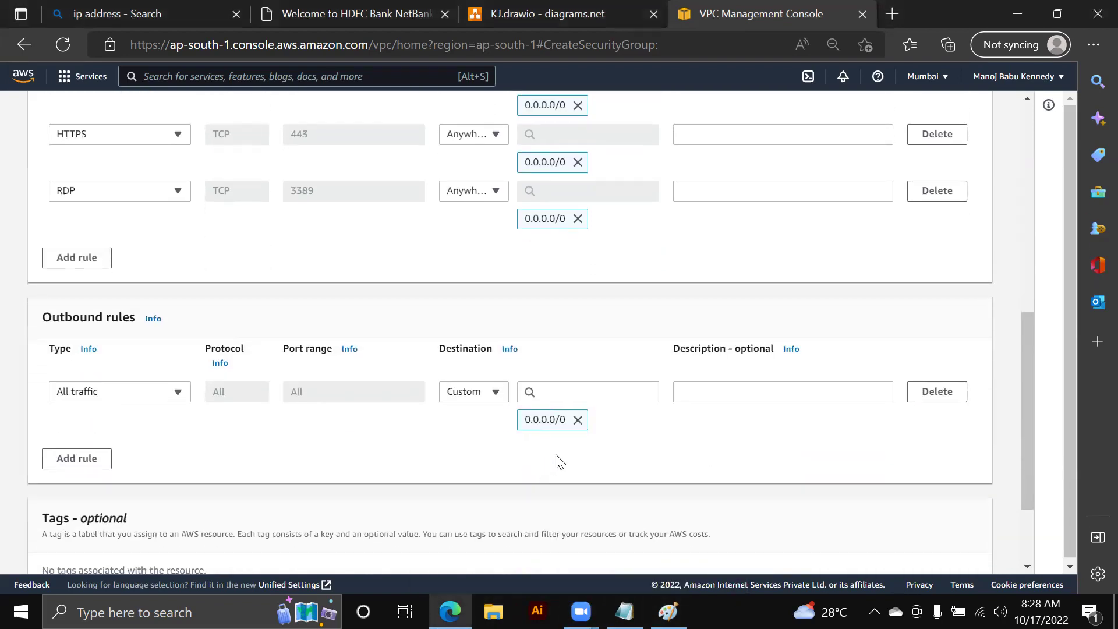
{"action": "left_click", "coordinate": [102, 482]}
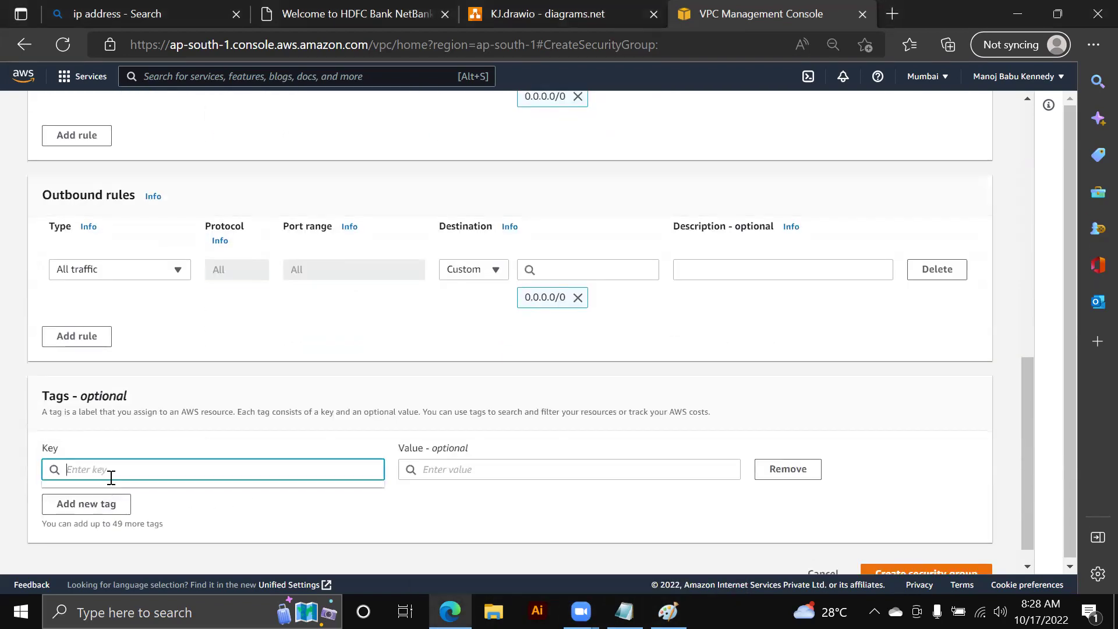
{"action": "type", "text": "Name"}
{"action": "key", "text": "Tab"}
{"action": "type", "text": "MY-VPC-SG-PUBLIC"}
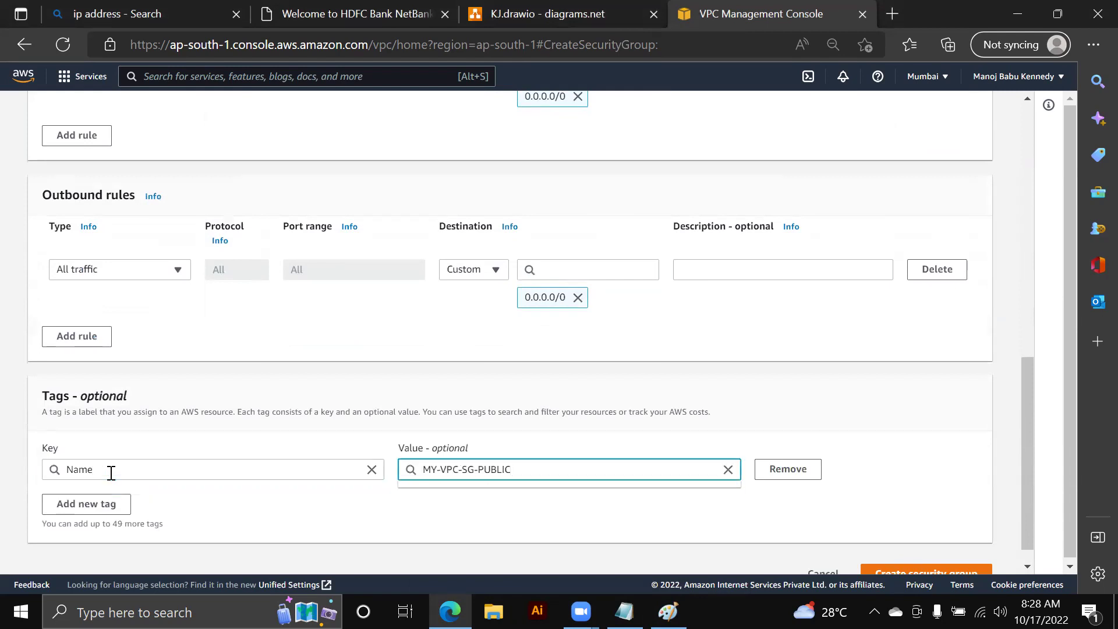
{"action": "scroll", "coordinate": [637, 512], "scroll_direction": "down", "scroll_amount": 1}
{"action": "key", "text": "Return"}
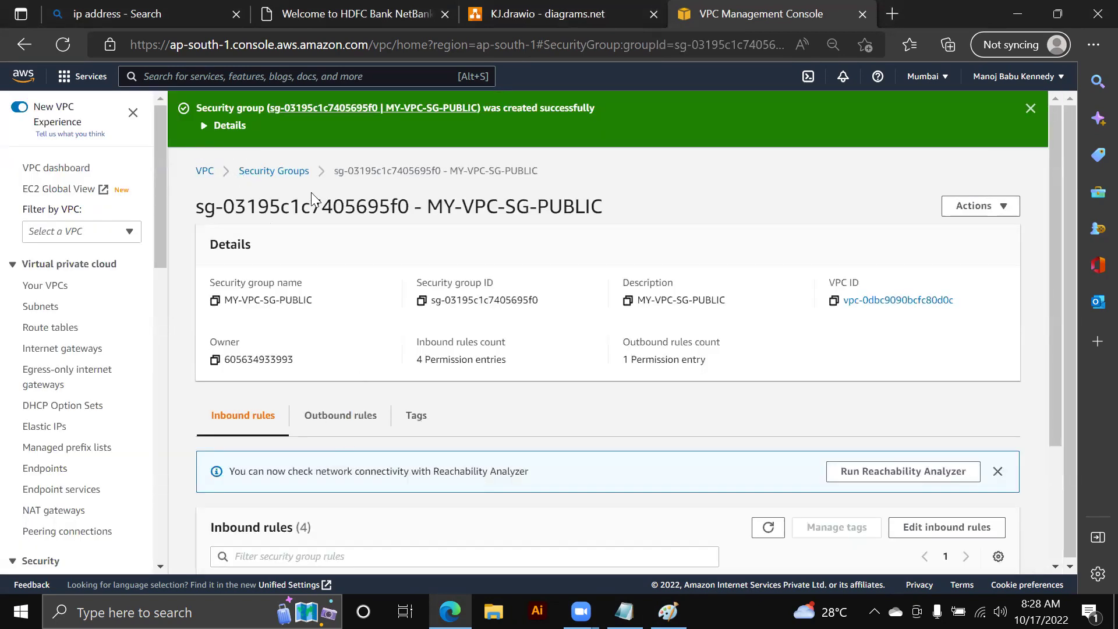
- Copy security group ID sg-03195c1c7405695f0 into the Notepad notes, then return to Security Groups
{"action": "left_click_drag", "start_coordinate": [494, 284], "coordinate": [423, 285]}
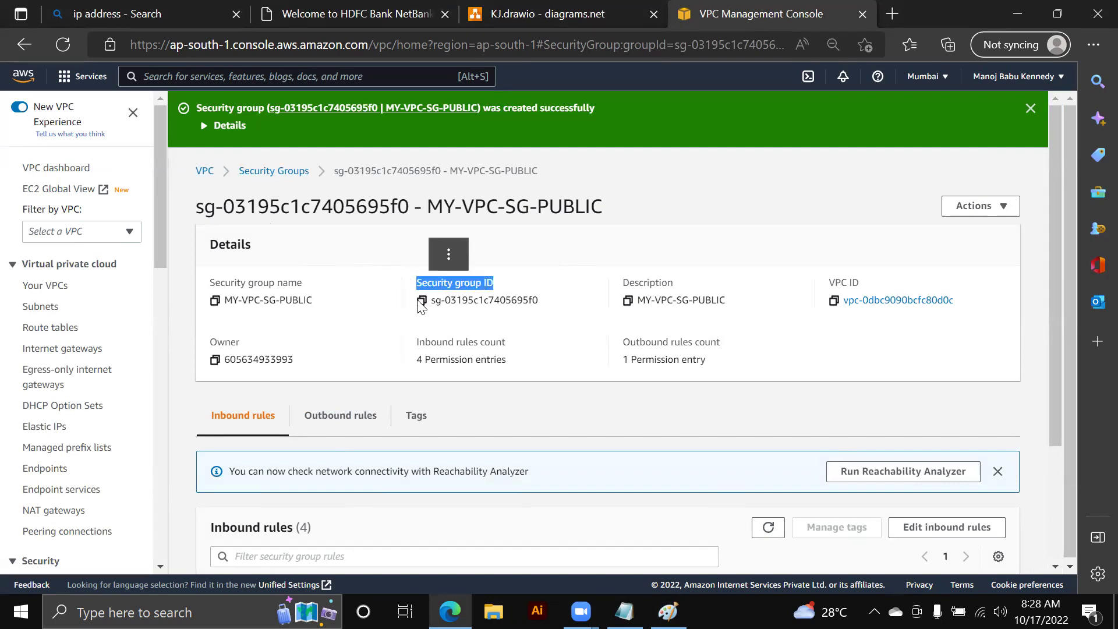
{"action": "left_click", "coordinate": [421, 300]}
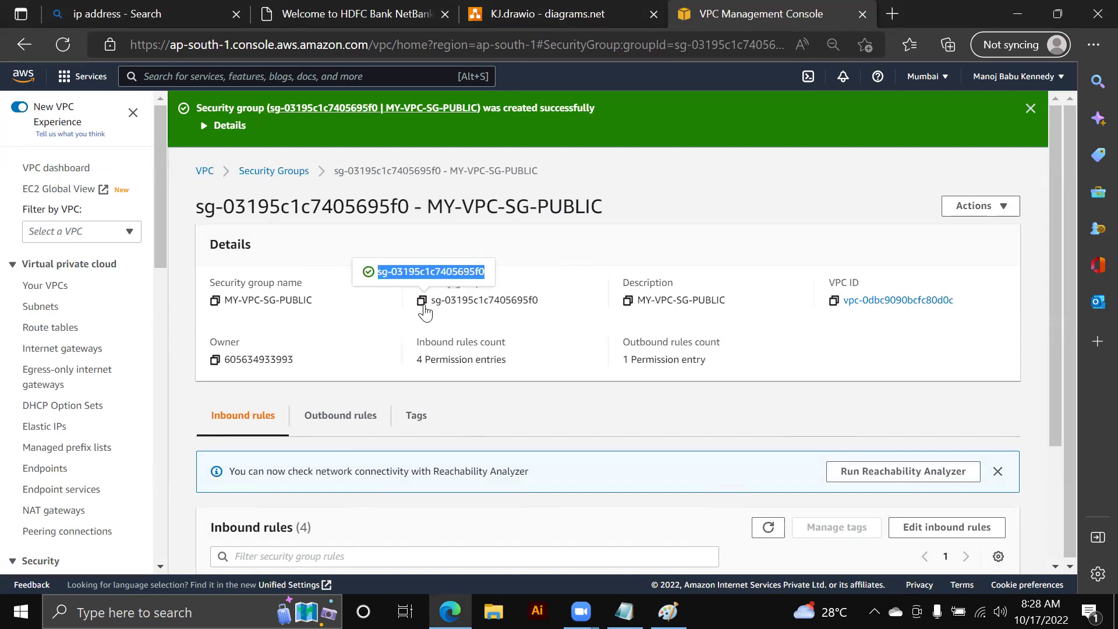
{"action": "key", "text": "alt+Tab"}
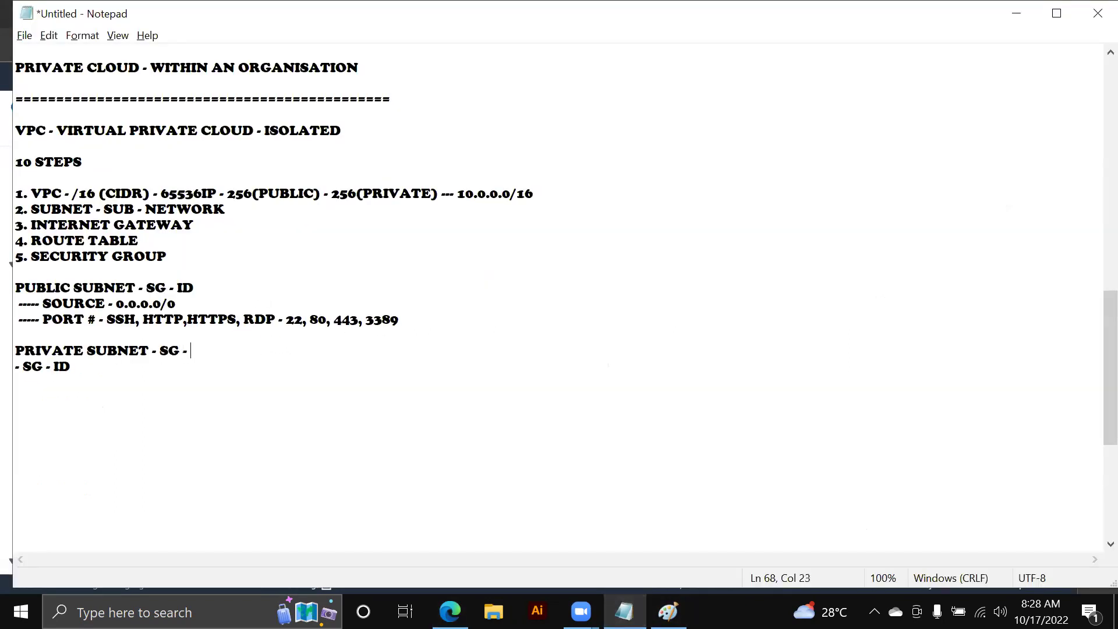
{"action": "key", "text": "ctrl+v"}
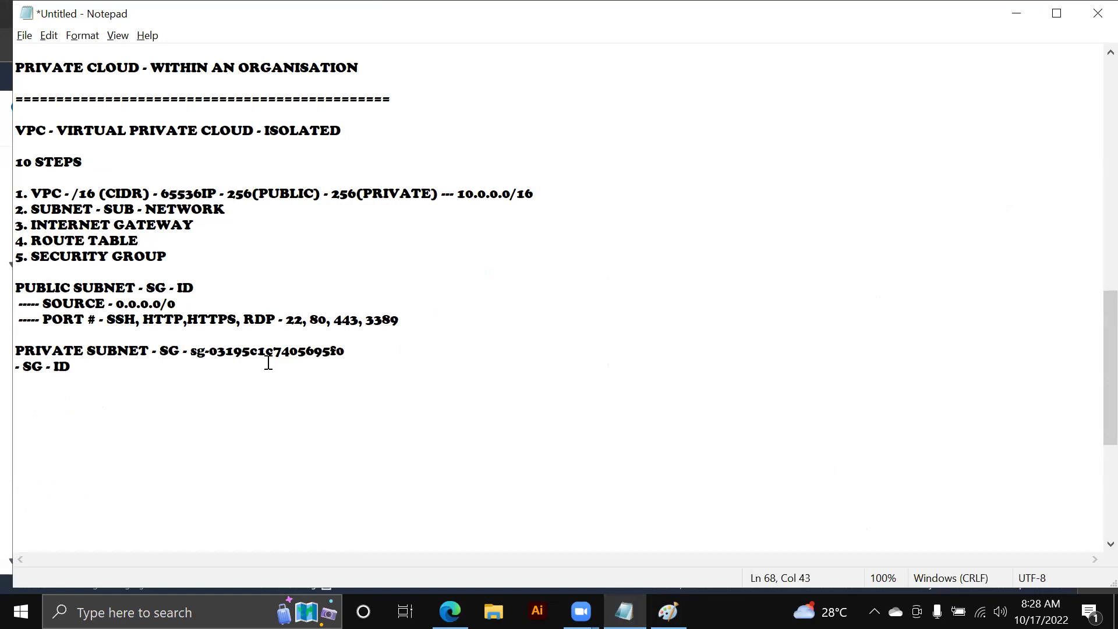
{"action": "key", "text": "alt+Tab"}
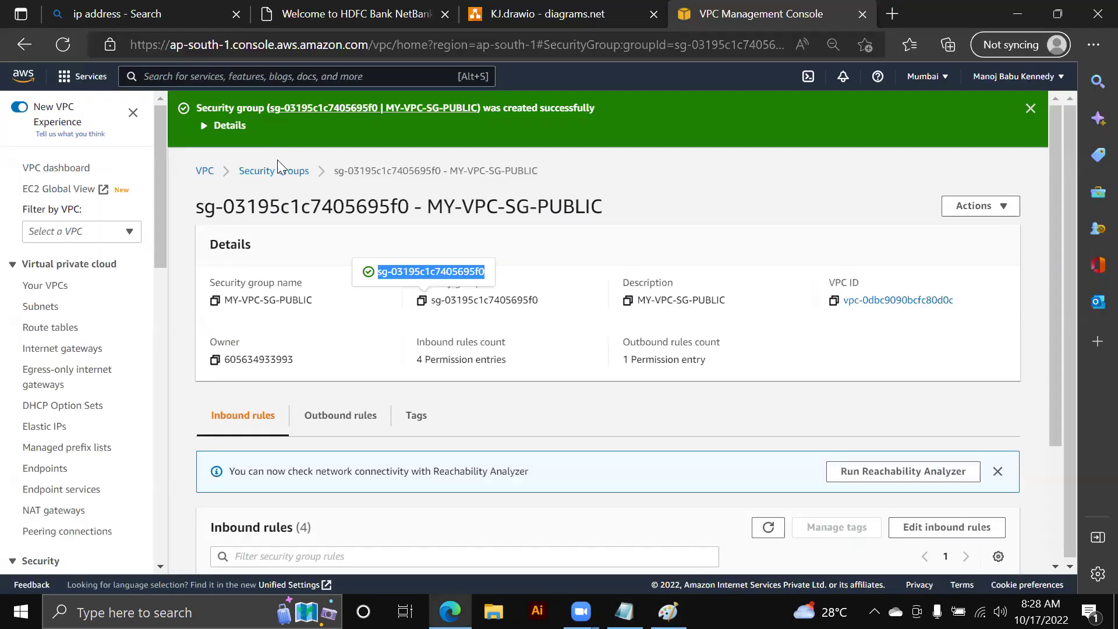
{"action": "left_click", "coordinate": [278, 171]}
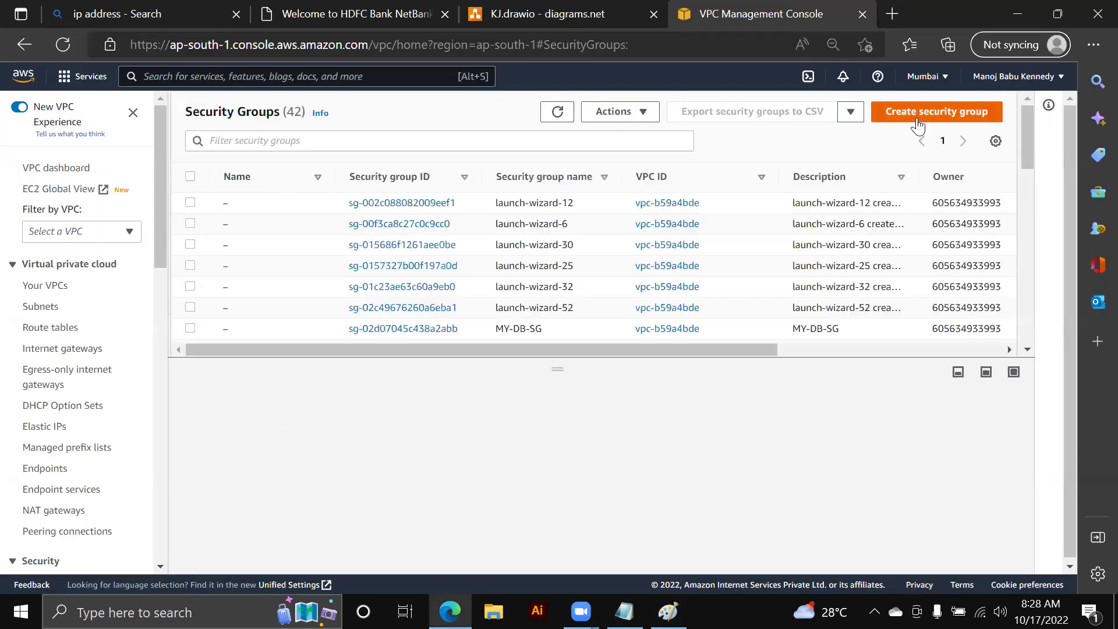
- Start a new security group named MY-SG-PRIVATE, same description, in VPC vpc-0dbc9090bcfc80d0c
{"action": "scroll", "coordinate": [476, 266], "scroll_direction": "down", "scroll_amount": 2}
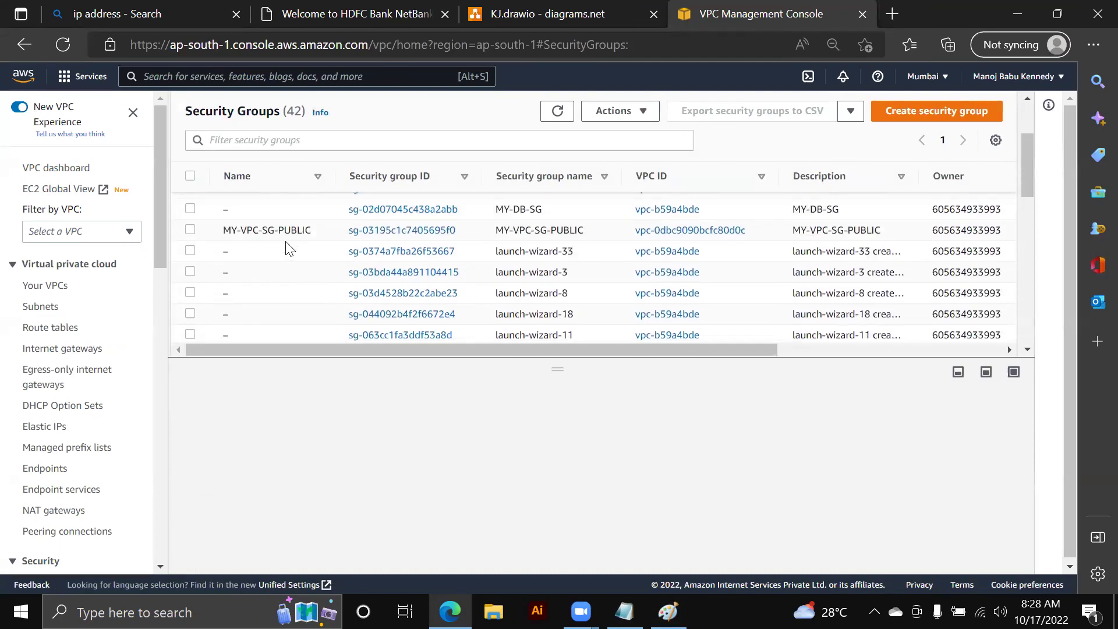
{"action": "left_click", "coordinate": [942, 113]}
{"action": "left_click", "coordinate": [156, 282]}
{"action": "type", "text": "MY-SG-PRIVAT"}
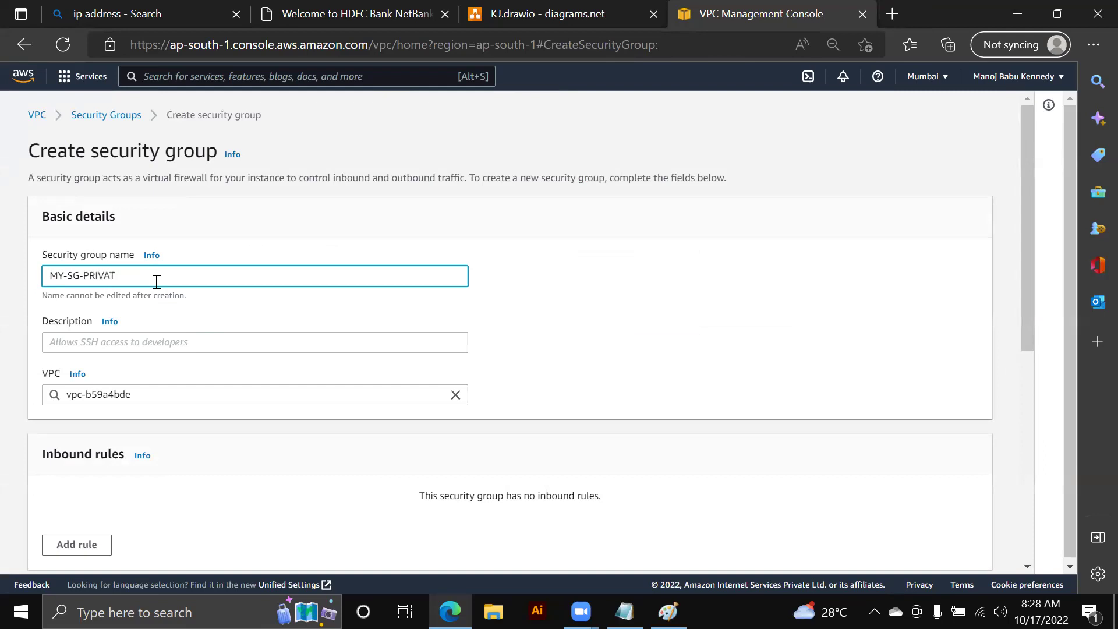
{"action": "key", "text": "ctrl+a"}
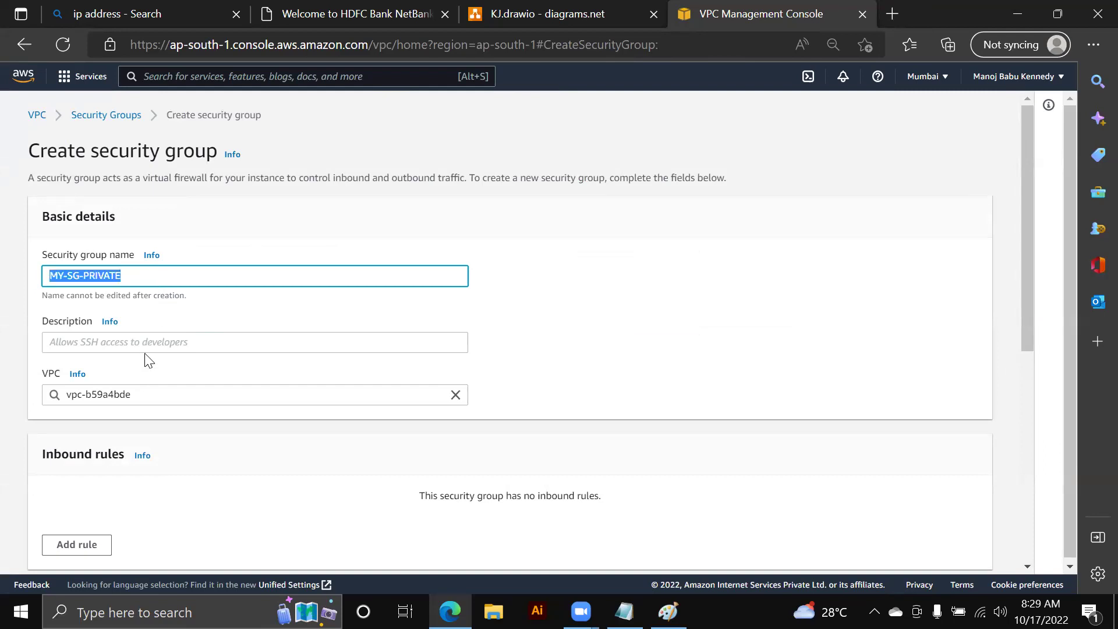
{"action": "left_click", "coordinate": [147, 349]}
{"action": "key", "text": "ctrl+v"}
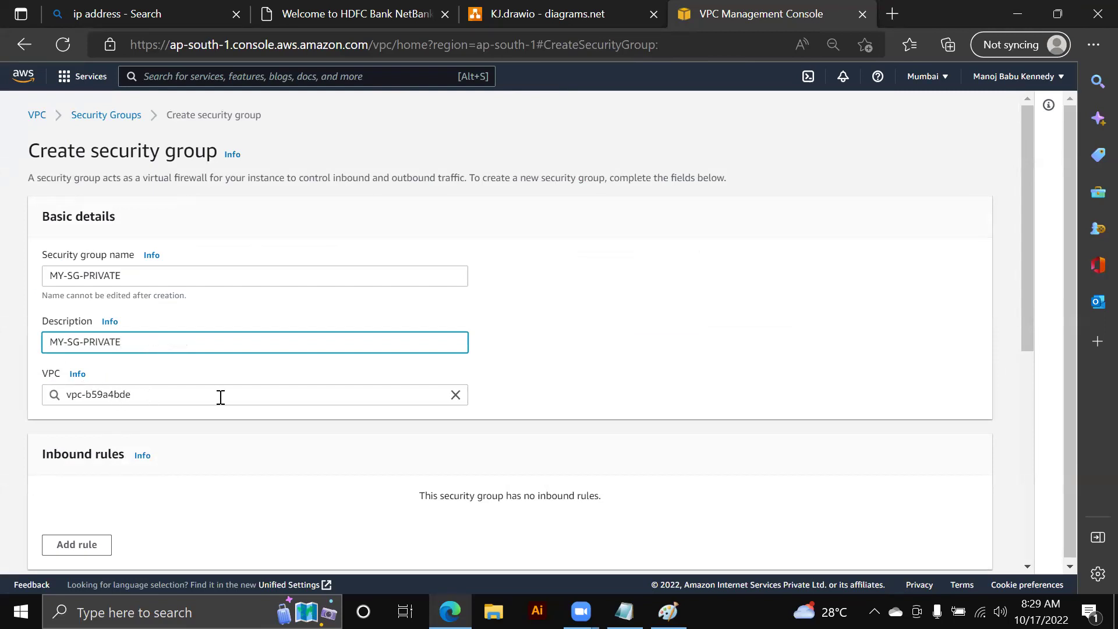
{"action": "left_click", "coordinate": [456, 396]}
{"action": "left_click", "coordinate": [224, 414]}
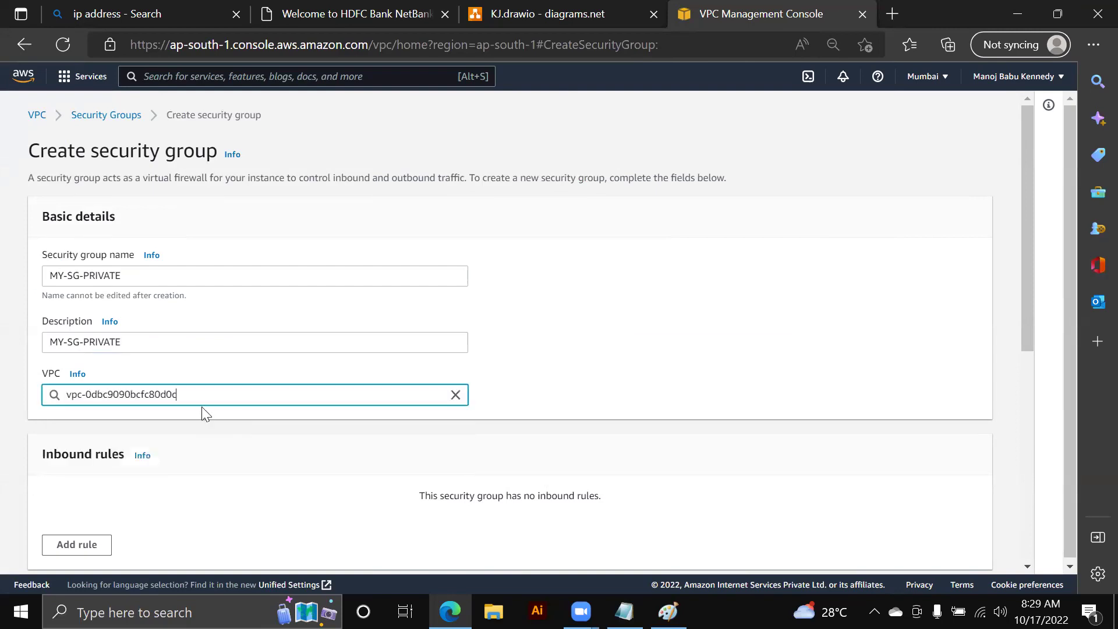
- Add an All TCP inbound rule whose source is the MY-VPC-SG-PUBLIC security group
{"action": "scroll", "coordinate": [488, 405], "scroll_direction": "down", "scroll_amount": 1}
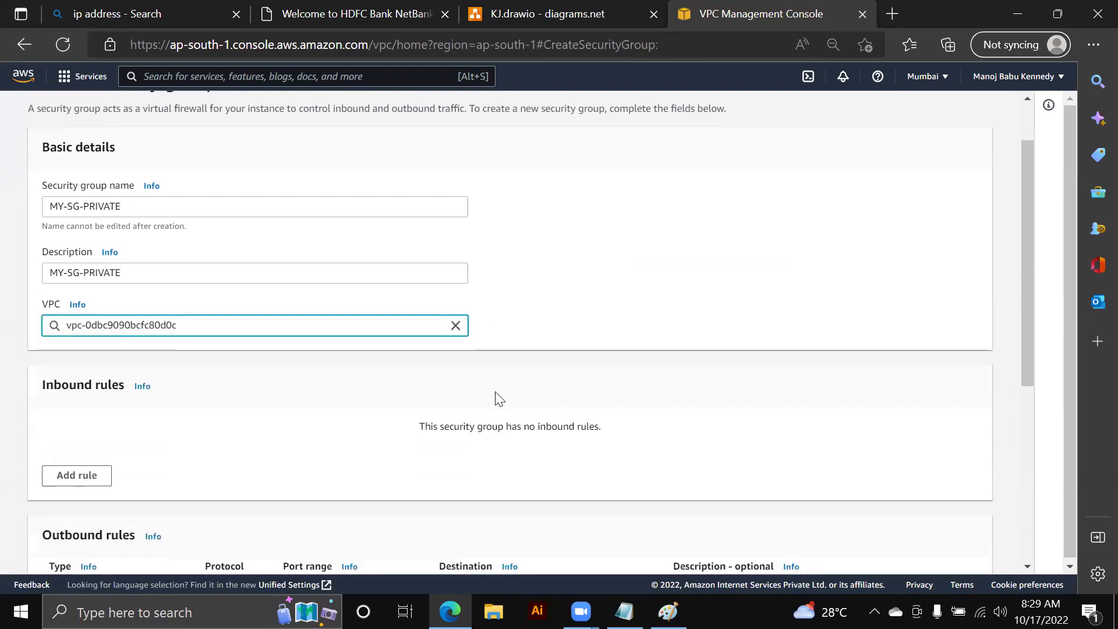
{"action": "left_click", "coordinate": [86, 474]}
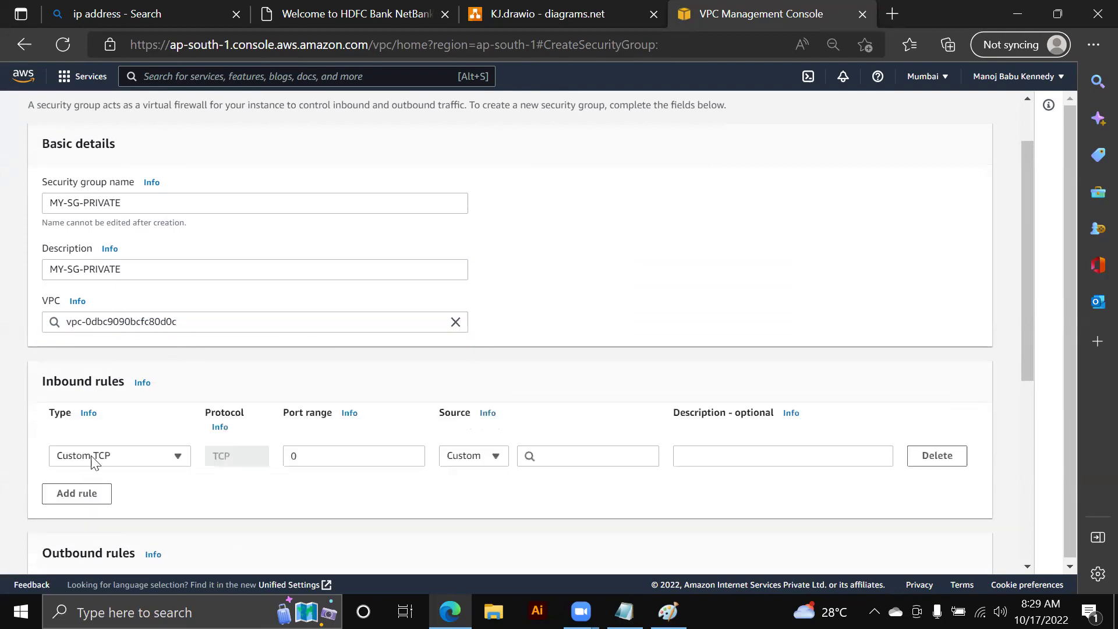
{"action": "left_click", "coordinate": [129, 455]}
{"action": "scroll", "coordinate": [114, 362], "scroll_direction": "down", "scroll_amount": 5}
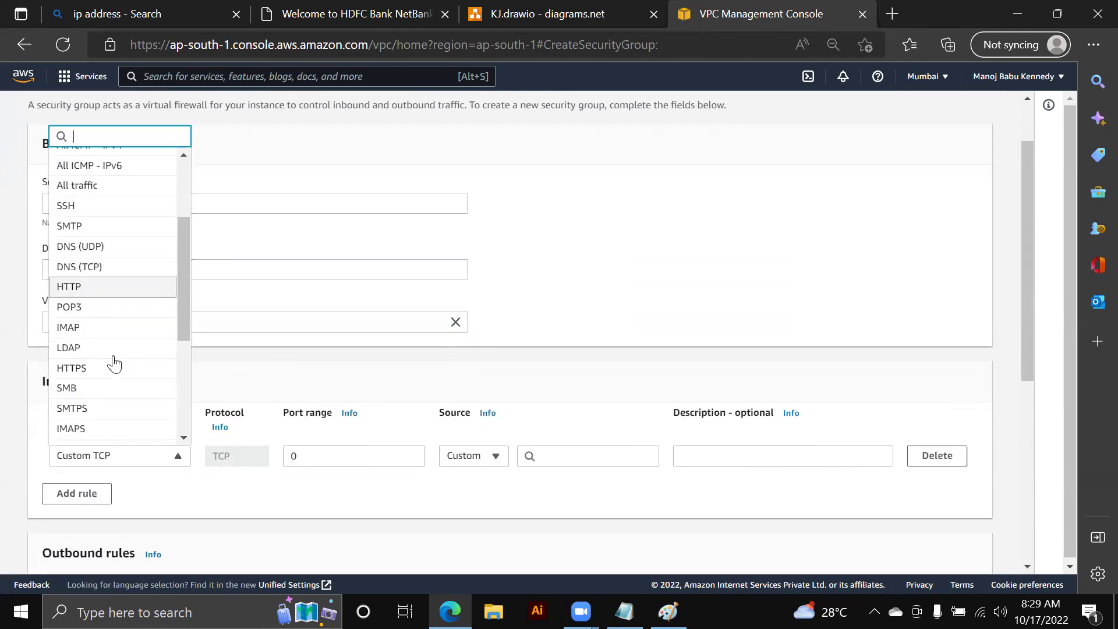
{"action": "scroll", "coordinate": [114, 362], "scroll_direction": "up", "scroll_amount": 5}
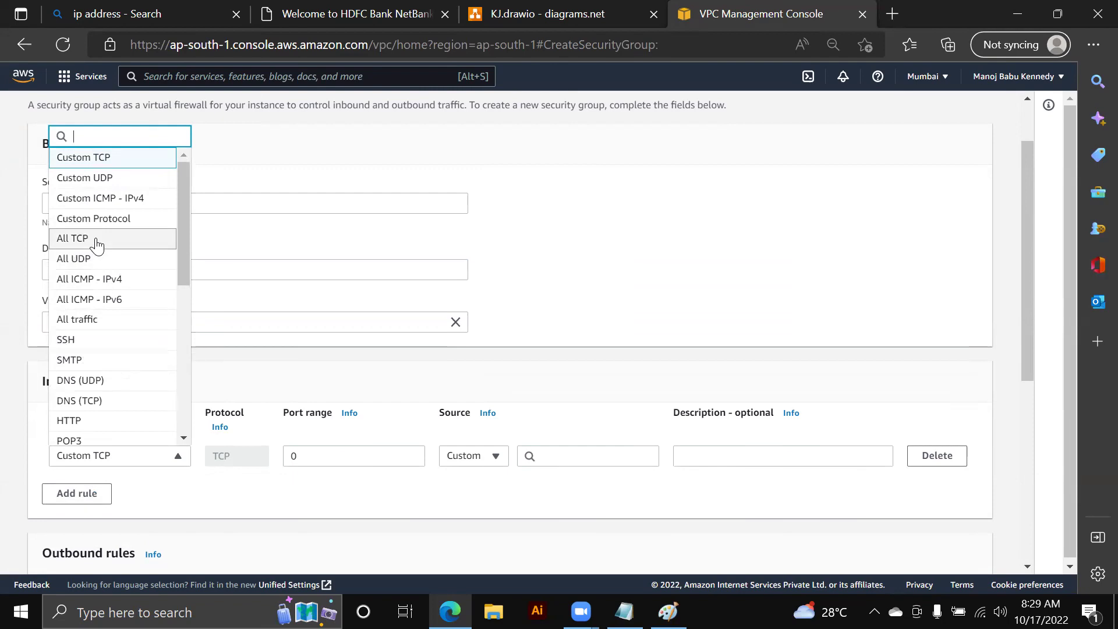
{"action": "left_click", "coordinate": [96, 238]}
{"action": "left_click", "coordinate": [578, 459]}
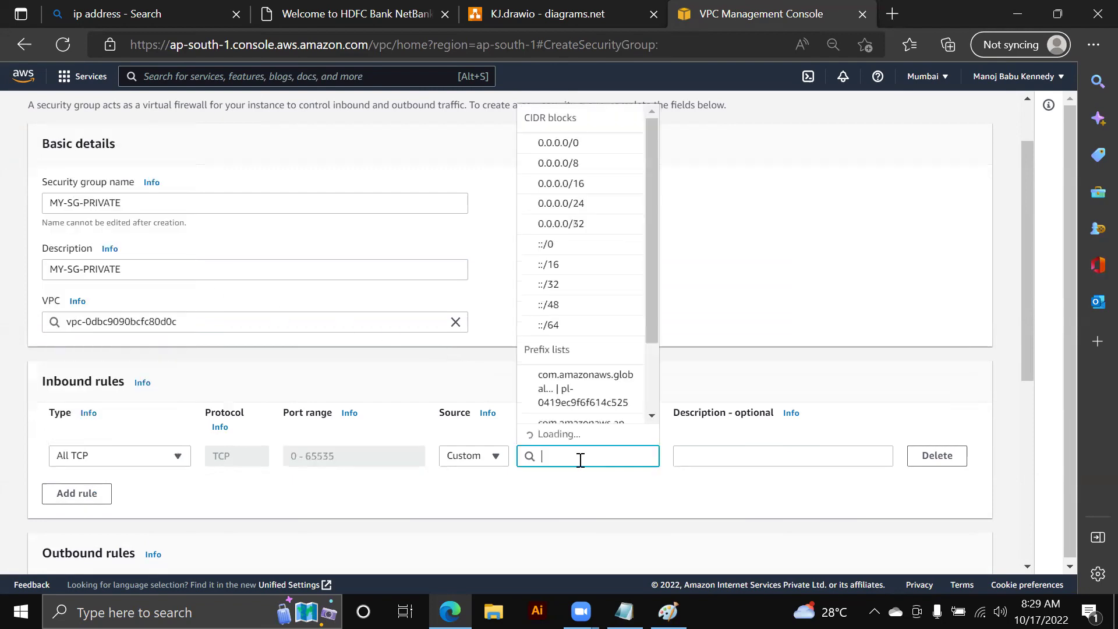
{"action": "scroll", "coordinate": [589, 334], "scroll_direction": "down", "scroll_amount": 1}
{"action": "scroll", "coordinate": [592, 336], "scroll_direction": "up", "scroll_amount": 1}
{"action": "scroll", "coordinate": [600, 326], "scroll_direction": "down", "scroll_amount": 2}
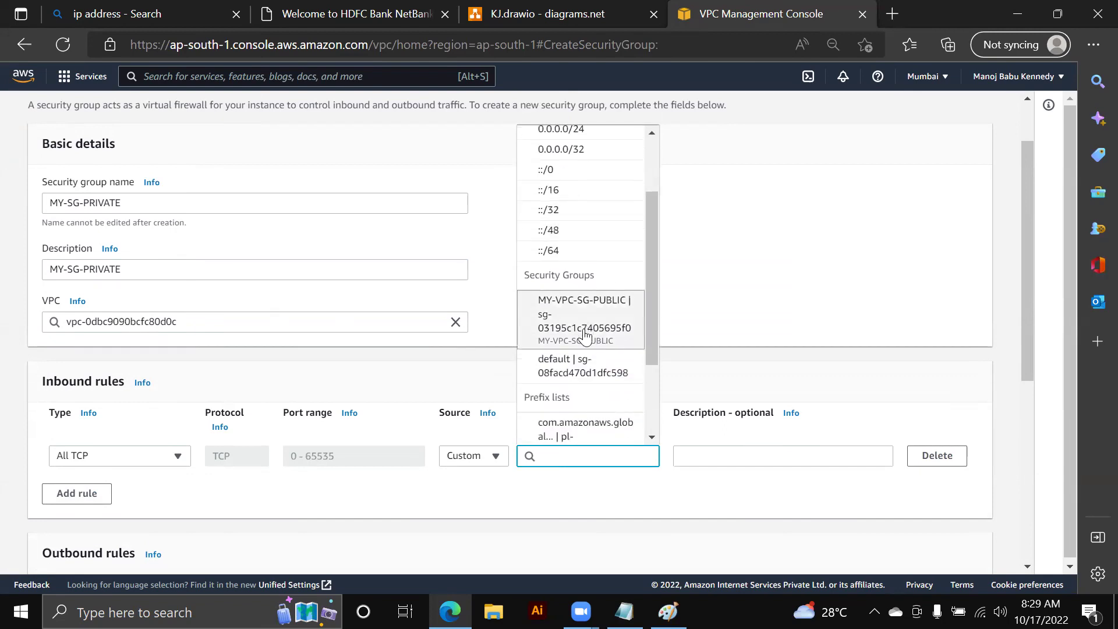
{"action": "scroll", "coordinate": [590, 335], "scroll_direction": "up", "scroll_amount": 2}
{"action": "left_click", "coordinate": [575, 165]}
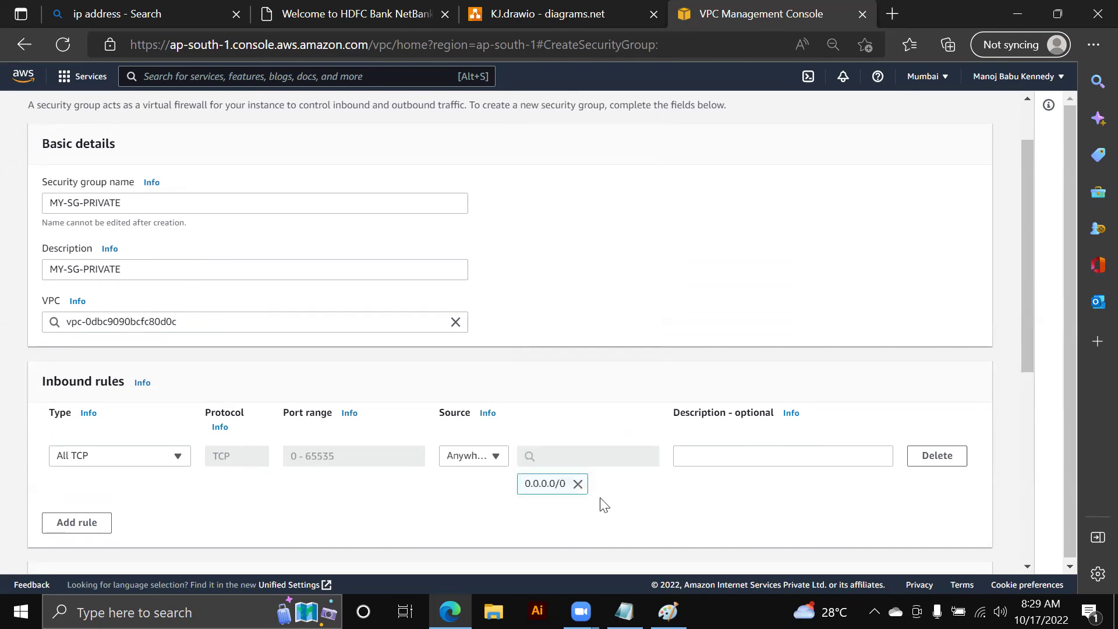
{"action": "left_click", "coordinate": [578, 484]}
{"action": "left_click", "coordinate": [584, 460]}
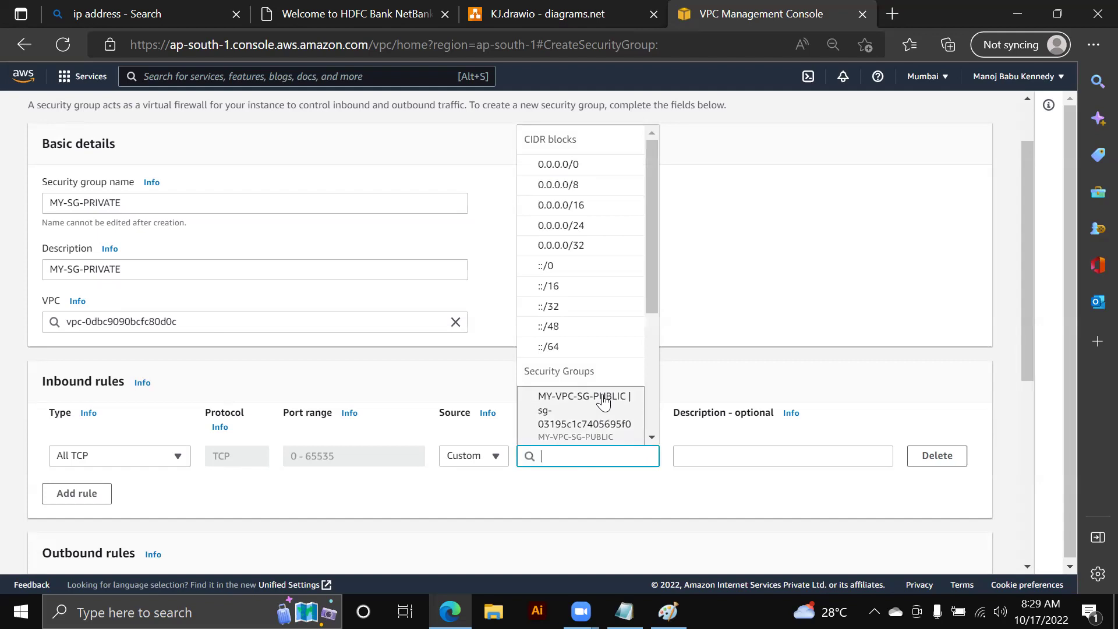
{"action": "left_click", "coordinate": [564, 404]}
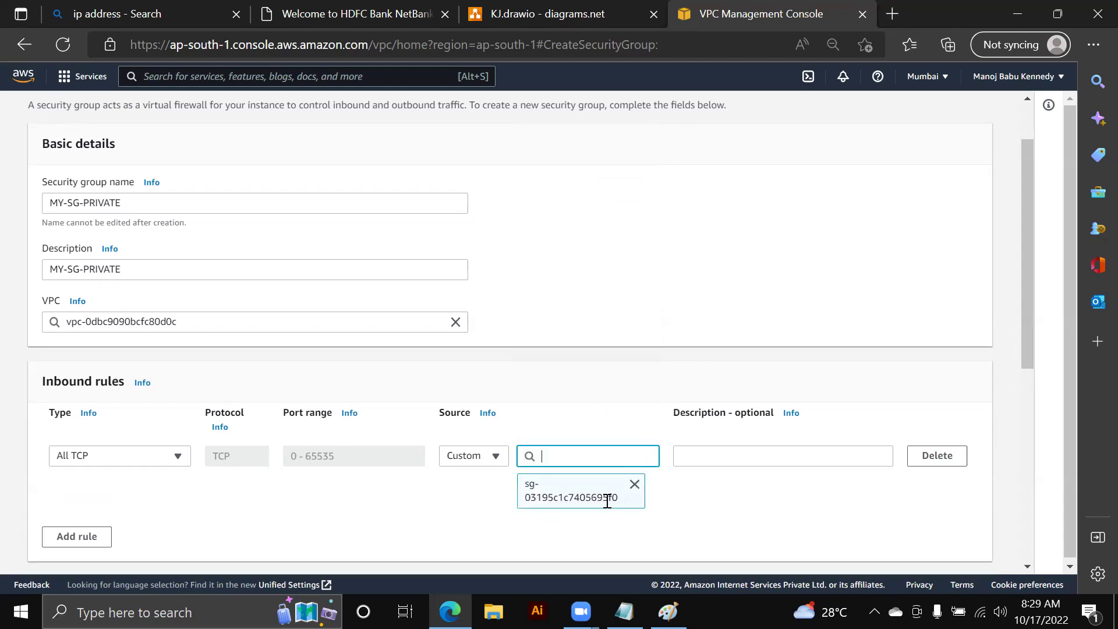
- Check the chosen source against the public group ID saved in Notepad
{"action": "left_click", "coordinate": [625, 611]}
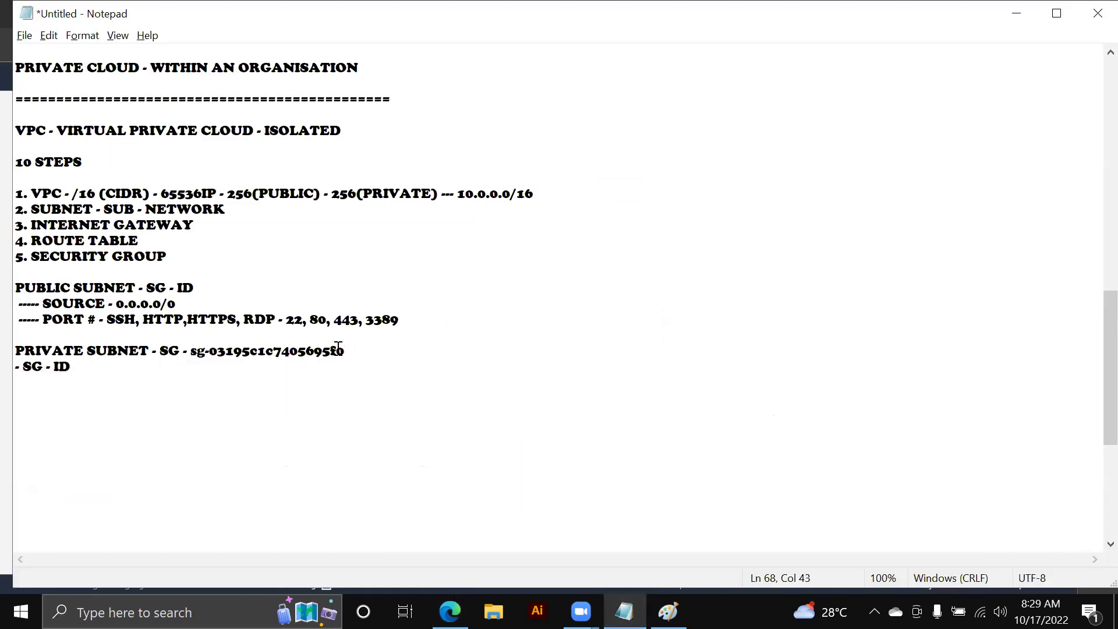
{"action": "left_click_drag", "start_coordinate": [330, 349], "coordinate": [347, 350]}
{"action": "key", "text": "alt+Tab"}
- Tag it Name = MY-SG-PRIVATE, create the group, and return to the security groups list
{"action": "scroll", "coordinate": [756, 509], "scroll_direction": "down", "scroll_amount": 5}
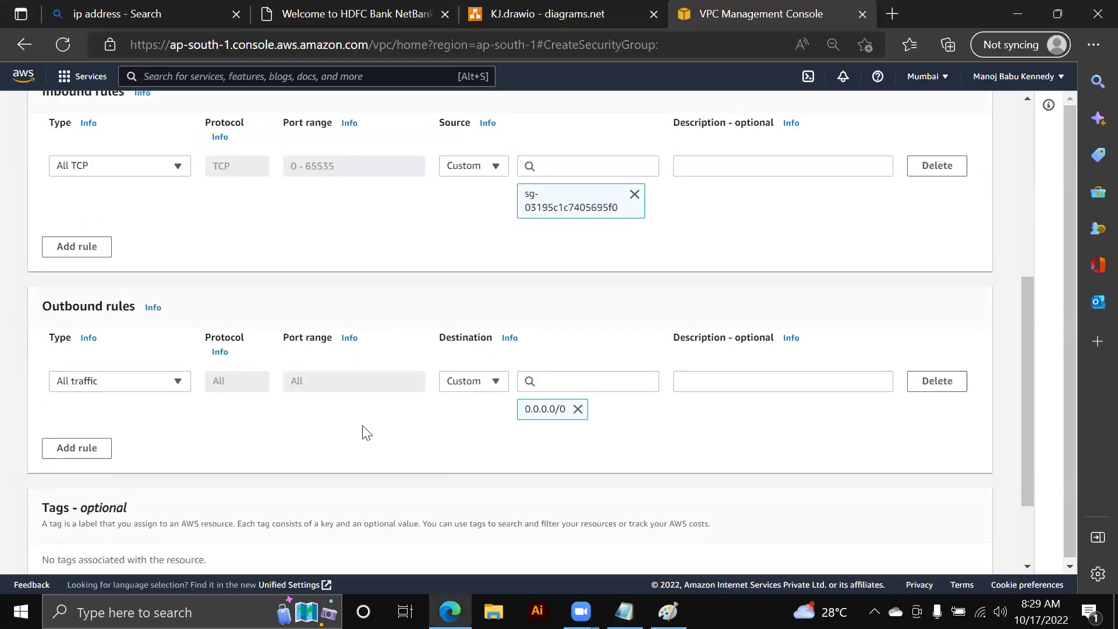
{"action": "scroll", "coordinate": [679, 452], "scroll_direction": "down", "scroll_amount": 2}
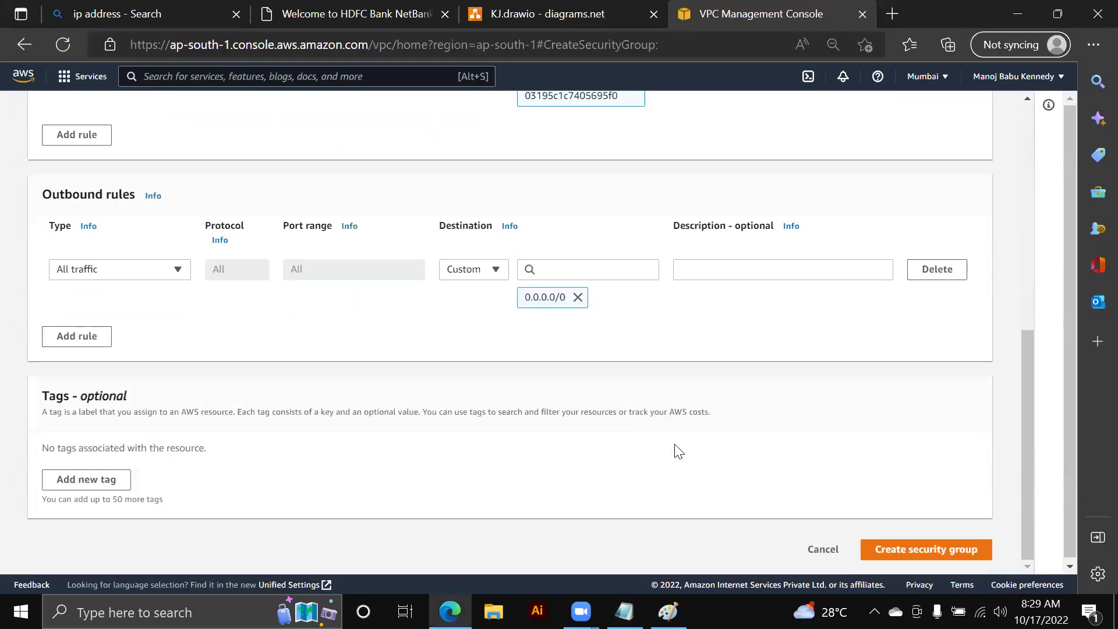
{"action": "left_click", "coordinate": [86, 478]}
{"action": "type", "text": "Name"}
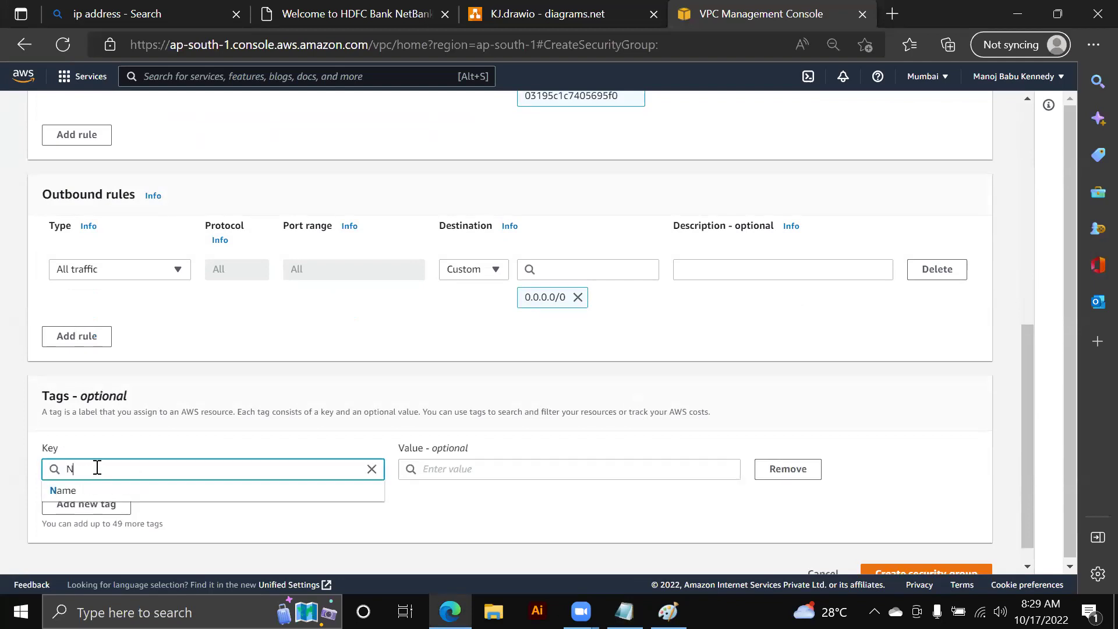
{"action": "key", "text": "Tab"}
{"action": "type", "text": "MY-SG-PRIVATE"}
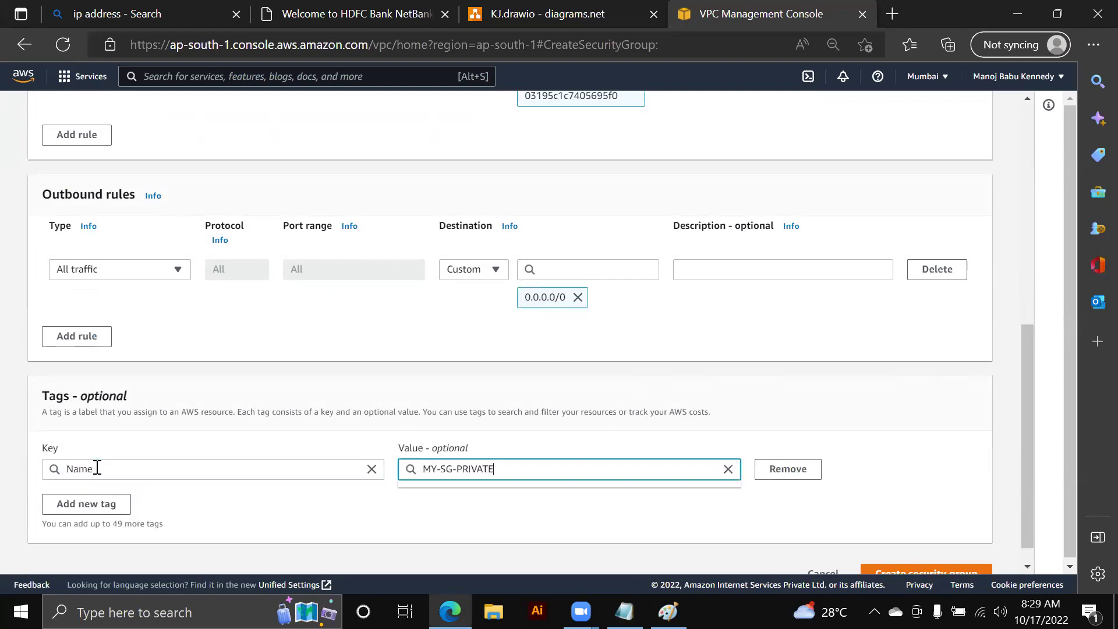
{"action": "scroll", "coordinate": [681, 499], "scroll_direction": "down", "scroll_amount": 1}
{"action": "left_click", "coordinate": [685, 501]}
{"action": "key", "text": "Return"}
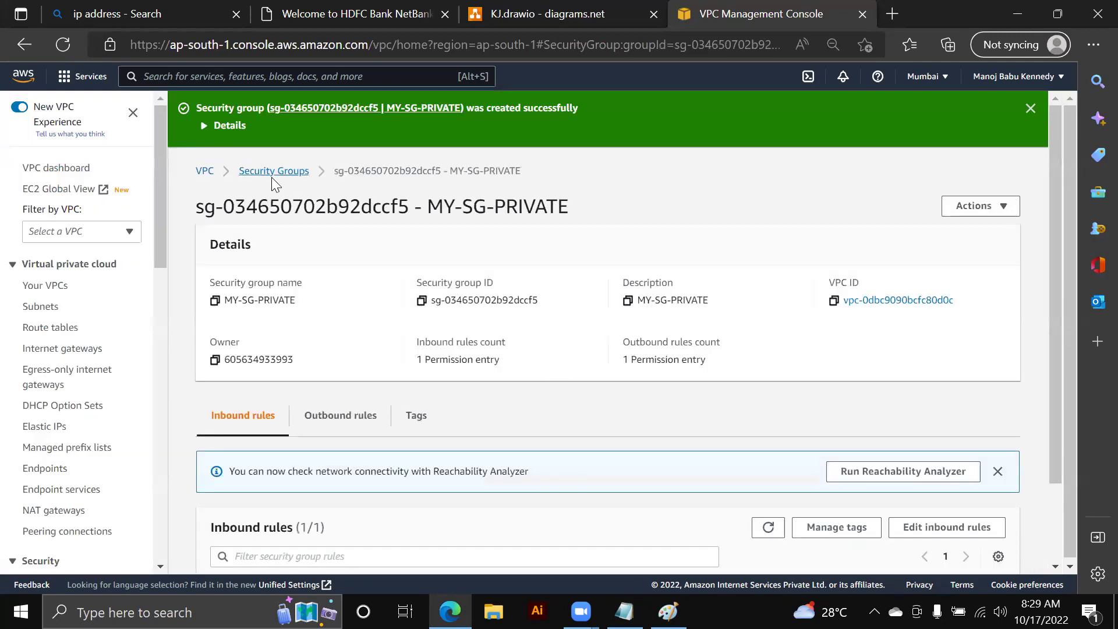
{"action": "left_click", "coordinate": [270, 172]}
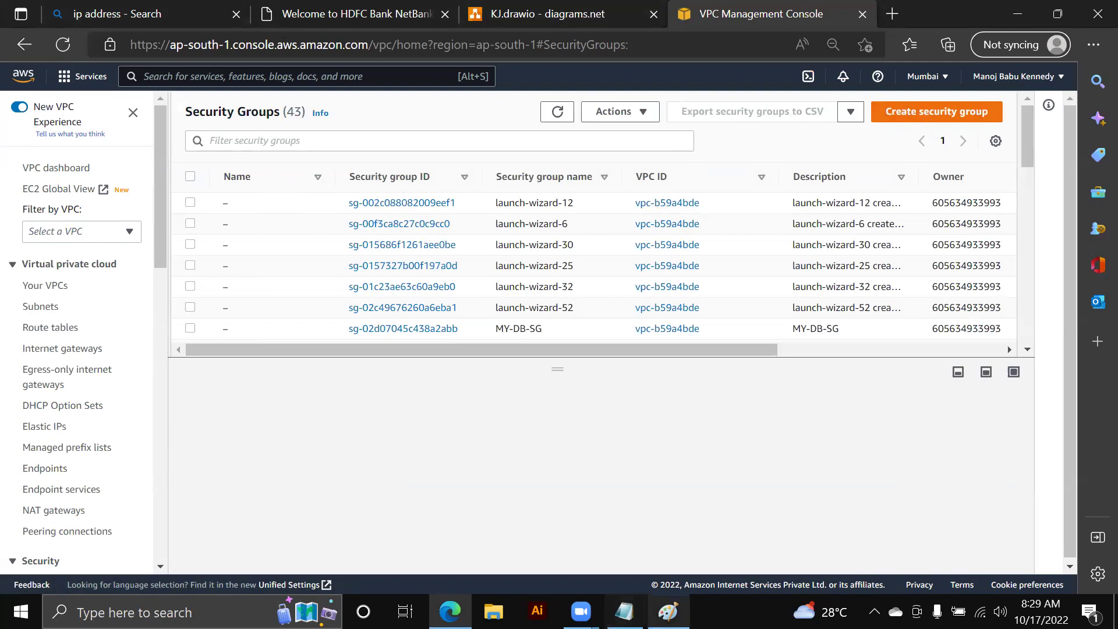
- In the network diagram, label the triangle beside PRIVATE SUBNET 'SG', then go back to the VPC console
{"action": "key", "text": "ctrl+shift+Tab"}
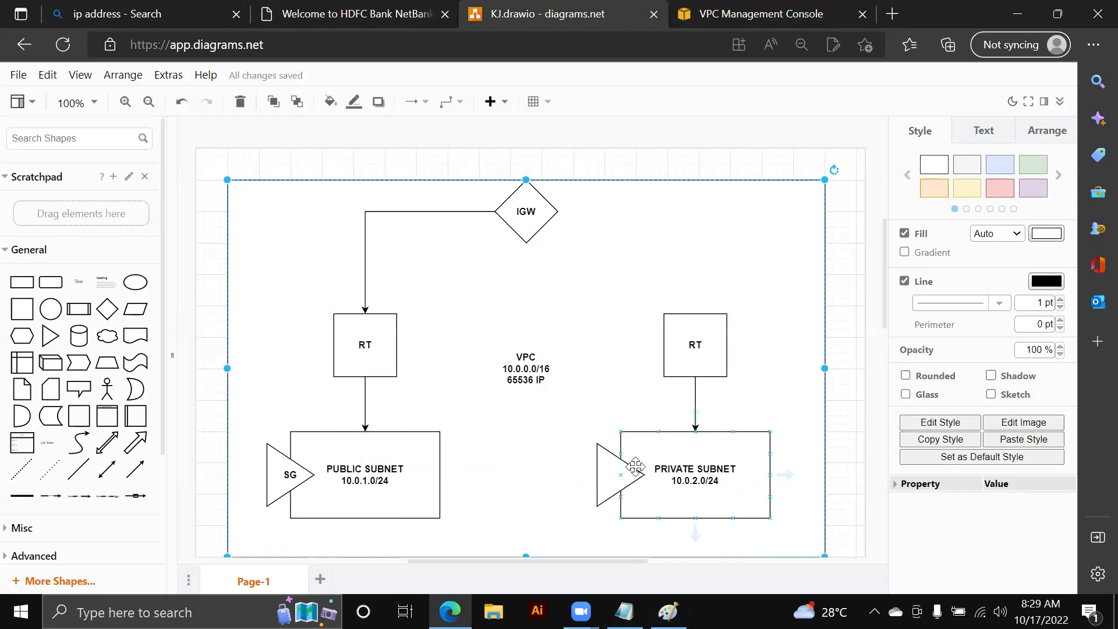
{"action": "double_click", "coordinate": [609, 475]}
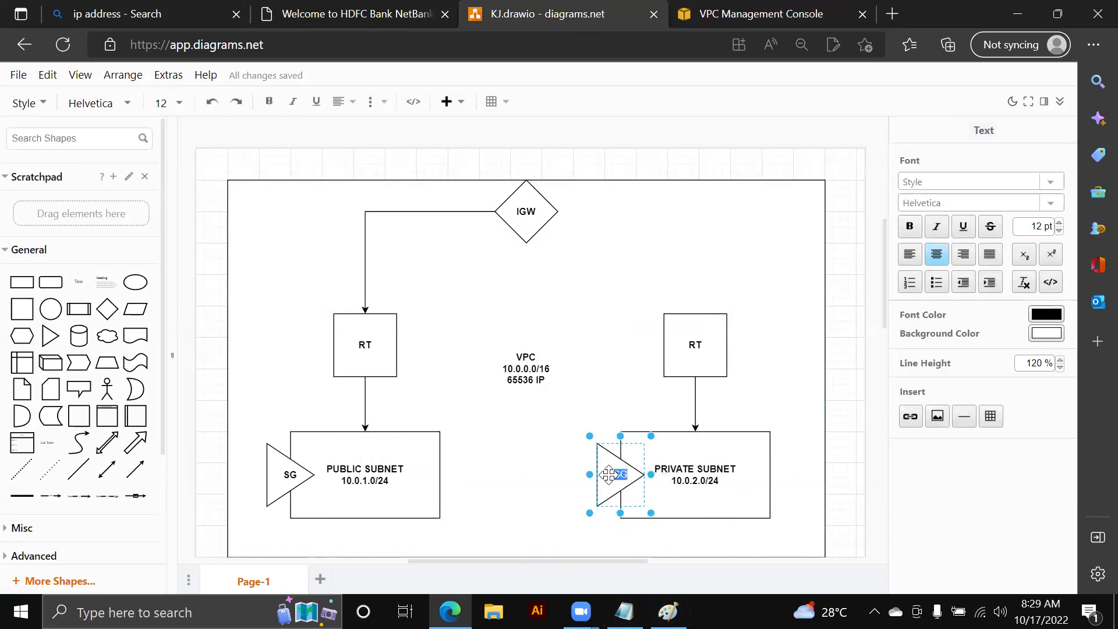
{"action": "left_click", "coordinate": [644, 373]}
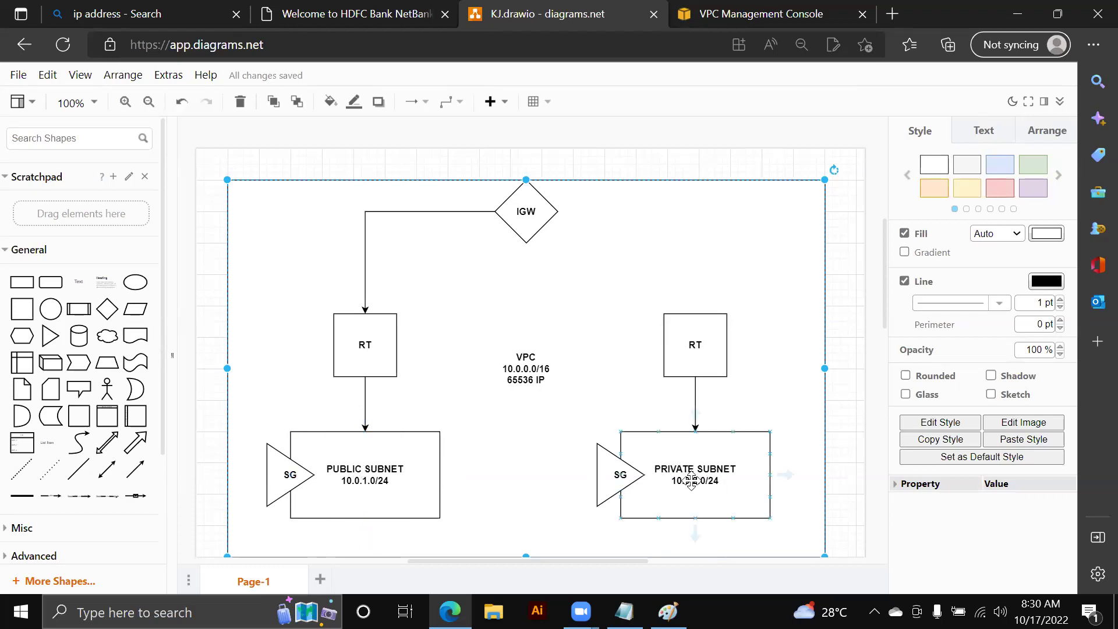
{"action": "left_click", "coordinate": [725, 14]}
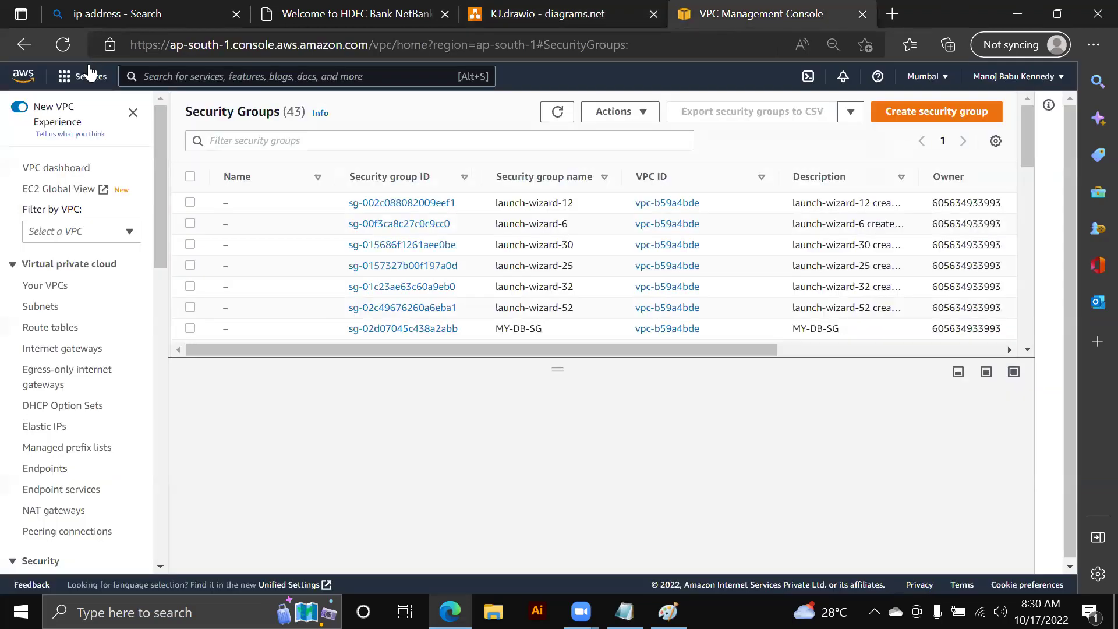
- Go to EC2 Instances and start launching a new instance
{"action": "left_click", "coordinate": [86, 76]}
{"action": "left_click", "coordinate": [339, 275]}
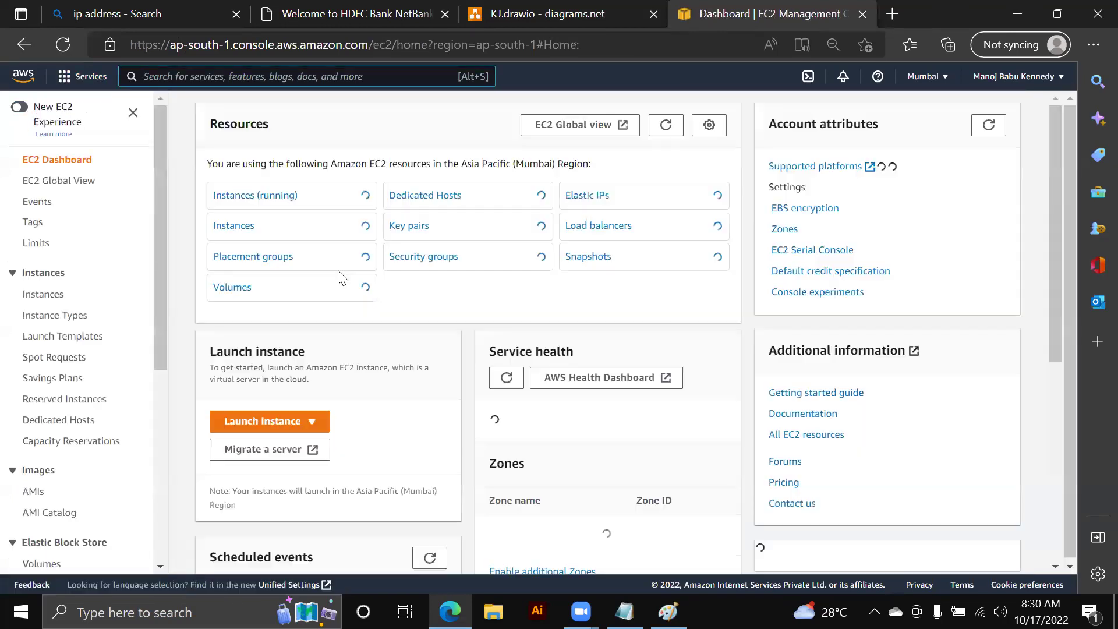
{"action": "left_click", "coordinate": [245, 227]}
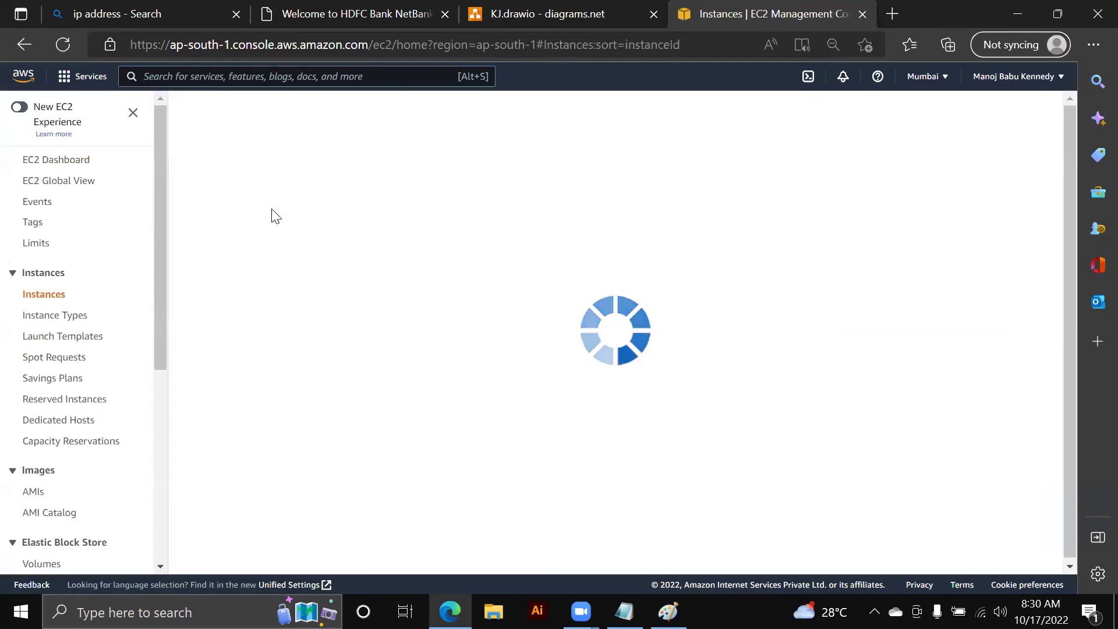
{"action": "left_click", "coordinate": [255, 116]}
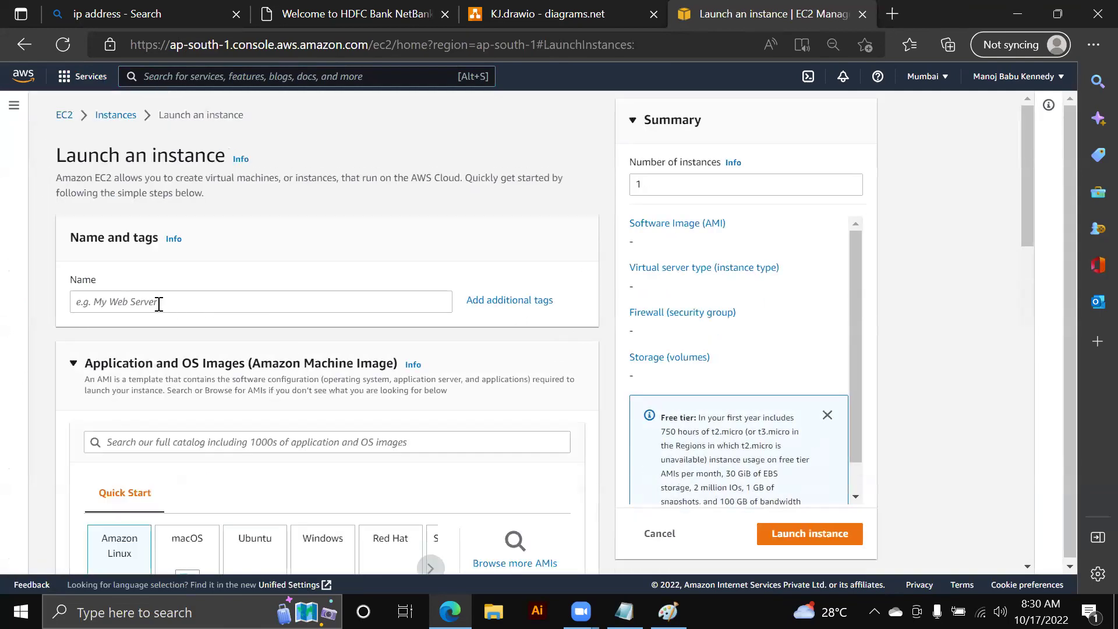
- Name the instance PUBLIC and choose the Microsoft Windows Server 2022 Base image on t2.micro
{"action": "left_click", "coordinate": [158, 302]}
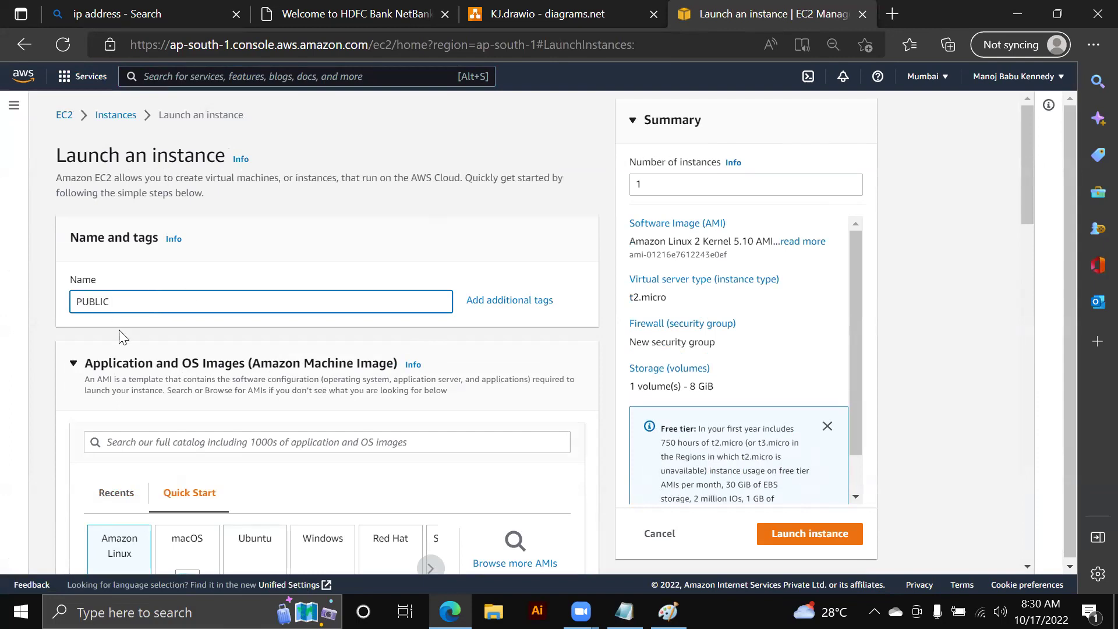
{"action": "scroll", "coordinate": [212, 375], "scroll_direction": "down", "scroll_amount": 3}
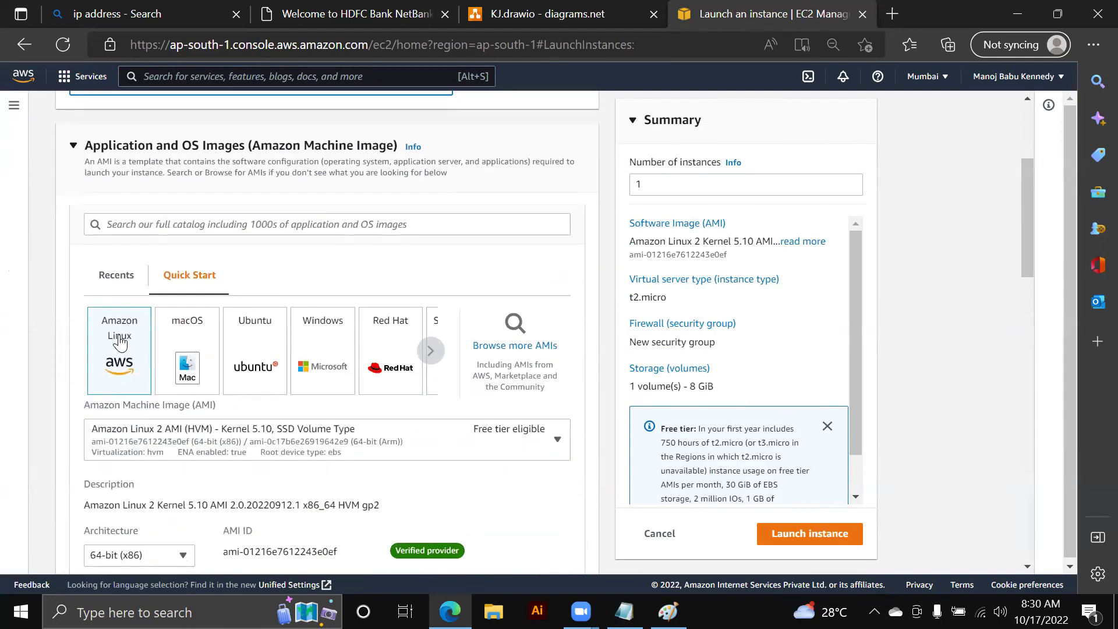
{"action": "scroll", "coordinate": [120, 342], "scroll_direction": "down", "scroll_amount": 1}
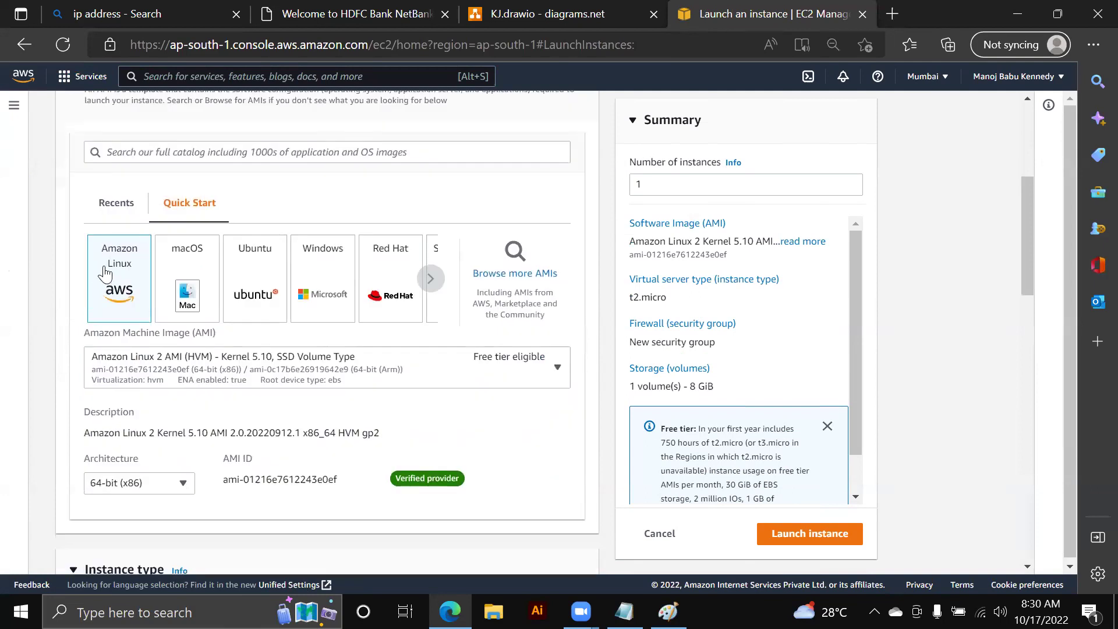
{"action": "left_click", "coordinate": [313, 284]}
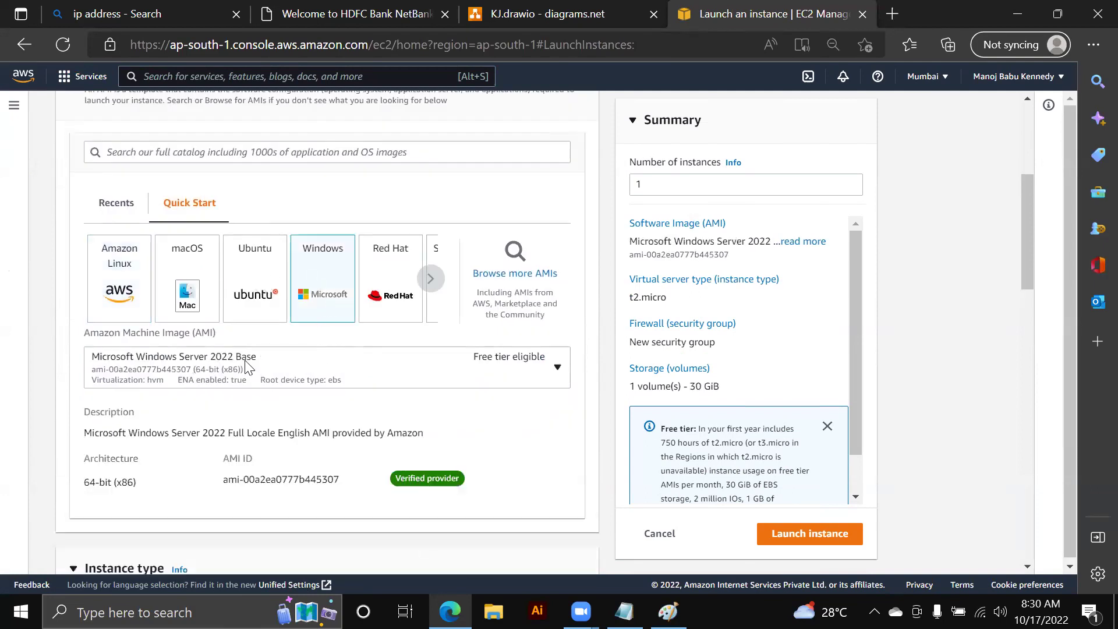
{"action": "scroll", "coordinate": [245, 366], "scroll_direction": "down", "scroll_amount": 4}
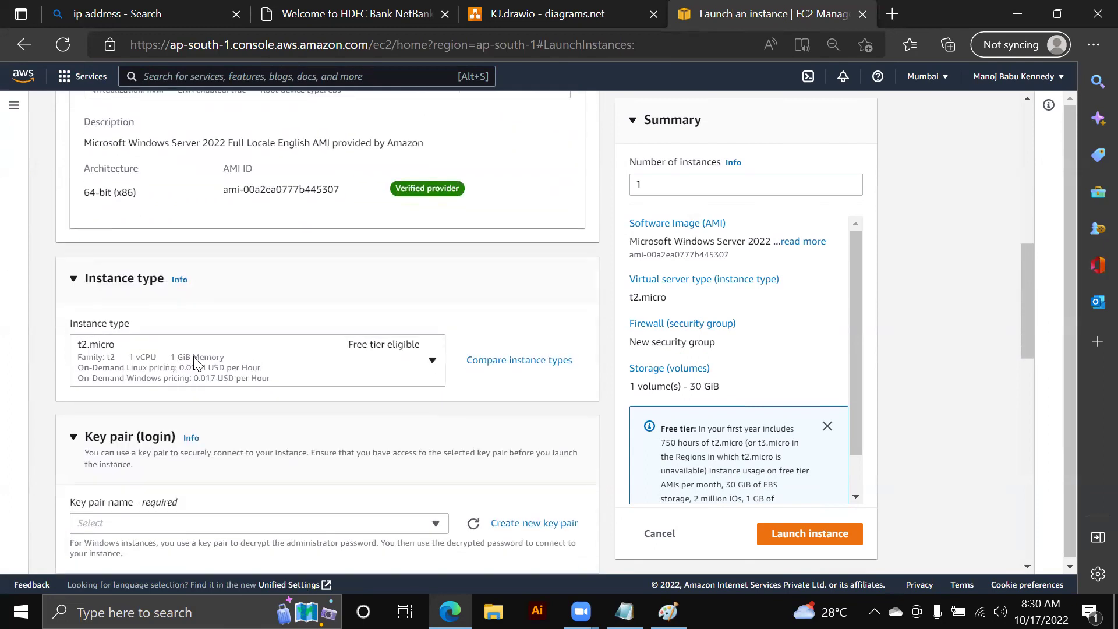
{"action": "scroll", "coordinate": [169, 358], "scroll_direction": "down", "scroll_amount": 2}
{"action": "left_click", "coordinate": [192, 384]}
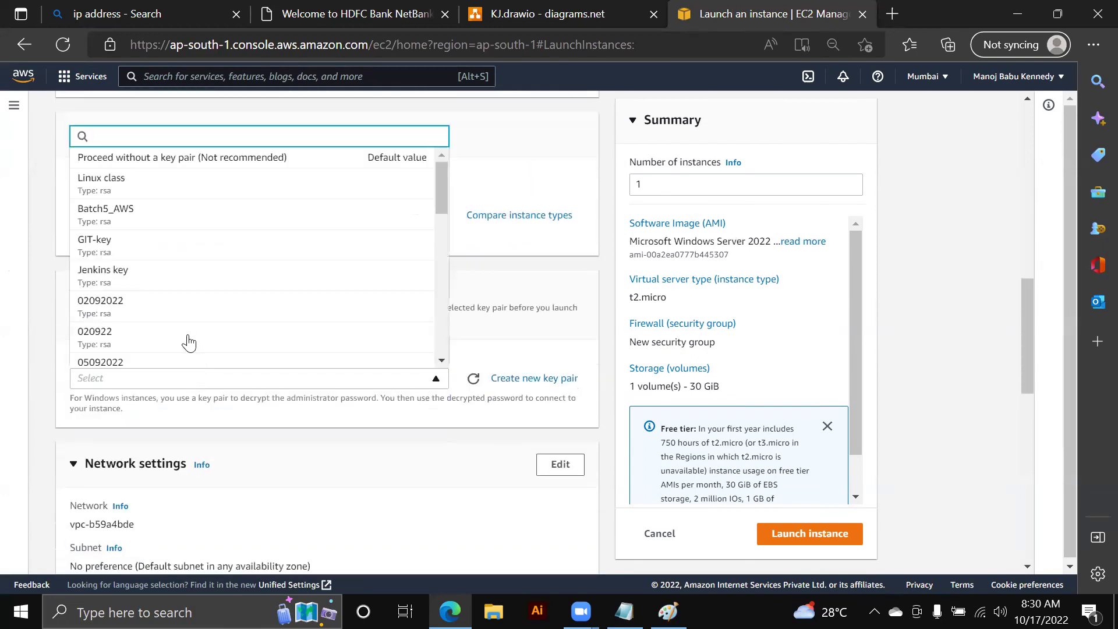
{"action": "scroll", "coordinate": [372, 327], "scroll_direction": "down", "scroll_amount": 1}
- Create a .pem key pair named VPC1710, download VPC1710.pem, and use it for the instance
{"action": "left_click", "coordinate": [527, 378]}
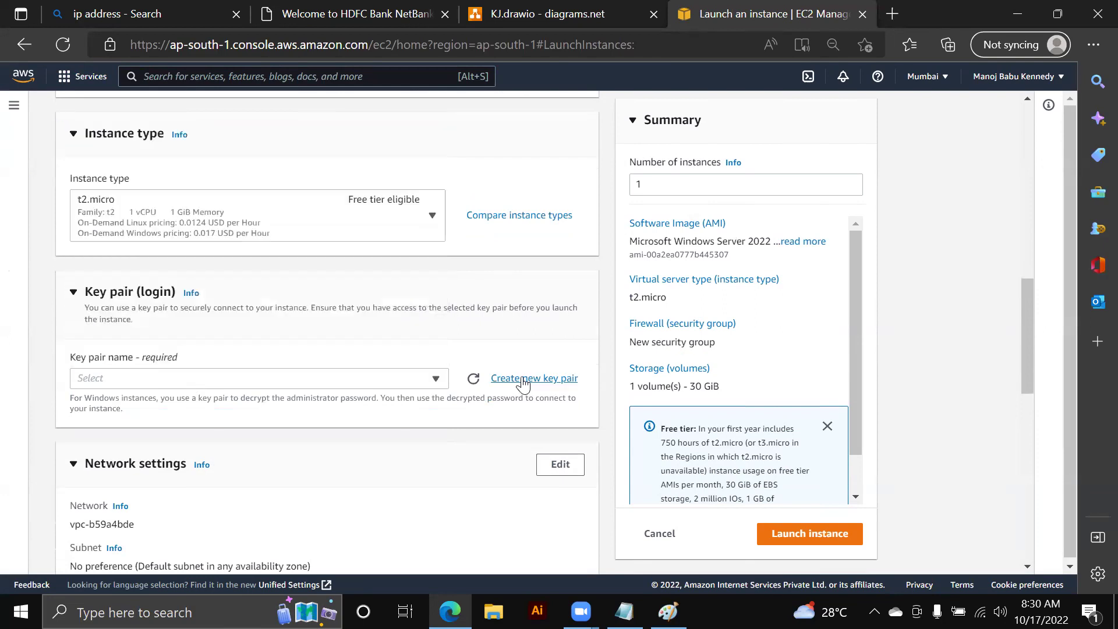
{"action": "left_click", "coordinate": [424, 344]}
{"action": "type", "text": "VPC17"}
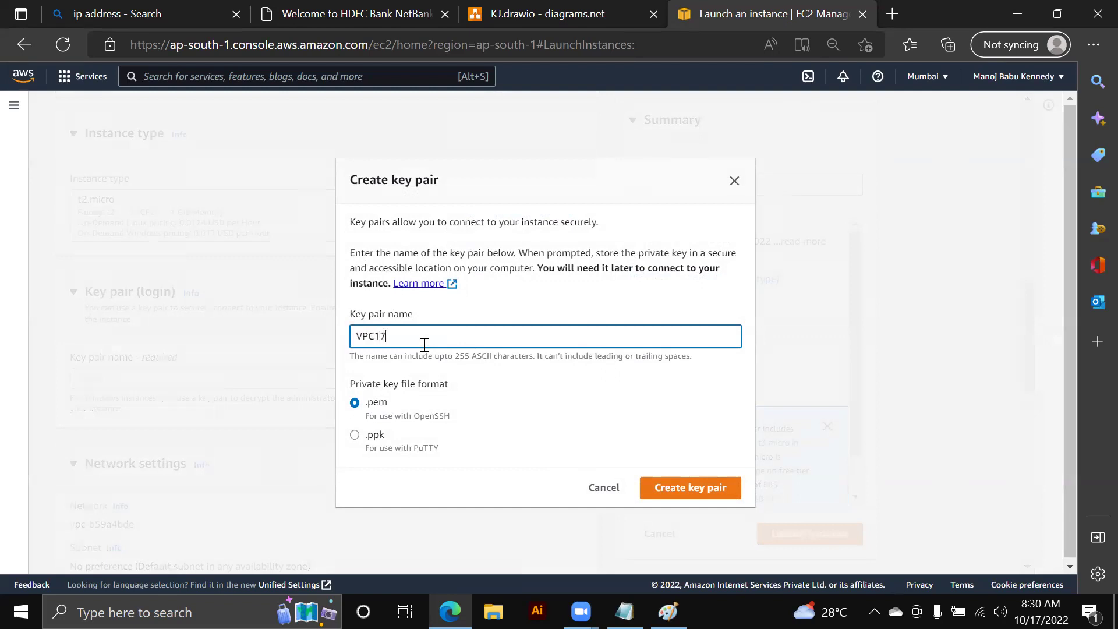
{"action": "type", "text": "10"}
{"action": "left_click", "coordinate": [666, 487]}
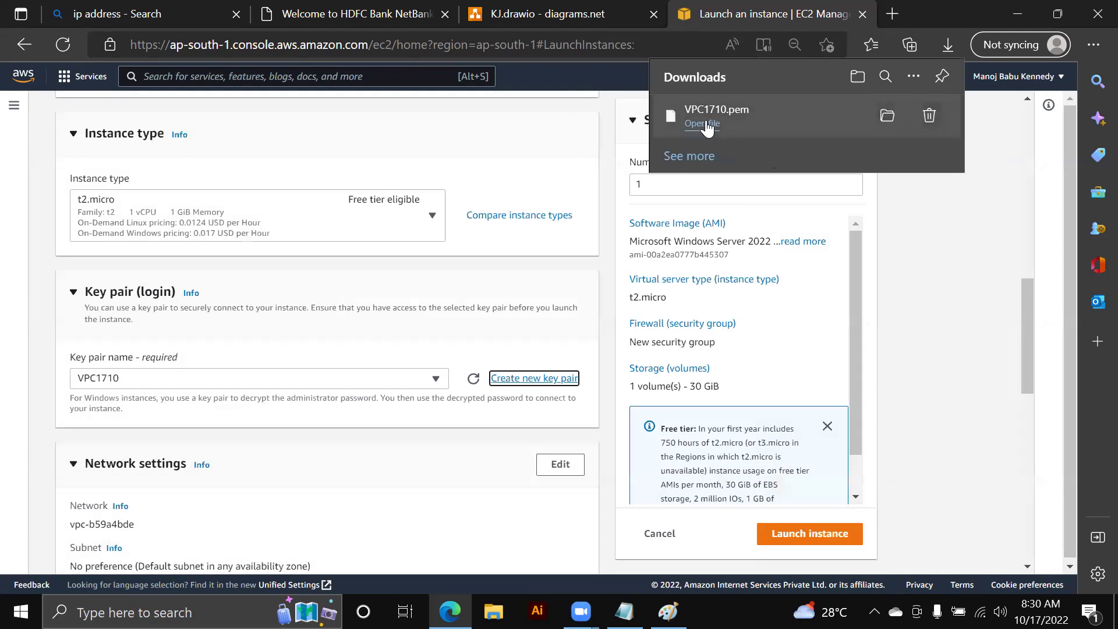
{"action": "scroll", "coordinate": [390, 336], "scroll_direction": "down", "scroll_amount": 2}
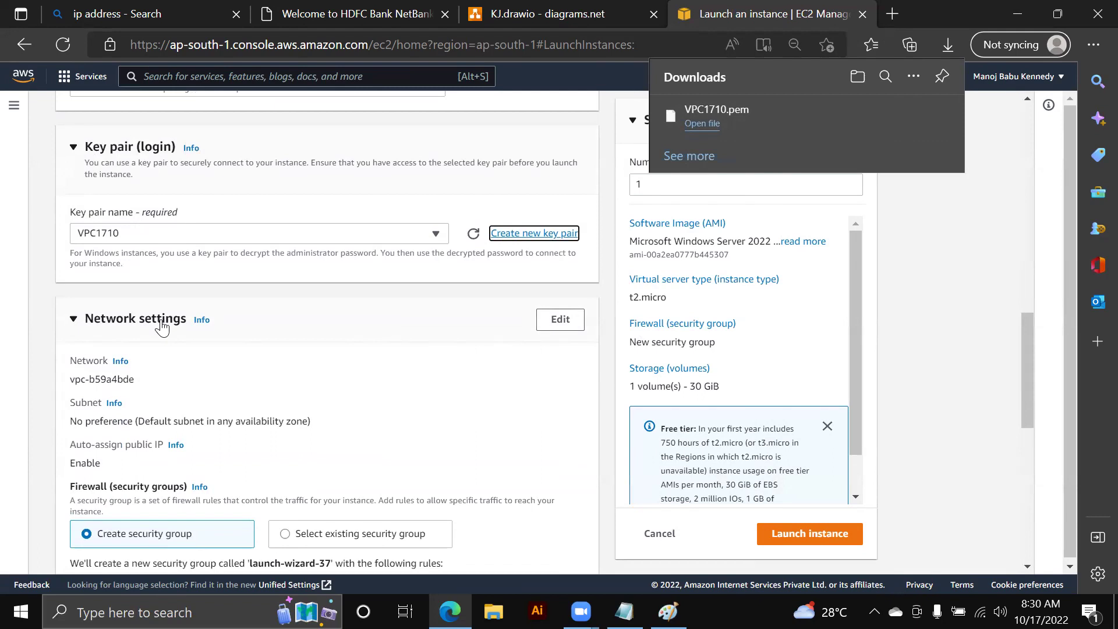
{"action": "scroll", "coordinate": [170, 358], "scroll_direction": "down", "scroll_amount": 1}
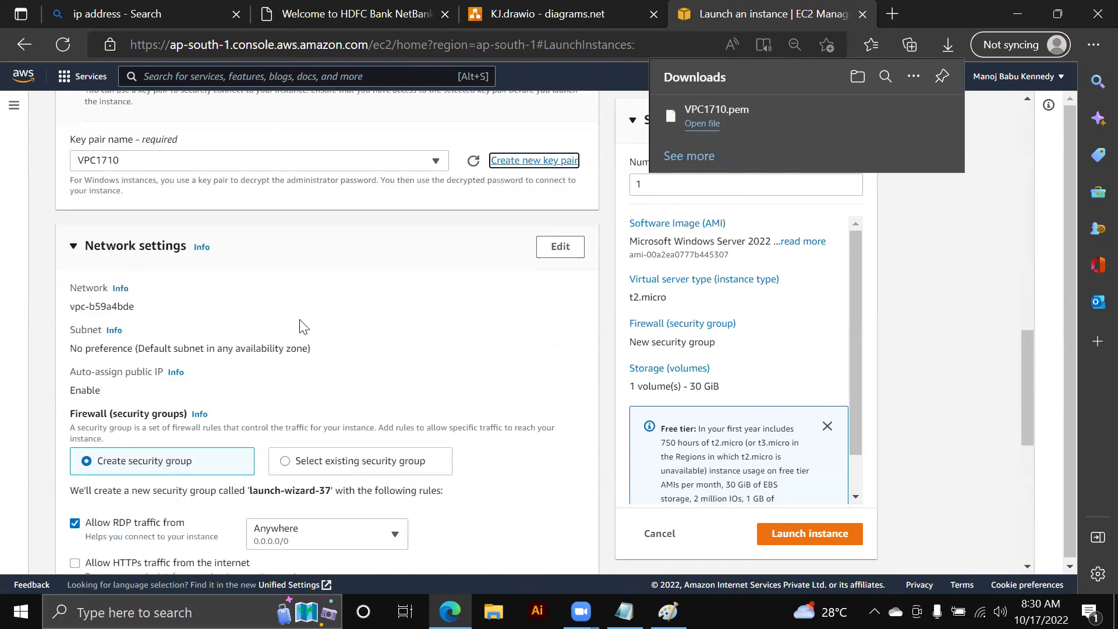
- Set the network to MY-VPC, subnet MY-SUBNET-PUBLIC, with auto-assign public IP enabled
{"action": "left_click", "coordinate": [559, 259]}
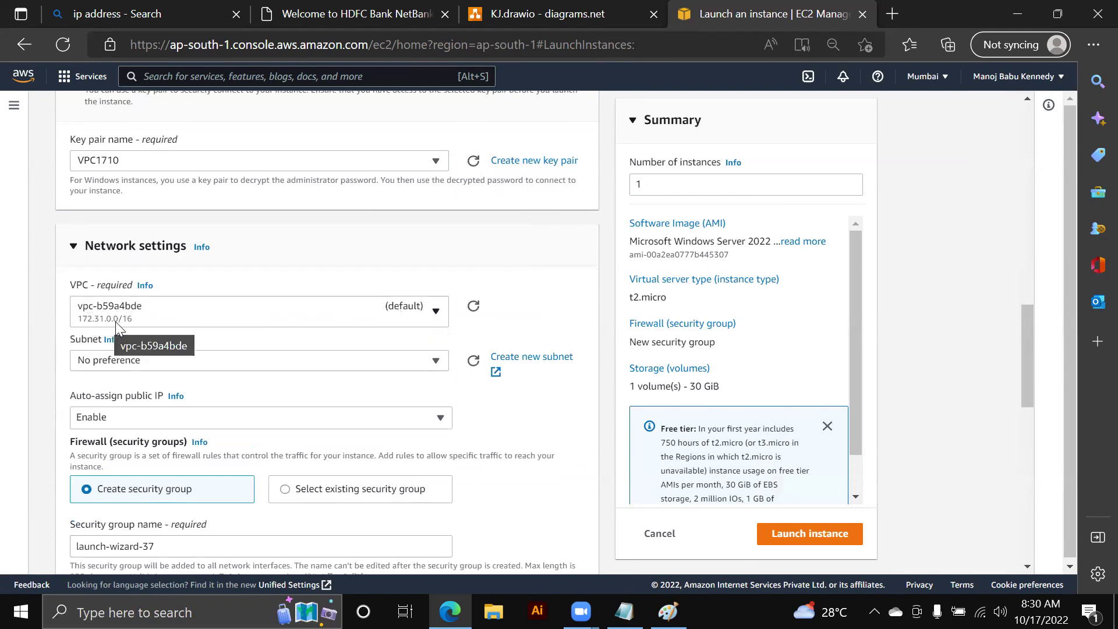
{"action": "left_click", "coordinate": [183, 321]}
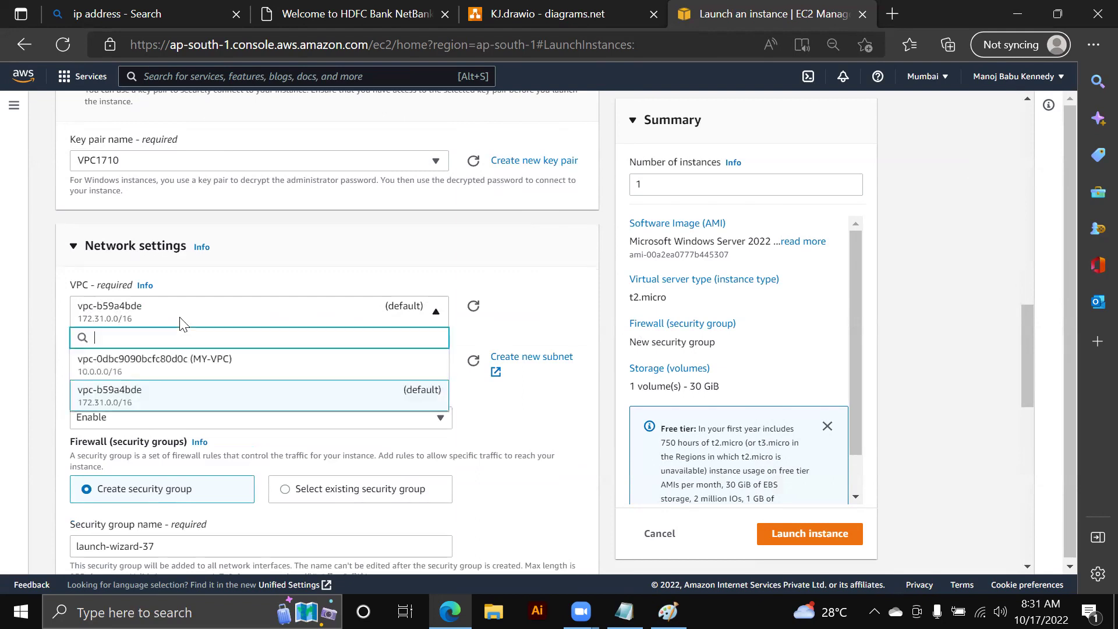
{"action": "left_click", "coordinate": [195, 367]}
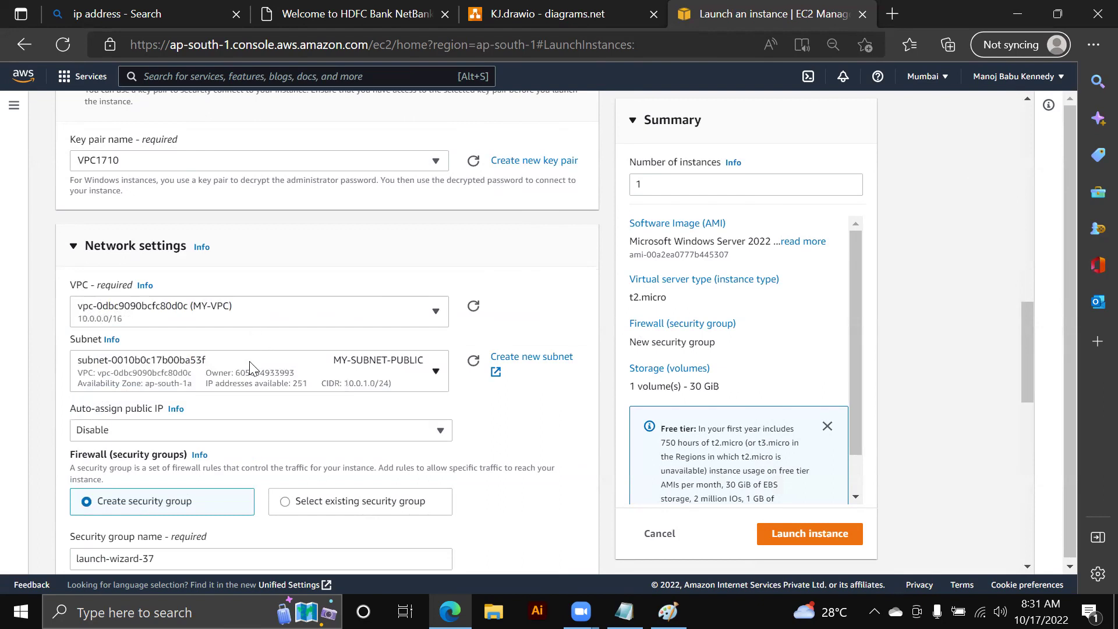
{"action": "left_click", "coordinate": [348, 382]}
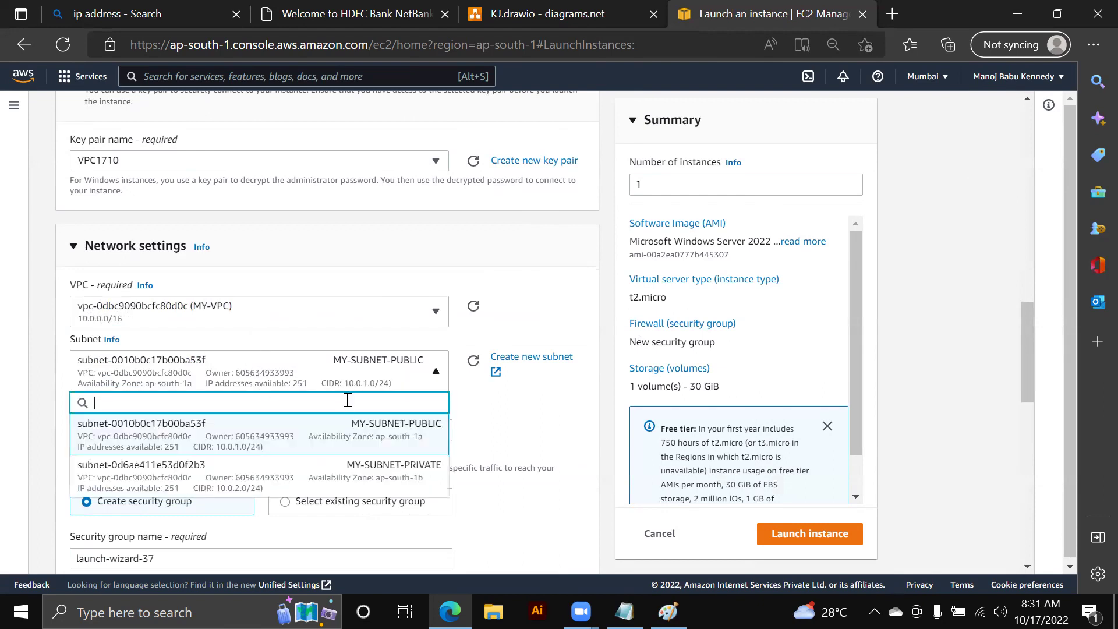
{"action": "left_click", "coordinate": [363, 440]}
{"action": "scroll", "coordinate": [273, 416], "scroll_direction": "down", "scroll_amount": 1}
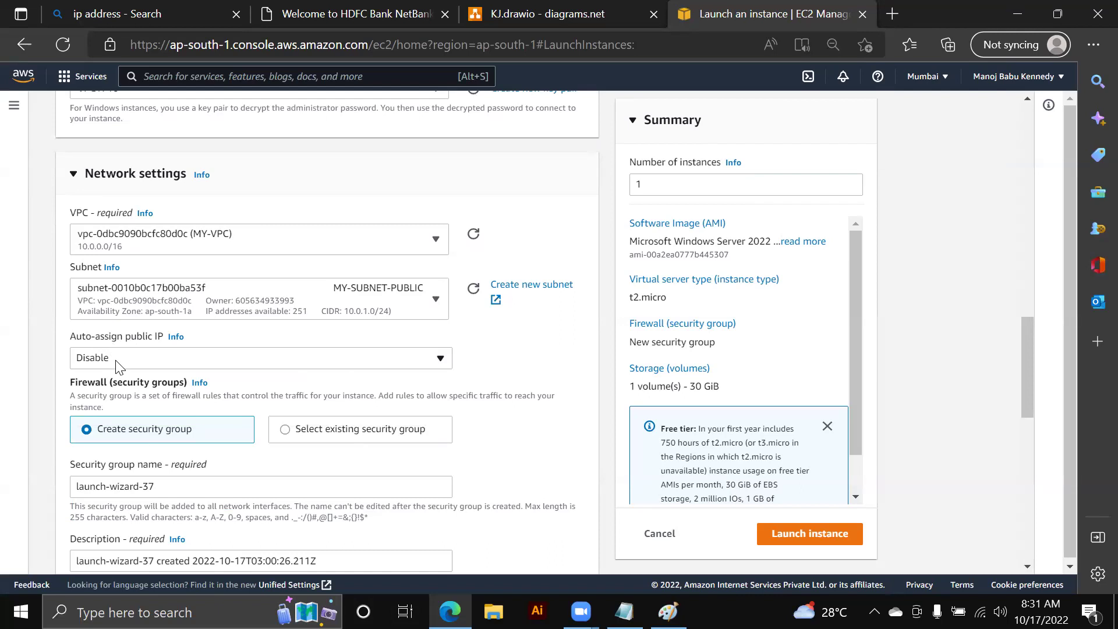
{"action": "left_click", "coordinate": [119, 365]}
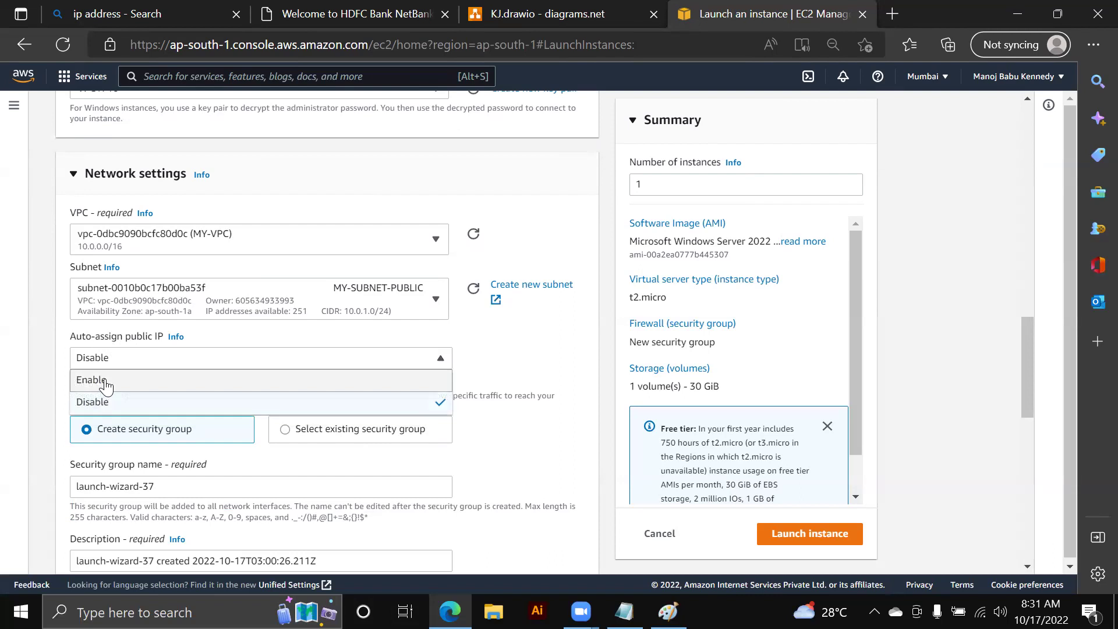
{"action": "left_click", "coordinate": [328, 385]}
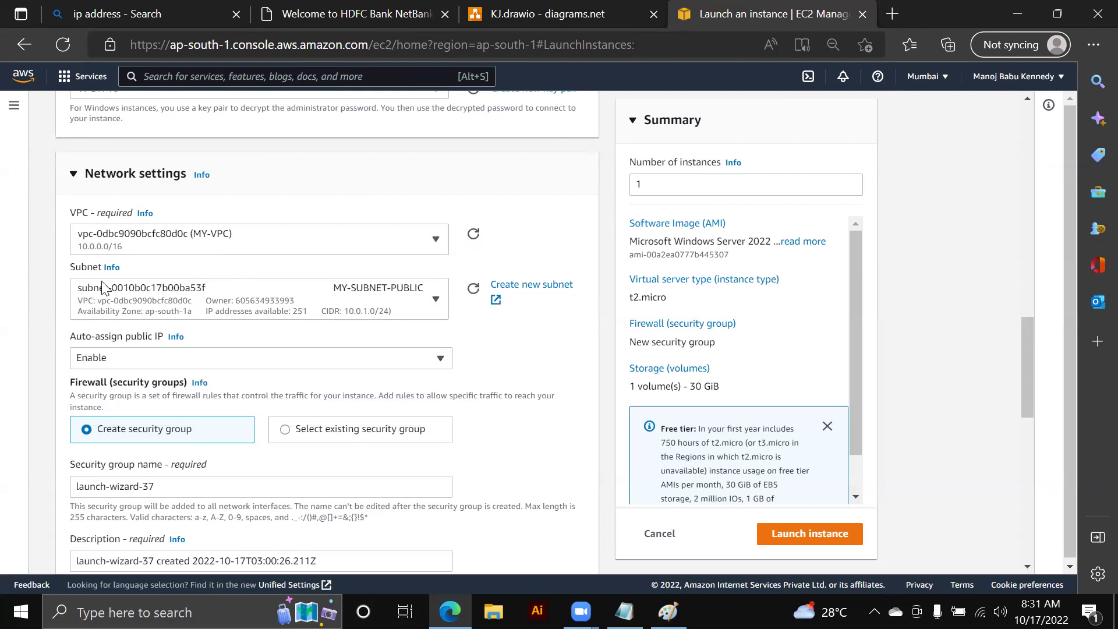
- Attach the existing MY-VPC-SG-PUBLIC security group and launch the instance
{"action": "scroll", "coordinate": [323, 367], "scroll_direction": "down", "scroll_amount": 1}
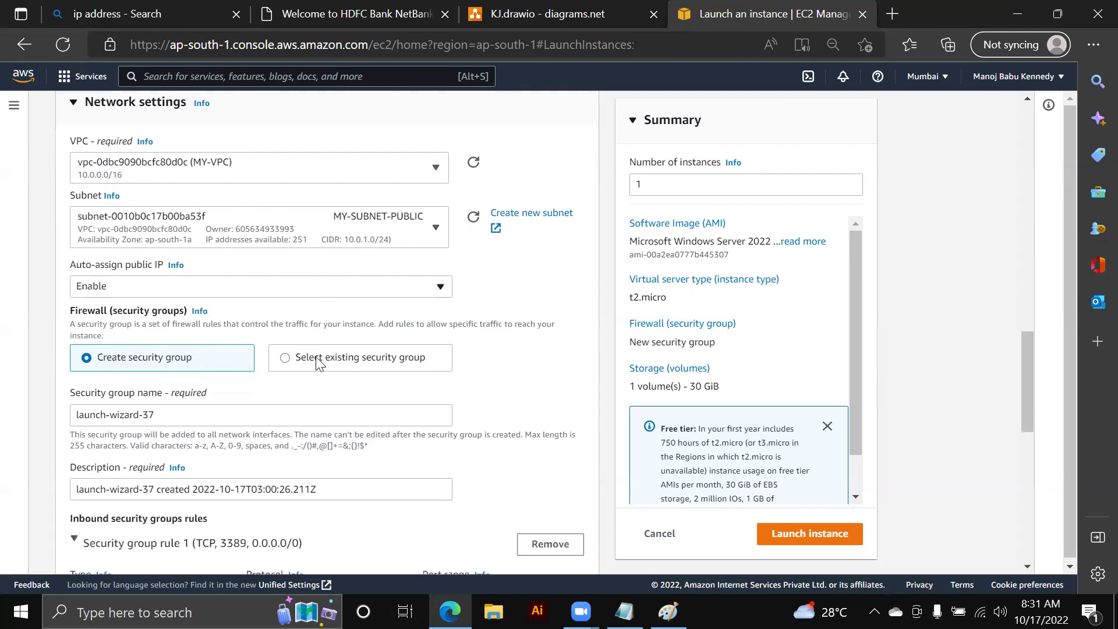
{"action": "left_click", "coordinate": [285, 358]}
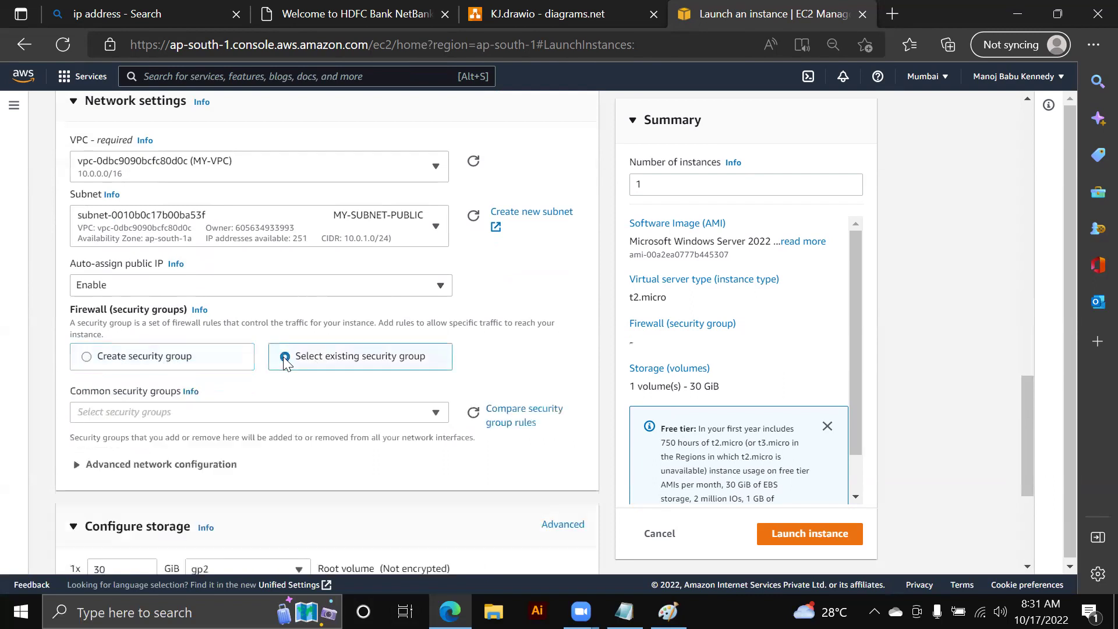
{"action": "left_click", "coordinate": [357, 411]}
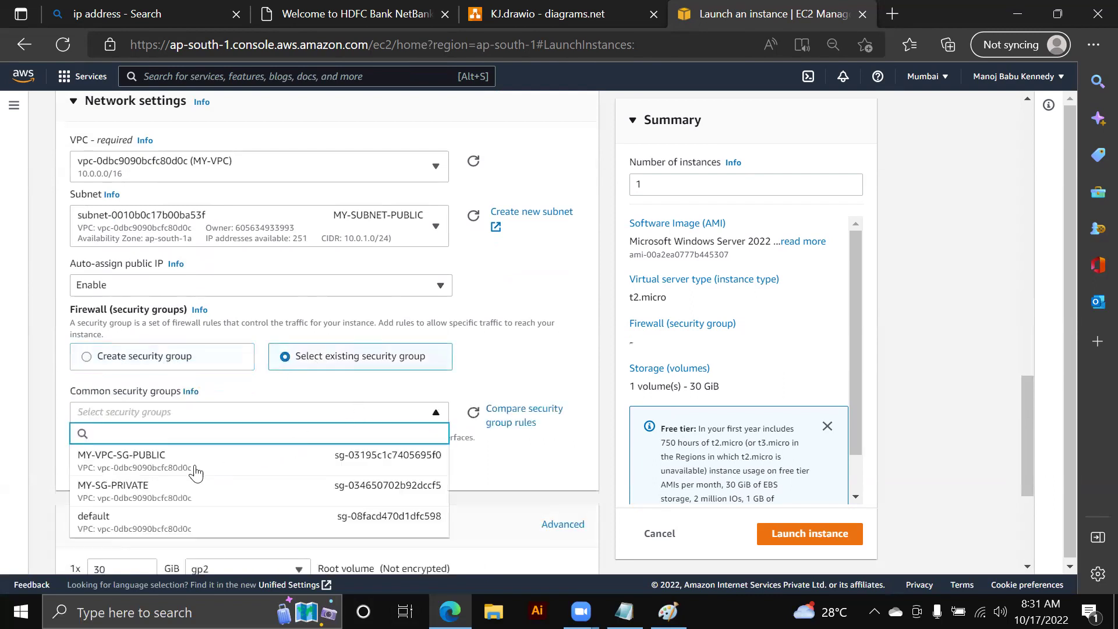
{"action": "left_click", "coordinate": [145, 461]}
{"action": "scroll", "coordinate": [256, 442], "scroll_direction": "down", "scroll_amount": 3}
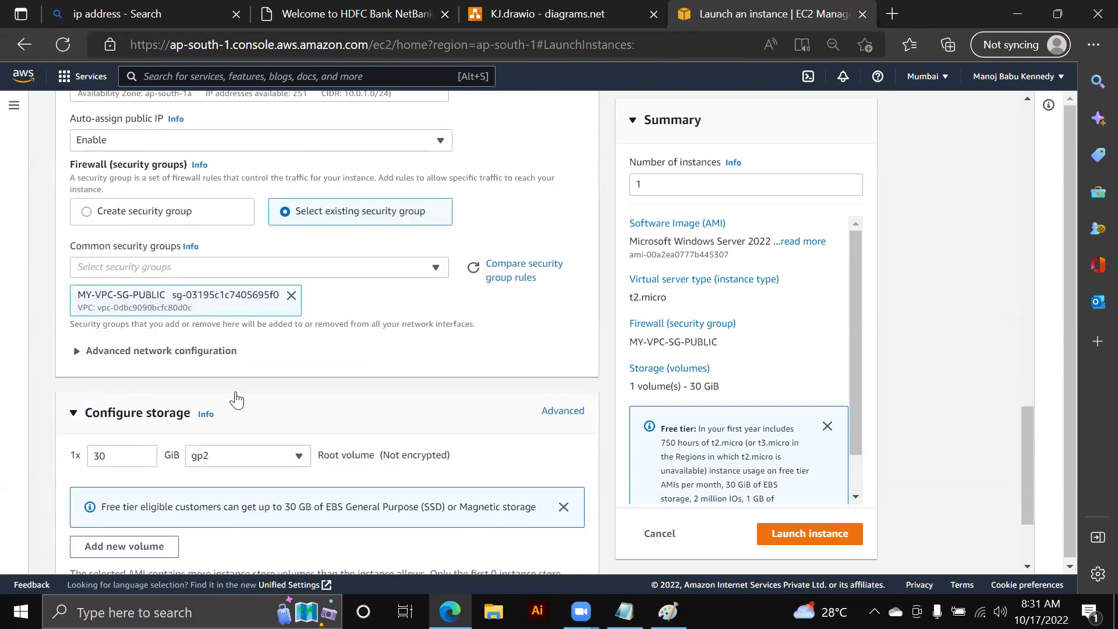
{"action": "scroll", "coordinate": [236, 400], "scroll_direction": "down", "scroll_amount": 3}
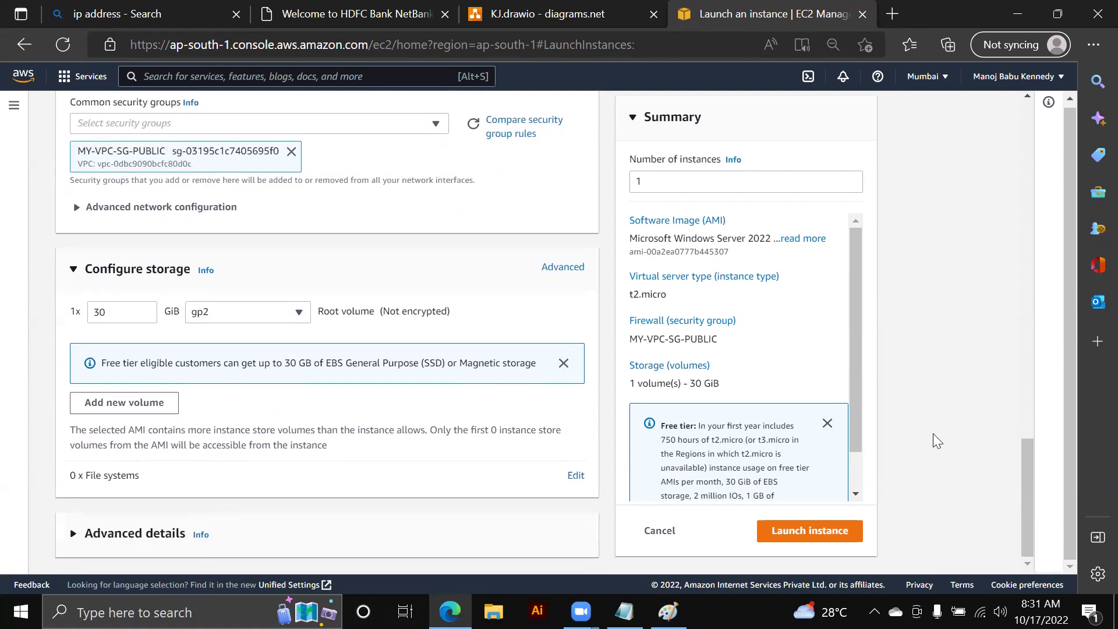
{"action": "scroll", "coordinate": [940, 443], "scroll_direction": "up", "scroll_amount": 6}
{"action": "scroll", "coordinate": [727, 441], "scroll_direction": "down", "scroll_amount": 1}
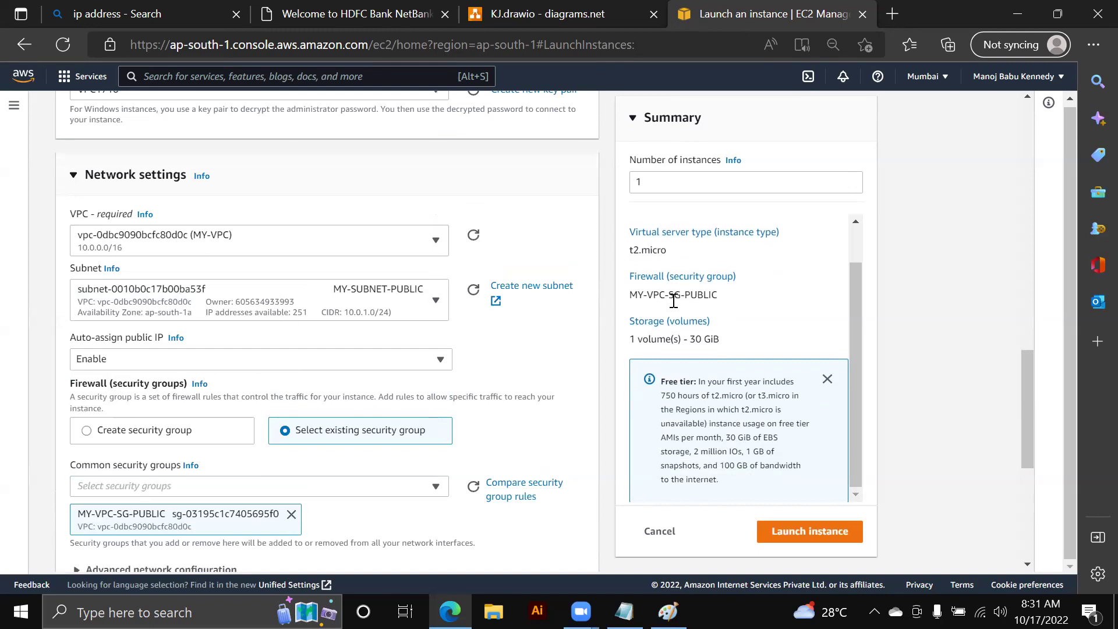
{"action": "left_click", "coordinate": [801, 523]}
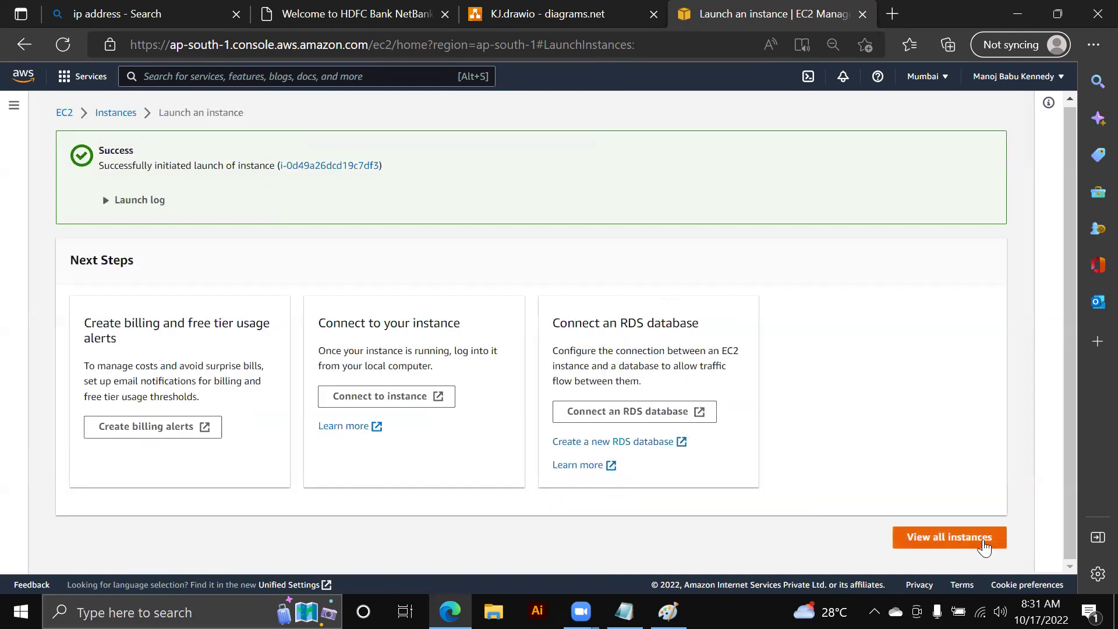
- Start launching another instance named PRIVATE, using the Windows Server image
{"action": "left_click", "coordinate": [984, 540]}
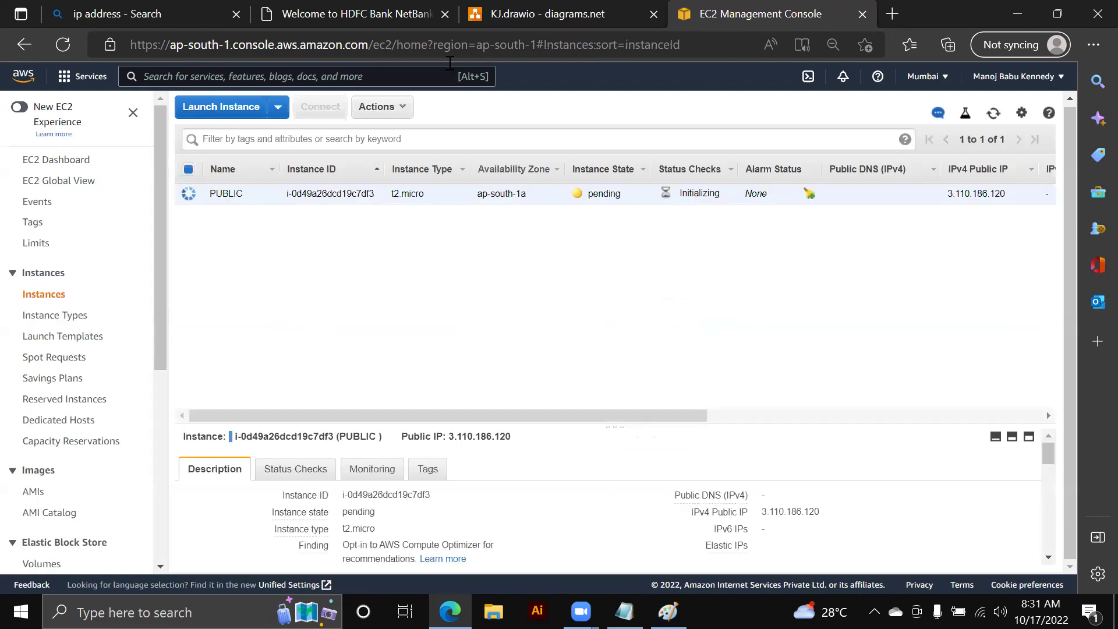
{"action": "left_click", "coordinate": [241, 109]}
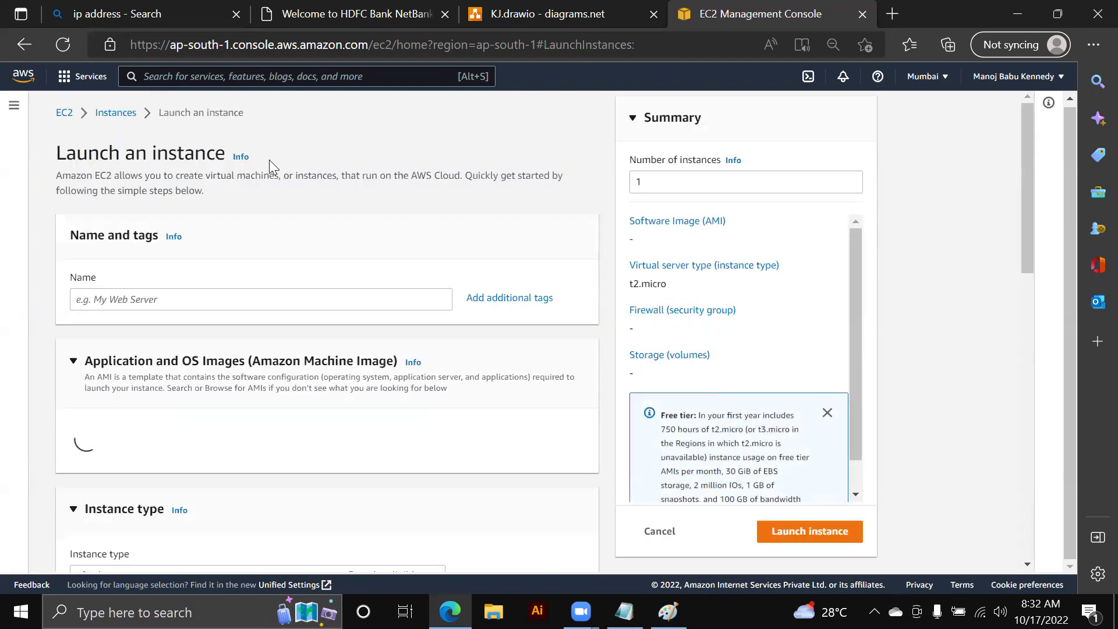
{"action": "left_click", "coordinate": [250, 295]}
{"action": "type", "text": "PRIVATE"}
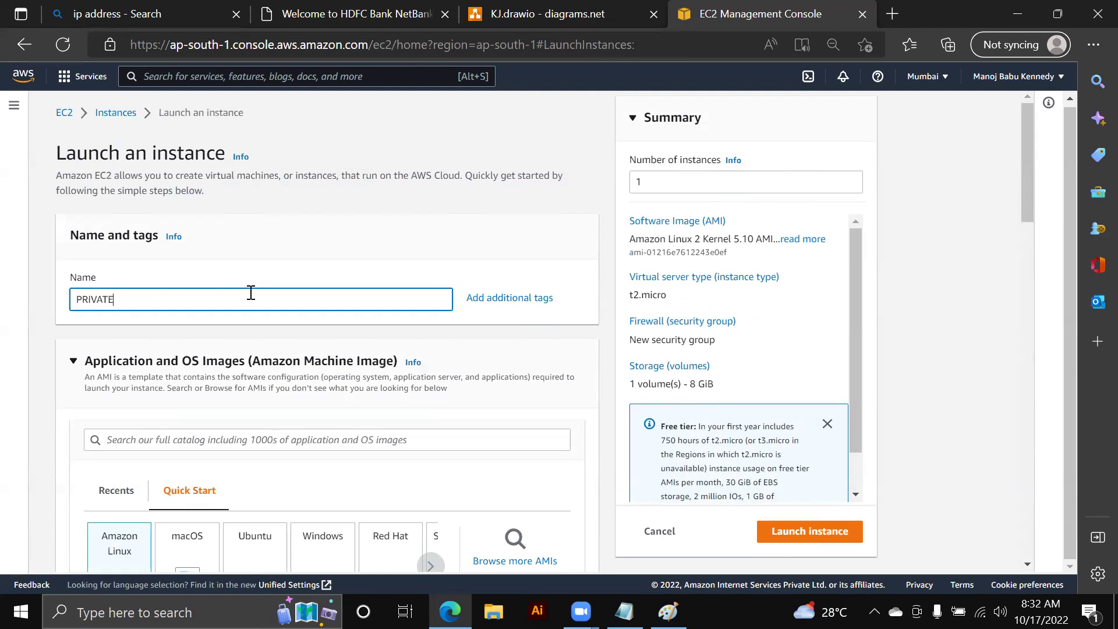
{"action": "scroll", "coordinate": [245, 349], "scroll_direction": "down", "scroll_amount": 3}
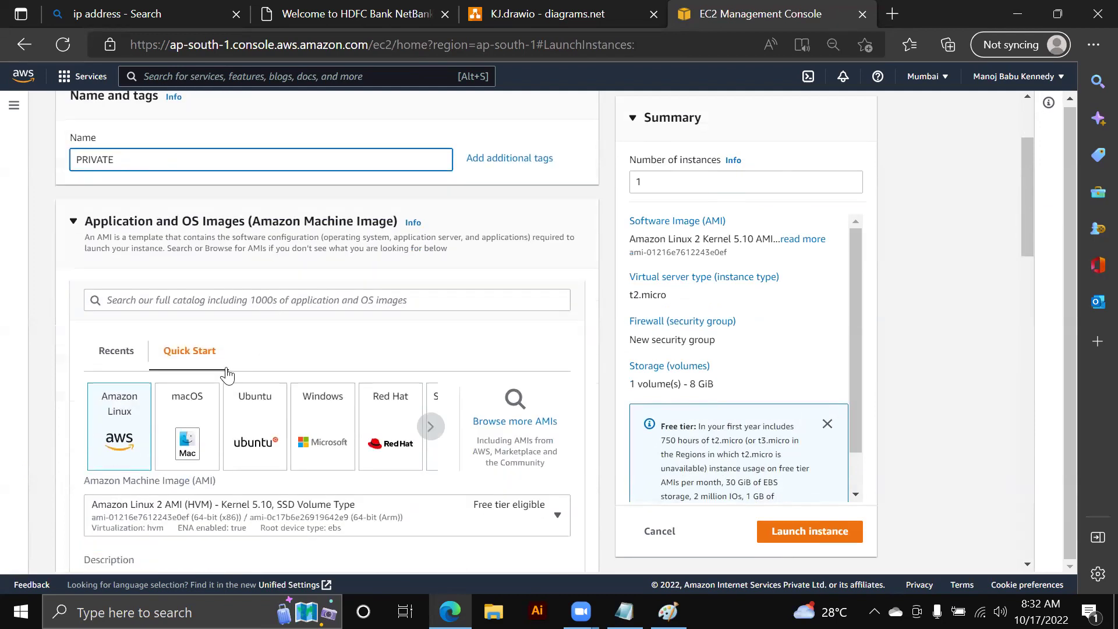
{"action": "left_click", "coordinate": [341, 355]}
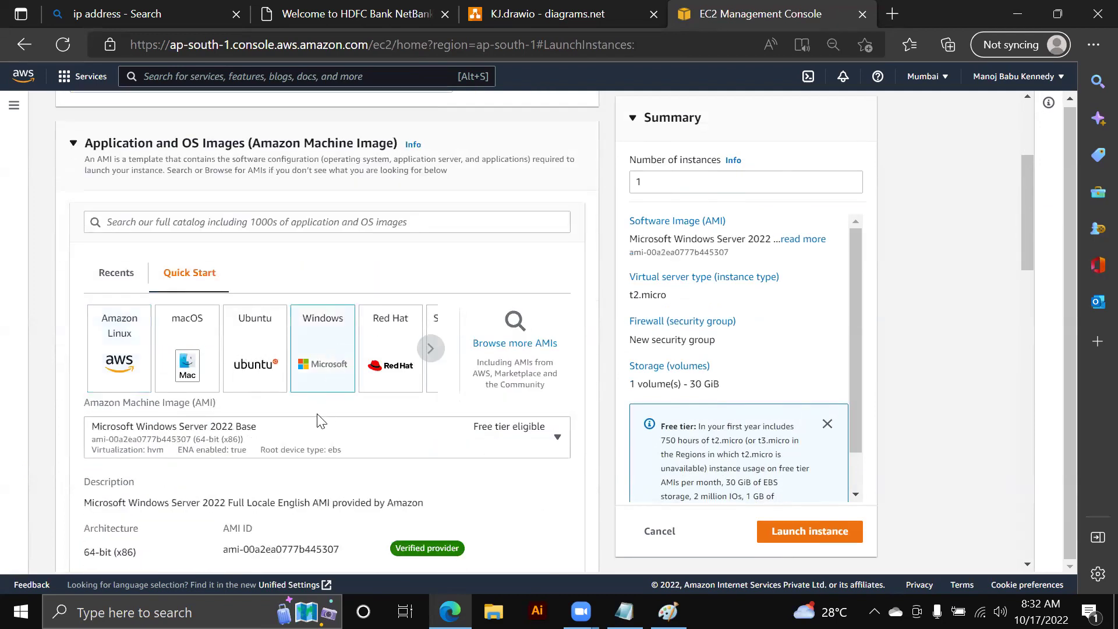
- Select the VPC1710 key pair for the new instance
{"action": "scroll", "coordinate": [276, 443], "scroll_direction": "down", "scroll_amount": 2}
{"action": "scroll", "coordinate": [268, 433], "scroll_direction": "down", "scroll_amount": 2}
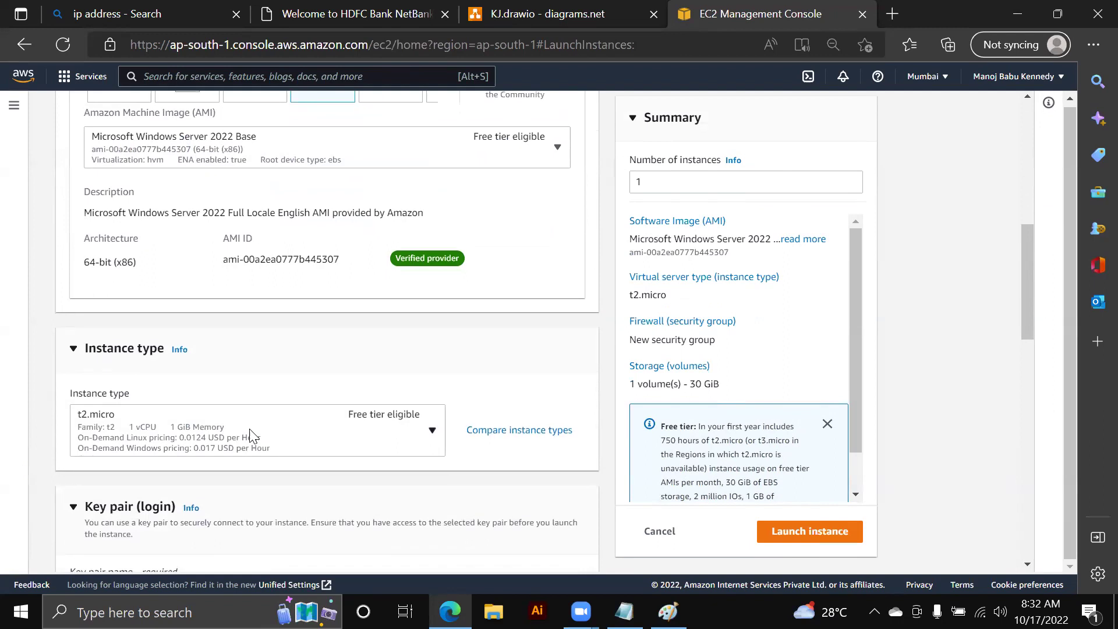
{"action": "scroll", "coordinate": [257, 428], "scroll_direction": "down", "scroll_amount": 4}
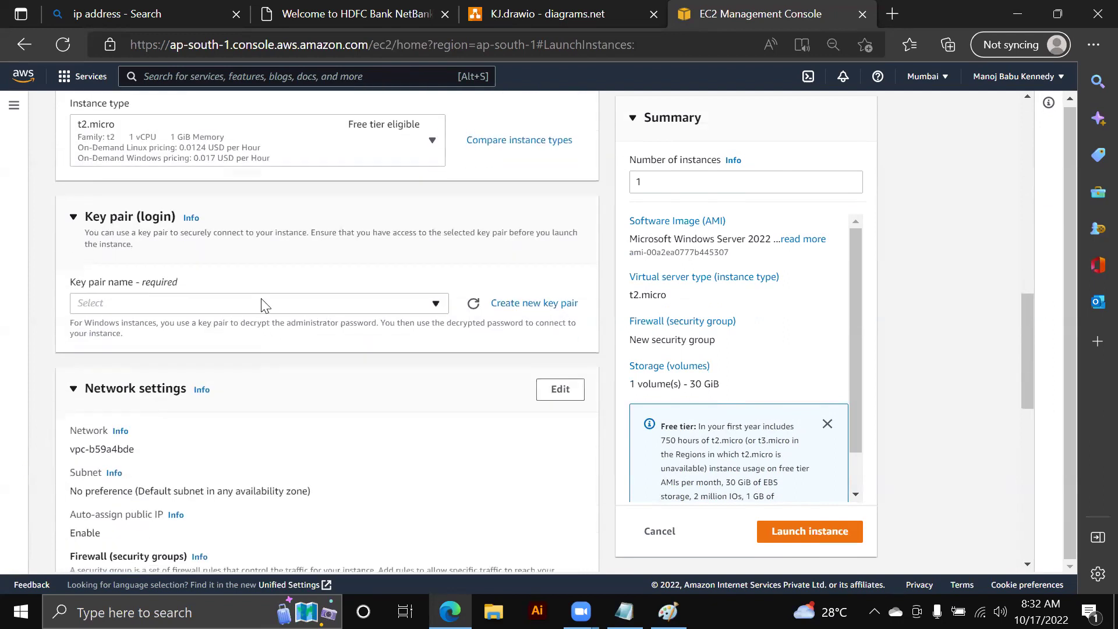
{"action": "left_click", "coordinate": [265, 303]}
{"action": "scroll", "coordinate": [222, 402], "scroll_direction": "down", "scroll_amount": 10}
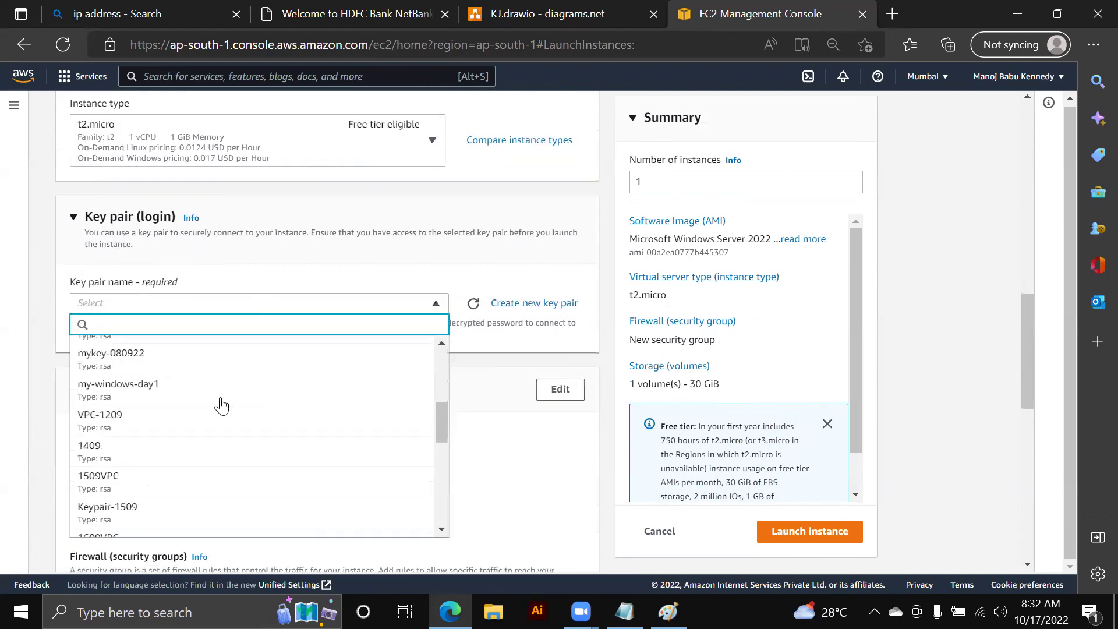
{"action": "scroll", "coordinate": [221, 406], "scroll_direction": "down", "scroll_amount": 5}
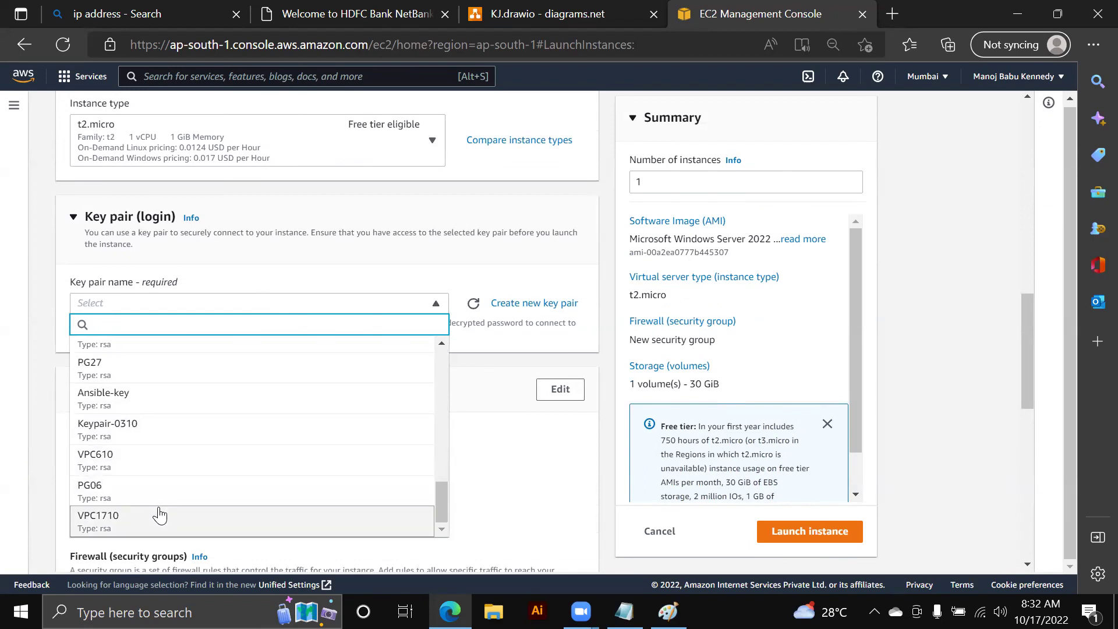
{"action": "left_click", "coordinate": [156, 516]}
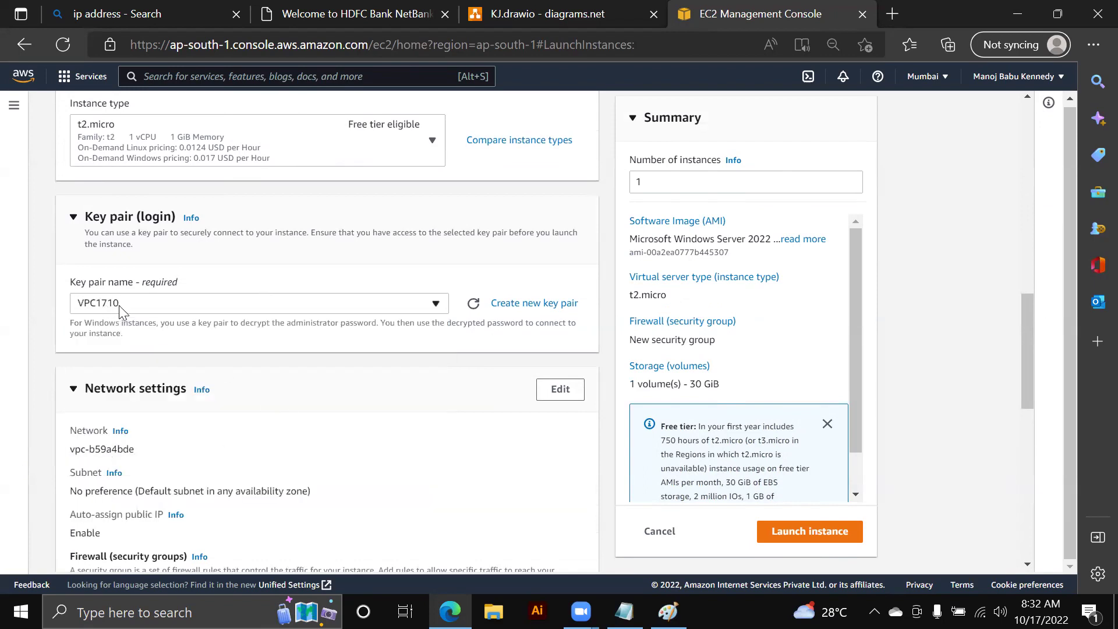
- Edit network settings to place the instance in MY-VPC and subnet MY-SUBNET-PRIVATE
{"action": "scroll", "coordinate": [119, 305], "scroll_direction": "down", "scroll_amount": 3}
{"action": "left_click", "coordinate": [559, 247]}
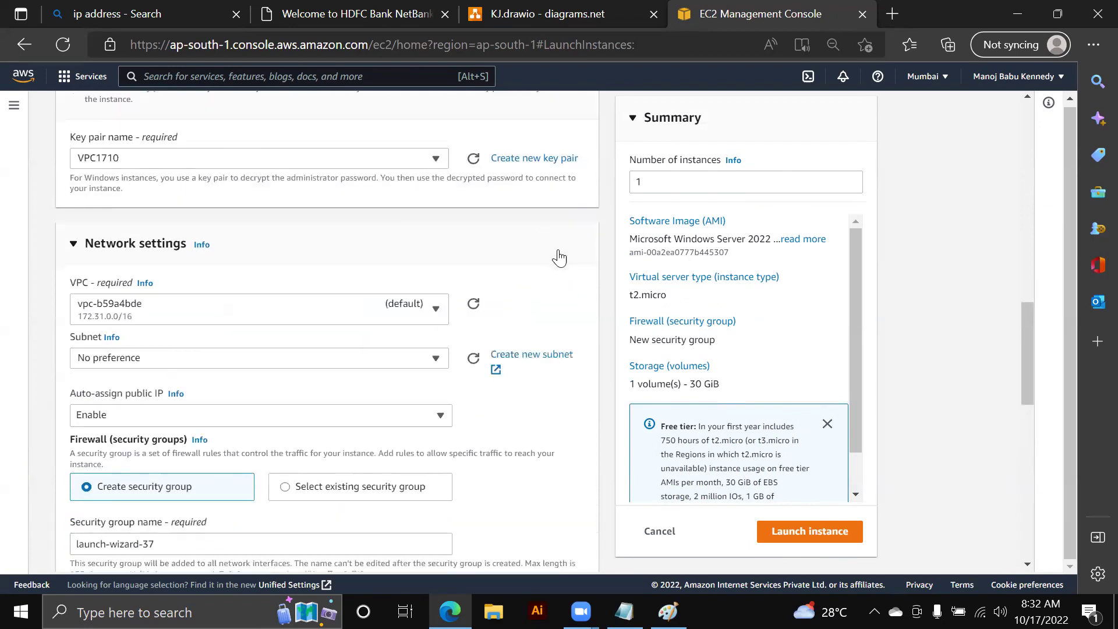
{"action": "left_click", "coordinate": [406, 318]}
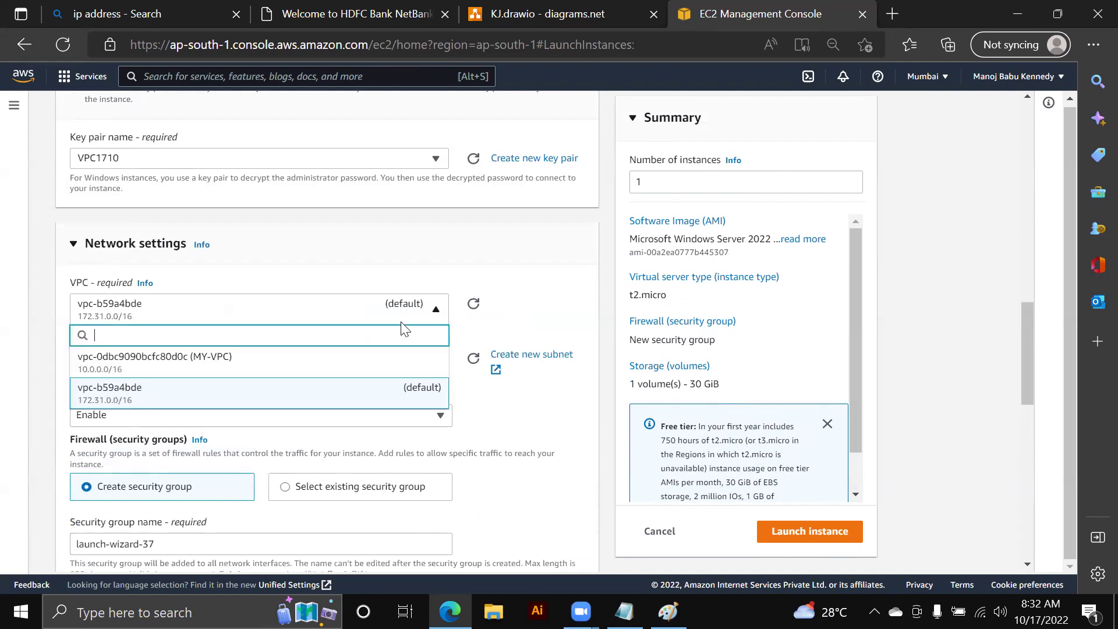
{"action": "left_click", "coordinate": [251, 374]}
{"action": "scroll", "coordinate": [292, 297], "scroll_direction": "down", "scroll_amount": 1}
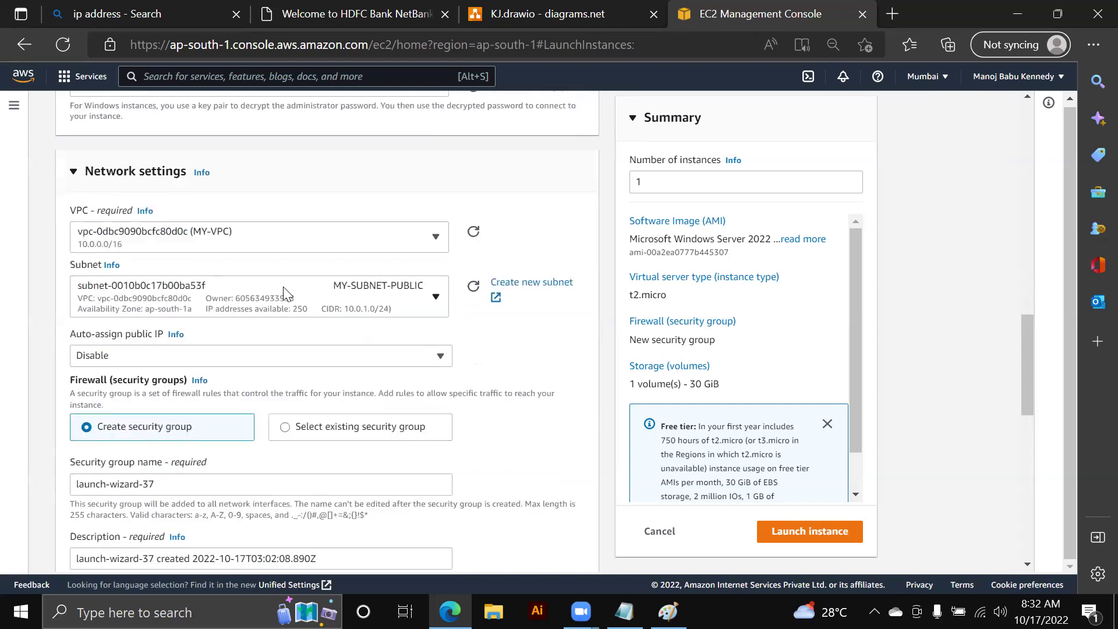
{"action": "left_click", "coordinate": [284, 294]}
{"action": "left_click", "coordinate": [392, 406]}
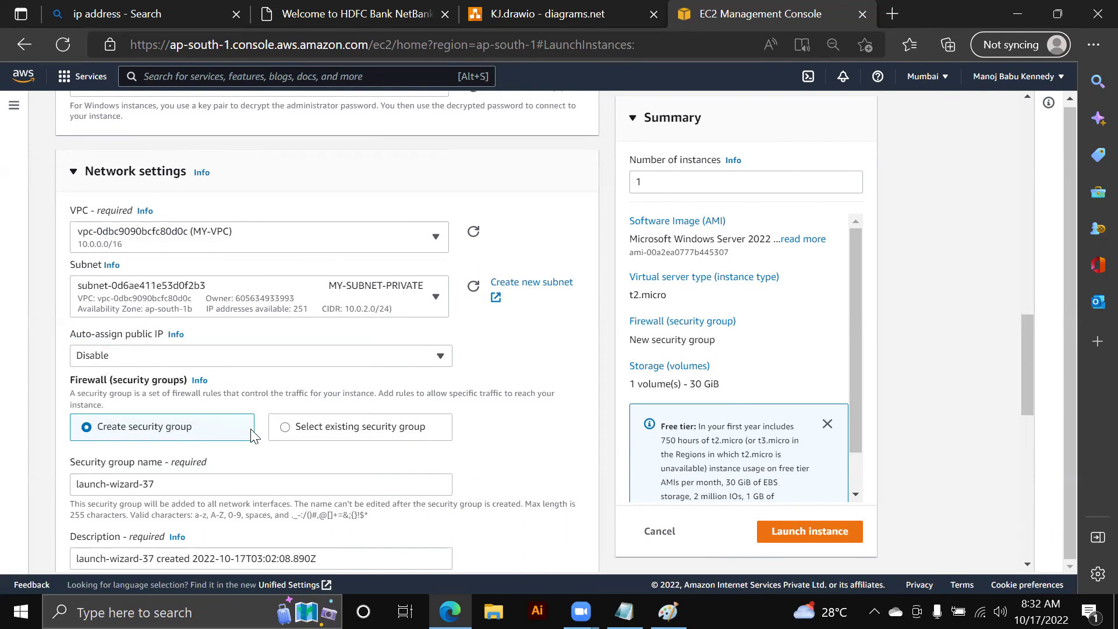
- Attach the existing MY-SG-PRIVATE security group and launch the instance
{"action": "left_click", "coordinate": [285, 426]}
{"action": "scroll", "coordinate": [303, 345], "scroll_direction": "down", "scroll_amount": 2}
{"action": "left_click", "coordinate": [302, 345]}
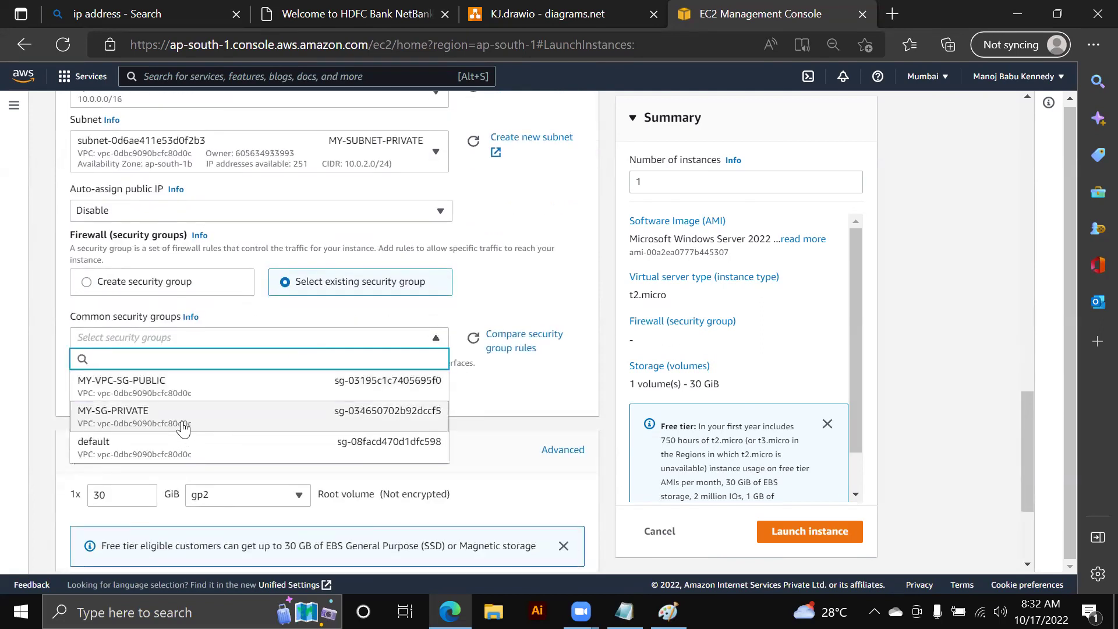
{"action": "left_click", "coordinate": [182, 429]}
{"action": "scroll", "coordinate": [281, 395], "scroll_direction": "down", "scroll_amount": 3}
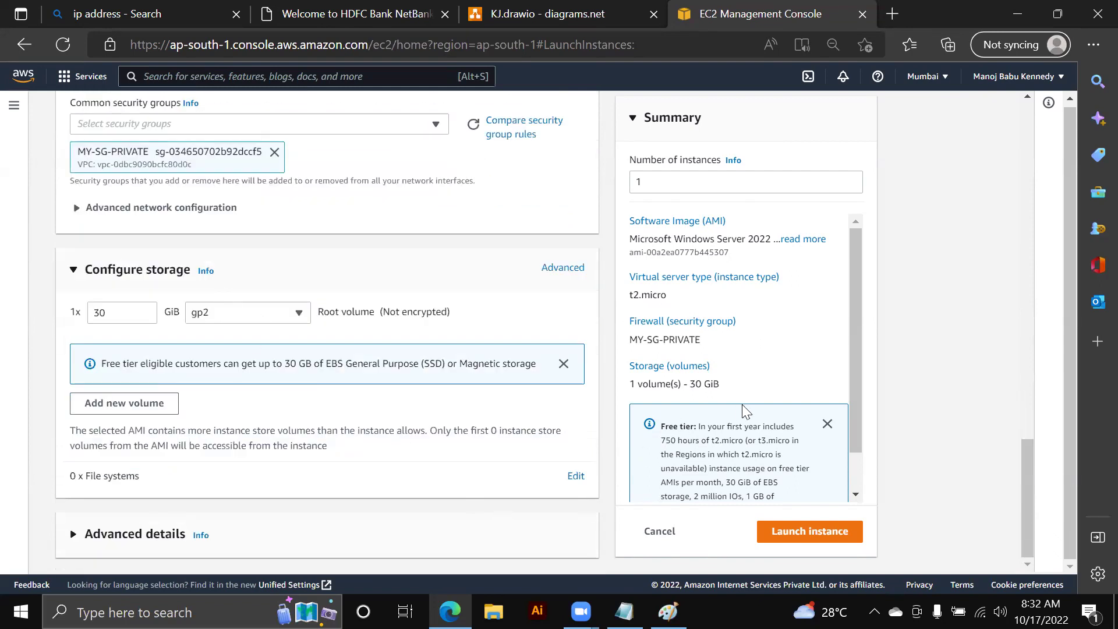
{"action": "scroll", "coordinate": [738, 412], "scroll_direction": "down", "scroll_amount": 2}
{"action": "scroll", "coordinate": [739, 362], "scroll_direction": "up", "scroll_amount": 3}
{"action": "left_click", "coordinate": [809, 531]}
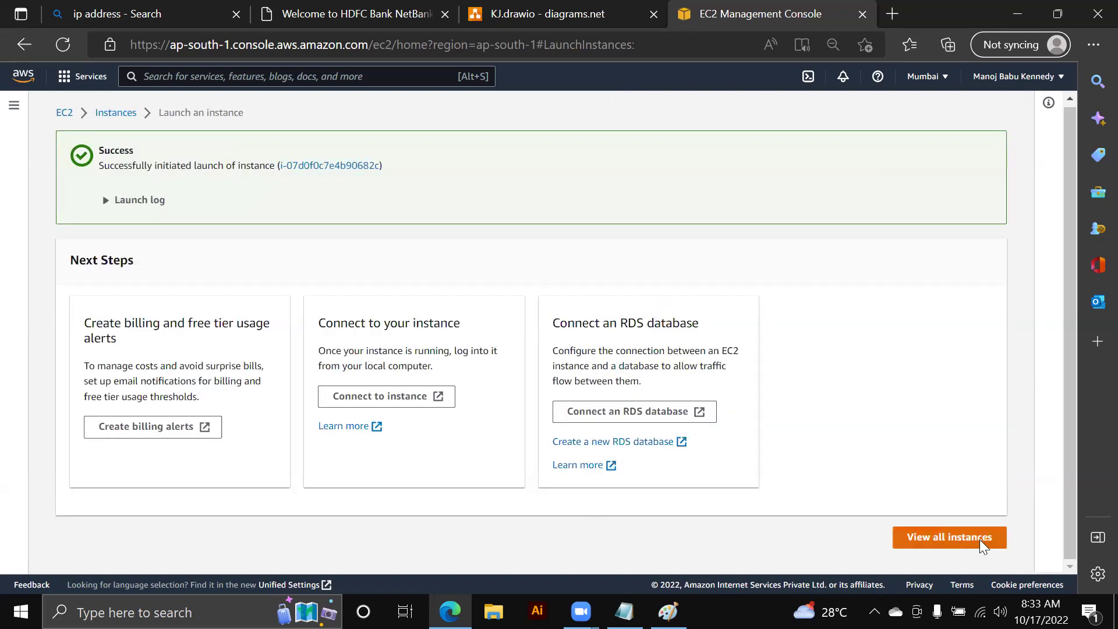
- In the instances list, select only PUBLIC and copy its private IP 10.0.1.84
{"action": "left_click", "coordinate": [975, 539]}
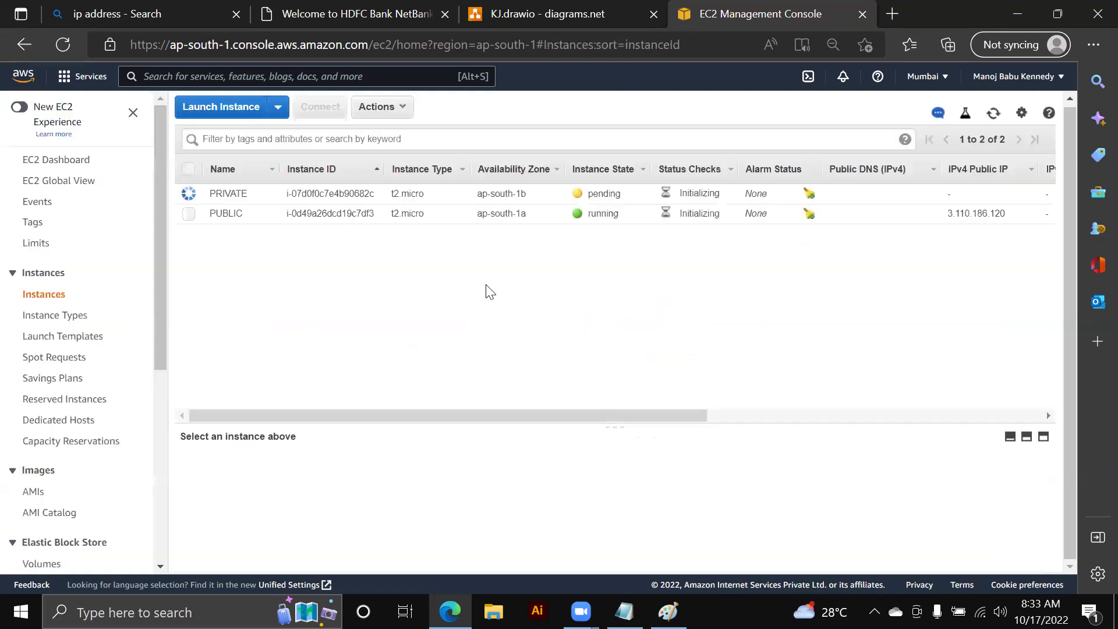
{"action": "left_click", "coordinate": [187, 193]}
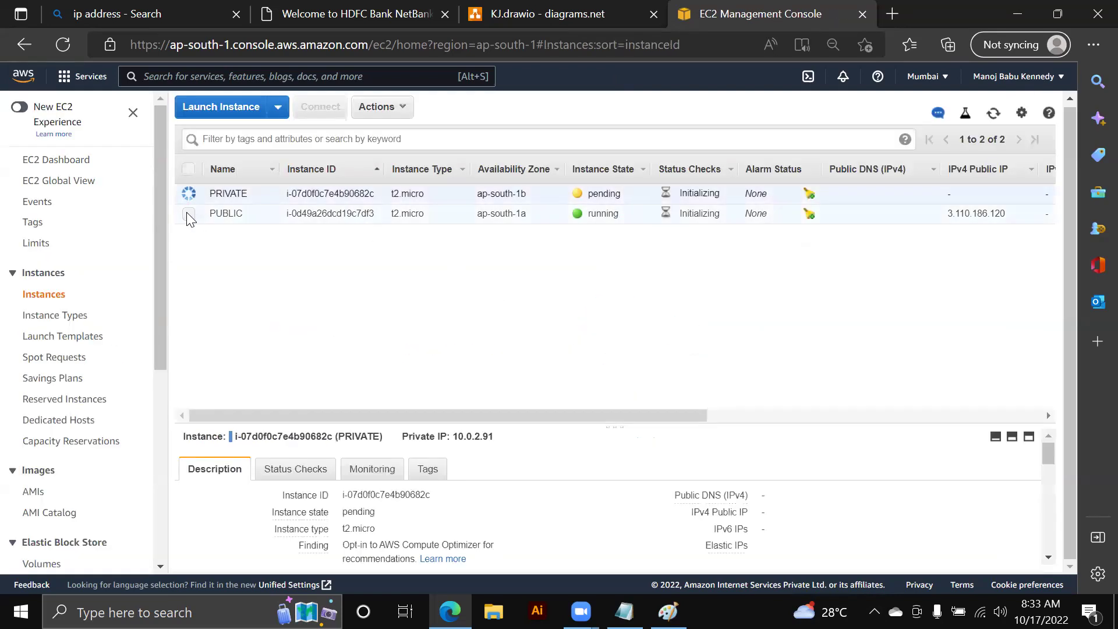
{"action": "left_click", "coordinate": [188, 215]}
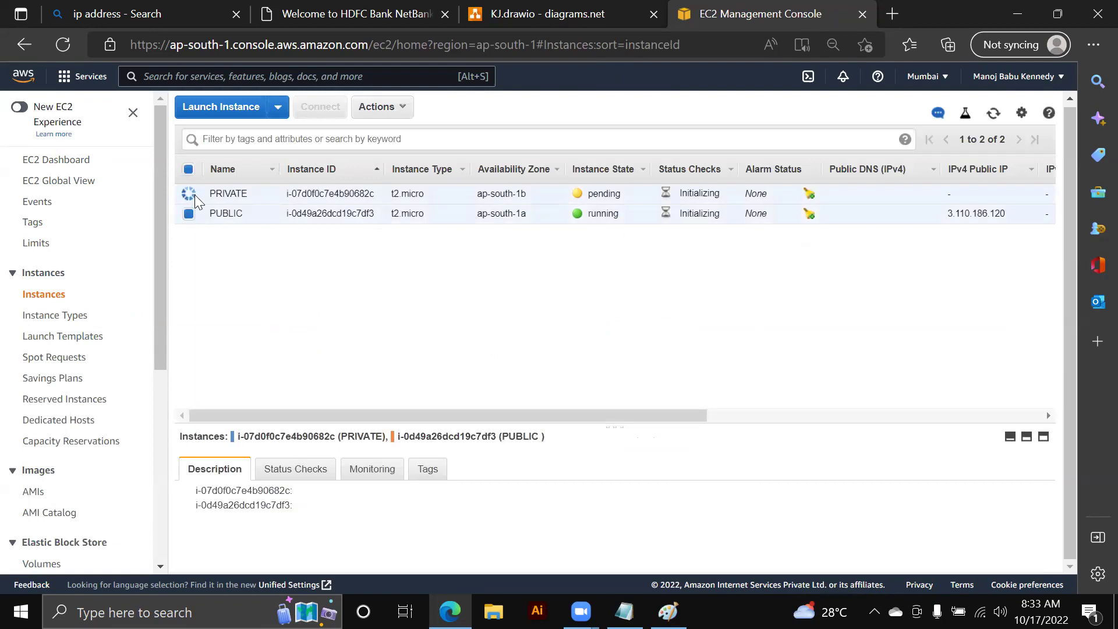
{"action": "left_click", "coordinate": [191, 193]}
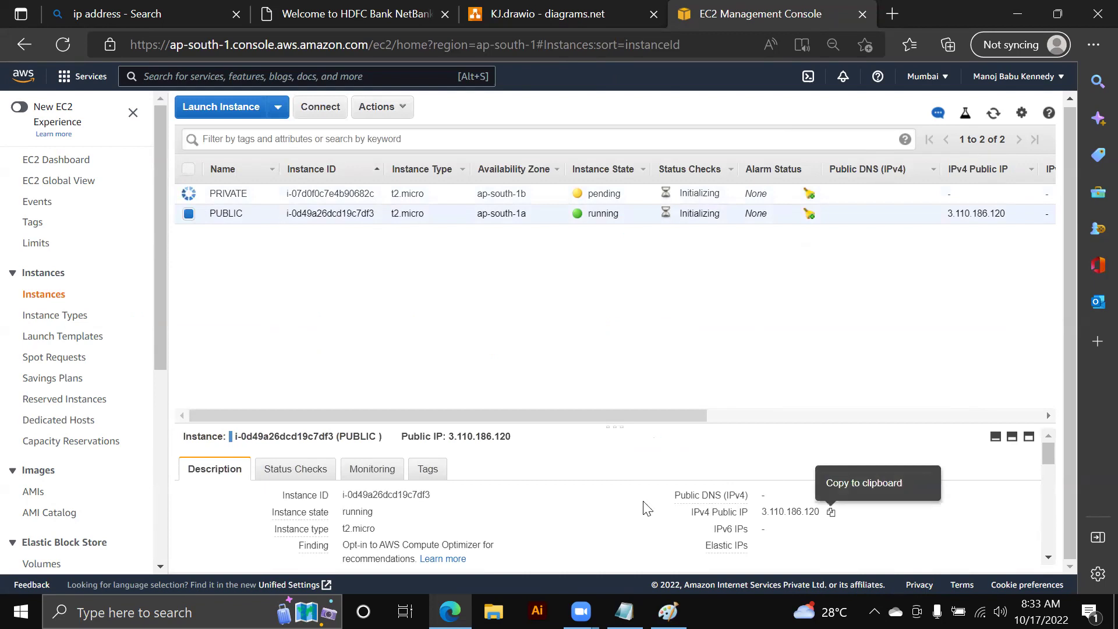
{"action": "scroll", "coordinate": [644, 506], "scroll_direction": "down", "scroll_amount": 3}
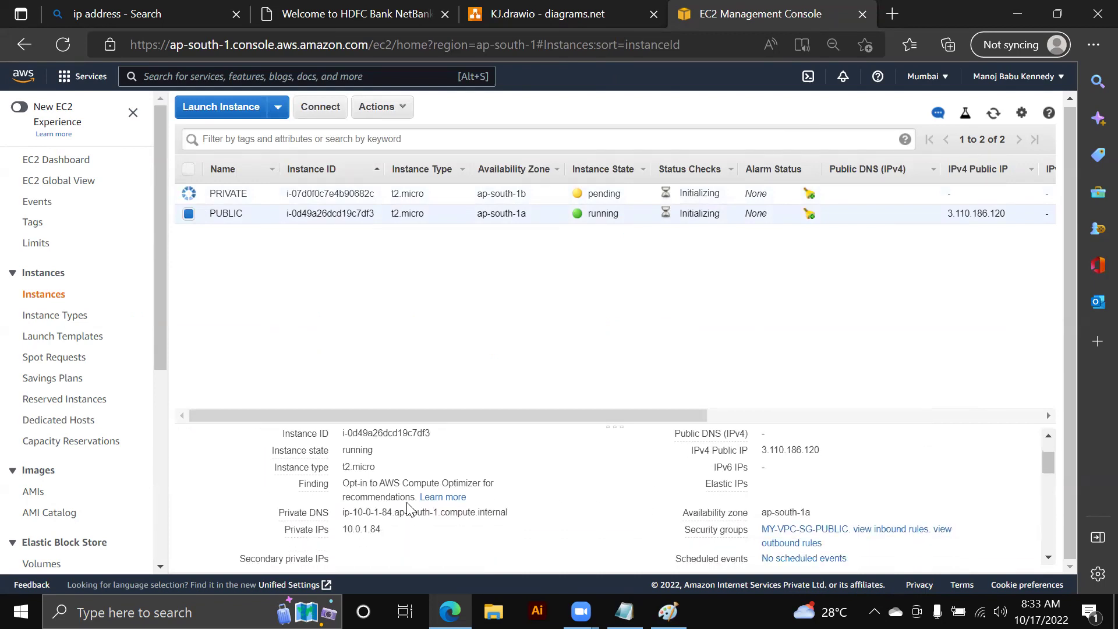
{"action": "left_click", "coordinate": [392, 530]}
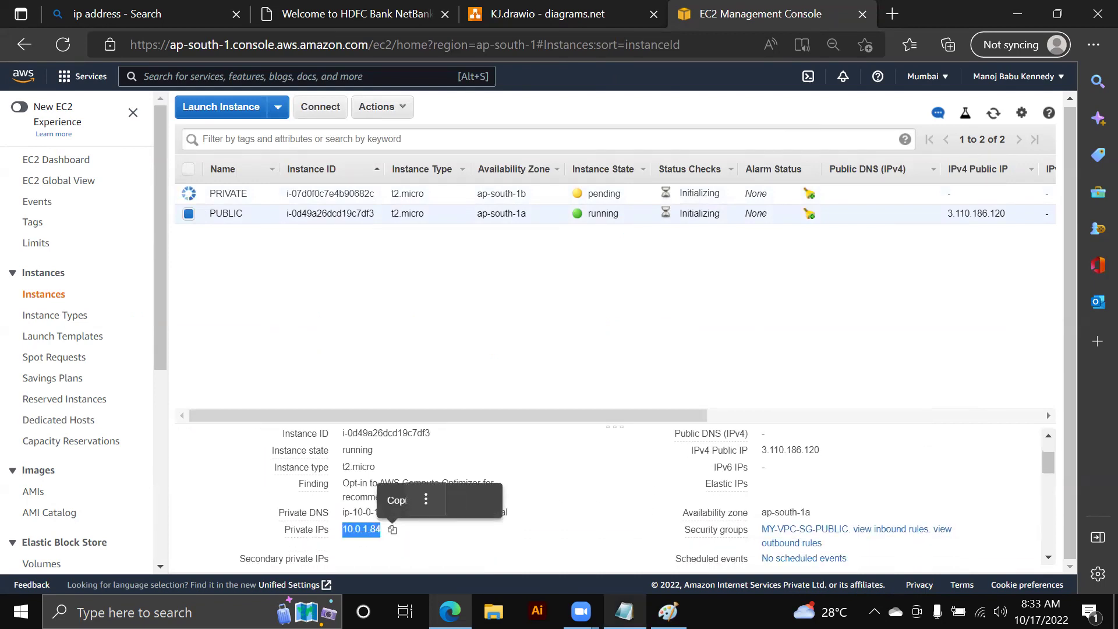
{"action": "key", "text": "alt+Tab"}
- Append dashes and 10.0.1.84 to the PUBLIC SUBNET line, then add dashes after PRIVATE SUBNET
{"action": "scroll", "coordinate": [295, 277], "scroll_direction": "up", "scroll_amount": 15}
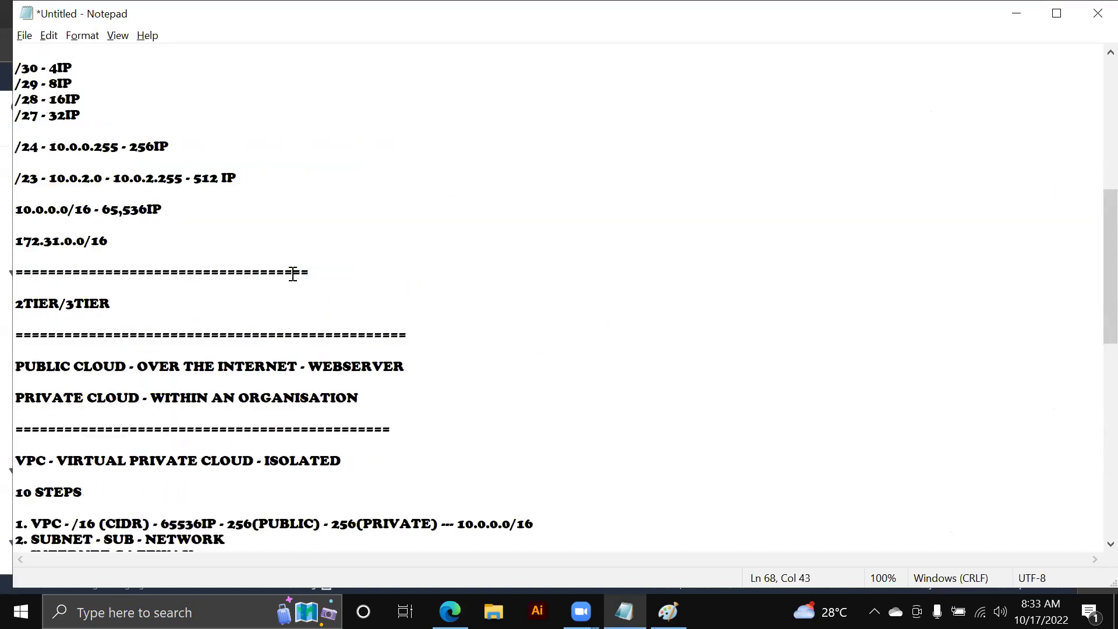
{"action": "scroll", "coordinate": [293, 274], "scroll_direction": "down", "scroll_amount": 15}
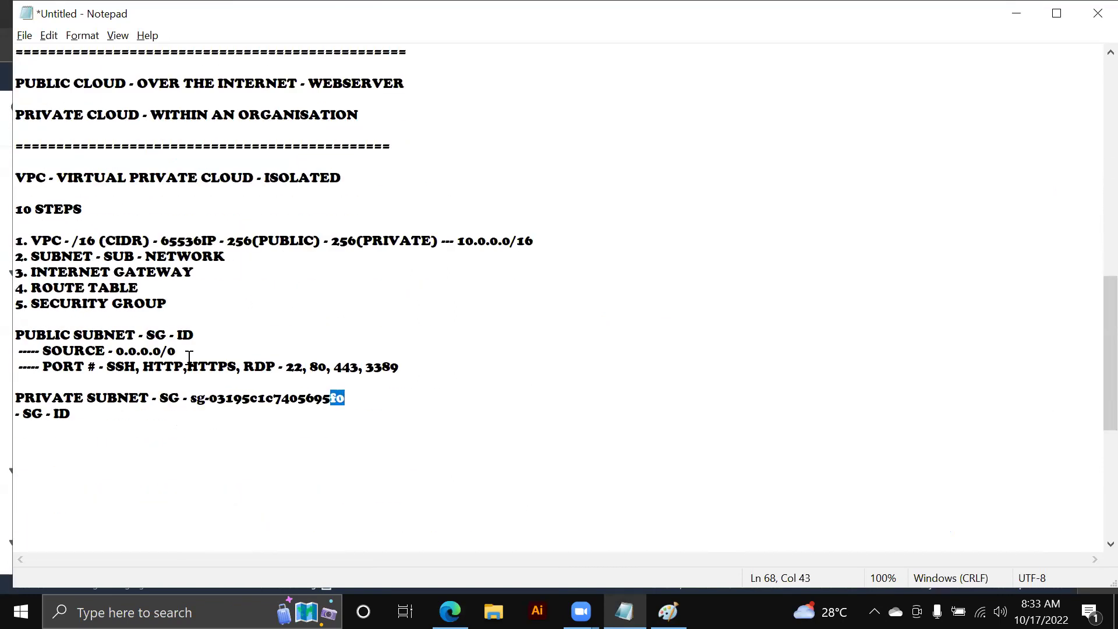
{"action": "left_click", "coordinate": [220, 339]}
{"action": "type", "text": "---------------------------------------------------------------------"}
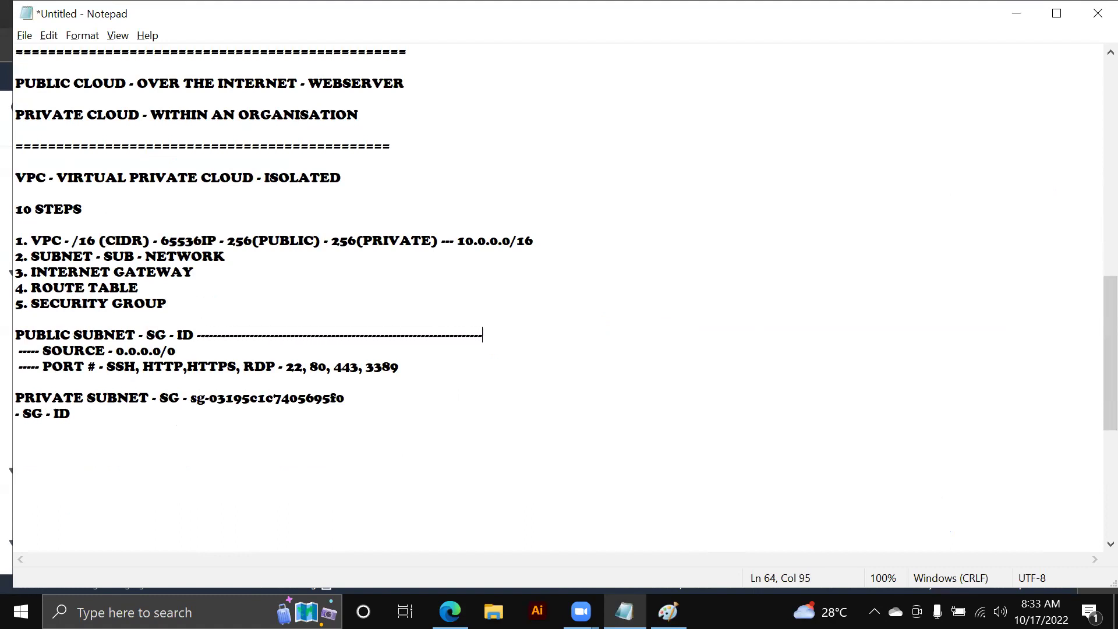
{"action": "type", "text": "----"}
{"action": "key", "text": "ctrl+v"}
{"action": "left_click_drag", "start_coordinate": [538, 335], "coordinate": [534, 335]}
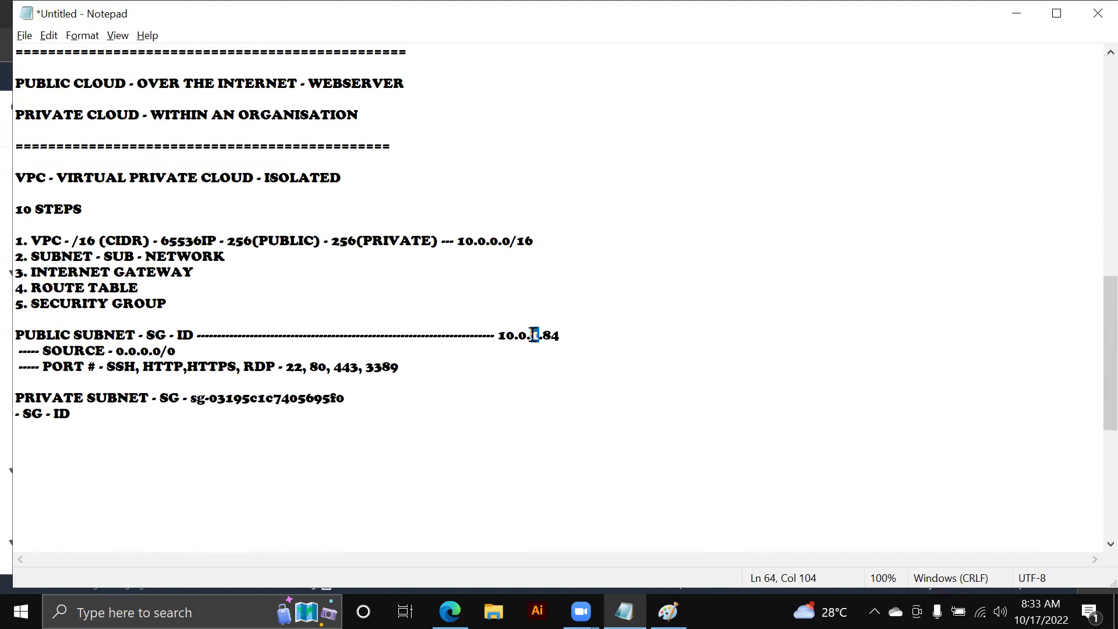
{"action": "left_click", "coordinate": [367, 399]}
{"action": "type", "text": "-----------------------------------"}
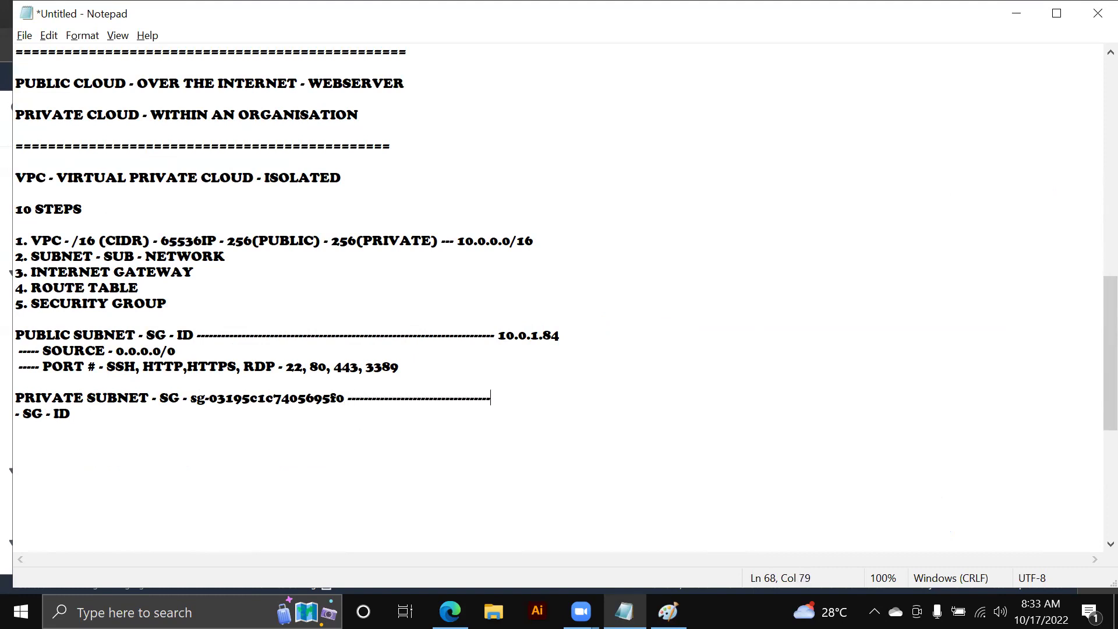
- Confirm the PRIVATE instance has no public IP and copy its private IP 10.0.2.91
{"action": "key", "text": "alt+Tab"}
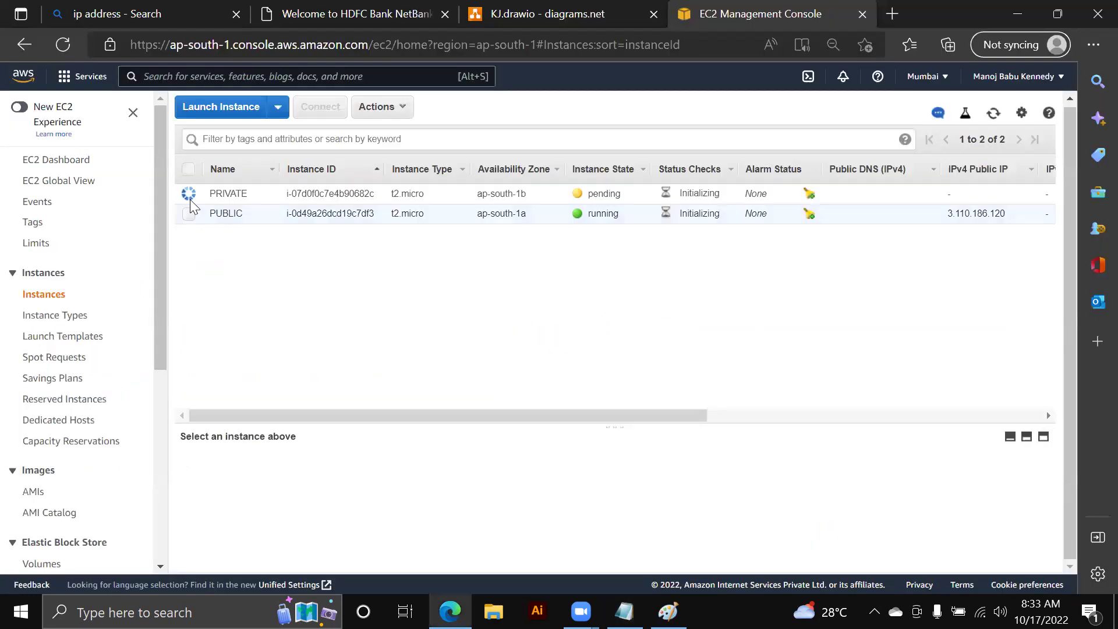
{"action": "scroll", "coordinate": [679, 515], "scroll_direction": "down", "scroll_amount": 1}
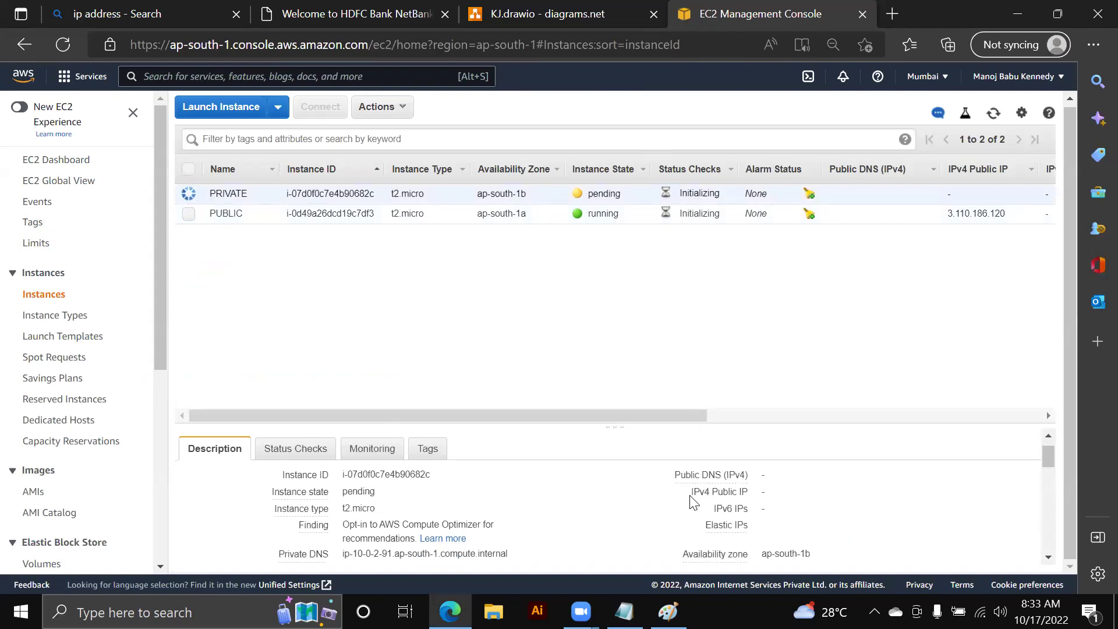
{"action": "left_click_drag", "start_coordinate": [691, 491], "coordinate": [828, 494]}
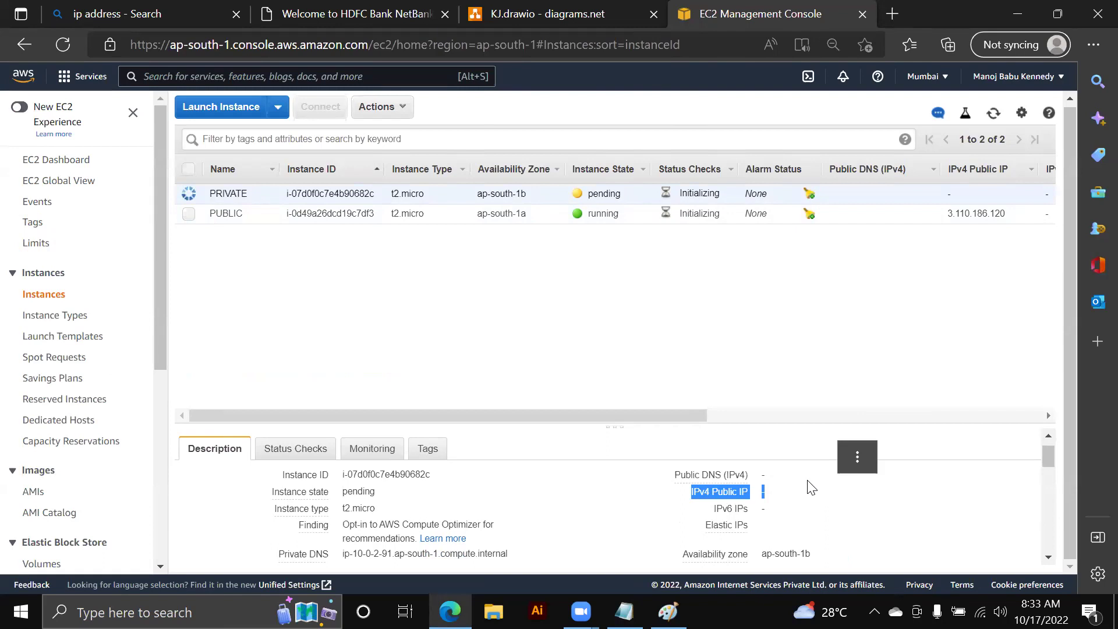
{"action": "scroll", "coordinate": [718, 514], "scroll_direction": "down", "scroll_amount": 2}
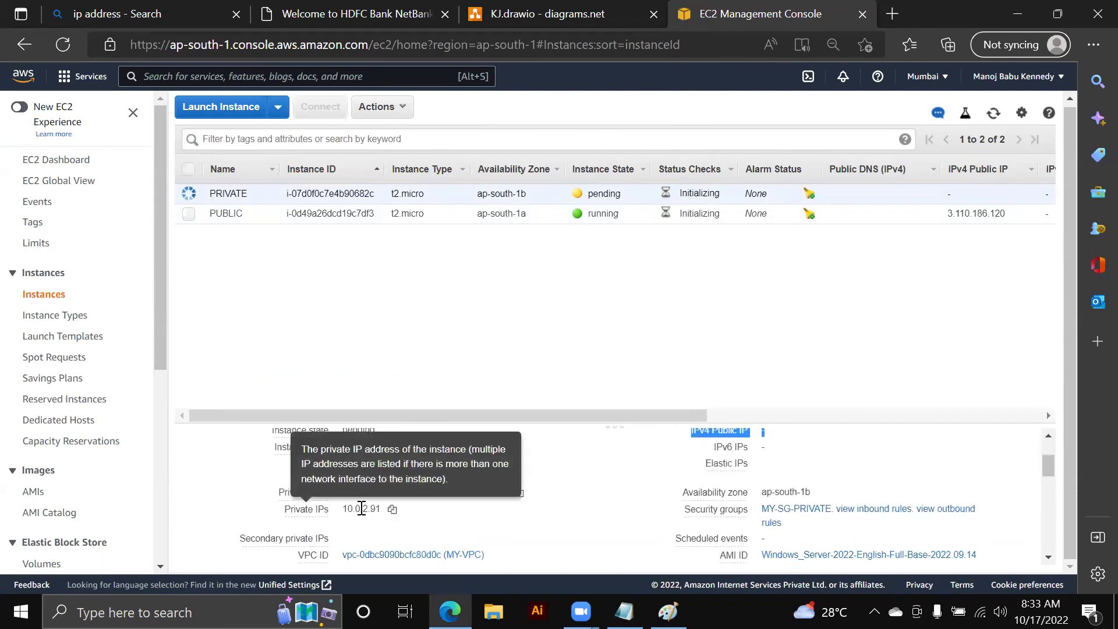
{"action": "double_click", "coordinate": [369, 510]}
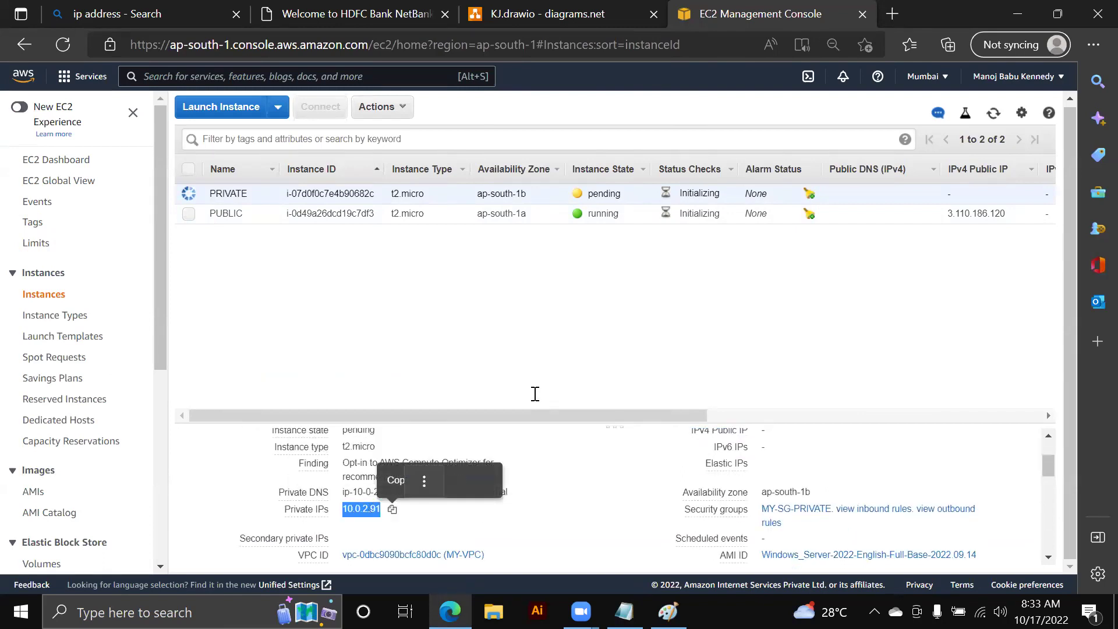
{"action": "key", "text": "alt+Tab"}
- Paste 10.0.2.91 on the PRIVATE SUBNET line and compare its 10.0.2 prefix with 10.0.1
{"action": "key", "text": "ctrl+v"}
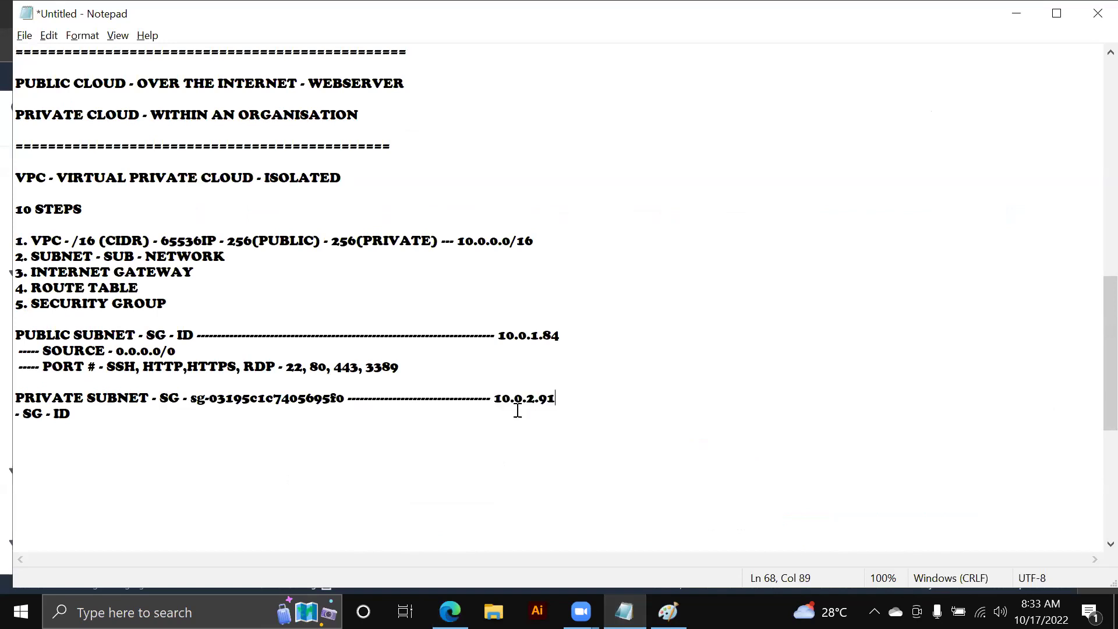
{"action": "left_click_drag", "start_coordinate": [526, 399], "coordinate": [533, 399]}
{"action": "left_click_drag", "start_coordinate": [498, 335], "coordinate": [568, 333]}
{"action": "left_click_drag", "start_coordinate": [494, 398], "coordinate": [566, 389]}
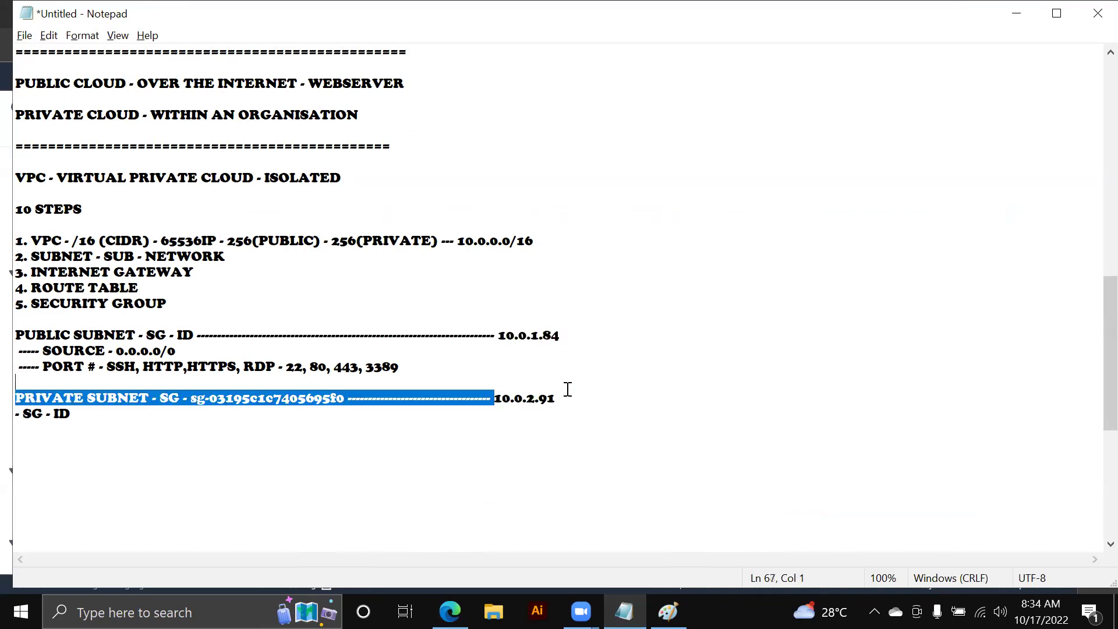
{"action": "left_click", "coordinate": [564, 396]}
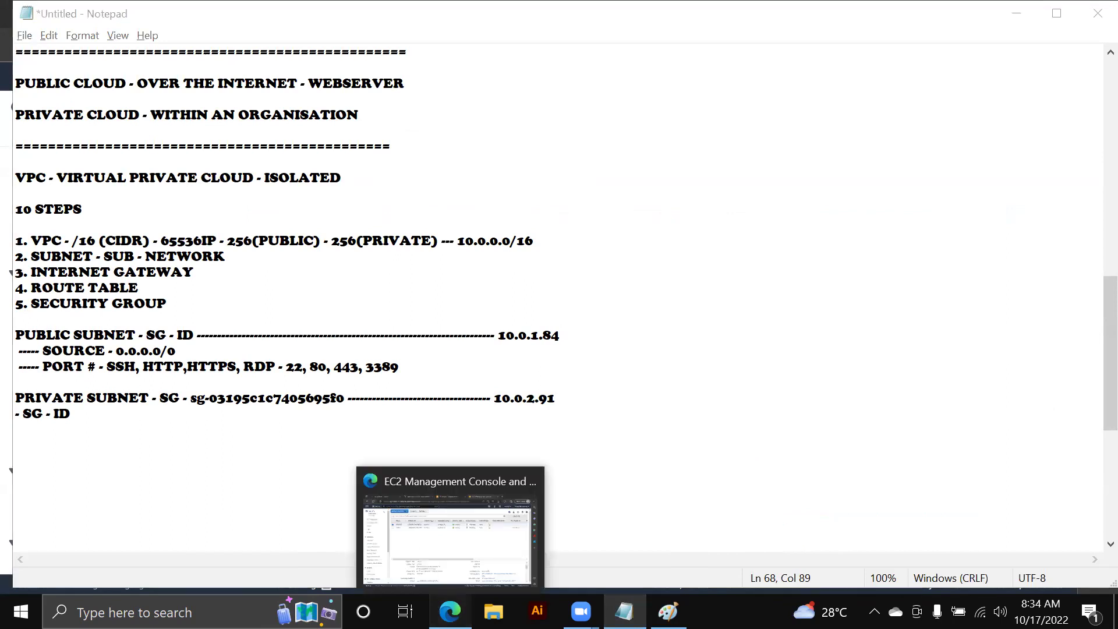
{"action": "left_click", "coordinate": [451, 610]}
- Decrypt the PUBLIC instance's Windows Administrator password using VPC1710.pem from Downloads
{"action": "left_click", "coordinate": [189, 213]}
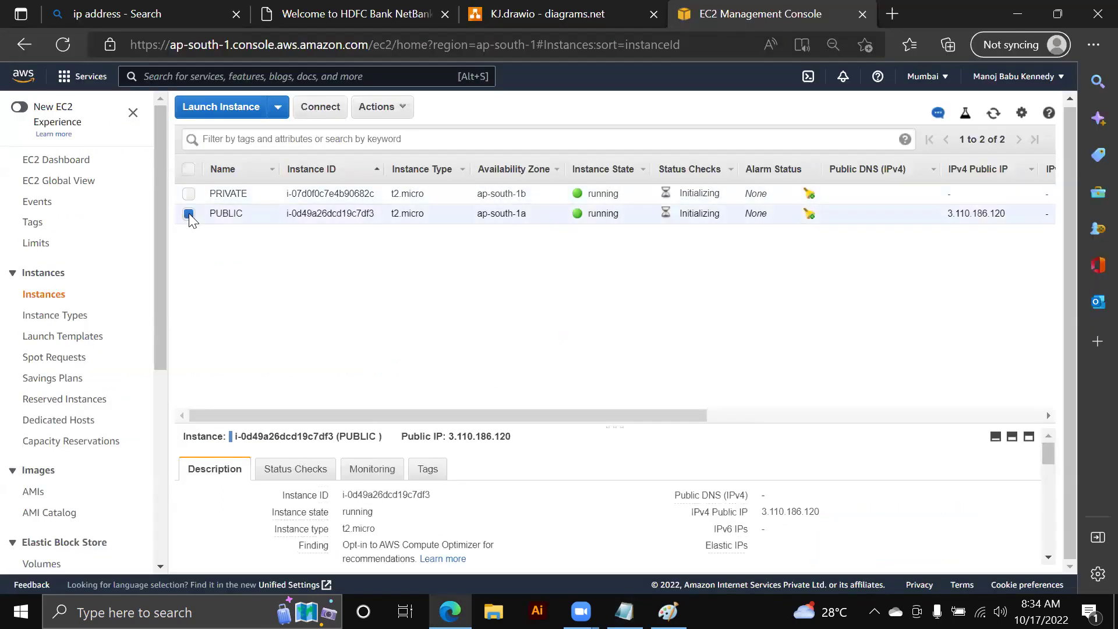
{"action": "left_click", "coordinate": [376, 111]}
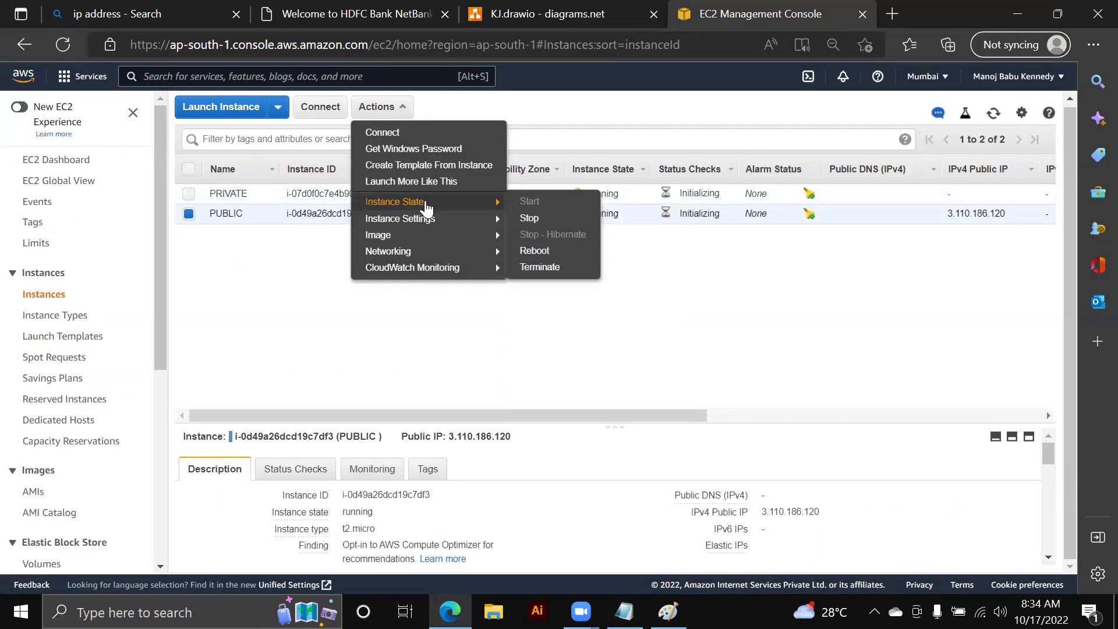
{"action": "left_click", "coordinate": [422, 153]}
{"action": "left_click", "coordinate": [489, 362]}
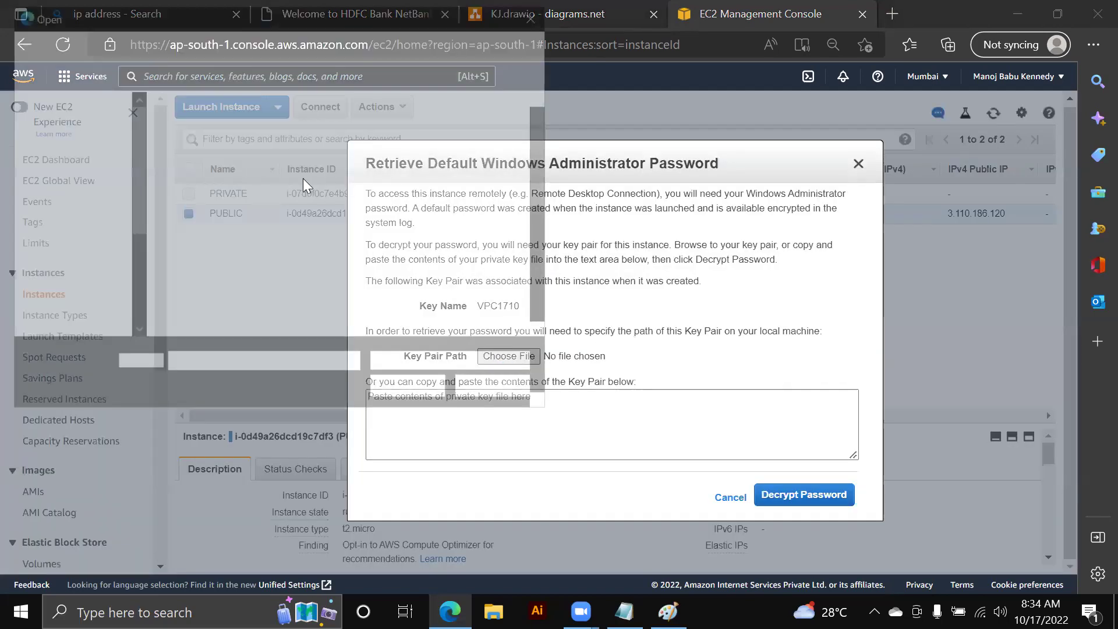
{"action": "scroll", "coordinate": [93, 149], "scroll_direction": "up", "scroll_amount": 3}
{"action": "left_click", "coordinate": [100, 155]}
{"action": "left_click", "coordinate": [210, 150]}
{"action": "left_click", "coordinate": [385, 390]}
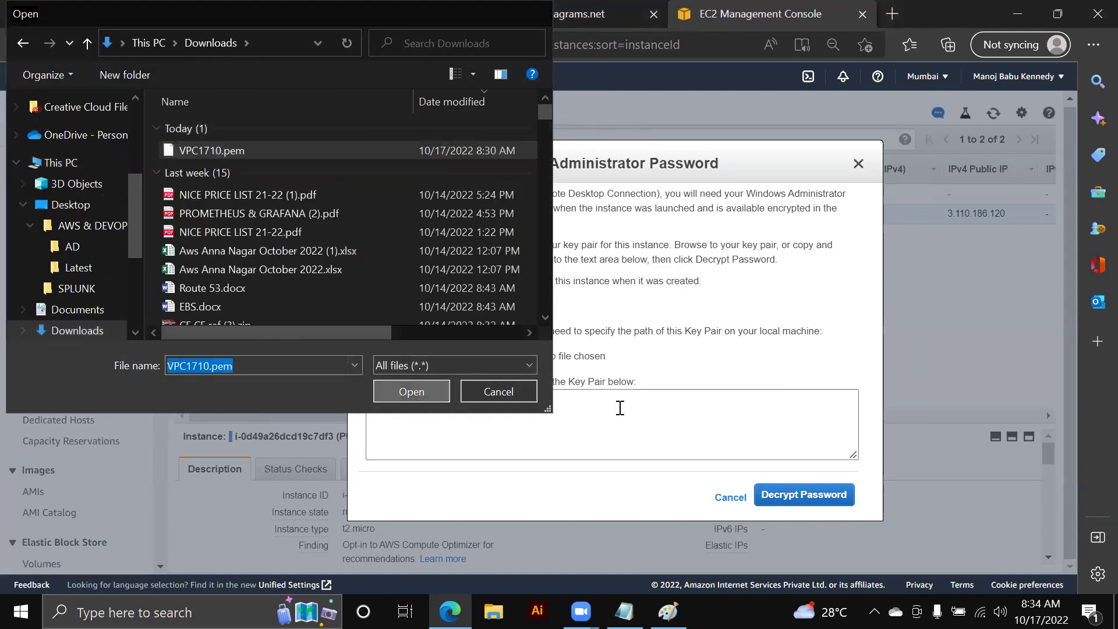
{"action": "left_click", "coordinate": [817, 501]}
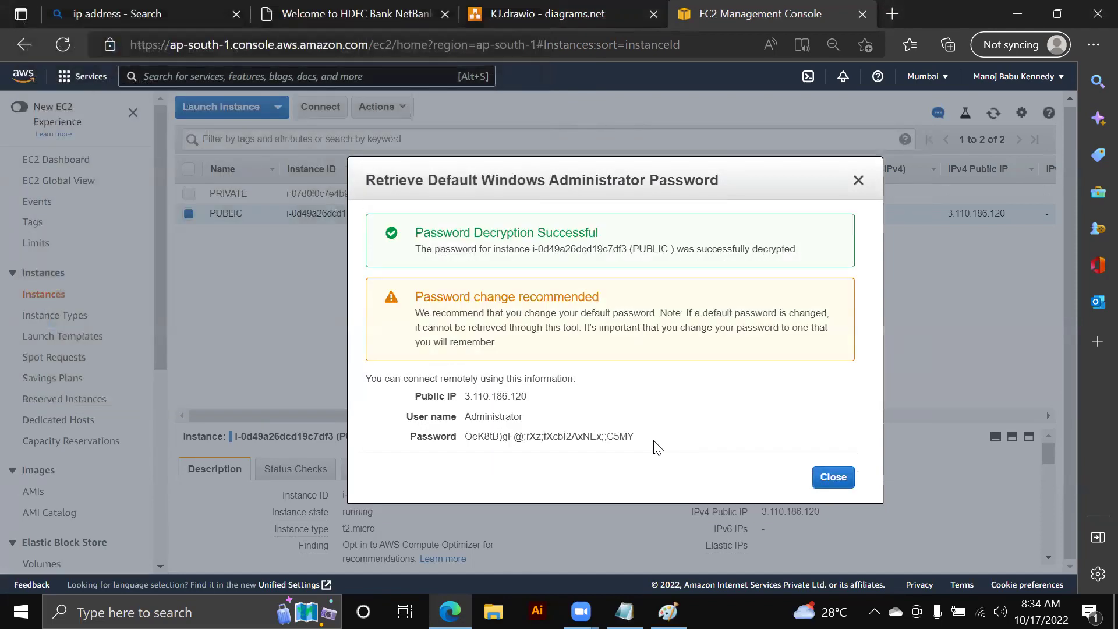
{"action": "left_click", "coordinate": [174, 608]}
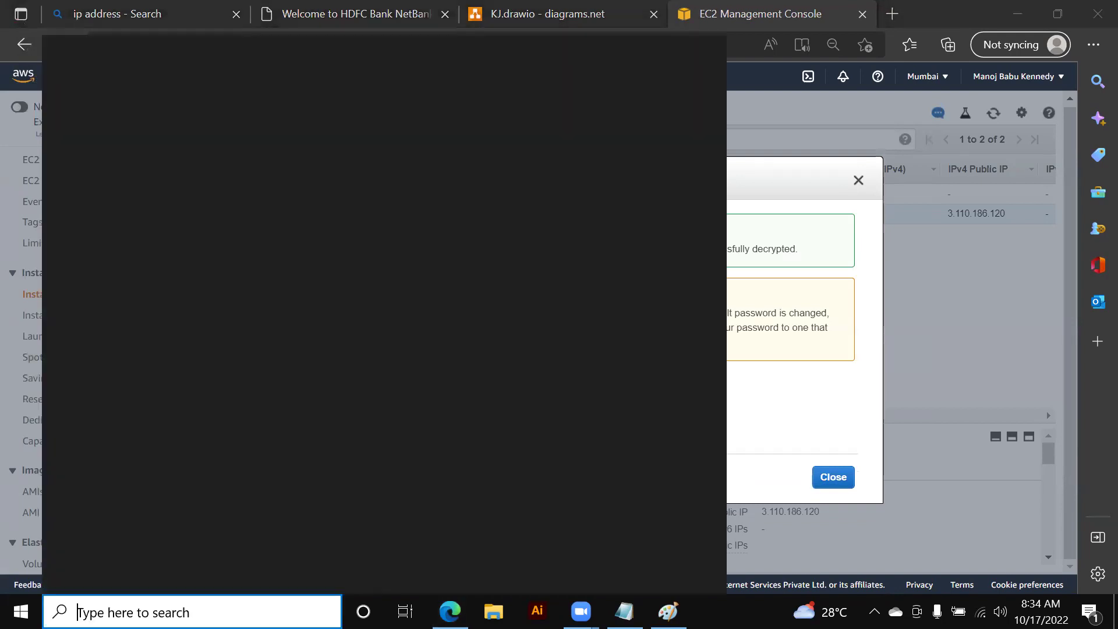
- Open Remote Desktop Connection and connect to the public IP 3.110.186.120
{"action": "type", "text": "RD"}
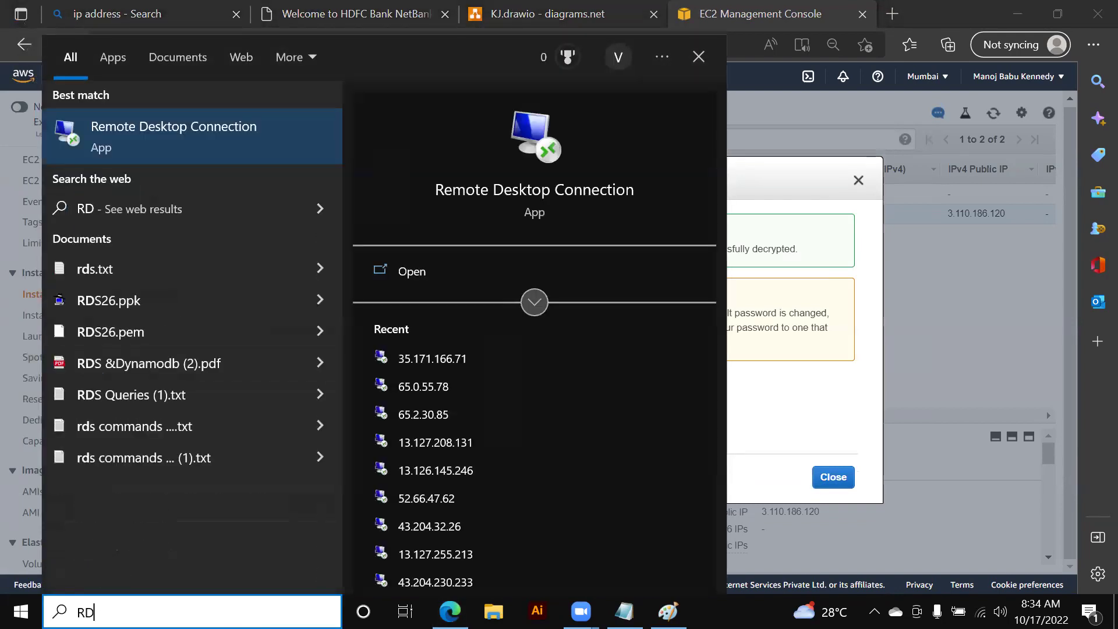
{"action": "left_click", "coordinate": [251, 137]}
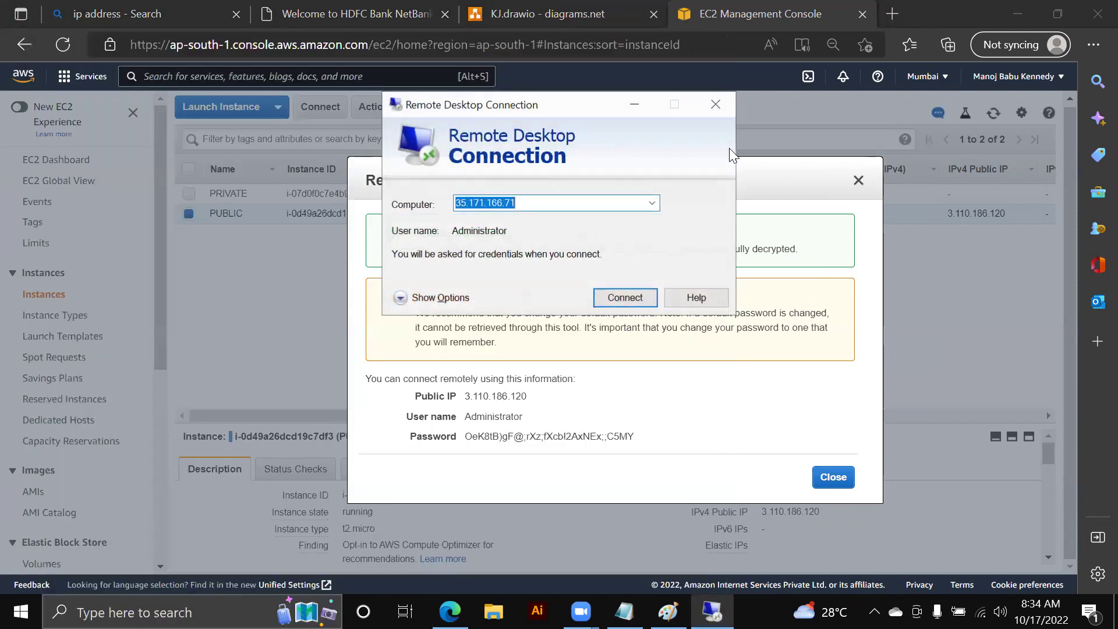
{"action": "left_click", "coordinate": [634, 105]}
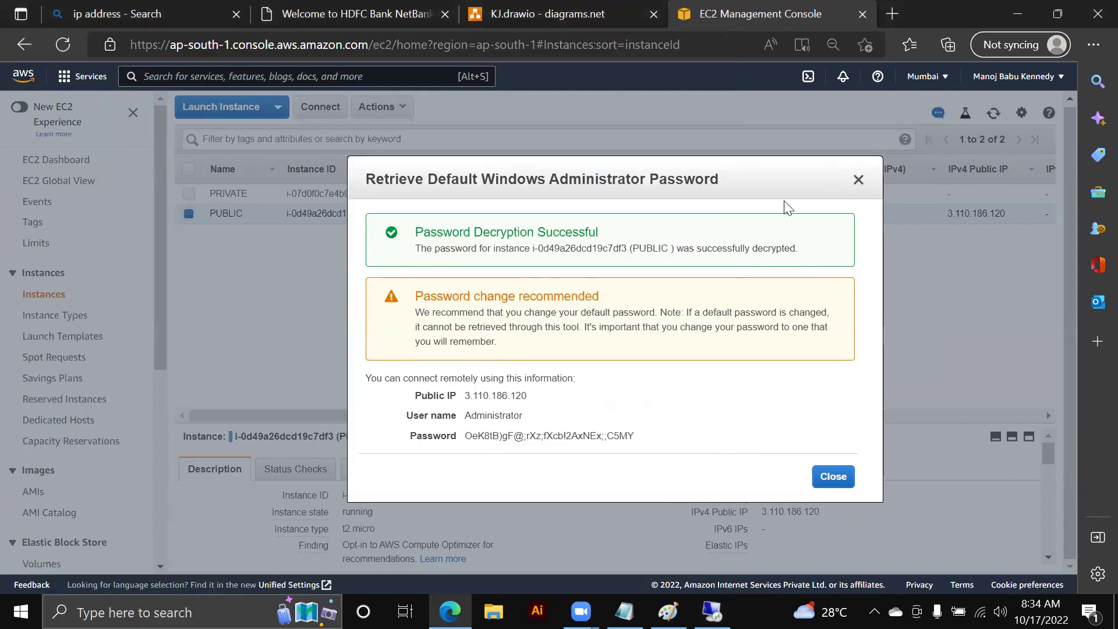
{"action": "left_click", "coordinate": [317, 242]}
{"action": "double_click", "coordinate": [742, 513]}
{"action": "key", "text": "ctrl+c"}
{"action": "key", "text": "alt+Tab"}
{"action": "key", "text": "ctrl+v"}
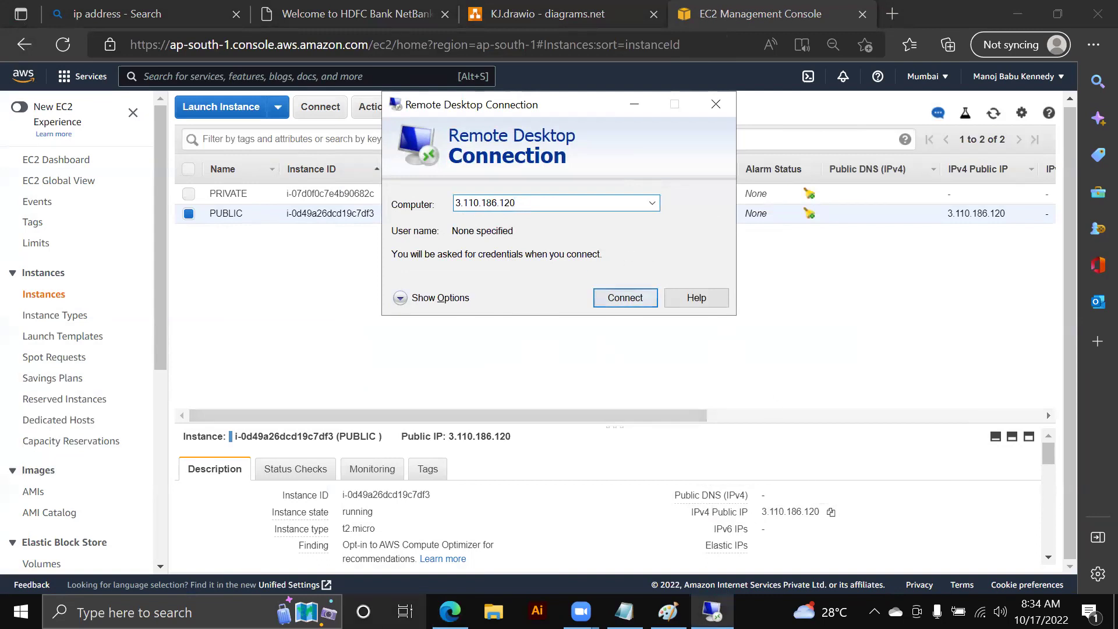
{"action": "left_click", "coordinate": [116, 13]}
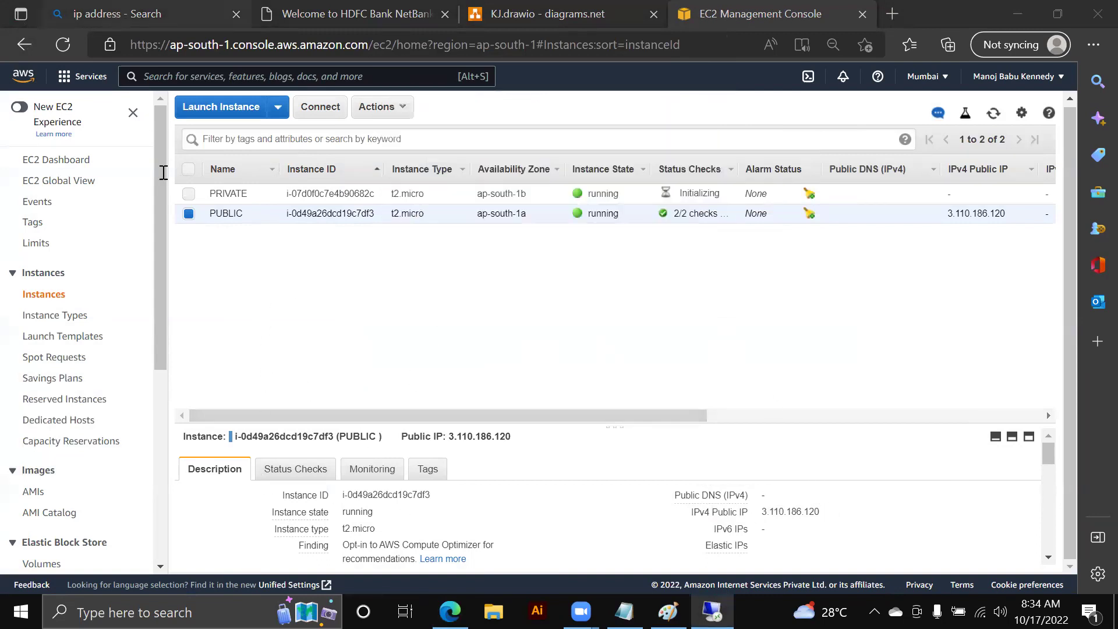
{"action": "key", "text": "alt+Tab"}
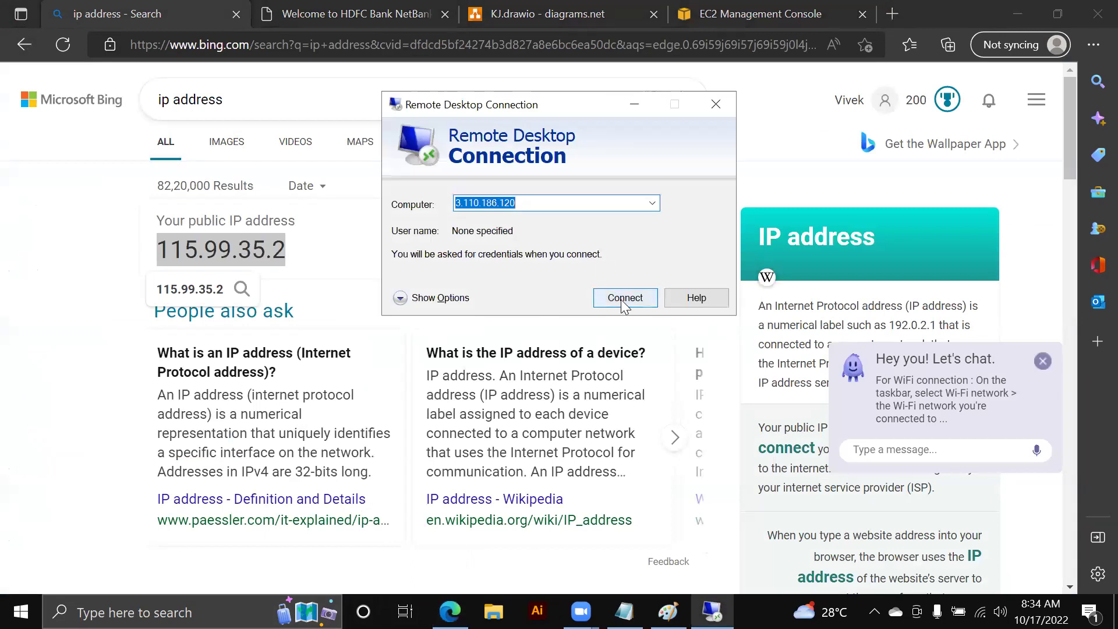
{"action": "left_click", "coordinate": [622, 302]}
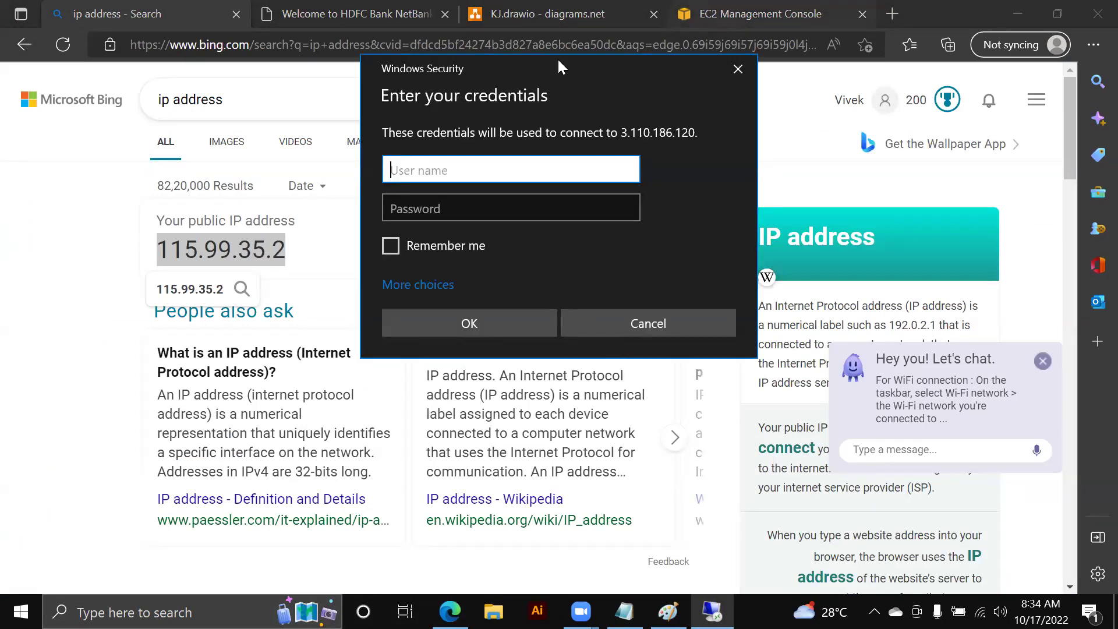
- Retrieve the PUBLIC instance's decrypted Windows password again with VPC1710.pem
{"action": "left_click", "coordinate": [719, 5]}
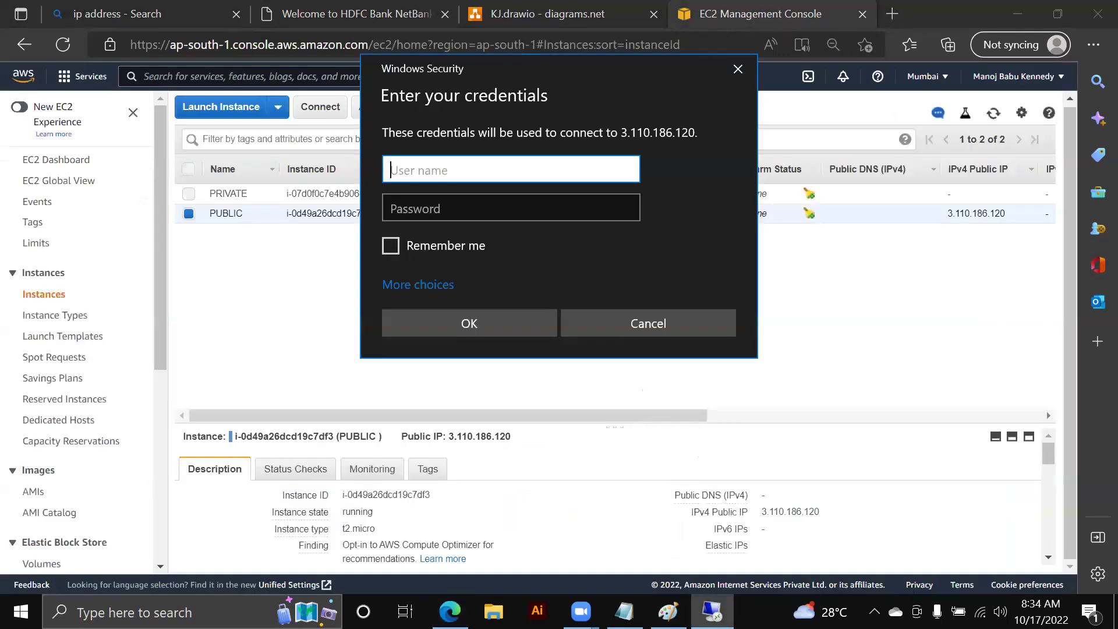
{"action": "left_click", "coordinate": [358, 367]}
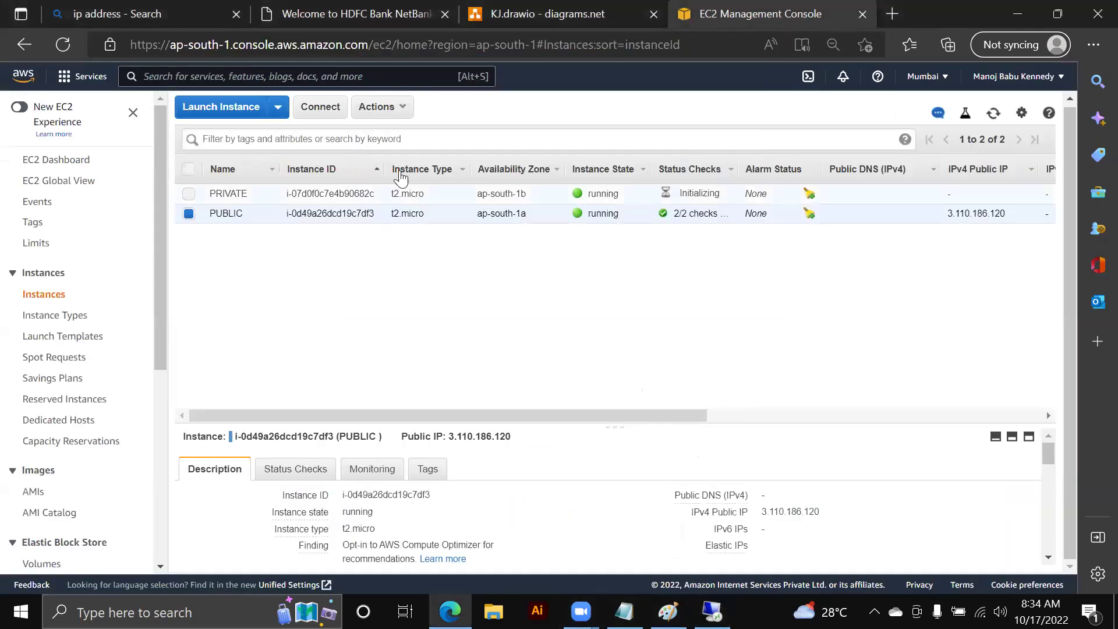
{"action": "left_click", "coordinate": [393, 115]}
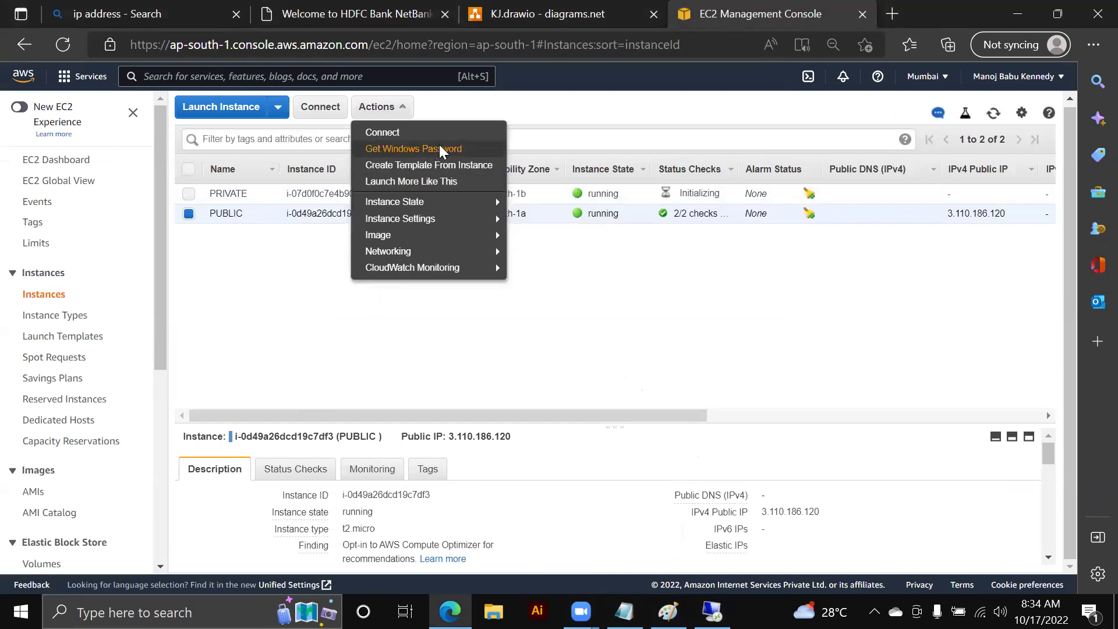
{"action": "left_click", "coordinate": [439, 148]}
{"action": "left_click", "coordinate": [509, 355]}
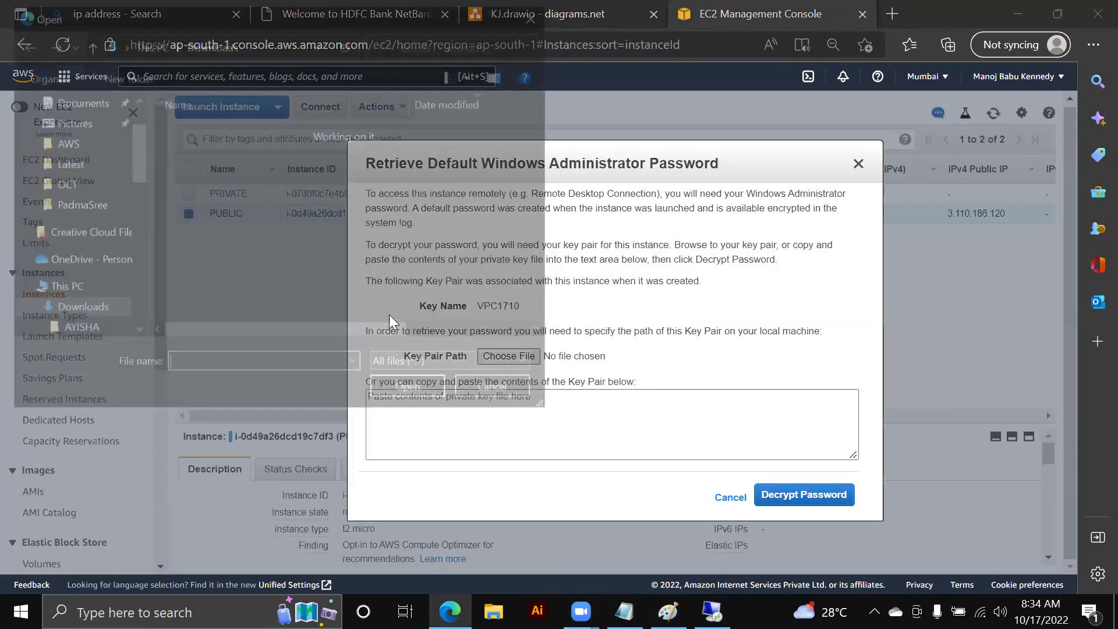
{"action": "left_click", "coordinate": [264, 149]}
{"action": "left_click", "coordinate": [427, 398]}
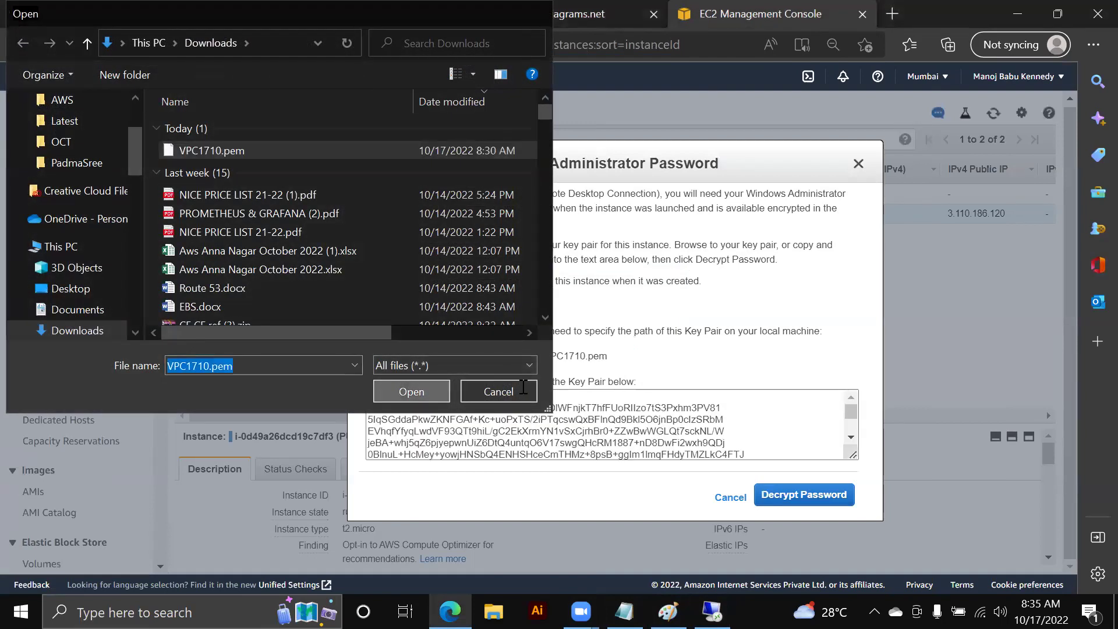
{"action": "left_click", "coordinate": [782, 492]}
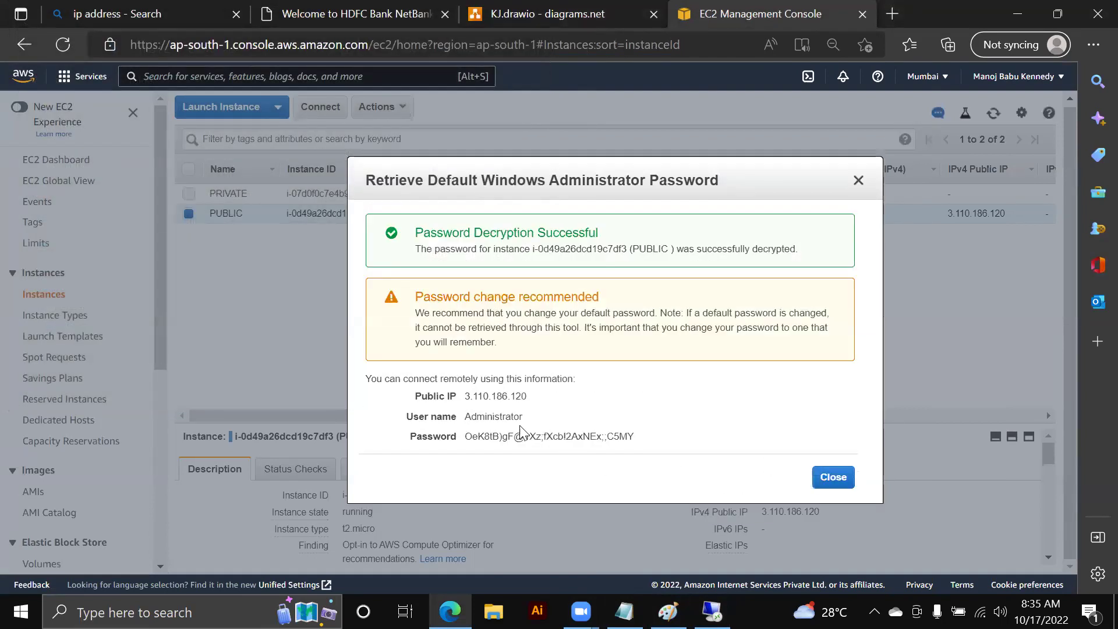
- Enter the Administrator user name and decrypted password in the credentials prompt and submit
{"action": "left_click_drag", "start_coordinate": [463, 417], "coordinate": [526, 422]}
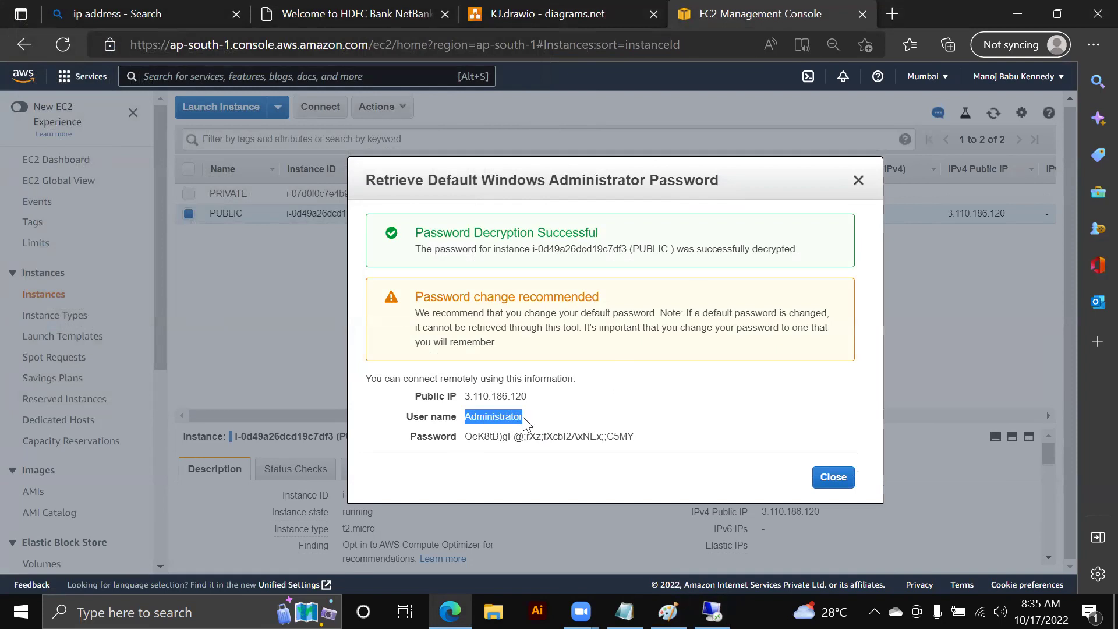
{"action": "key", "text": "ctrl+c"}
{"action": "key", "text": "alt+Tab"}
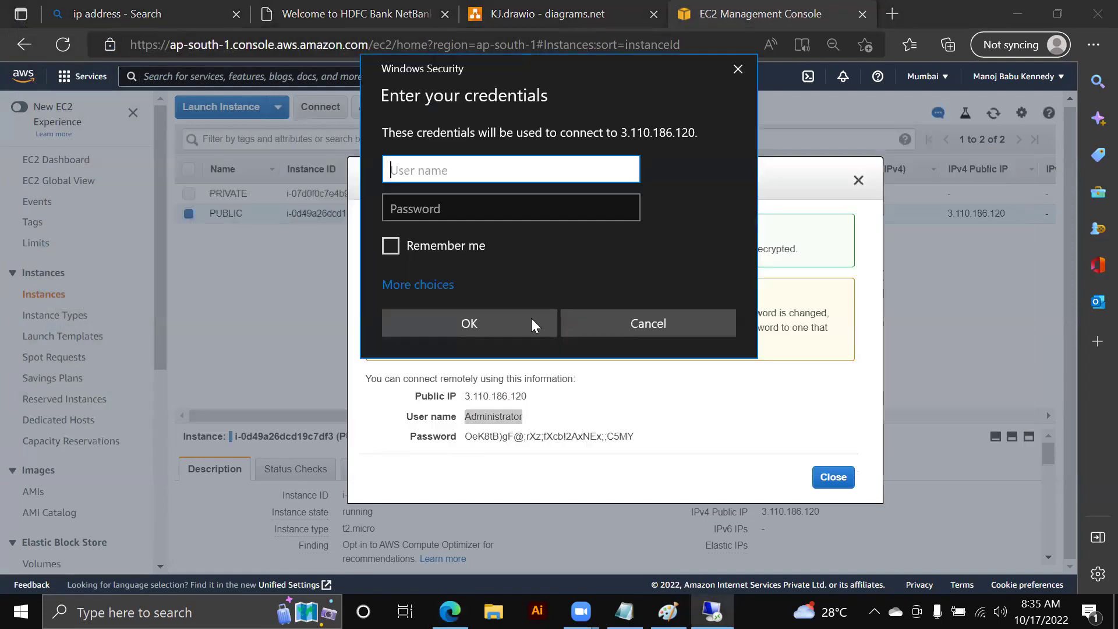
{"action": "key", "text": "ctrl+v"}
{"action": "key", "text": "Tab"}
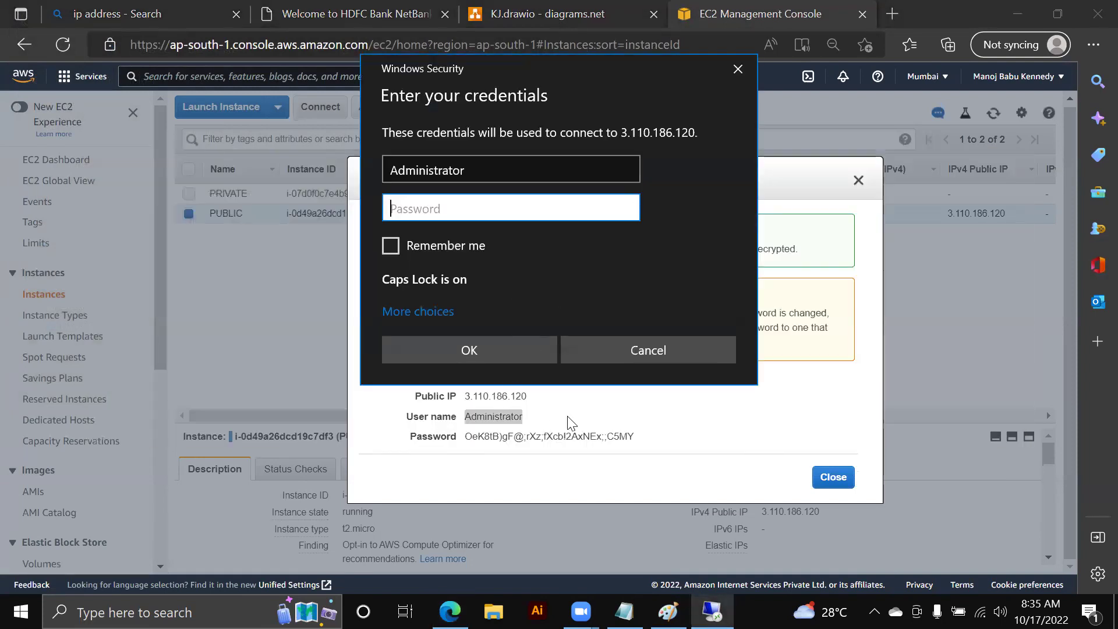
{"action": "left_click", "coordinate": [568, 418]}
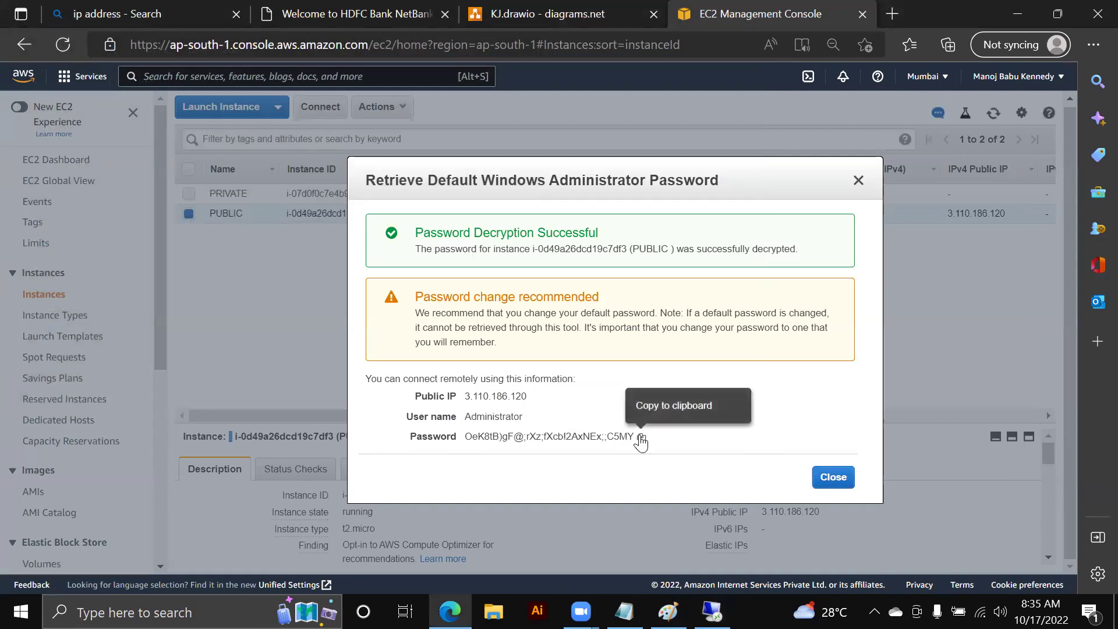
{"action": "left_click", "coordinate": [641, 438]}
{"action": "key", "text": "alt+Tab"}
{"action": "key", "text": "ctrl+v"}
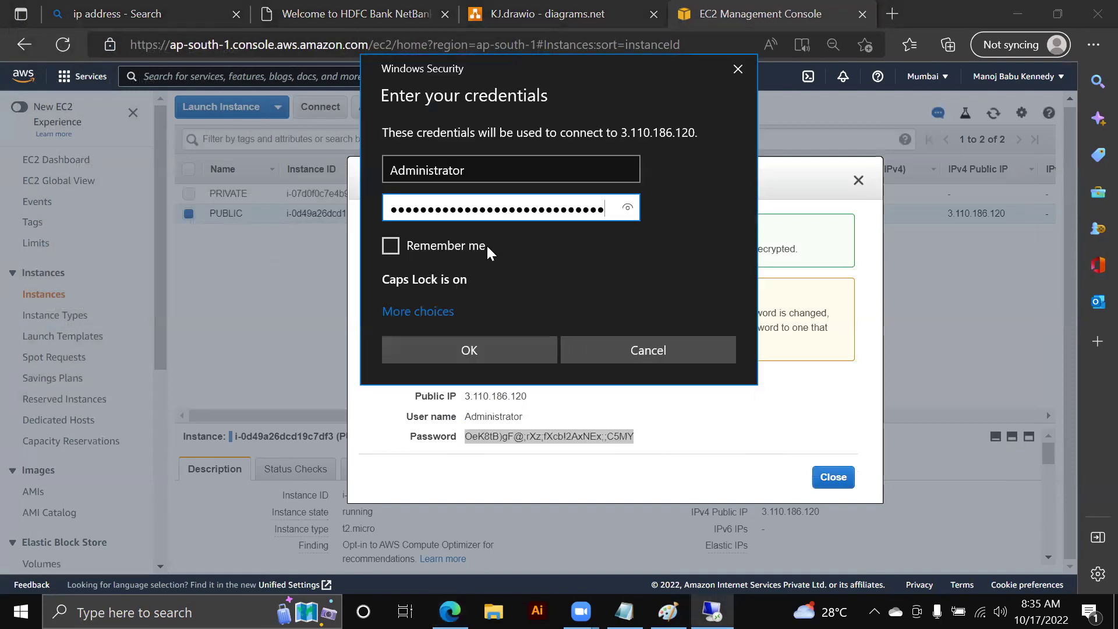
{"action": "left_click", "coordinate": [519, 343]}
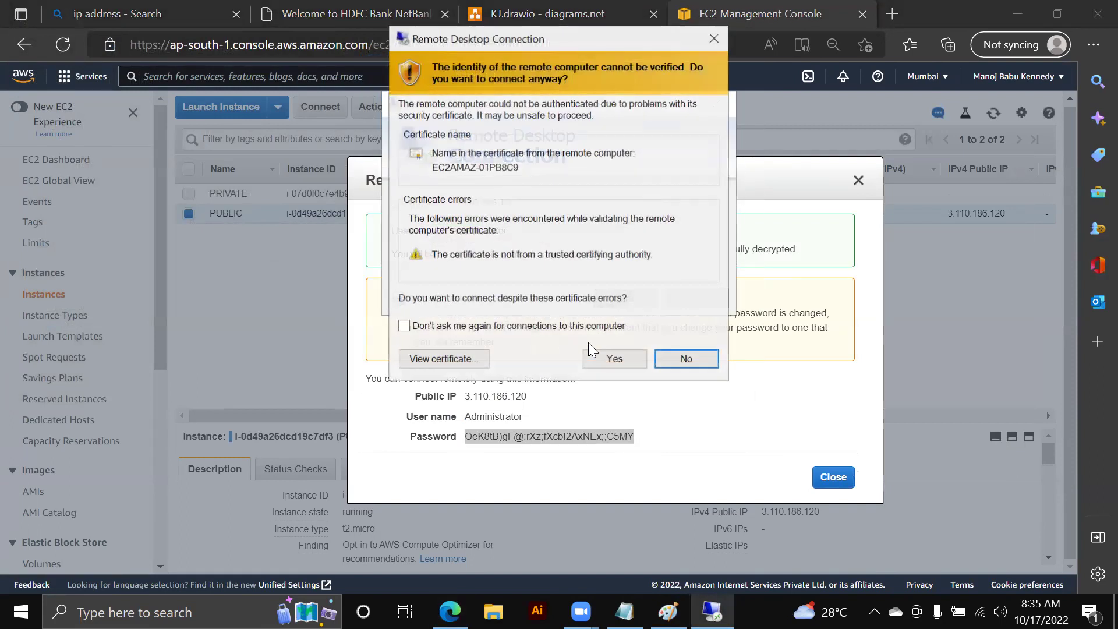
- Accept the unverified certificate of EC2AMAZ-01PB8C9 to open the remote session
{"action": "left_click", "coordinate": [614, 359]}
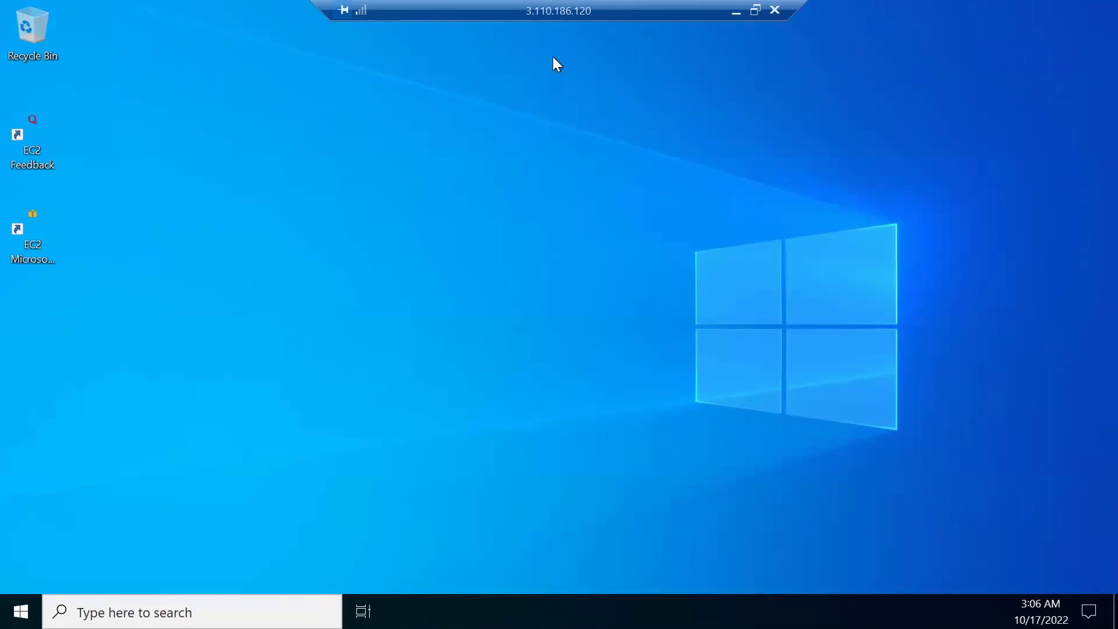
- Move the connection bar aside and accept the remote session prompt so the desktop loads
{"action": "left_click_drag", "start_coordinate": [544, 12], "coordinate": [450, 18]}
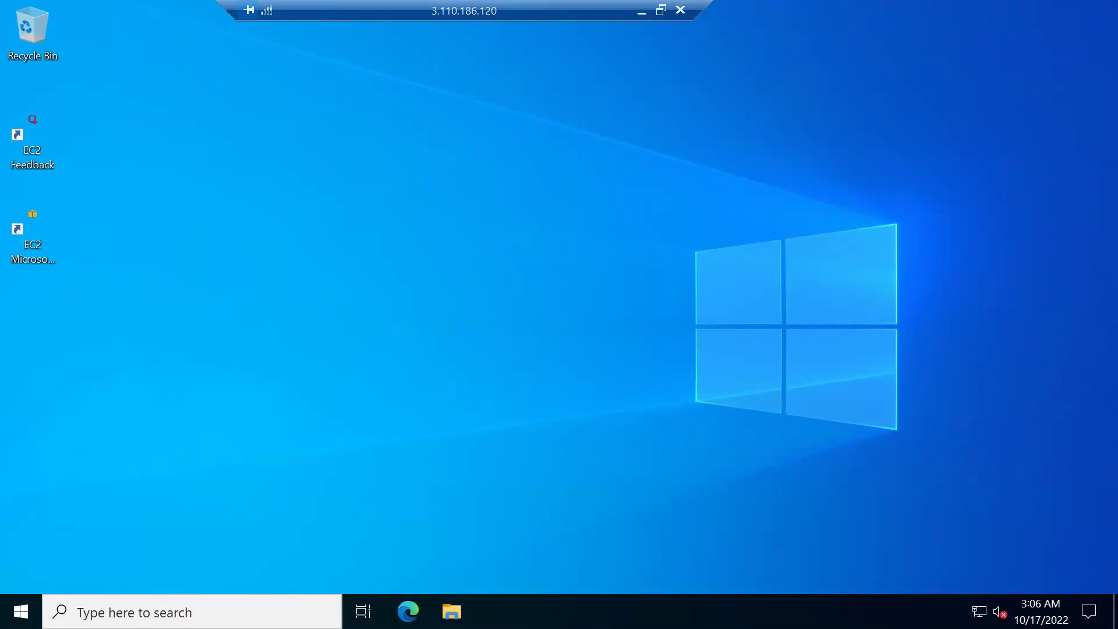
{"action": "left_click", "coordinate": [933, 321]}
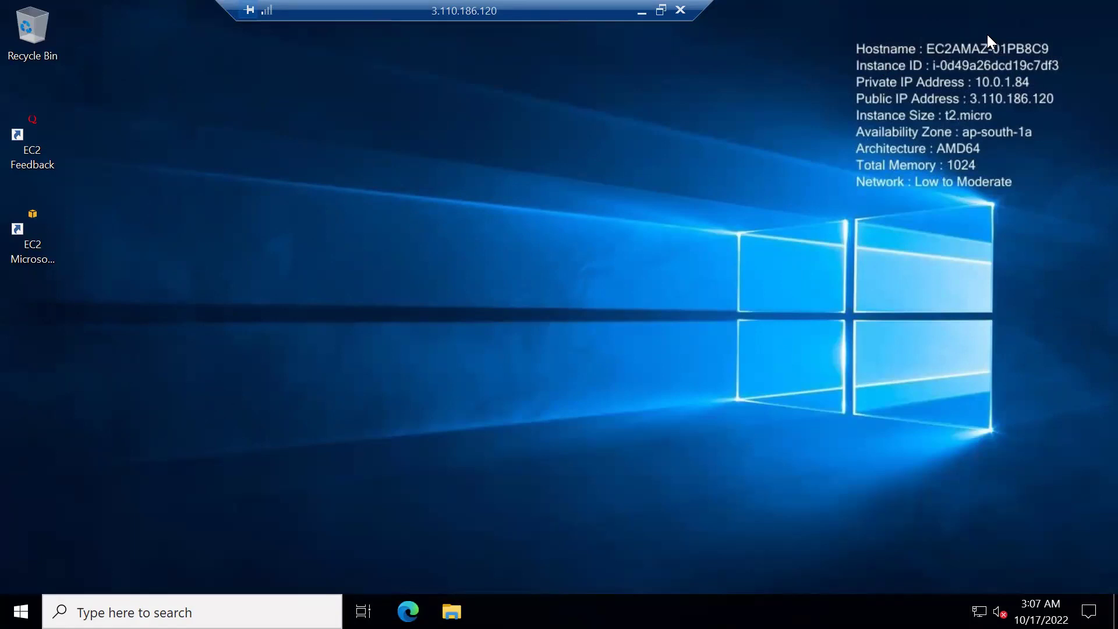
- Select only the PRIVATE instance and copy its private IP 10.0.2.91
{"action": "left_click", "coordinate": [642, 11]}
{"action": "left_click", "coordinate": [818, 475]}
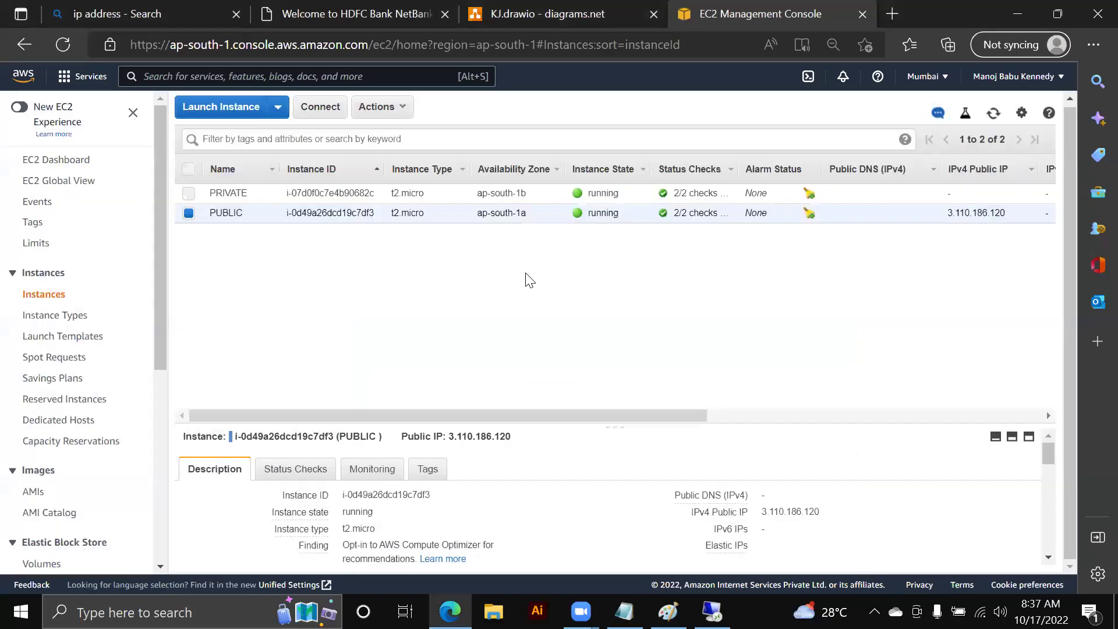
{"action": "left_click", "coordinate": [189, 193]}
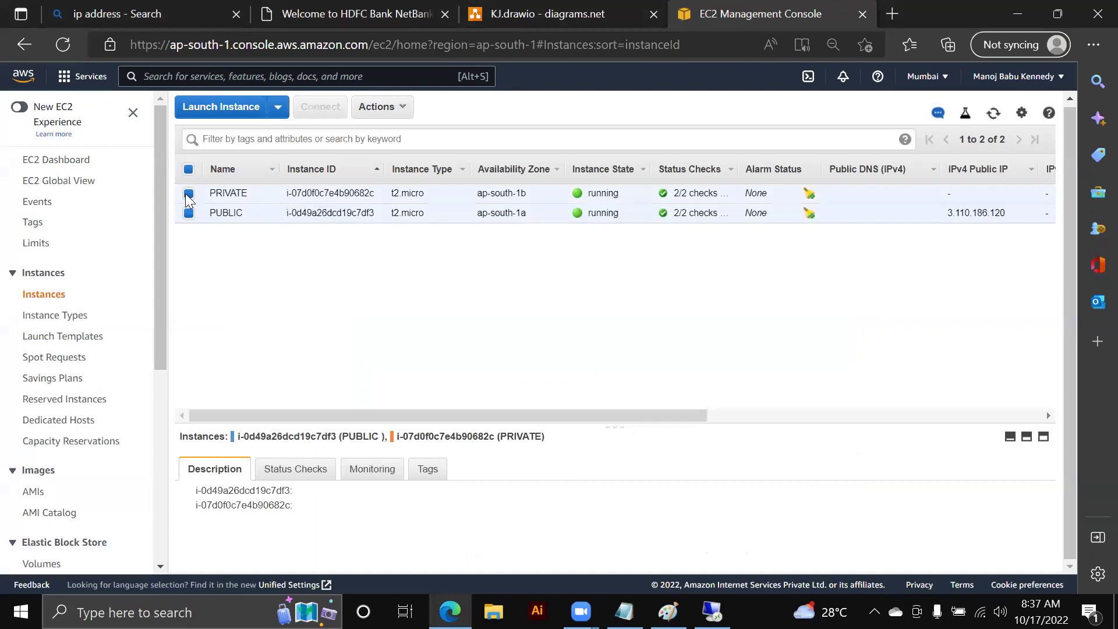
{"action": "left_click", "coordinate": [188, 213]}
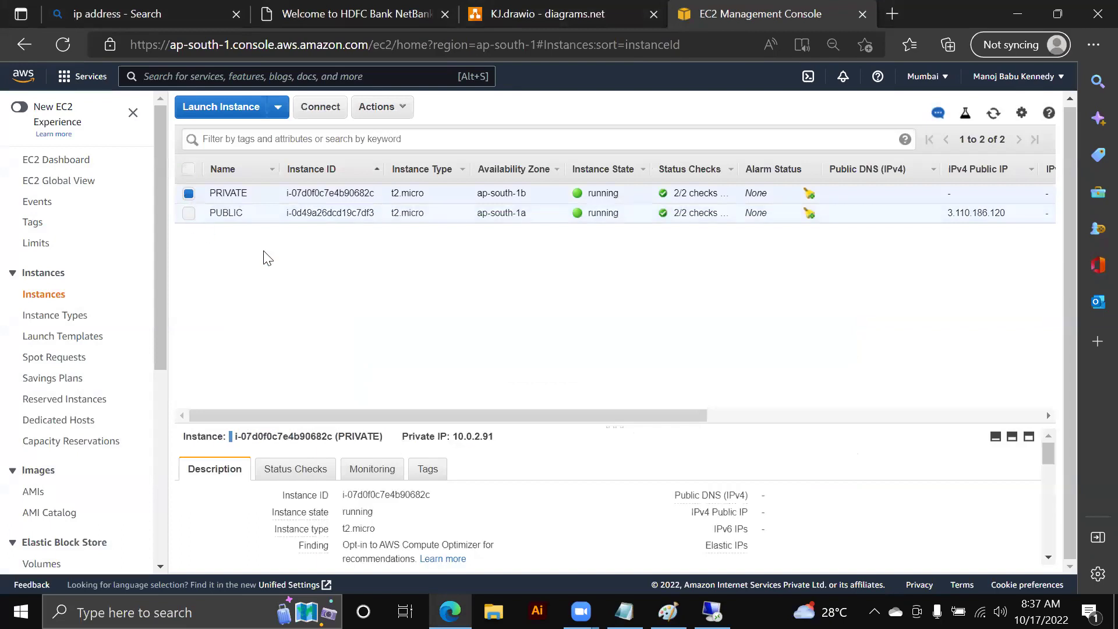
{"action": "scroll", "coordinate": [498, 512], "scroll_direction": "down", "scroll_amount": 3}
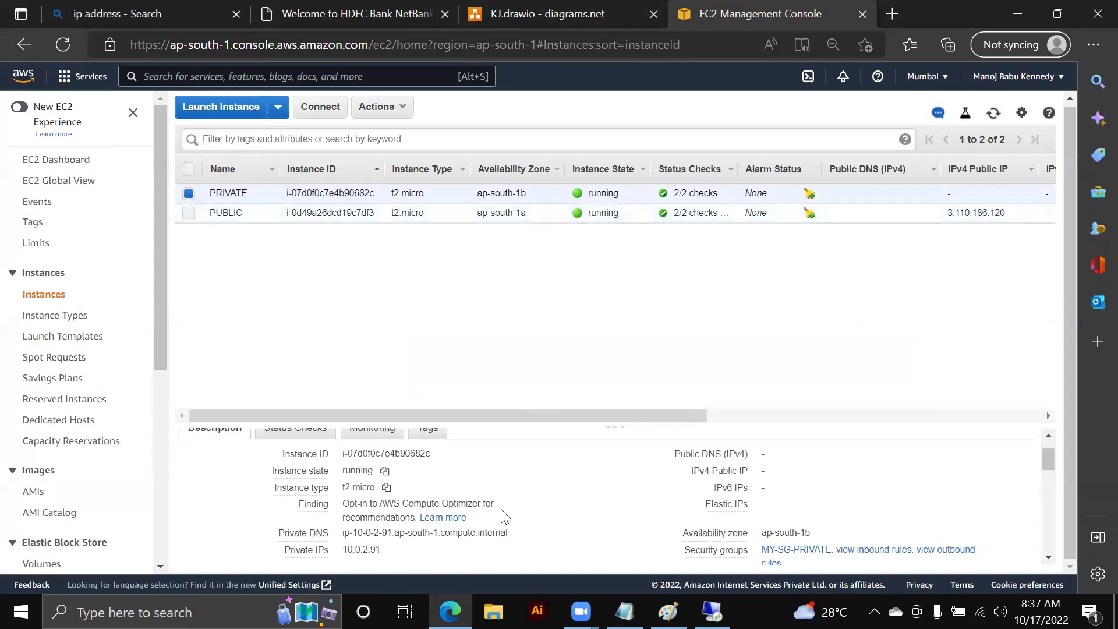
{"action": "left_click", "coordinate": [391, 511]}
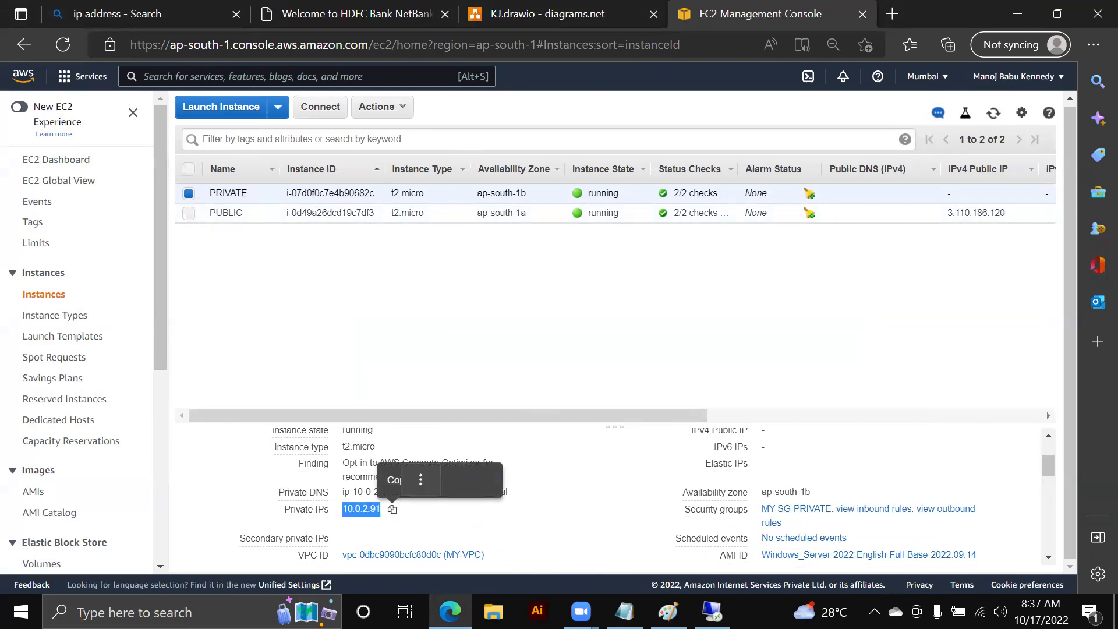
- Try a direct Remote Desktop connection to 10.0.2.91, dismiss the failure, and view the IP lookup
{"action": "right_click", "coordinate": [701, 597]}
{"action": "left_click", "coordinate": [700, 594]}
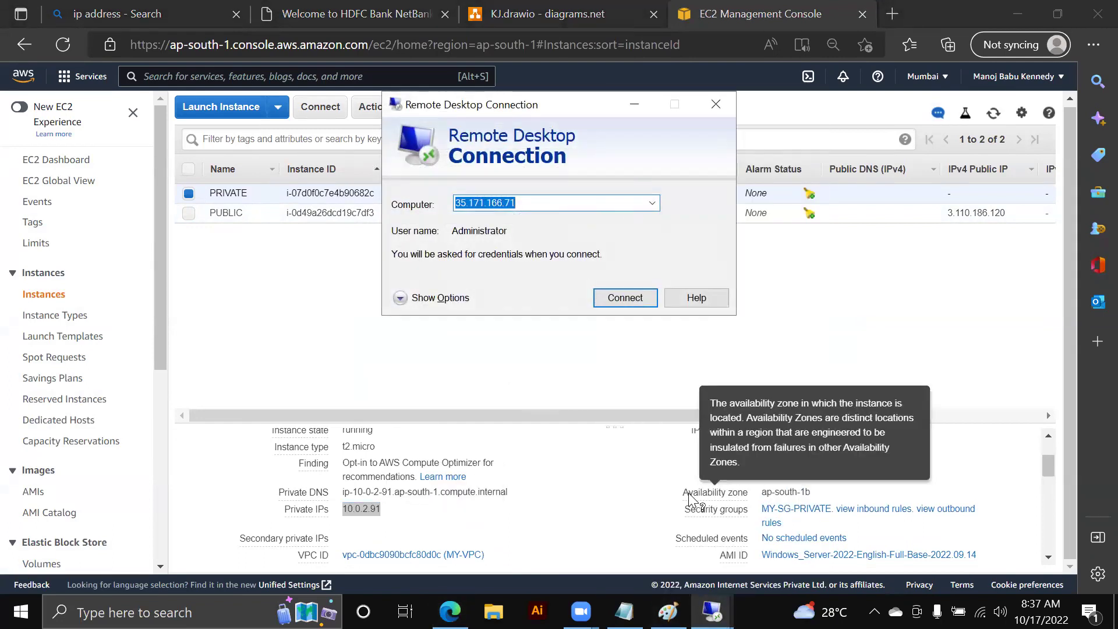
{"action": "key", "text": "ctrl+v"}
{"action": "left_click", "coordinate": [639, 301]}
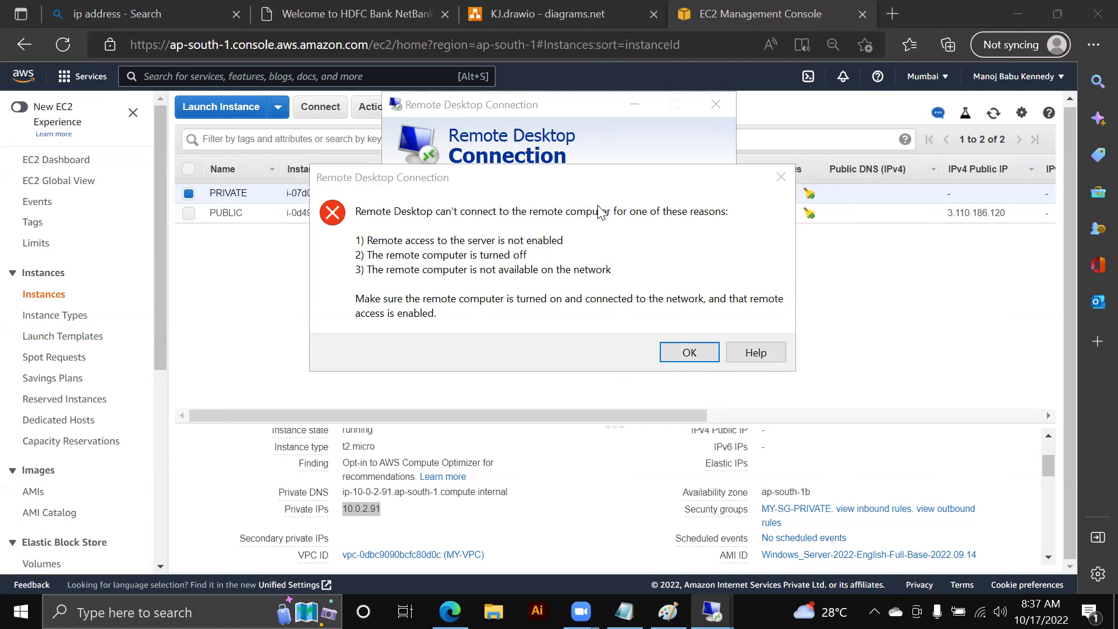
{"action": "left_click", "coordinate": [700, 355]}
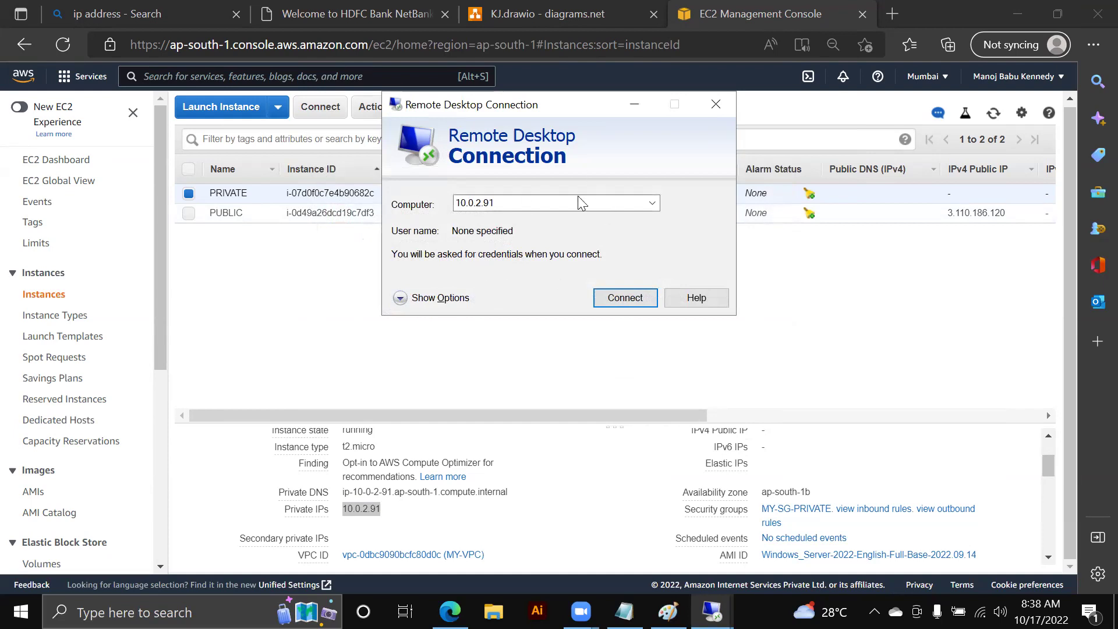
{"action": "left_click", "coordinate": [150, 21]}
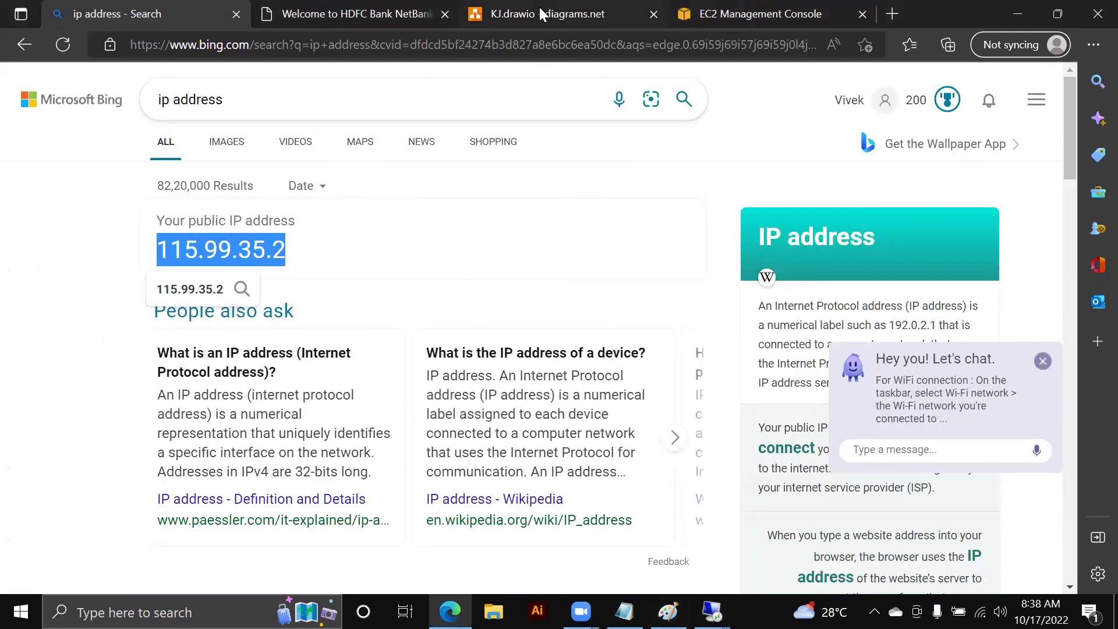
- Add a 115.99.35.2 box below the VPC in the diagram, with an arrow up to PUBLIC SUBNET
{"action": "left_click_drag", "start_coordinate": [462, 403], "coordinate": [363, 447]}
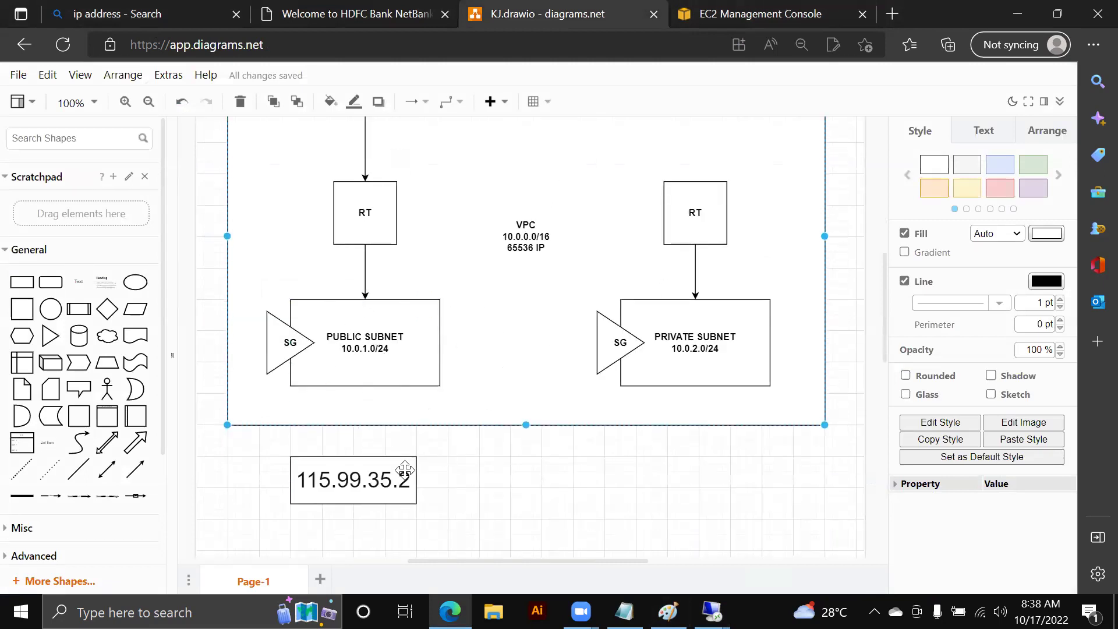
{"action": "left_click_drag", "start_coordinate": [354, 444], "coordinate": [356, 384]}
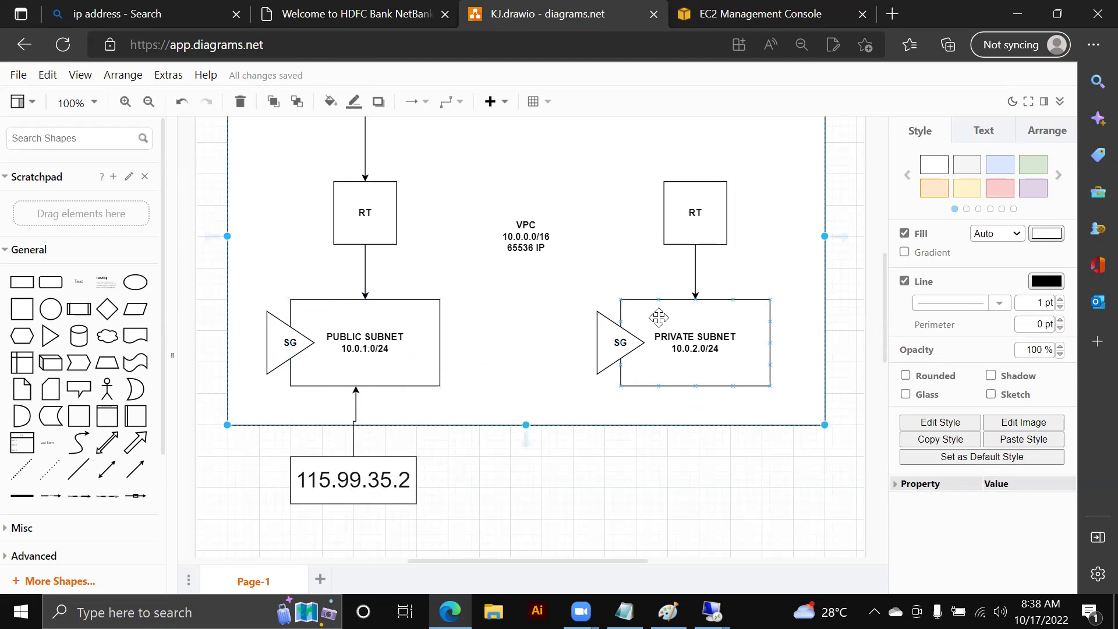
{"action": "left_click_drag", "start_coordinate": [355, 479], "coordinate": [353, 485]}
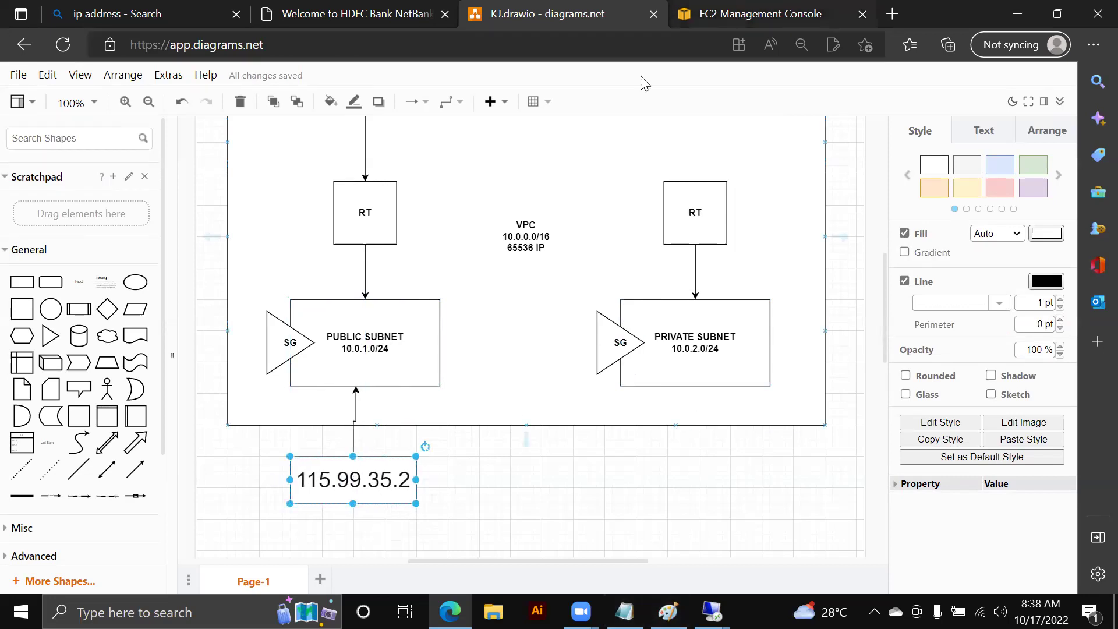
{"action": "left_click", "coordinate": [726, 22]}
- Copy the private IP 10.0.2.91 and bring up the public instance's remote session
{"action": "left_click", "coordinate": [399, 509]}
{"action": "mouse_move", "coordinate": [711, 611]}
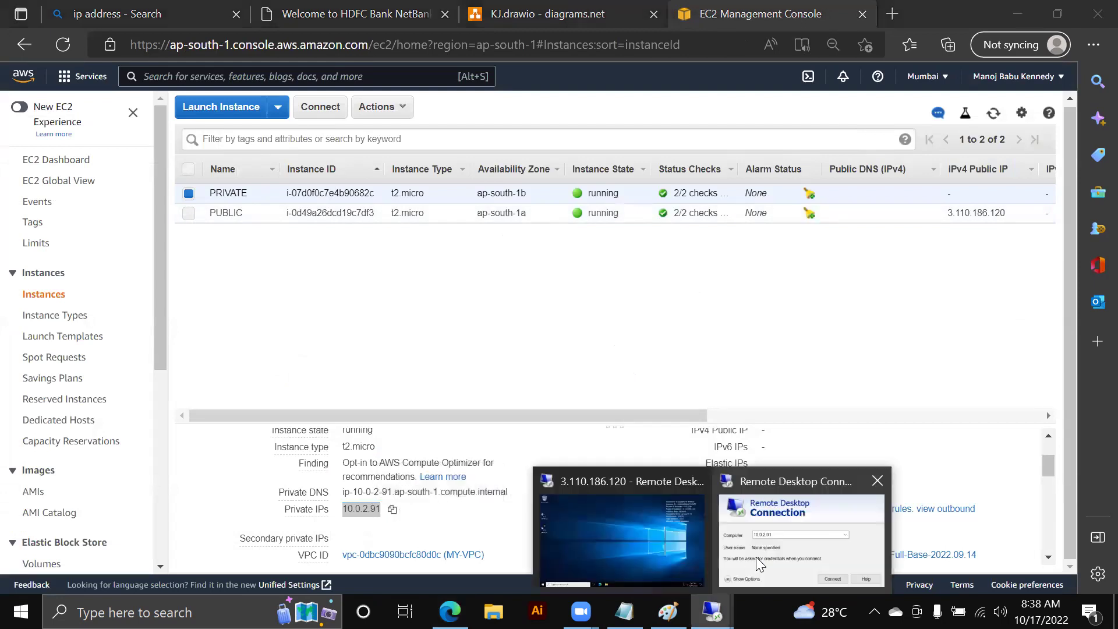
{"action": "left_click", "coordinate": [623, 545]}
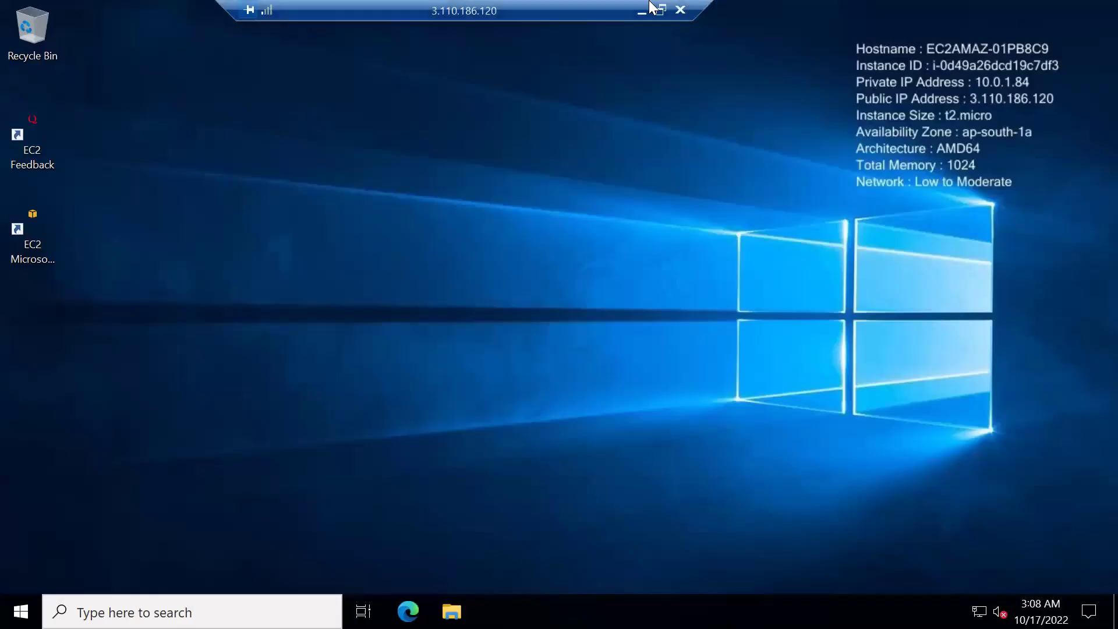
- Launch Remote Desktop Connection on the public instance and connect to 10.0.2.91
{"action": "left_click", "coordinate": [215, 606]}
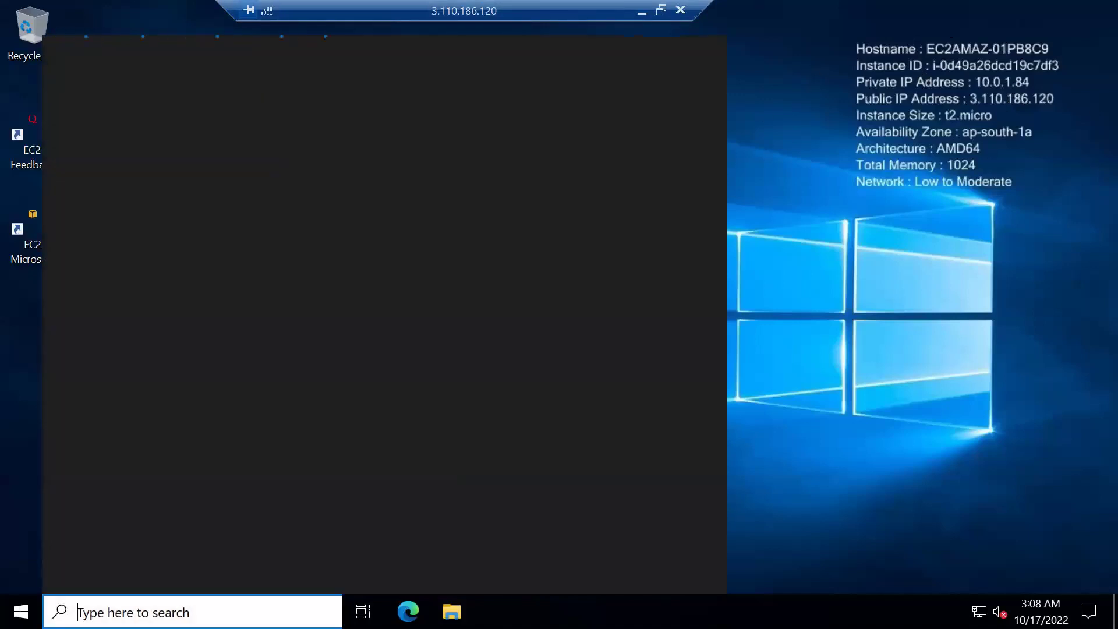
{"action": "type", "text": "RDP"}
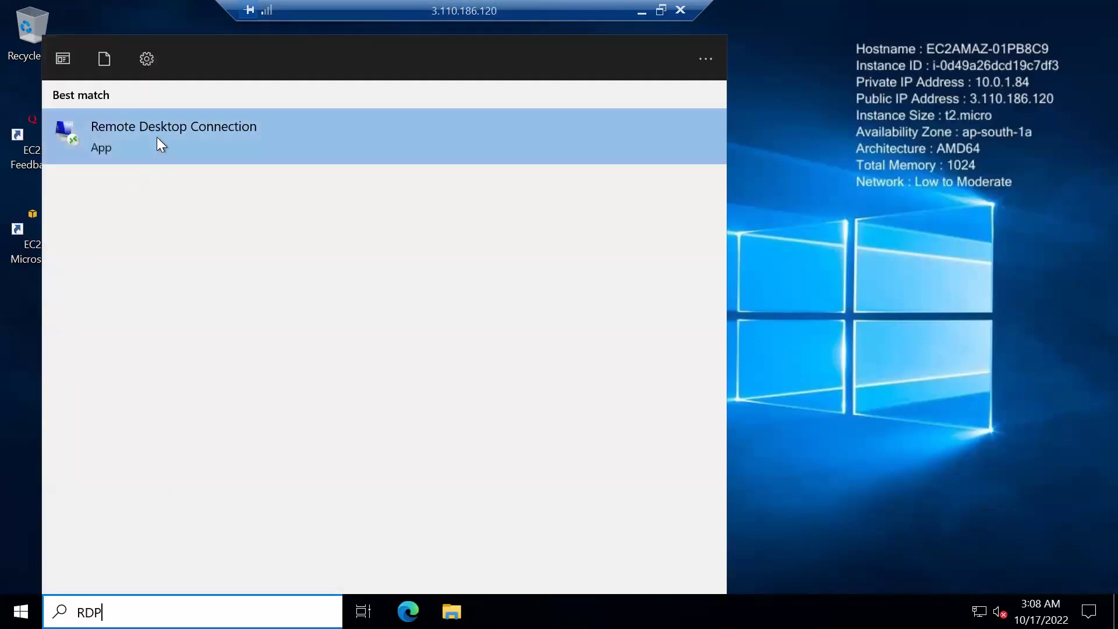
{"action": "left_click", "coordinate": [157, 139]}
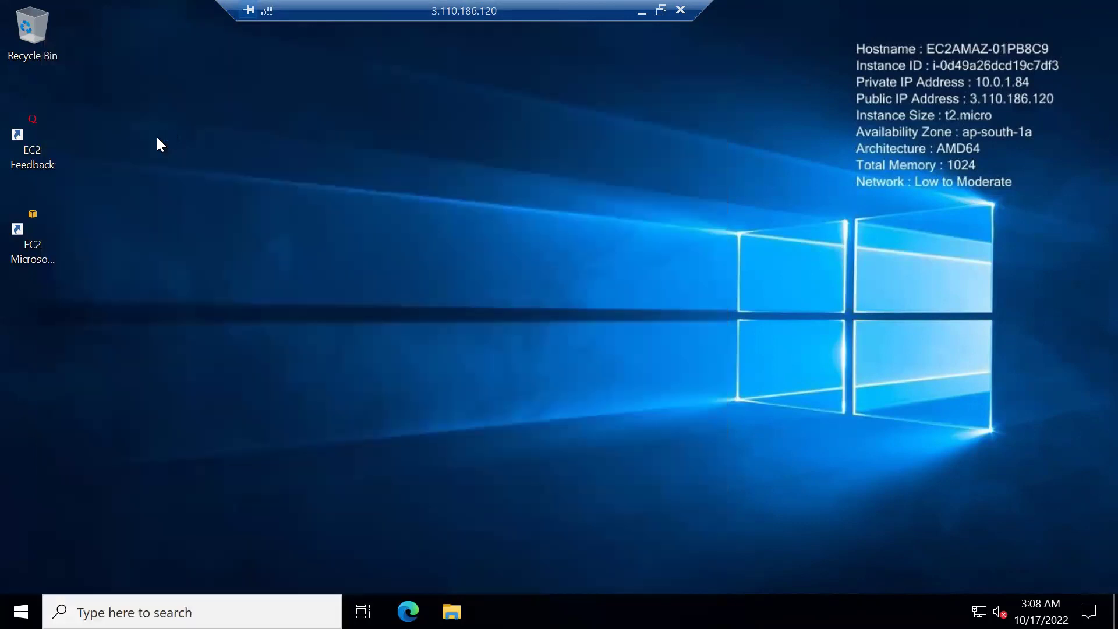
{"action": "type", "text": "10.0.2.91"}
{"action": "left_click", "coordinate": [644, 299]}
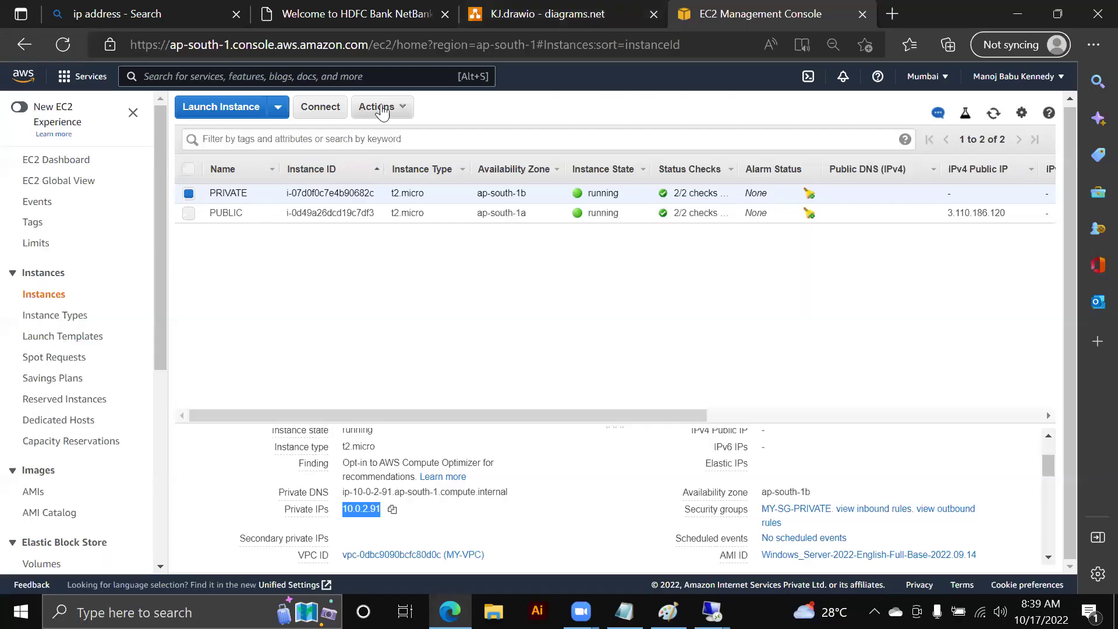
- Decrypt the PRIVATE instance's Windows password using the VPC1710.pem key pair file
{"action": "left_click", "coordinate": [378, 107]}
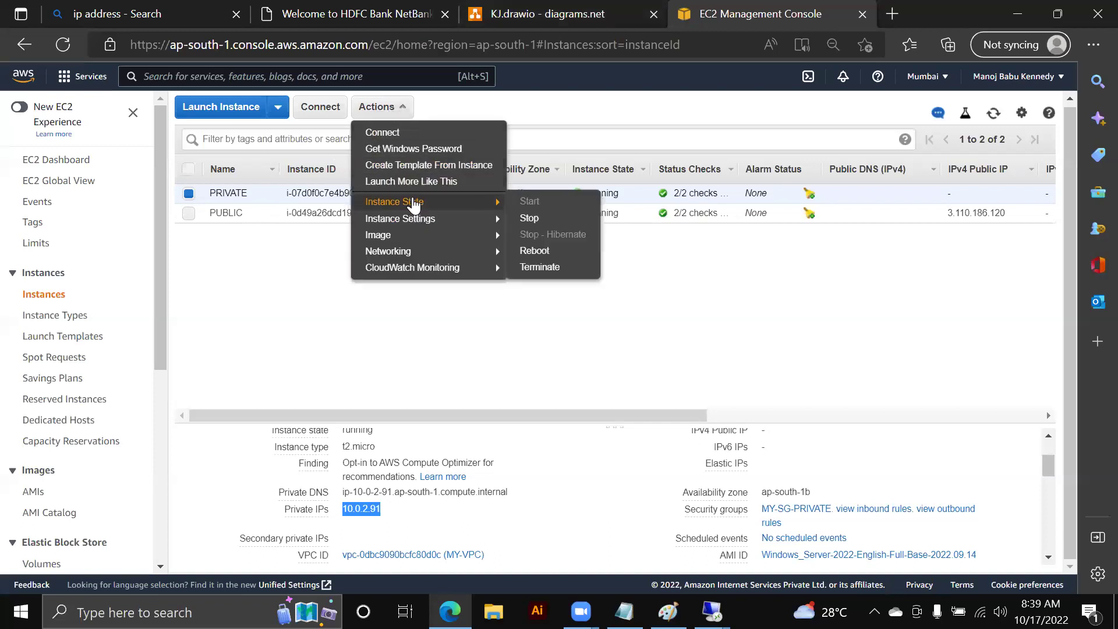
{"action": "left_click", "coordinate": [424, 149]}
{"action": "left_click", "coordinate": [531, 355]}
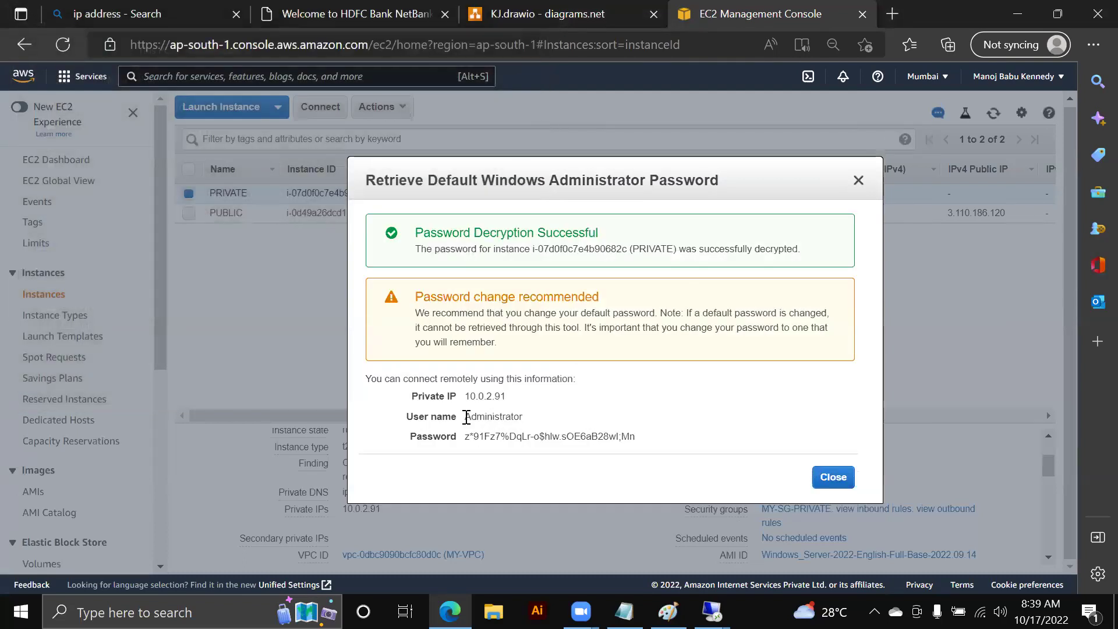
- Enter Administrator as the 10.0.2.91 user name and copy the decrypted password
{"action": "left_click_drag", "start_coordinate": [464, 416], "coordinate": [558, 421]}
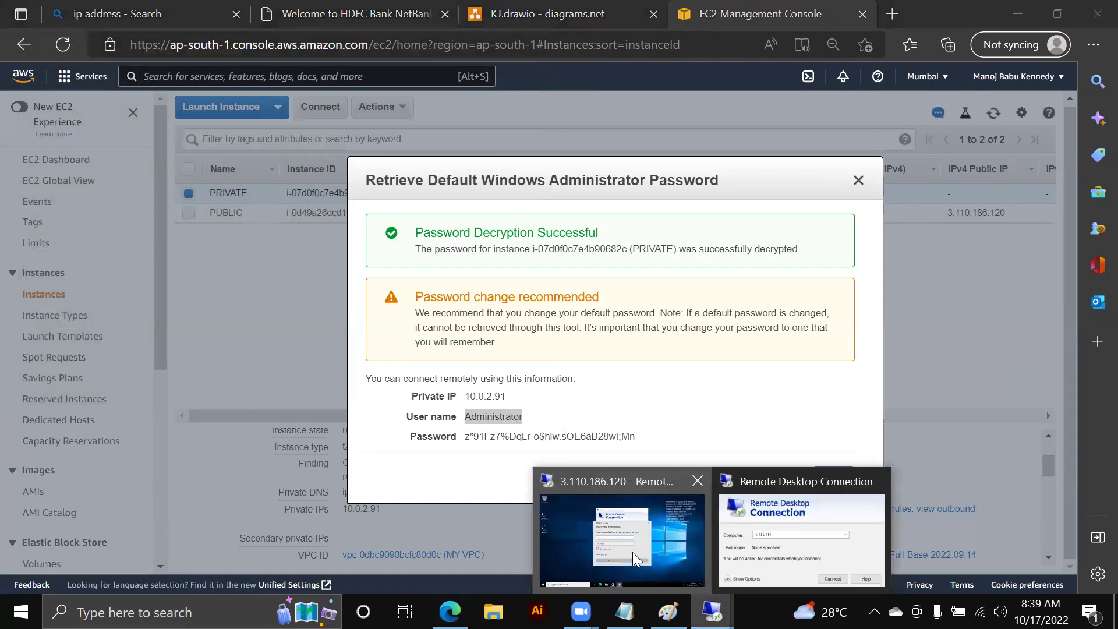
{"action": "key", "text": "ctrl+v"}
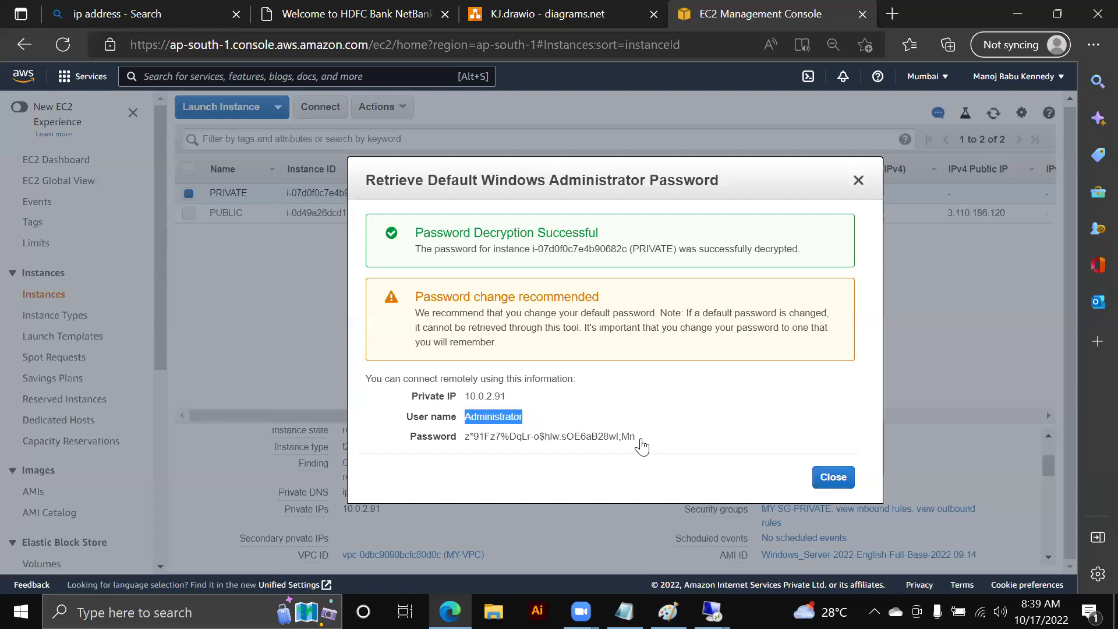
{"action": "triple_click", "coordinate": [642, 447]}
{"action": "key", "text": "ctrl+c"}
{"action": "key", "text": "alt+Tab"}
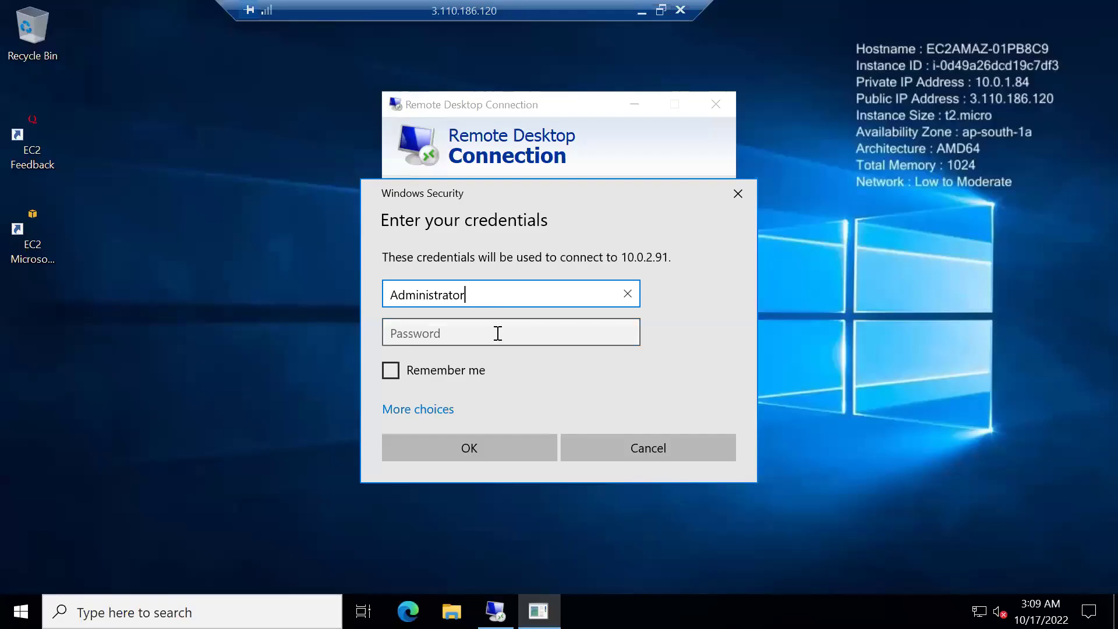
- Paste the Administrator password for 10.0.2.91, submit it, and accept the certificate warning
{"action": "left_click", "coordinate": [498, 330]}
{"action": "key", "text": "ctrl+v"}
{"action": "left_click", "coordinate": [505, 470]}
{"action": "left_click", "coordinate": [497, 446]}
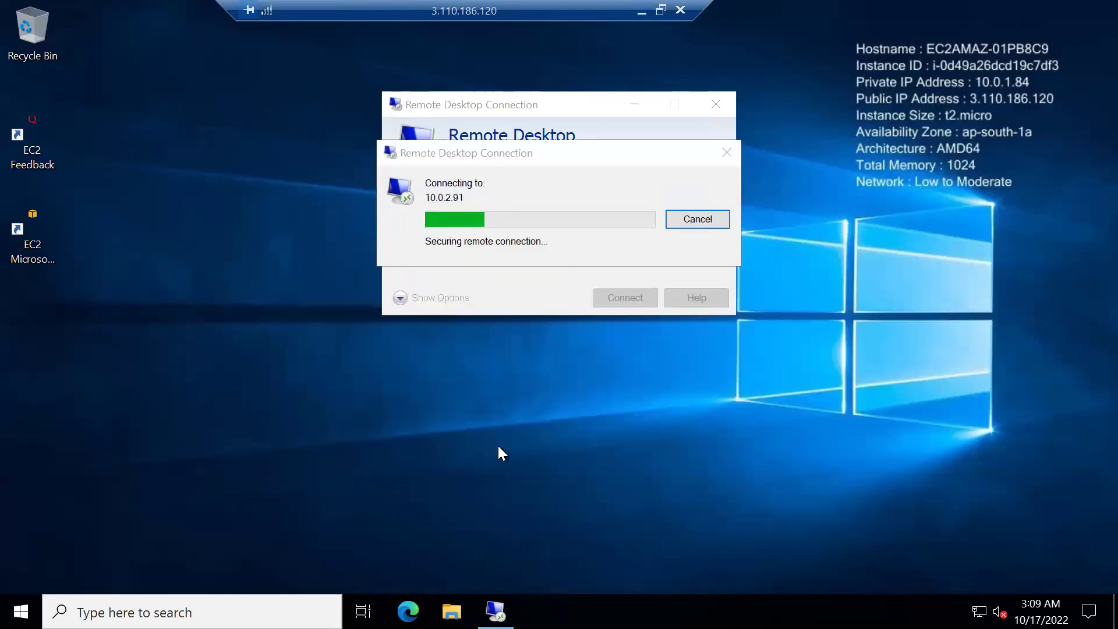
{"action": "left_click", "coordinate": [615, 359]}
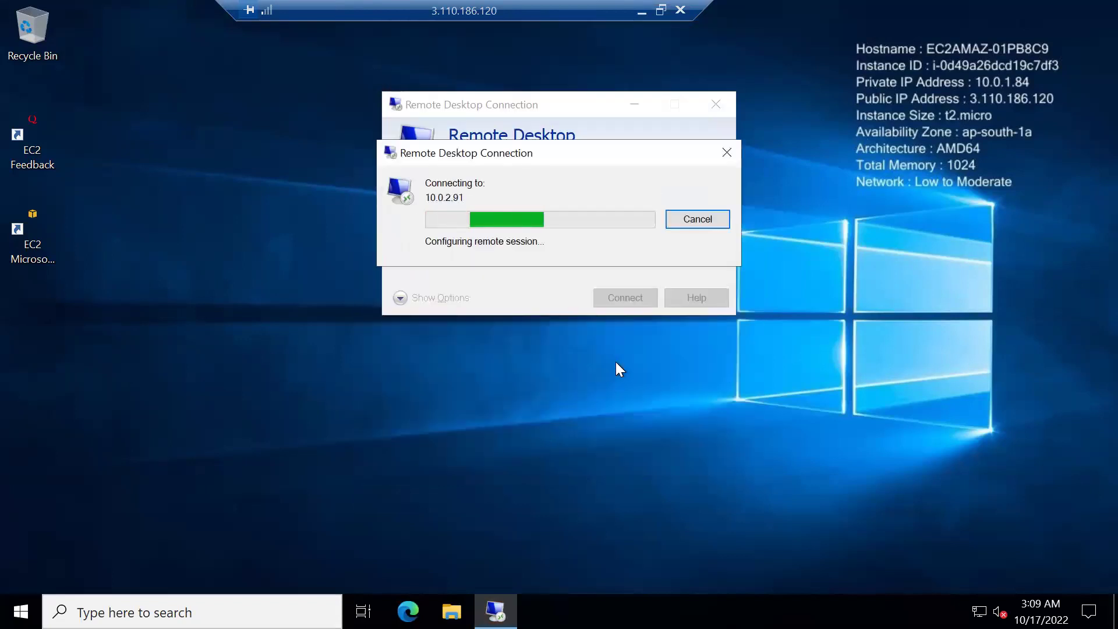
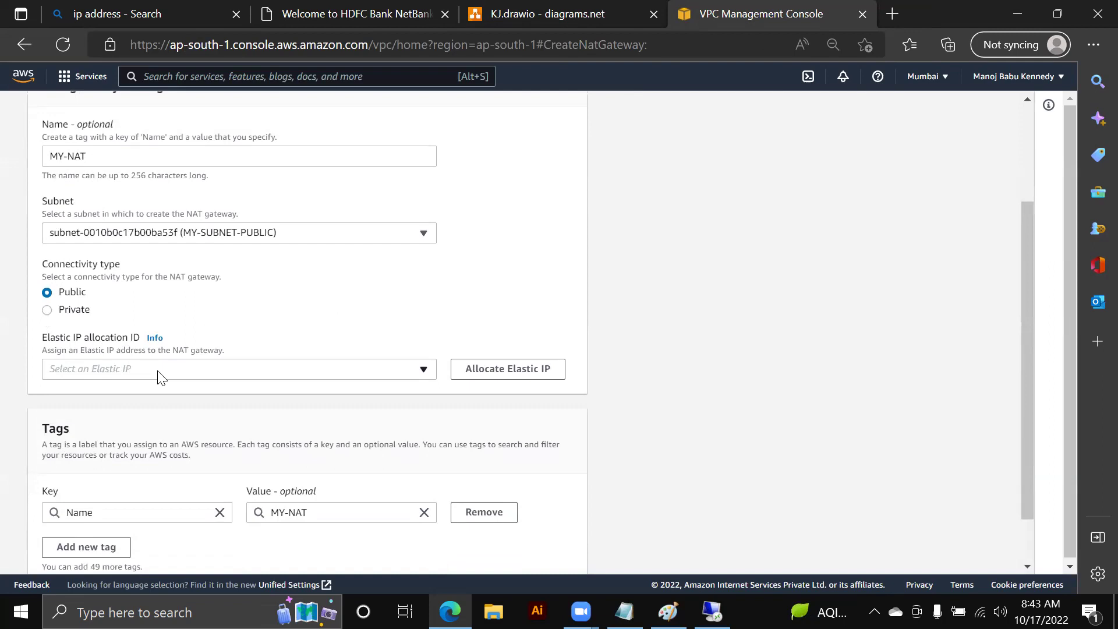
- Allocate a new Elastic IP and create the MY-NAT gateway with it
{"action": "left_click", "coordinate": [526, 370]}
{"action": "scroll", "coordinate": [524, 375], "scroll_direction": "down", "scroll_amount": 3}
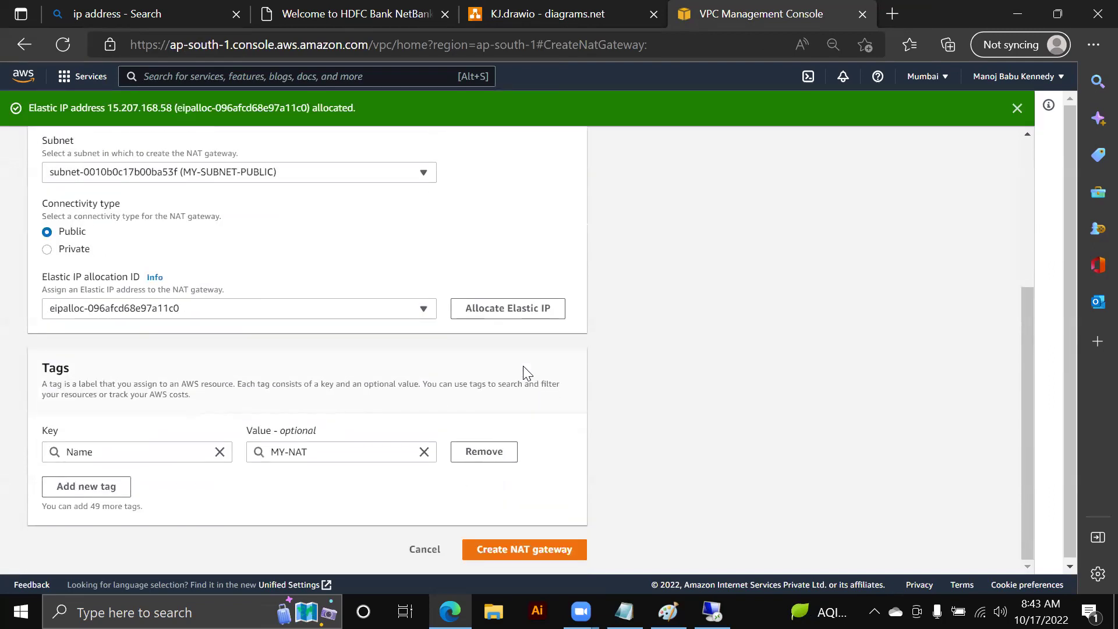
{"action": "left_click", "coordinate": [527, 548]}
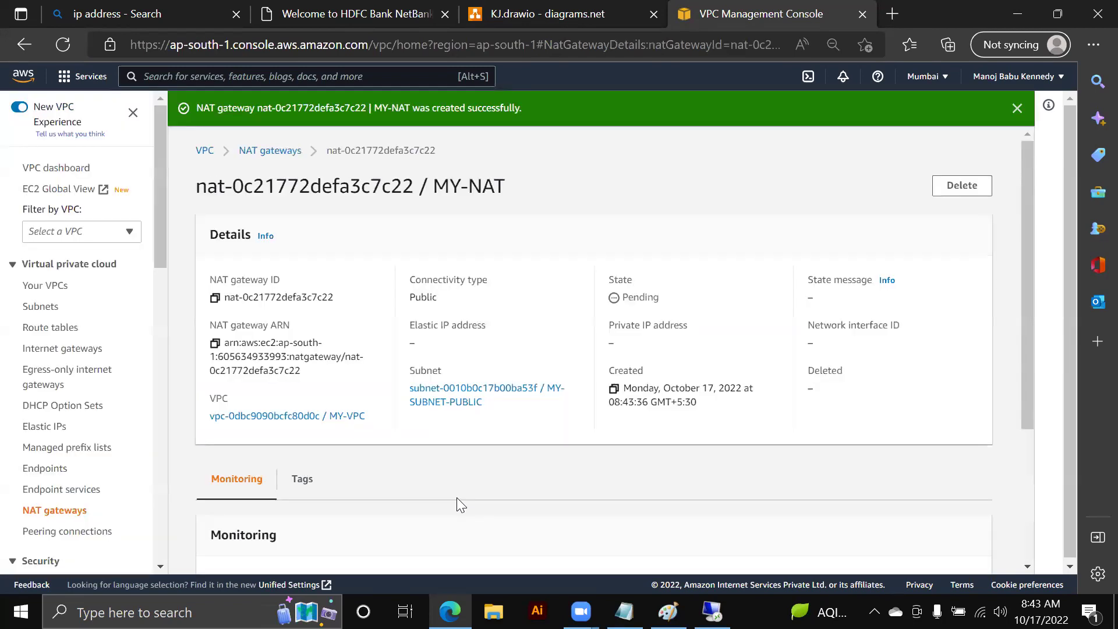
{"action": "scroll", "coordinate": [457, 502], "scroll_direction": "down", "scroll_amount": 3}
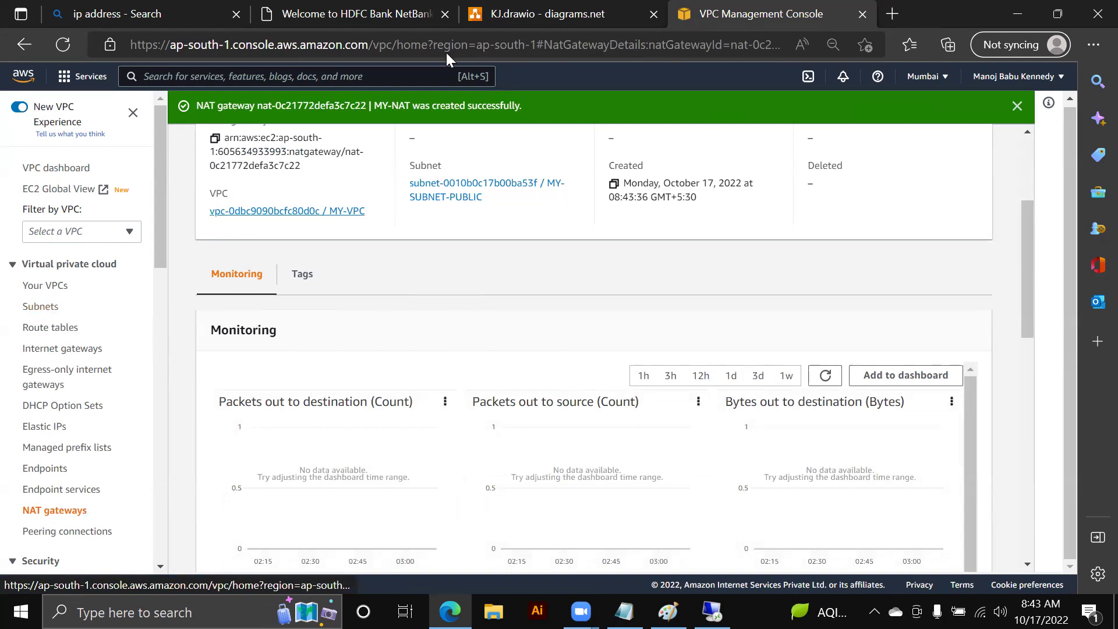
{"action": "left_click", "coordinate": [579, 25]}
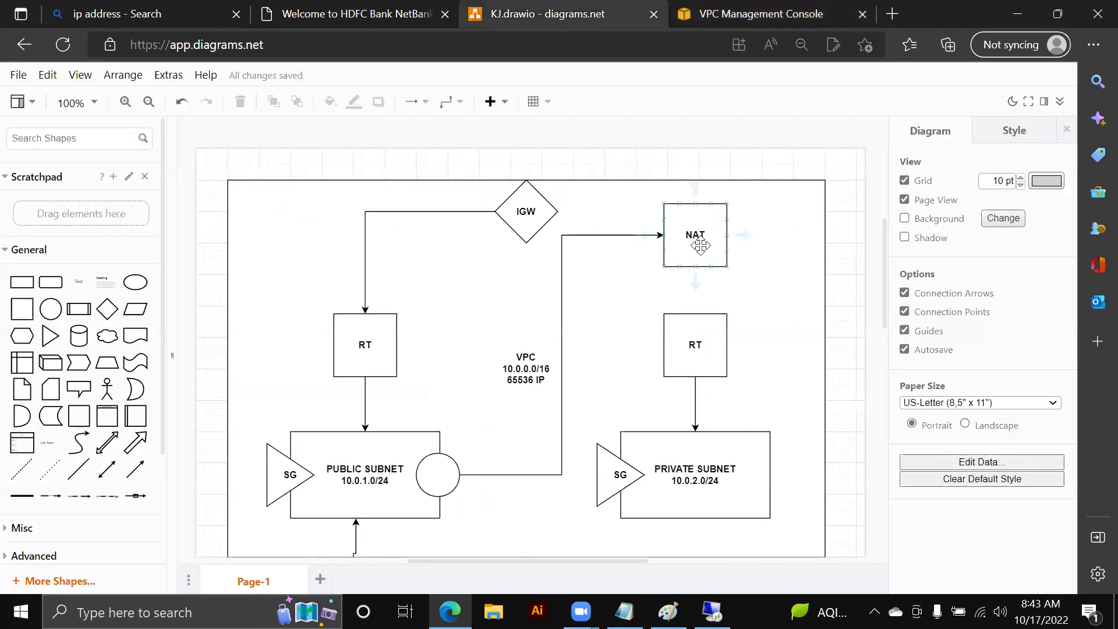
- Draw an arrow from the NAT box down to the private-side RT box in the diagram
{"action": "left_click_drag", "start_coordinate": [694, 267], "coordinate": [695, 315]}
{"action": "left_click", "coordinate": [848, 310]}
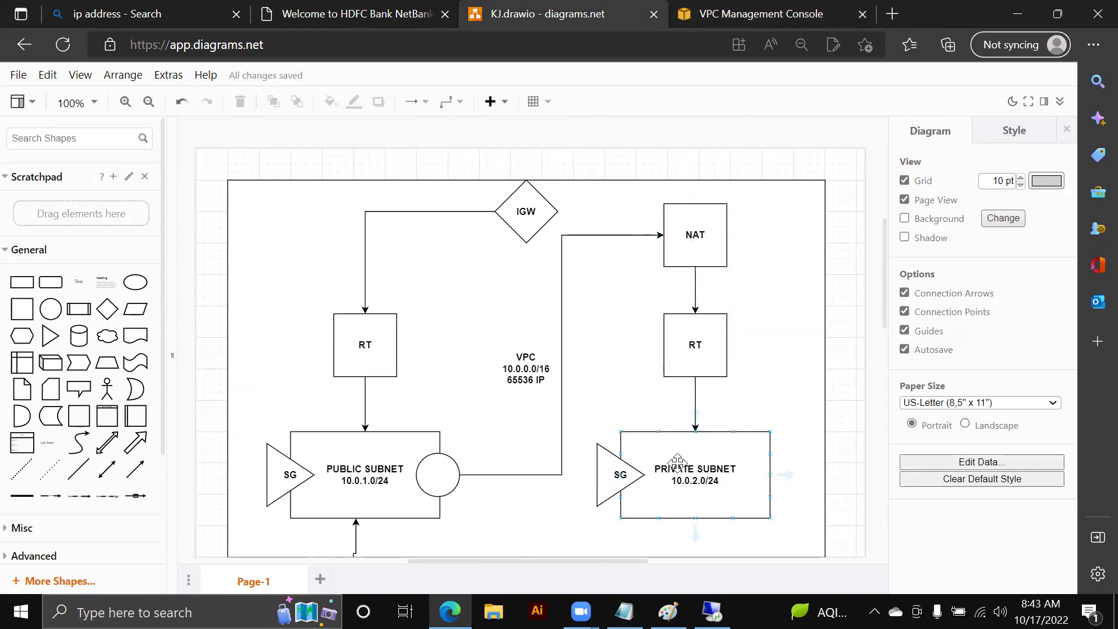
{"action": "left_click", "coordinate": [751, 14]}
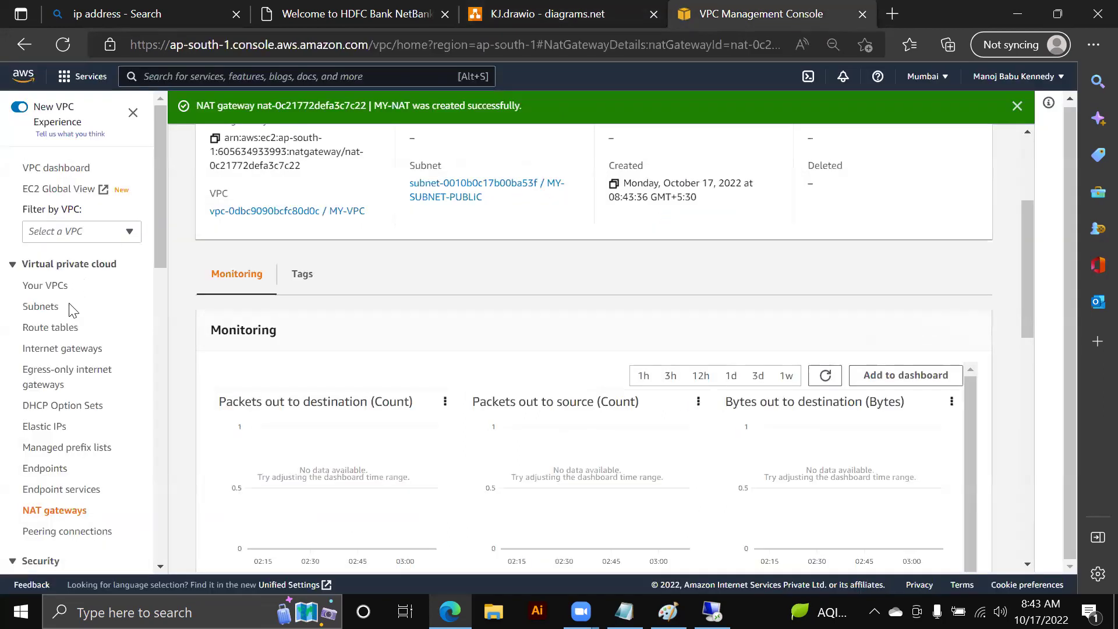
- Open the MY-RT-PRIVATE route table's routes for editing
{"action": "left_click", "coordinate": [53, 328]}
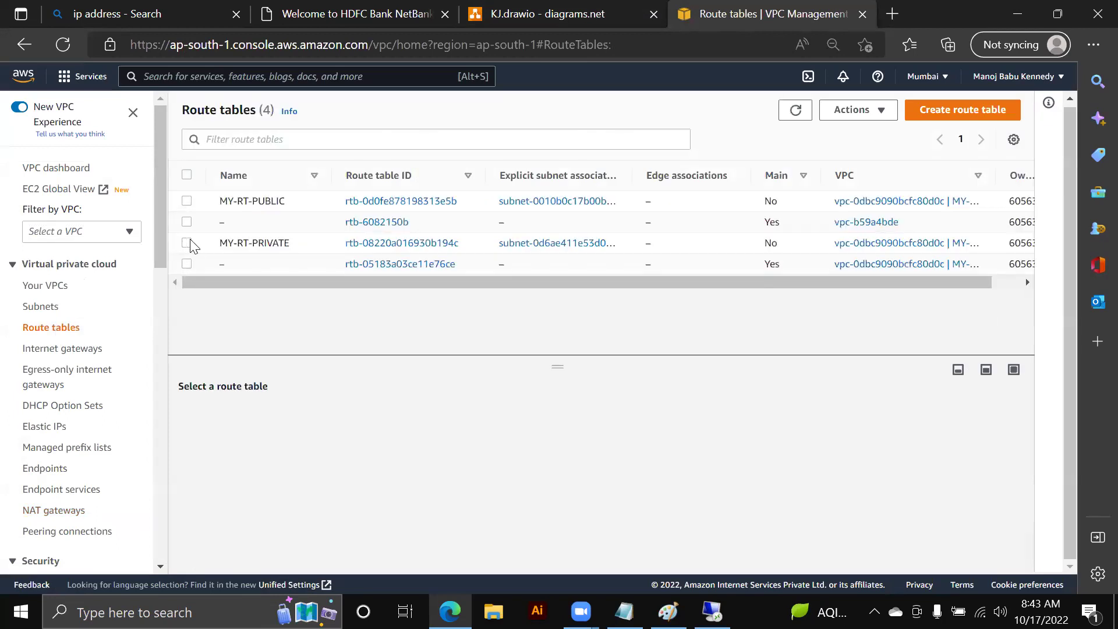
{"action": "left_click", "coordinate": [187, 243]}
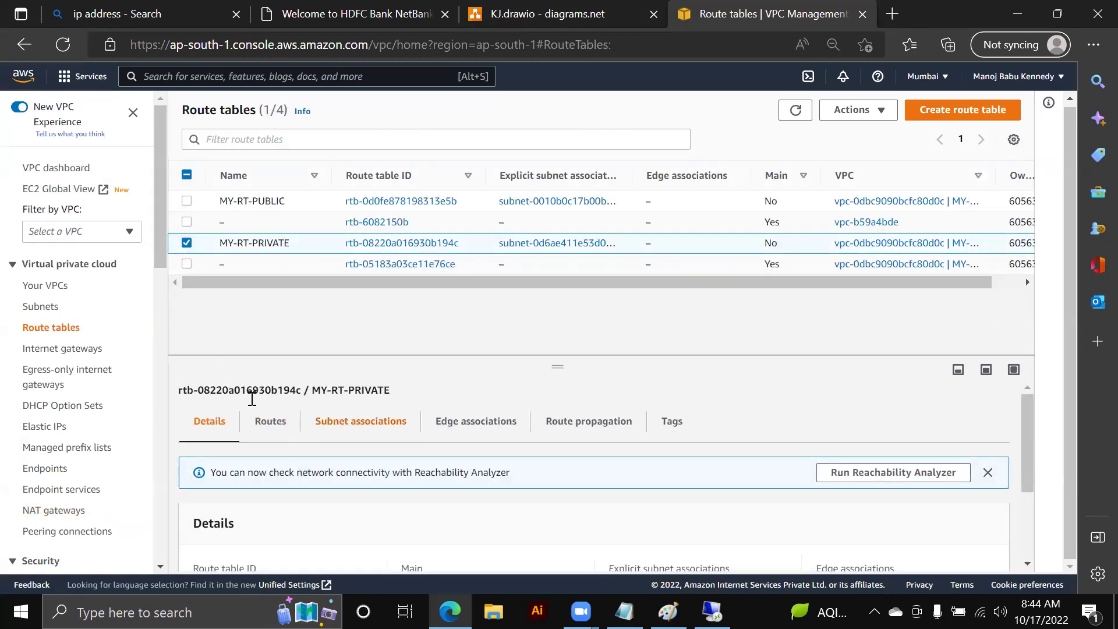
{"action": "left_click", "coordinate": [269, 420]}
{"action": "scroll", "coordinate": [395, 402], "scroll_direction": "down", "scroll_amount": 2}
{"action": "left_click", "coordinate": [954, 415]}
- Add a 0.0.0.0/0 route targeting NAT gateway nat-0c21772defa3c7c22 (MY-NAT) and save it
{"action": "left_click", "coordinate": [115, 277]}
{"action": "left_click", "coordinate": [116, 274]}
{"action": "left_click", "coordinate": [139, 295]}
{"action": "left_click", "coordinate": [421, 277]}
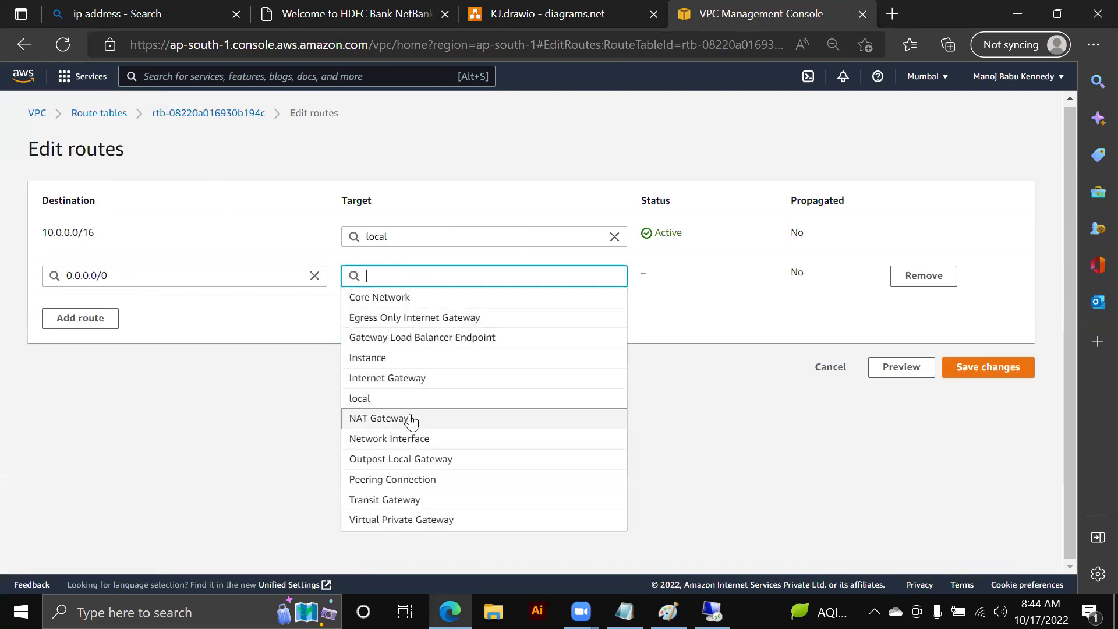
{"action": "left_click", "coordinate": [410, 418]}
{"action": "left_click", "coordinate": [404, 297]}
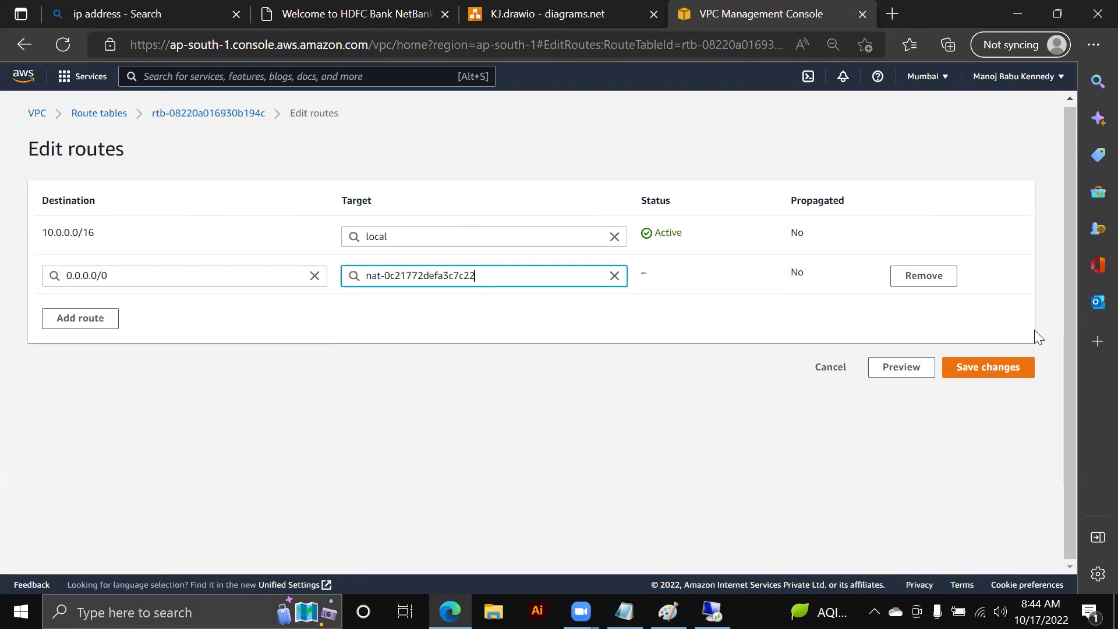
{"action": "left_click", "coordinate": [975, 367]}
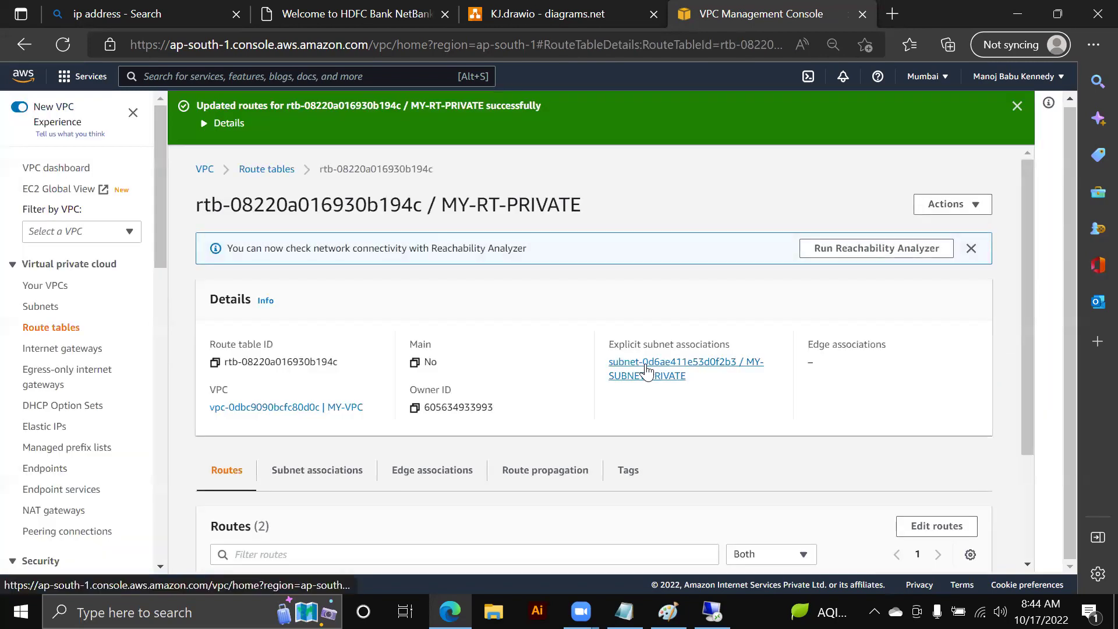
{"action": "left_click", "coordinate": [711, 611]}
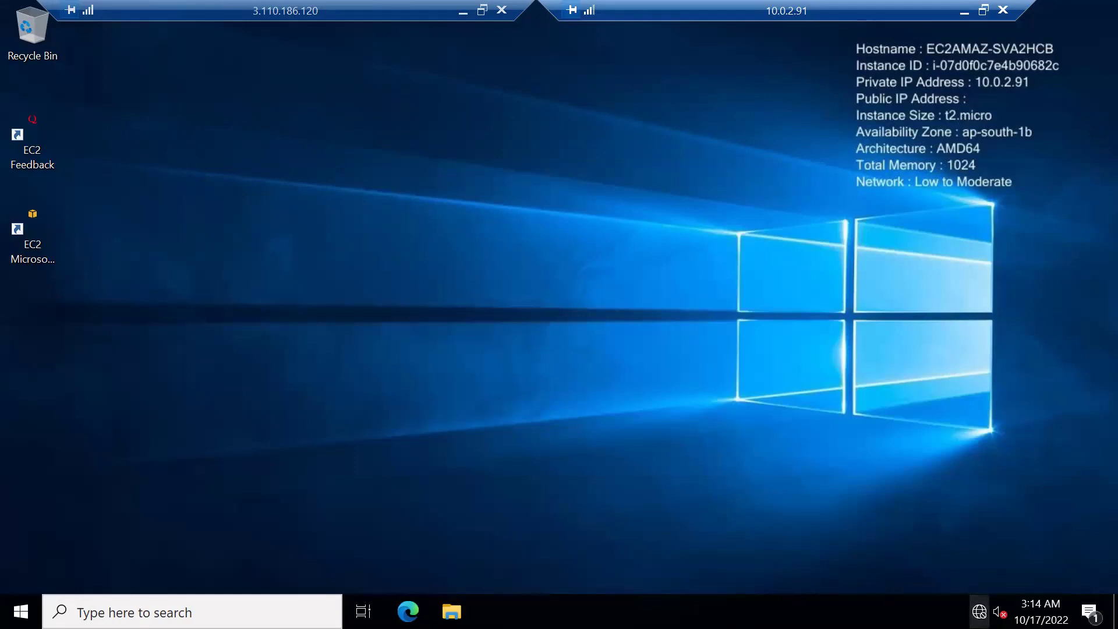
- View the private instance's network status flyout, close it, and minimise the remote desktop session
{"action": "key", "text": "super+a"}
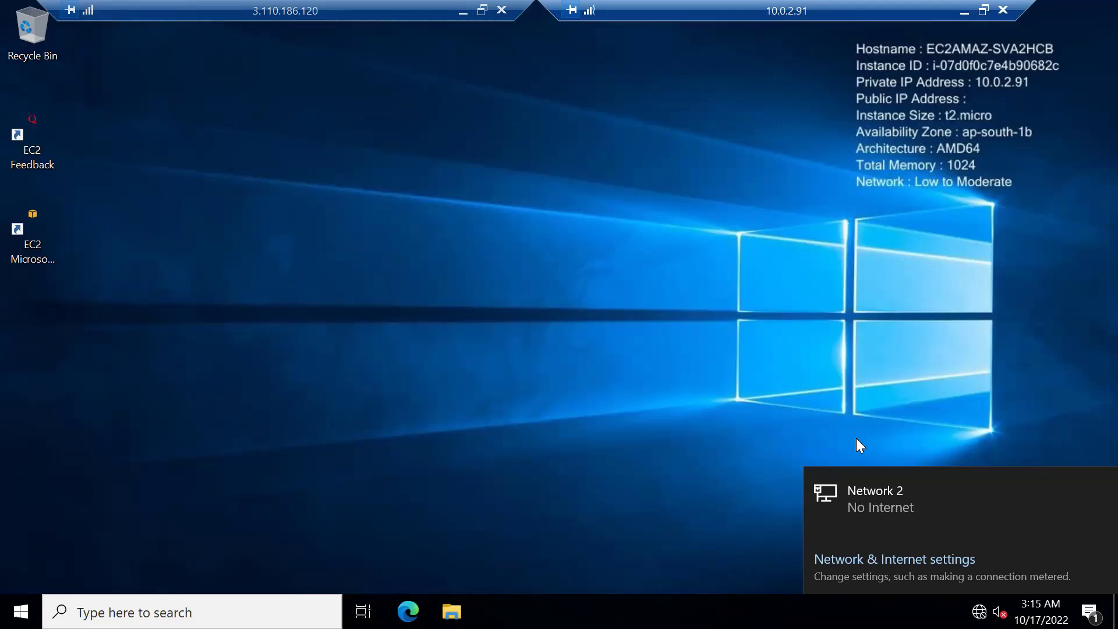
{"action": "left_click", "coordinate": [859, 422]}
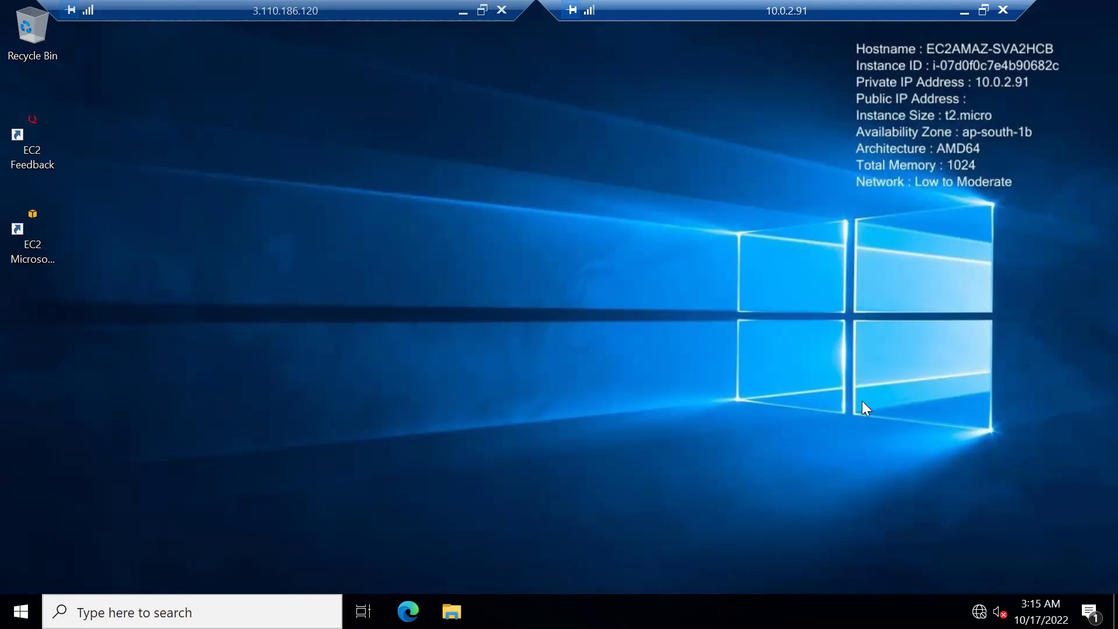
{"action": "left_click", "coordinate": [462, 11]}
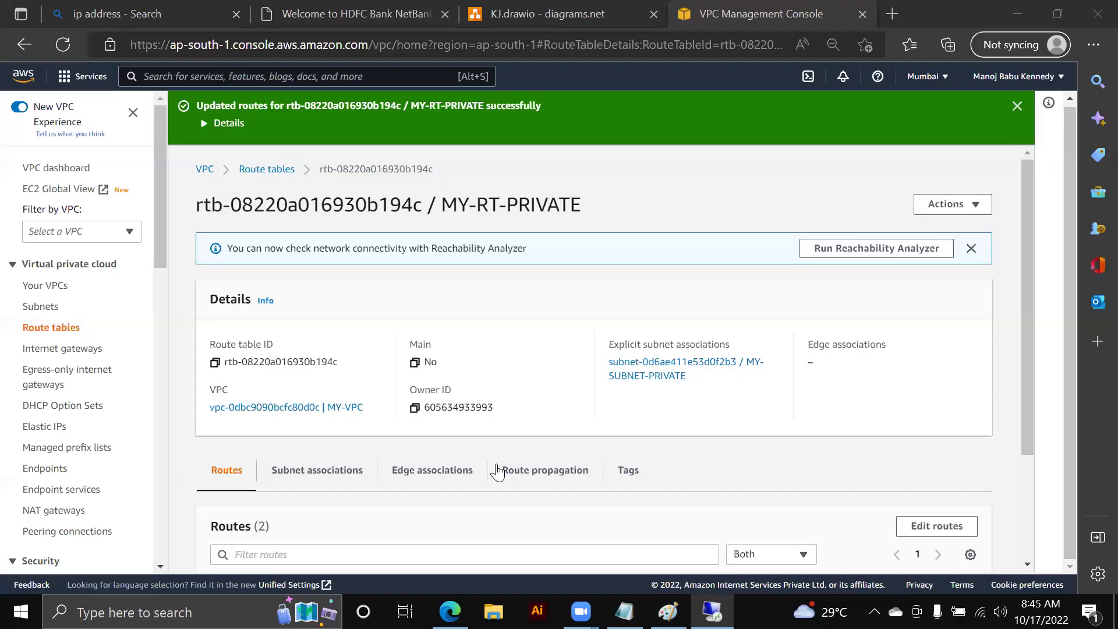
- Recheck the private instance's network status, still No Internet, then minimise the remote session
{"action": "left_click", "coordinate": [508, 14]}
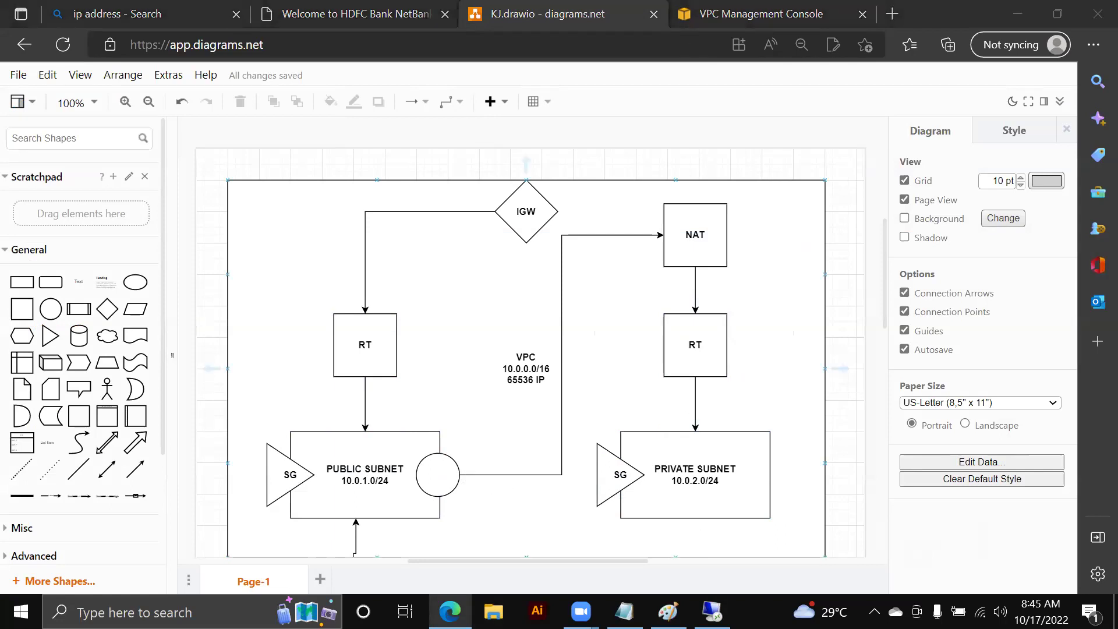
{"action": "left_click", "coordinate": [712, 612]}
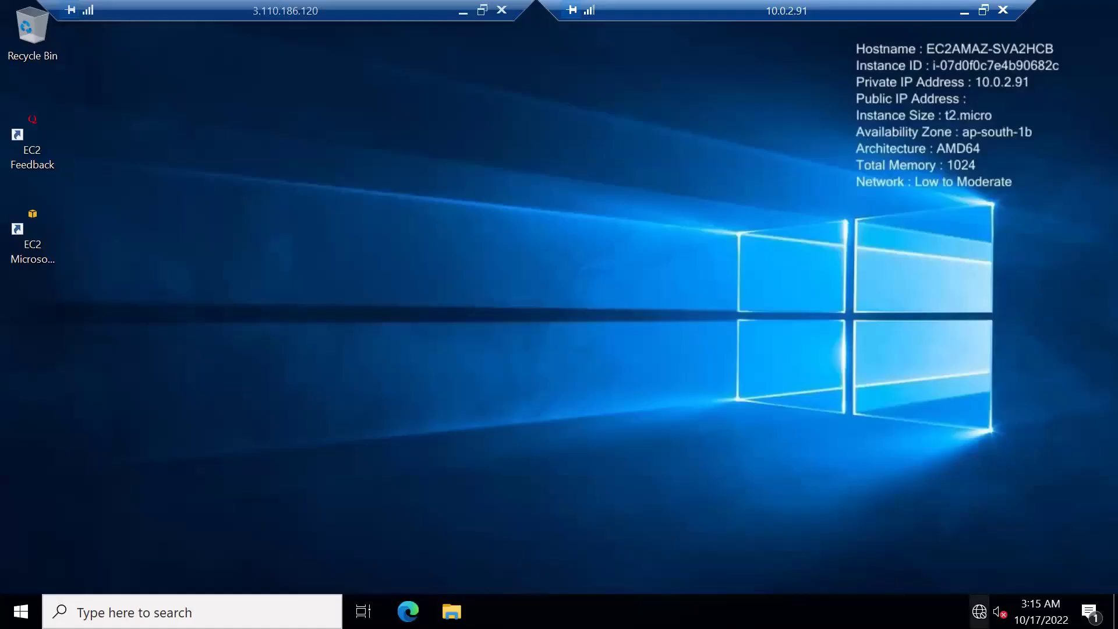
{"action": "left_click", "coordinate": [979, 611]}
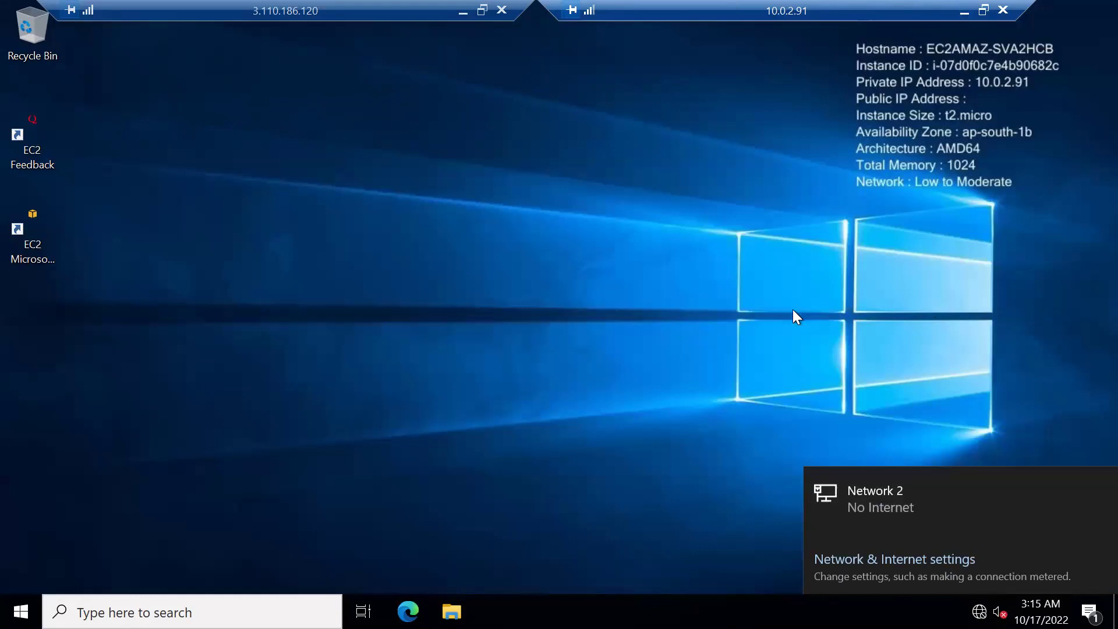
{"action": "left_click", "coordinate": [461, 16]}
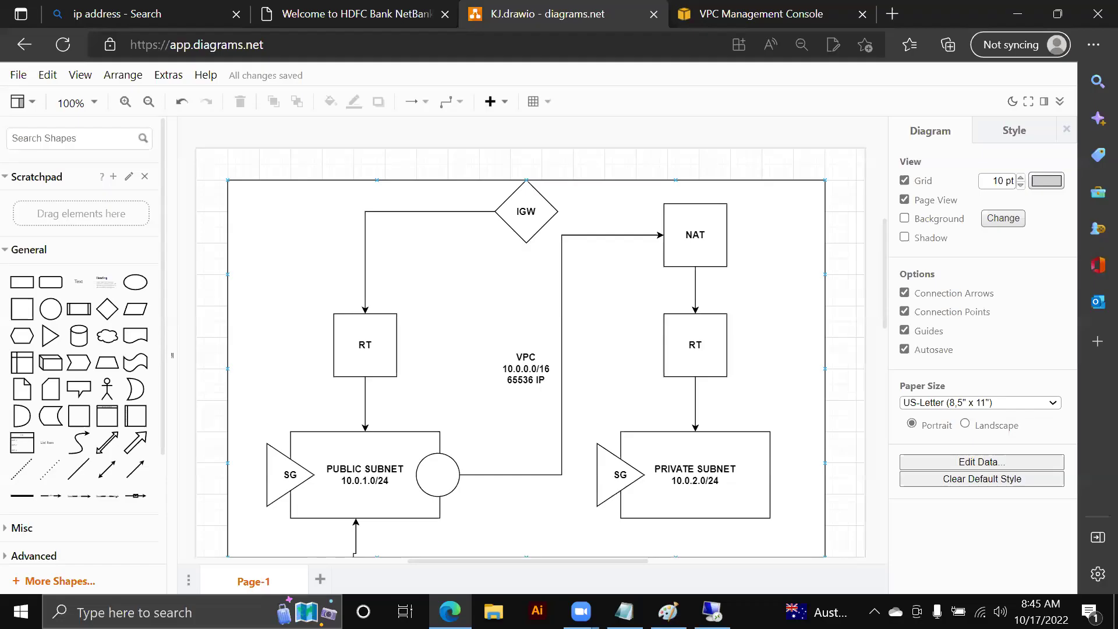
- Start the notes with a 'VPC' line and a 'TO DELETE' heading, correcting the typo
{"action": "key", "text": "alt+Tab"}
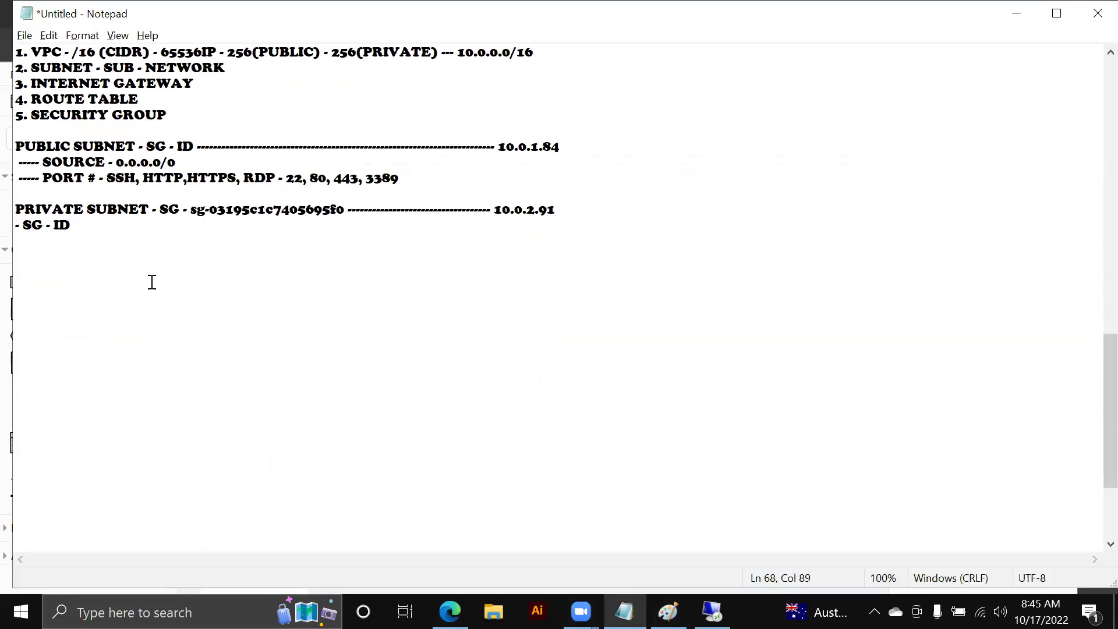
{"action": "type", "text": "VPC"}
{"action": "key", "text": "Return"}
{"action": "key", "text": "Return"}
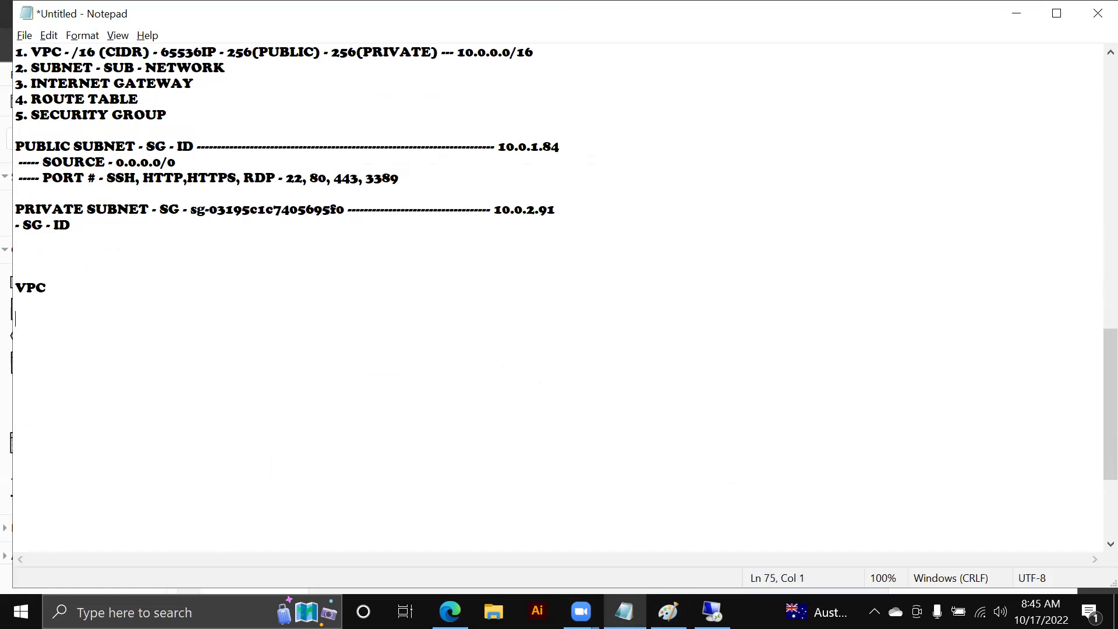
{"action": "type", "text": "TO DELTE"}
{"action": "key", "text": "BackSpace"}
{"action": "key", "text": "BackSpace"}
{"action": "type", "text": "ETE"}
- List '- NAT' and '- EC2' under TO DELETE, then return to the VPC console
{"action": "key", "text": "Return"}
{"action": "key", "text": "Return"}
{"action": "type", "text": "- NAT"}
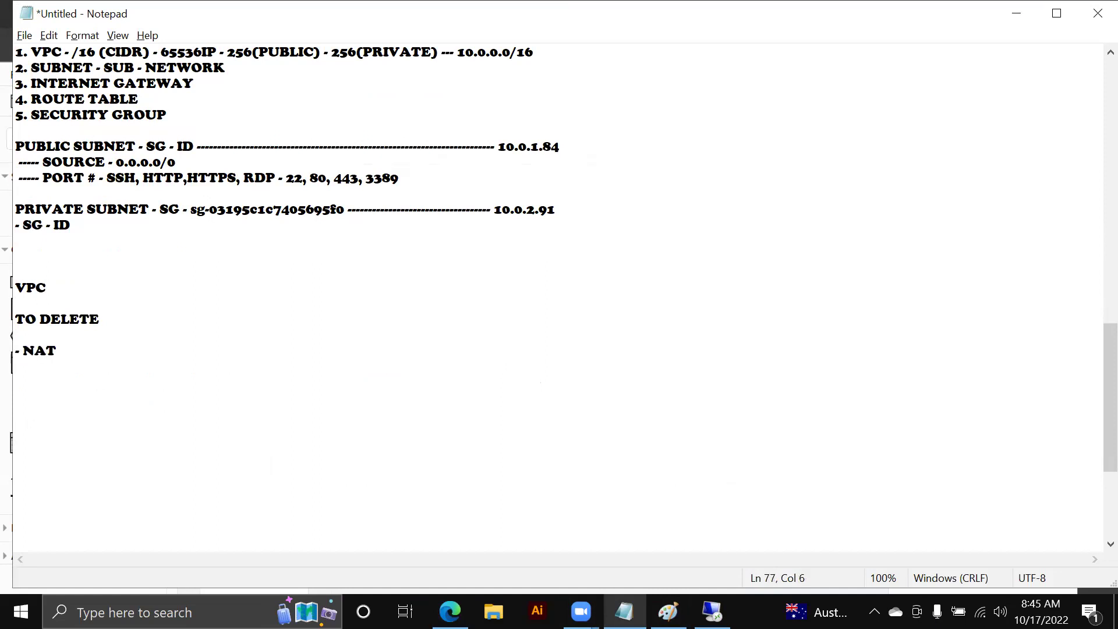
{"action": "key", "text": "Return"}
{"action": "type", "text": "- EC2"}
{"action": "key", "text": "Return"}
{"action": "key", "text": "alt+Tab"}
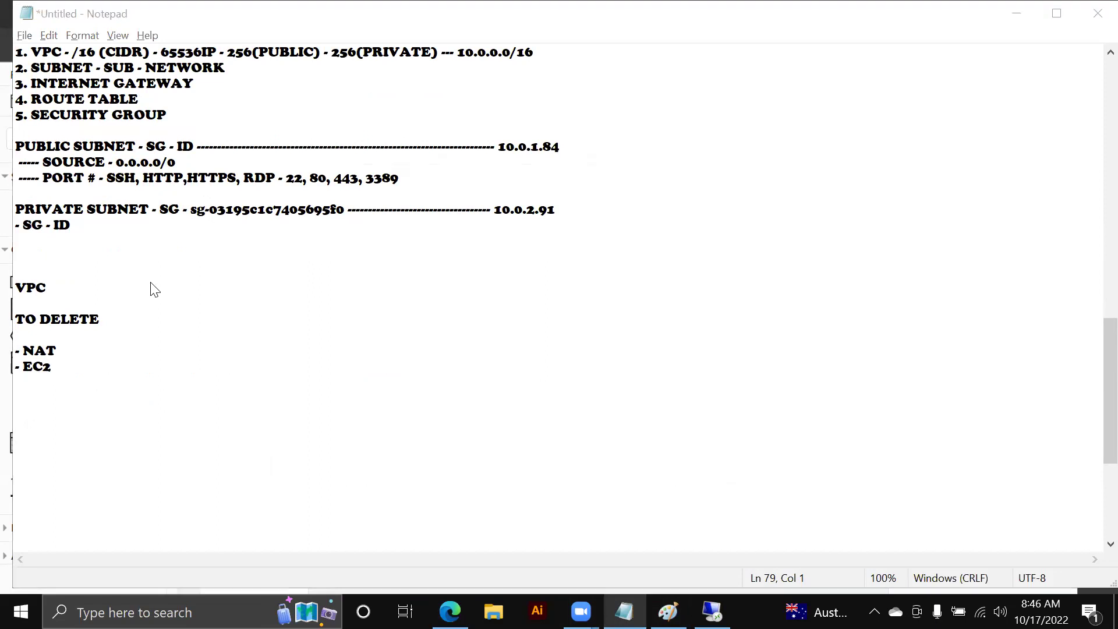
{"action": "key", "text": "ctrl+Tab"}
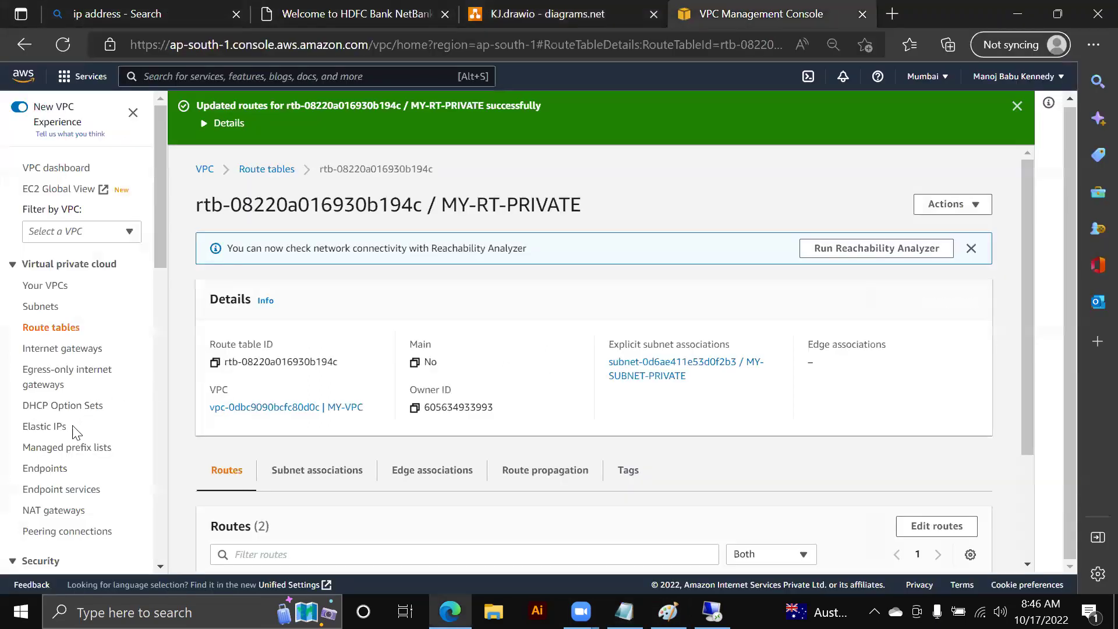
- Check MY-NAT's actions and the Elastic IP's greyed-out Release option, then open Your VPCs
{"action": "left_click", "coordinate": [58, 510]}
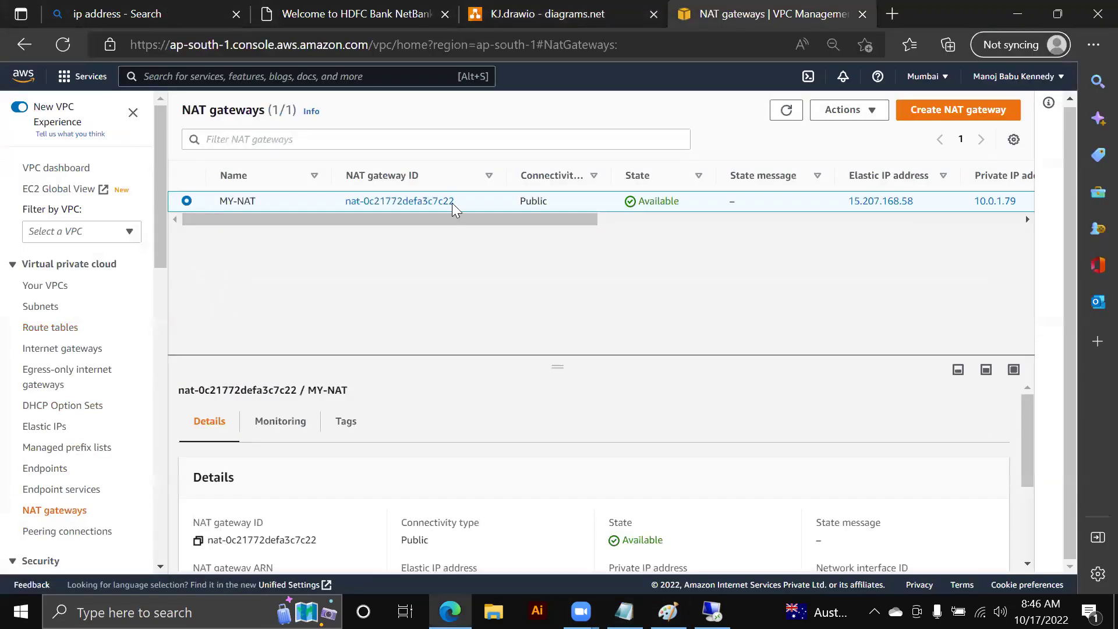
{"action": "left_click", "coordinate": [855, 109]}
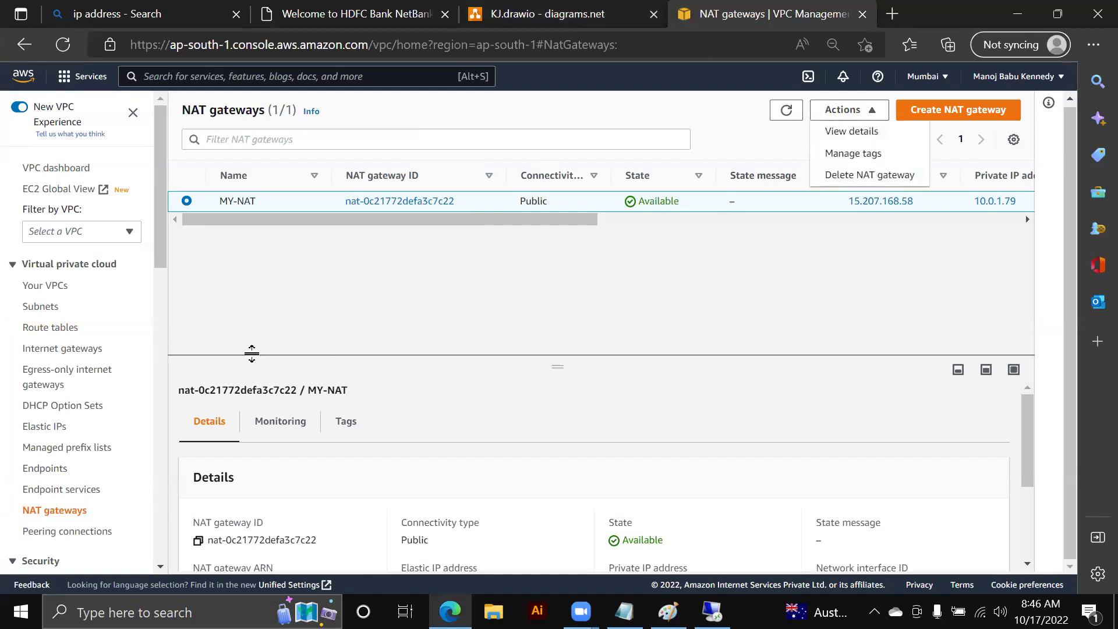
{"action": "left_click", "coordinate": [54, 434]}
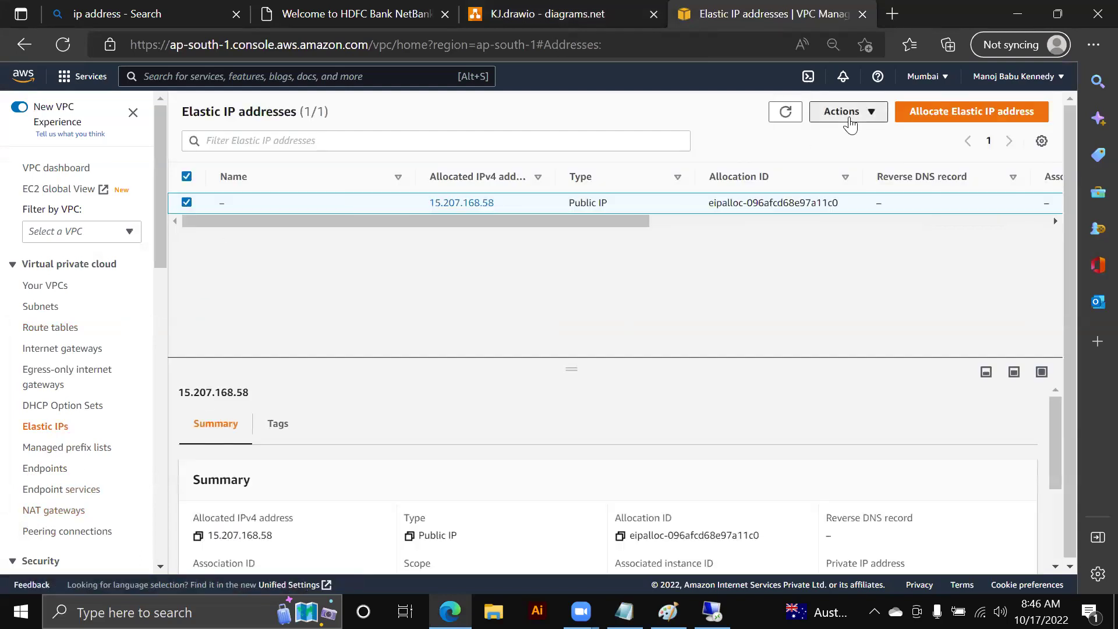
{"action": "left_click", "coordinate": [845, 112]}
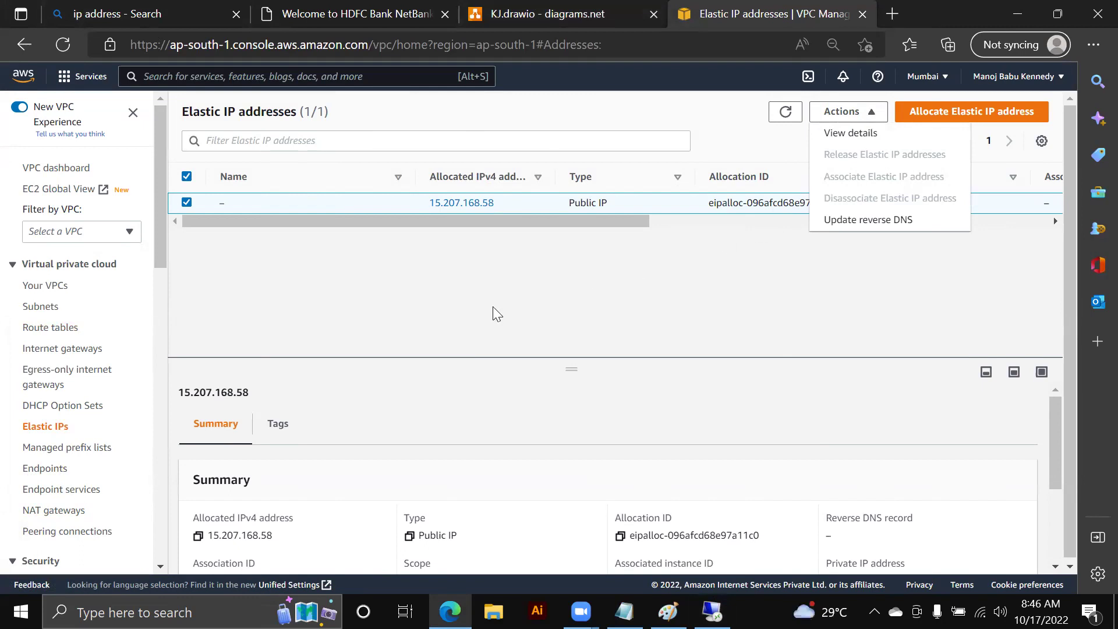
{"action": "left_click", "coordinate": [50, 291]}
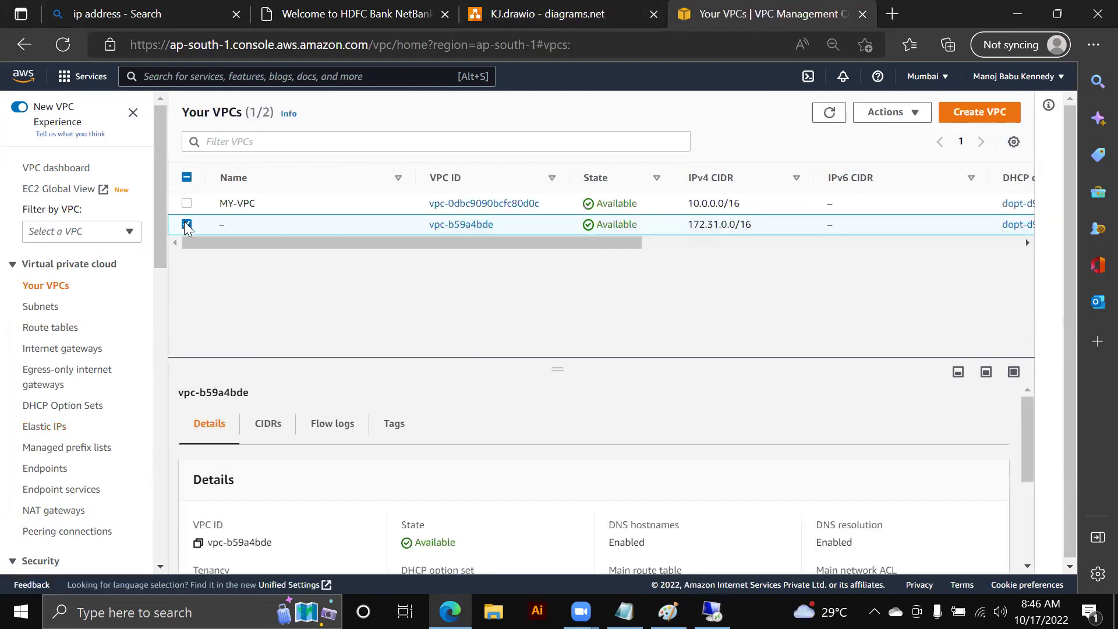
- Select only MY-VPC and try Delete VPC, which is blocked by the running PRIVATE and PUBLIC instances
{"action": "left_click", "coordinate": [186, 225]}
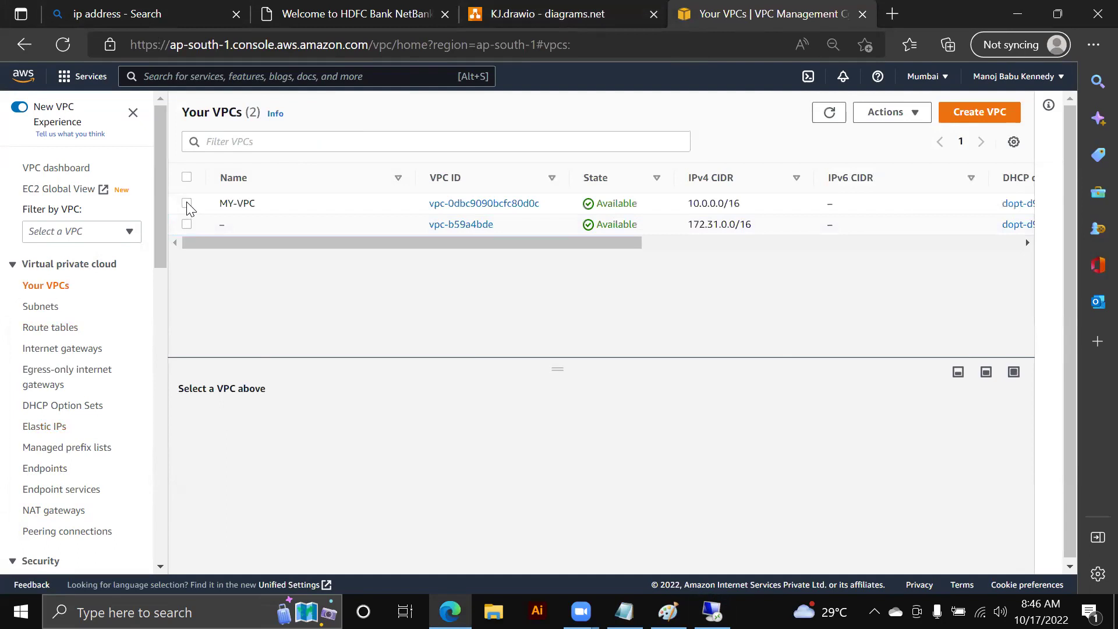
{"action": "mouse_move", "coordinate": [299, 223]}
{"action": "left_click", "coordinate": [186, 204]}
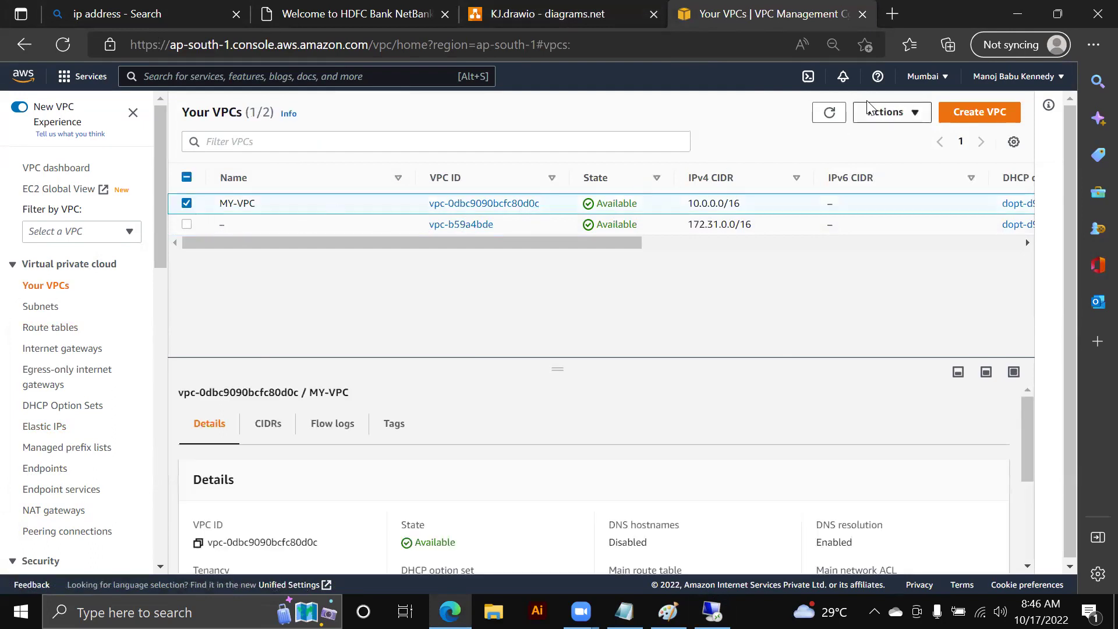
{"action": "left_click", "coordinate": [884, 117]}
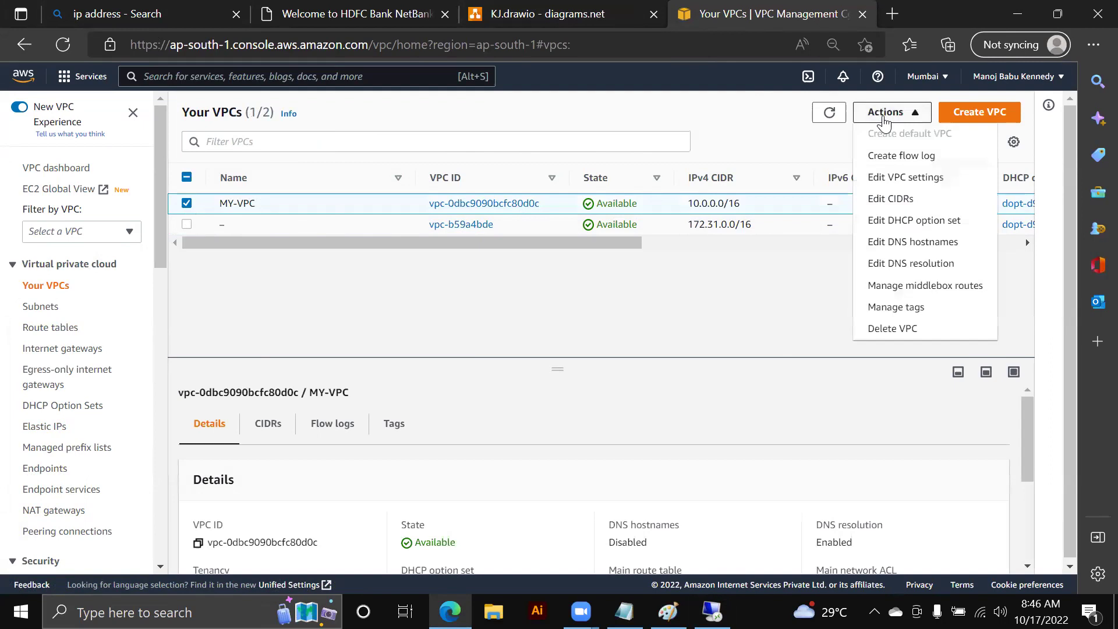
{"action": "left_click", "coordinate": [894, 330]}
{"action": "left_click_drag", "start_coordinate": [305, 220], "coordinate": [432, 223]}
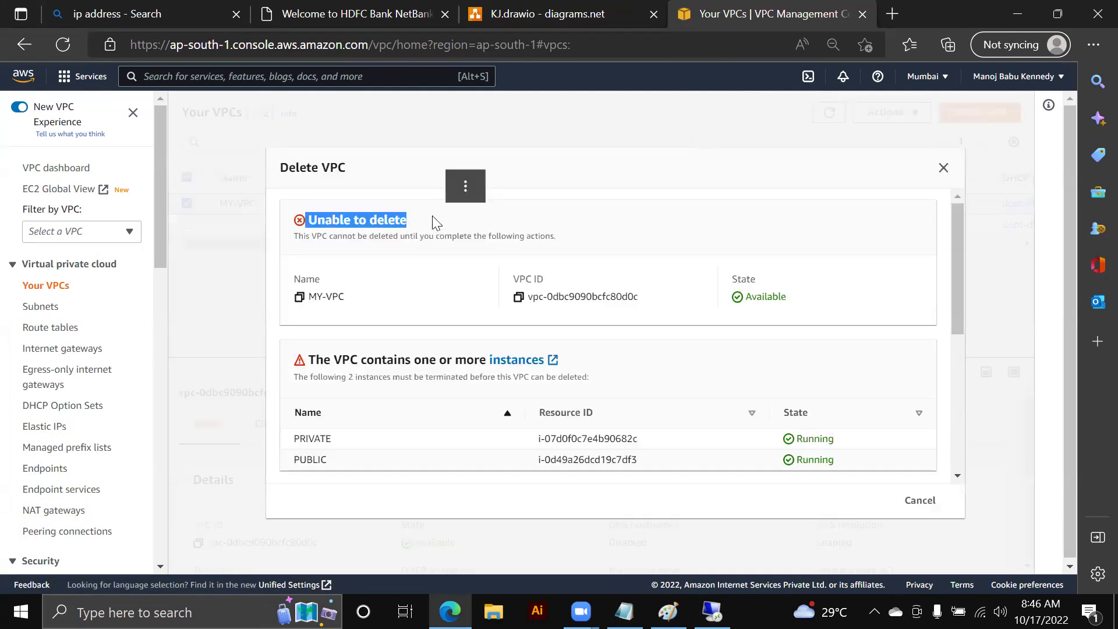
{"action": "key", "text": "alt+Tab"}
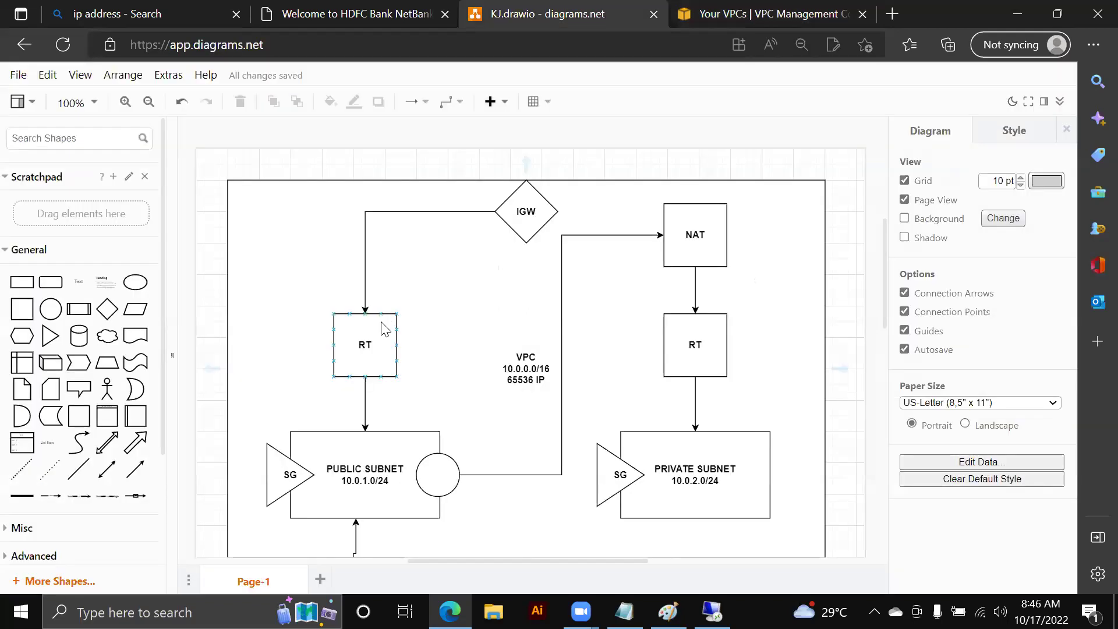
- Check the EC2 entry in the notes, then close the failed Delete VPC dialog in the console
{"action": "key", "text": "alt+Tab"}
{"action": "key", "text": "Tab"}
{"action": "left_click_drag", "start_coordinate": [58, 366], "coordinate": [44, 368]}
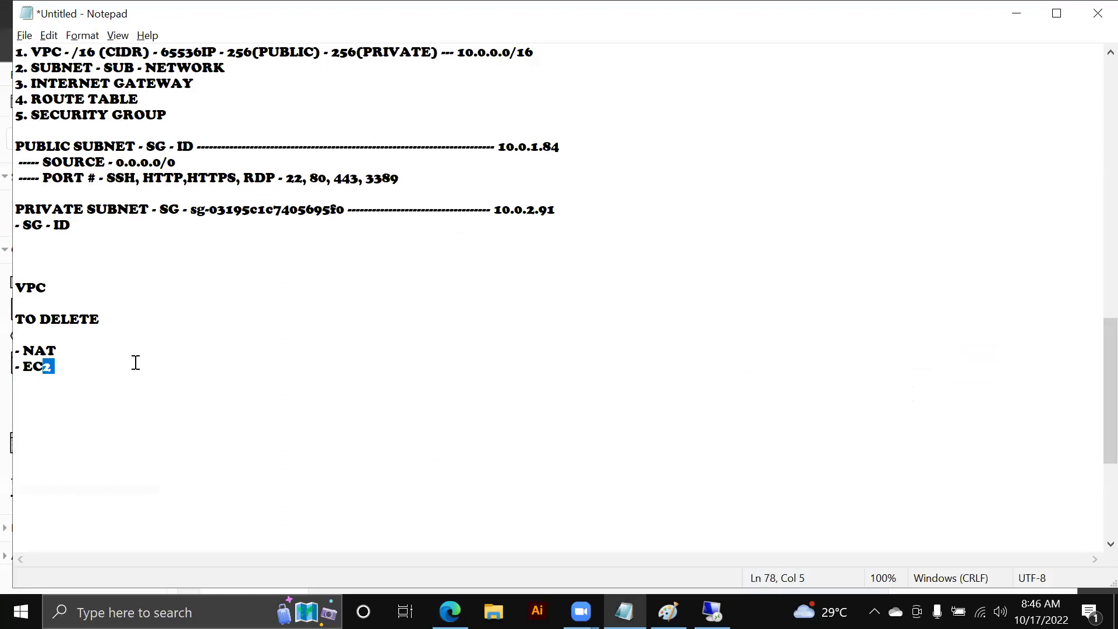
{"action": "key", "text": "alt+Tab"}
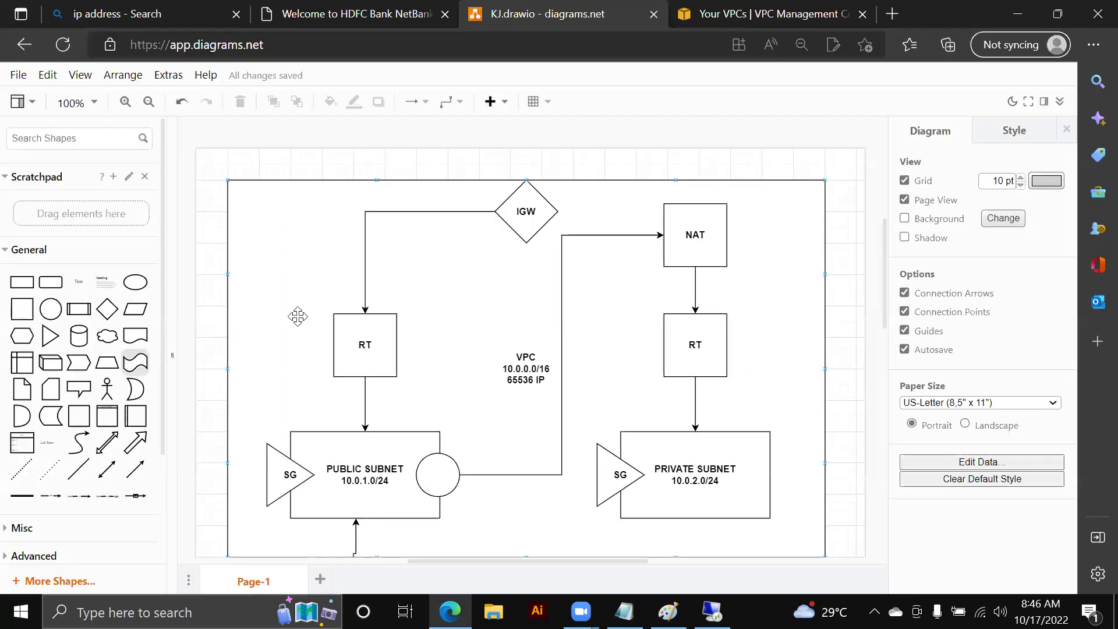
{"action": "key", "text": "ctrl+Tab"}
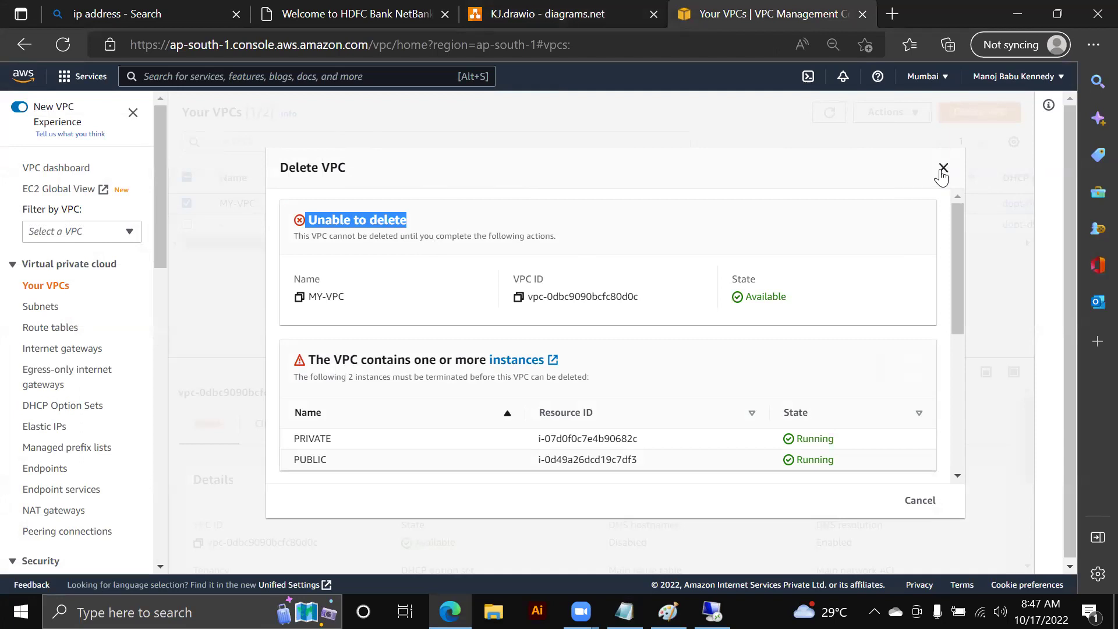
{"action": "left_click", "coordinate": [942, 169]}
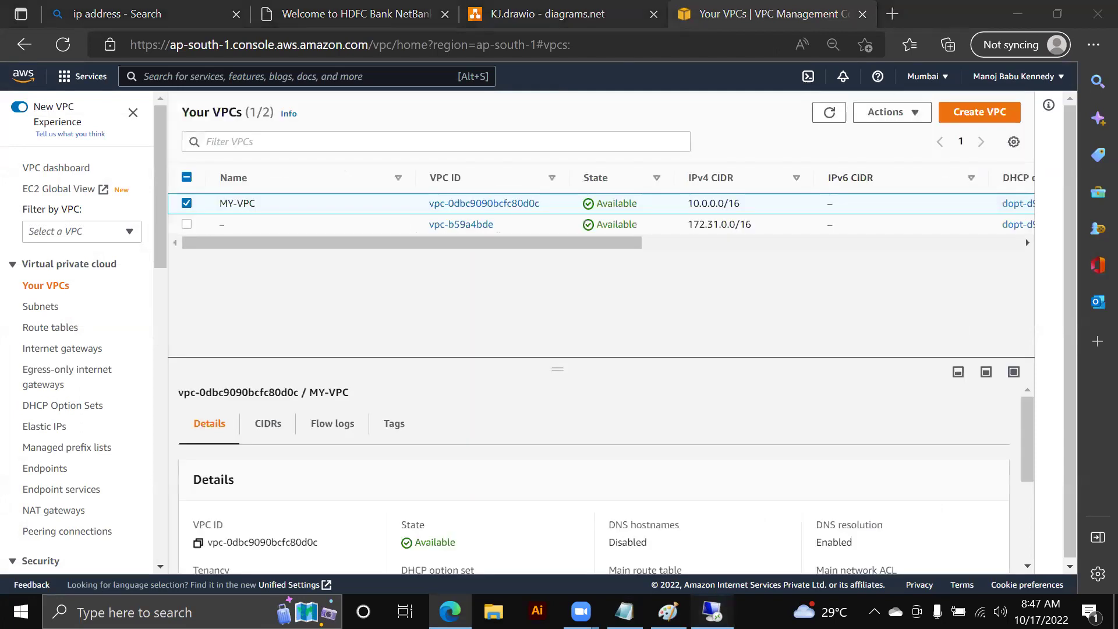
{"action": "key", "text": "alt+Tab"}
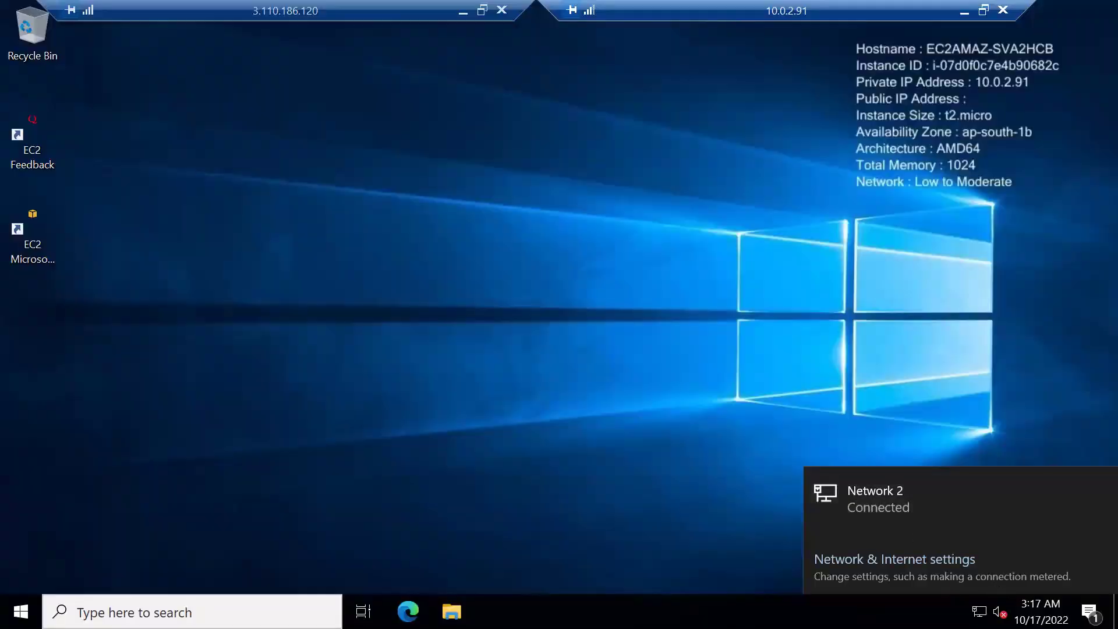
- Dismiss the network popup and compare the private 10.0.2.91 and public 3.110.186.120 desktops
{"action": "key", "text": "Escape"}
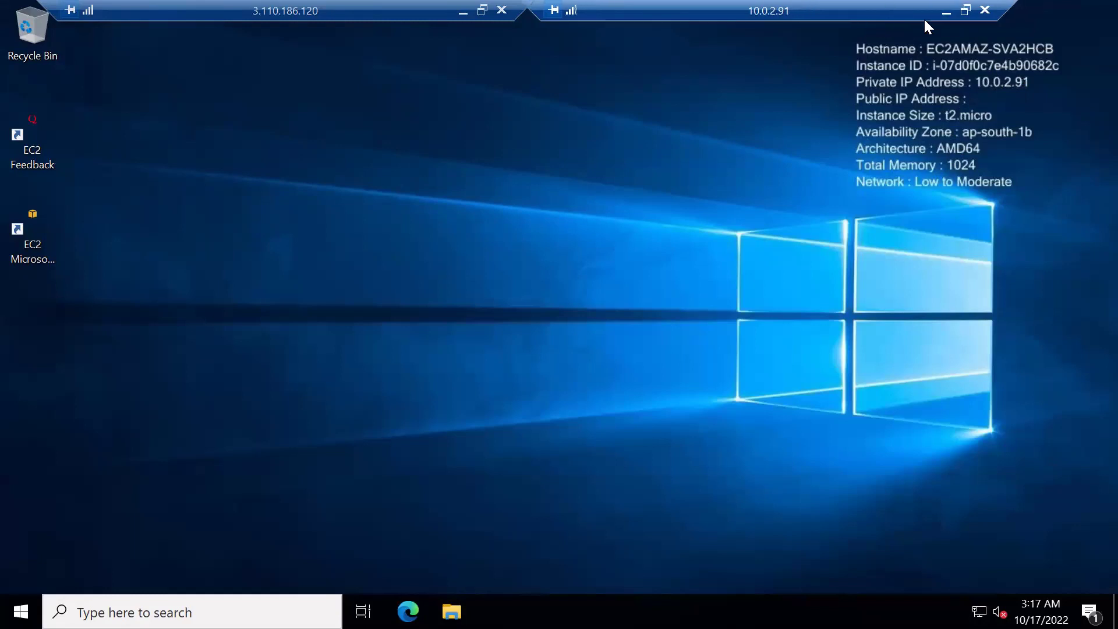
{"action": "left_click", "coordinate": [963, 12]}
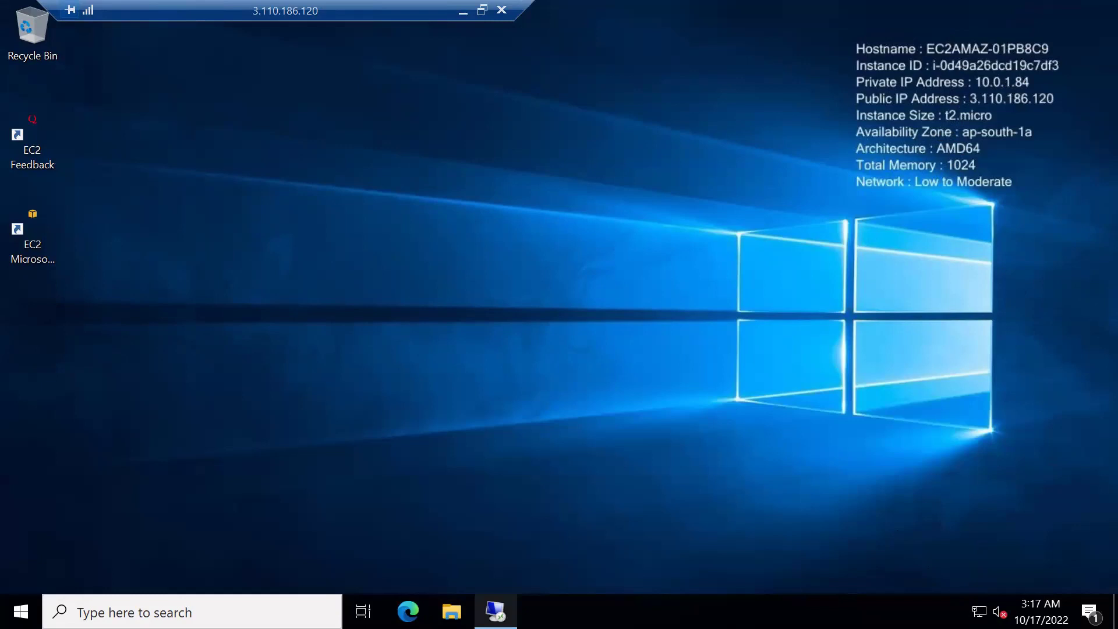
{"action": "left_click", "coordinate": [495, 611]}
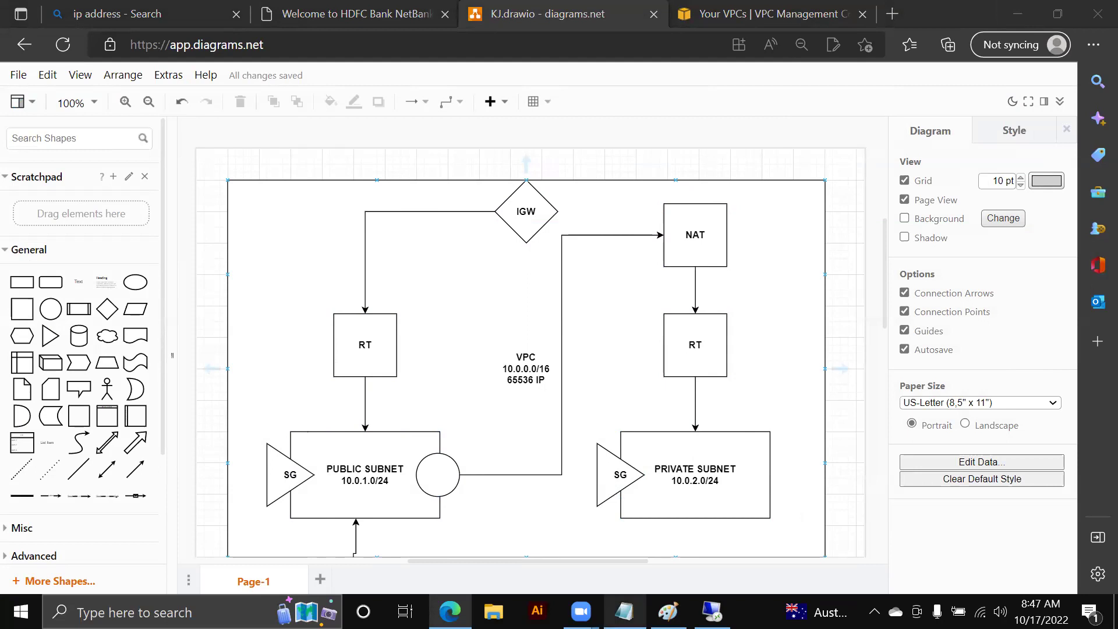
- Below the TO DELETE list, add the lines 'WINDOWS - LINUX - PUBLIC /PRIVATE' and 'PING GOOGLE.COM (PRIVATE SERVER)'
{"action": "left_click", "coordinate": [624, 611]}
{"action": "scroll", "coordinate": [349, 372], "scroll_direction": "down", "scroll_amount": 1}
{"action": "left_click", "coordinate": [280, 307]}
{"action": "left_click", "coordinate": [278, 336]}
{"action": "key", "text": "Return"}
{"action": "key", "text": "Return"}
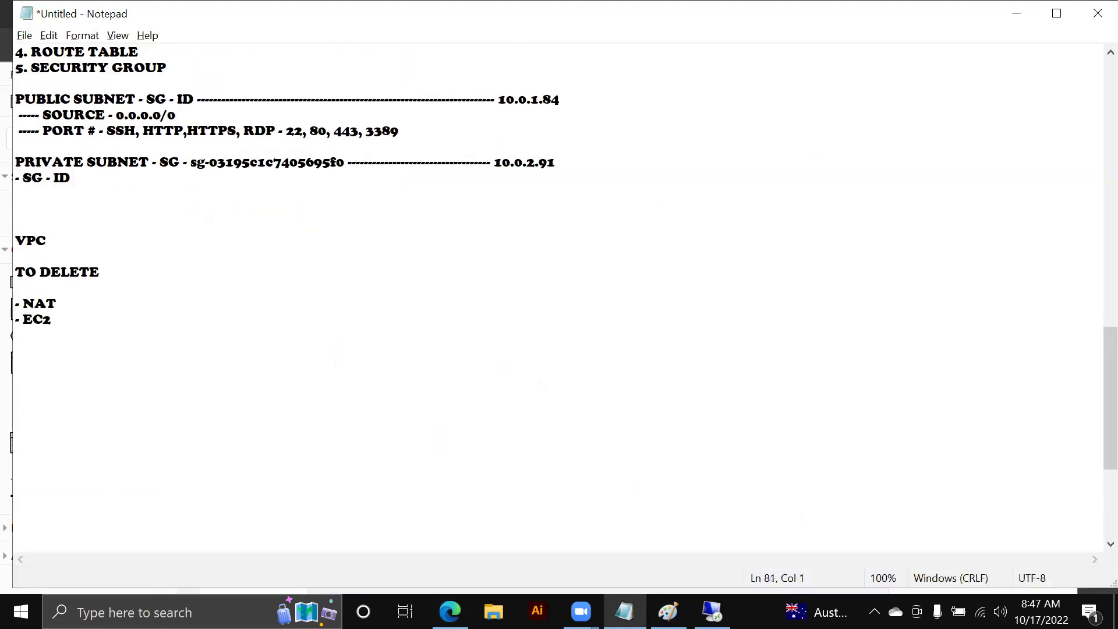
{"action": "type", "text": "WINDOWS - "}
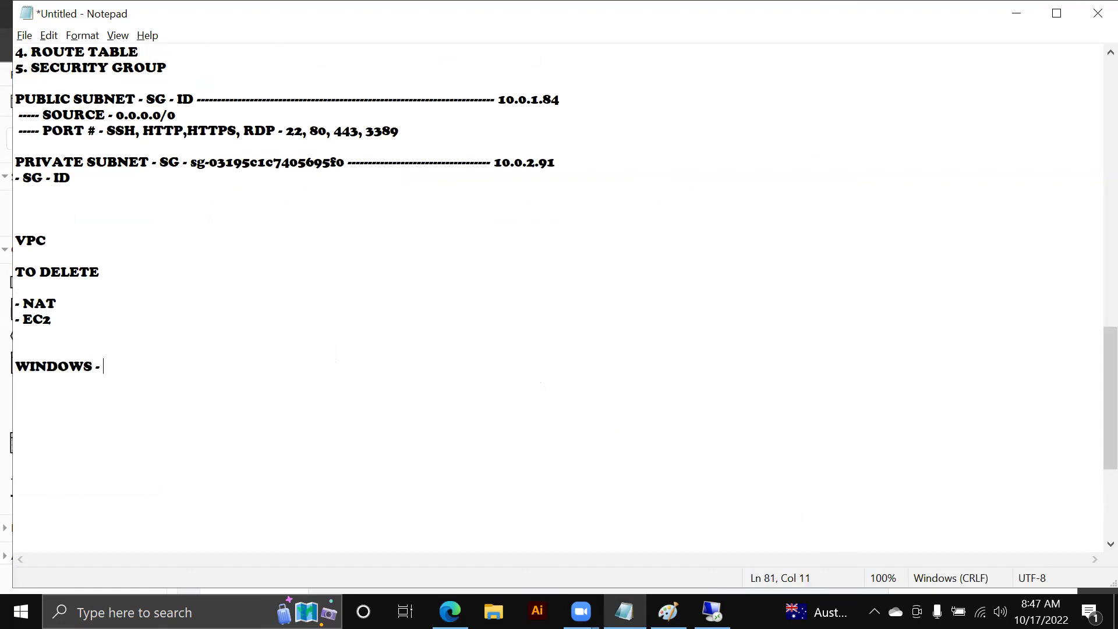
{"action": "type", "text": "LINUX - PU"}
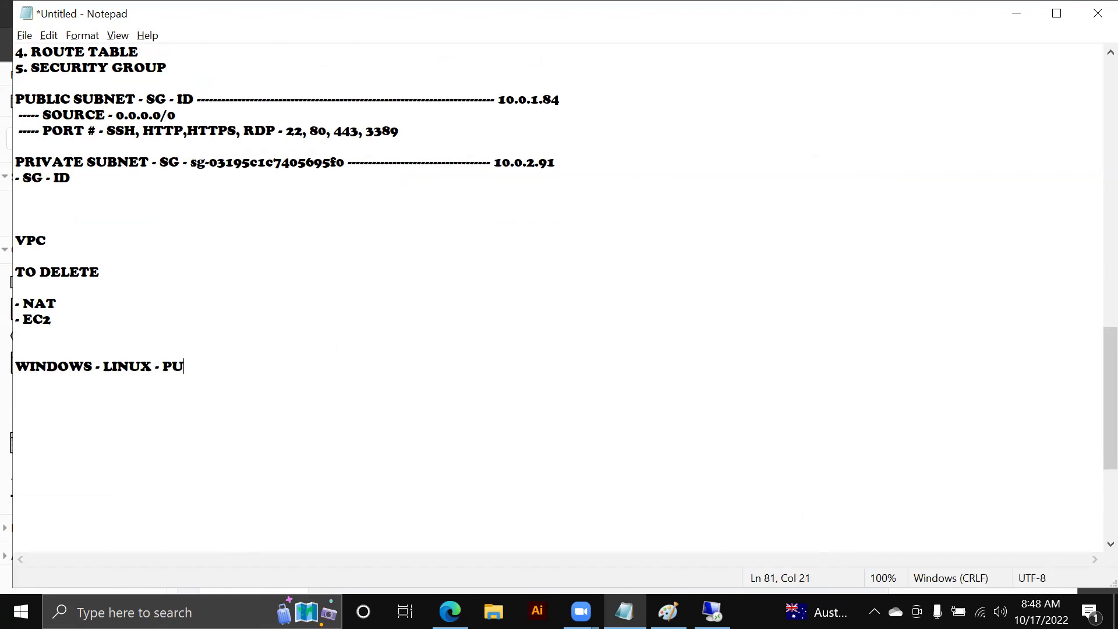
{"action": "type", "text": "BLIC /PRIVATE"}
{"action": "key", "text": "Return"}
{"action": "key", "text": "Return"}
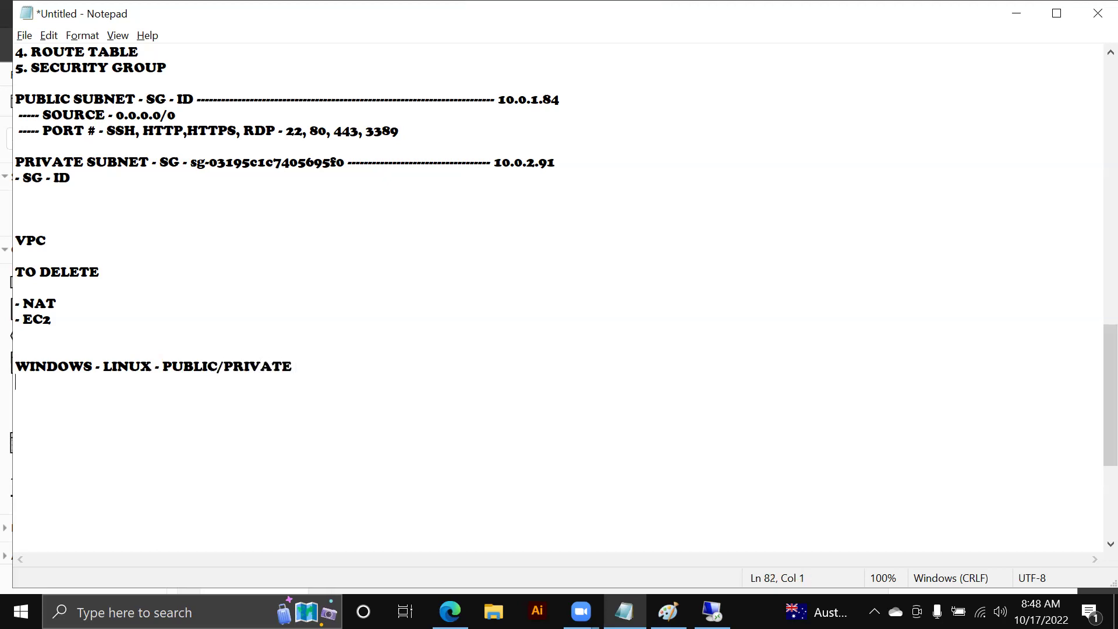
{"action": "type", "text": "PING GOOGLE.COM "}
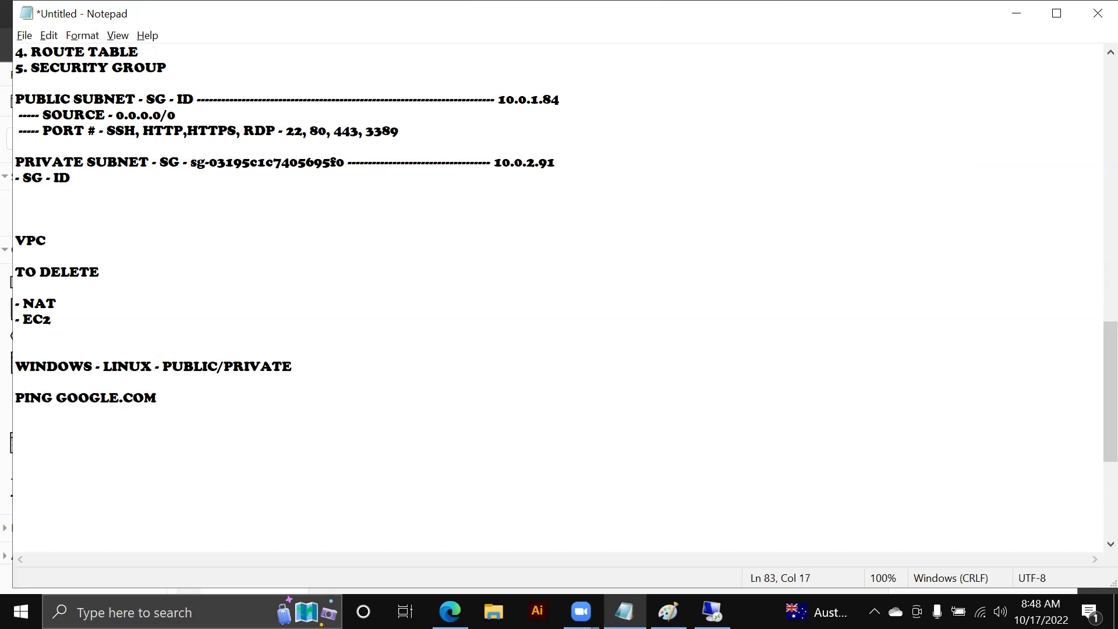
{"action": "type", "text": "(PRIVATE SERVER"}
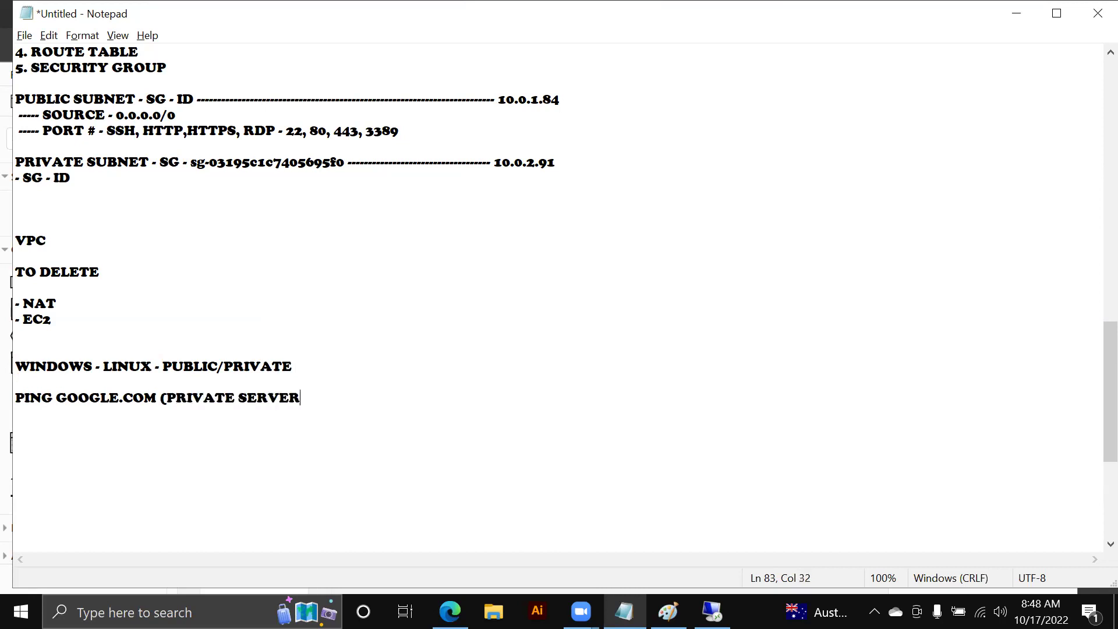
{"action": "type", "text": ")"}
- Insert a 'TASK :' heading above the WINDOWS note
{"action": "left_click", "coordinate": [187, 336]}
{"action": "key", "text": "Return"}
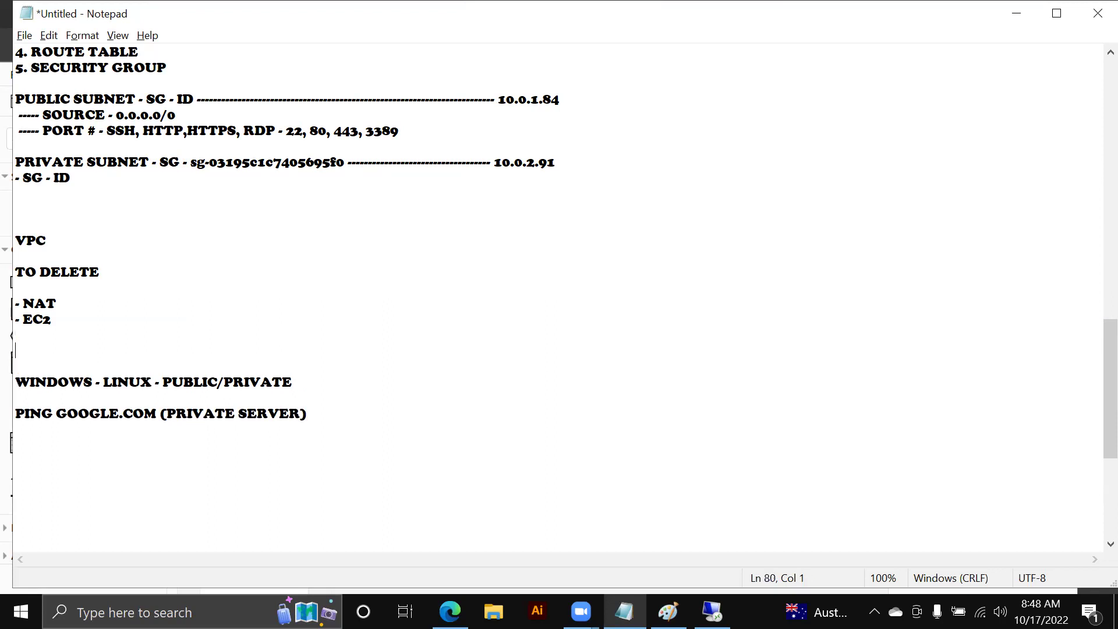
{"action": "key", "text": "Return"}
{"action": "type", "text": "TASK :"}
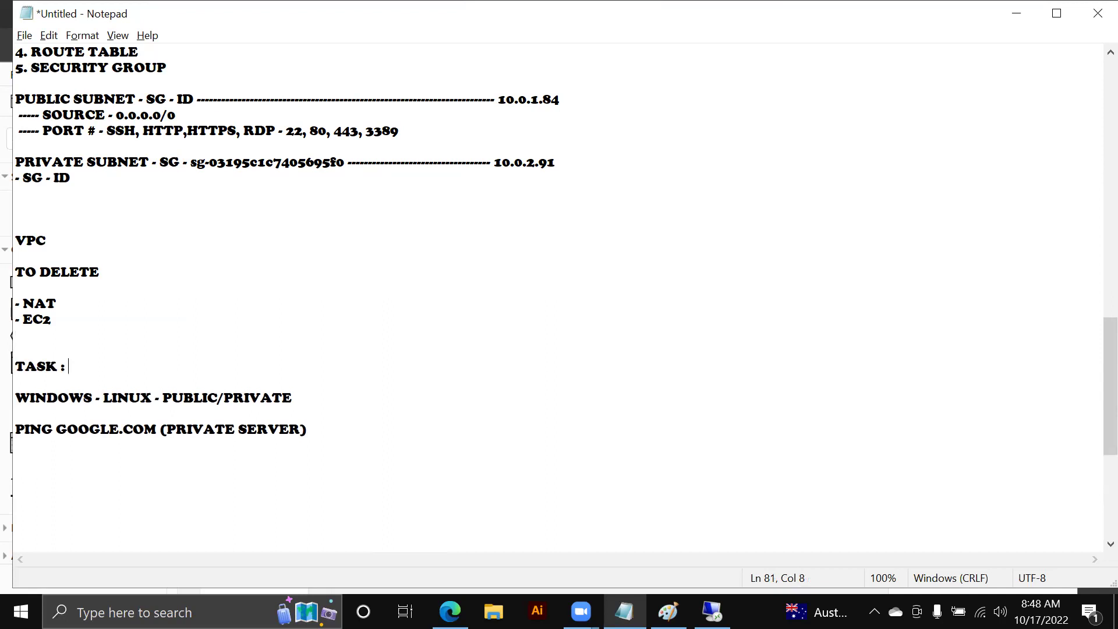